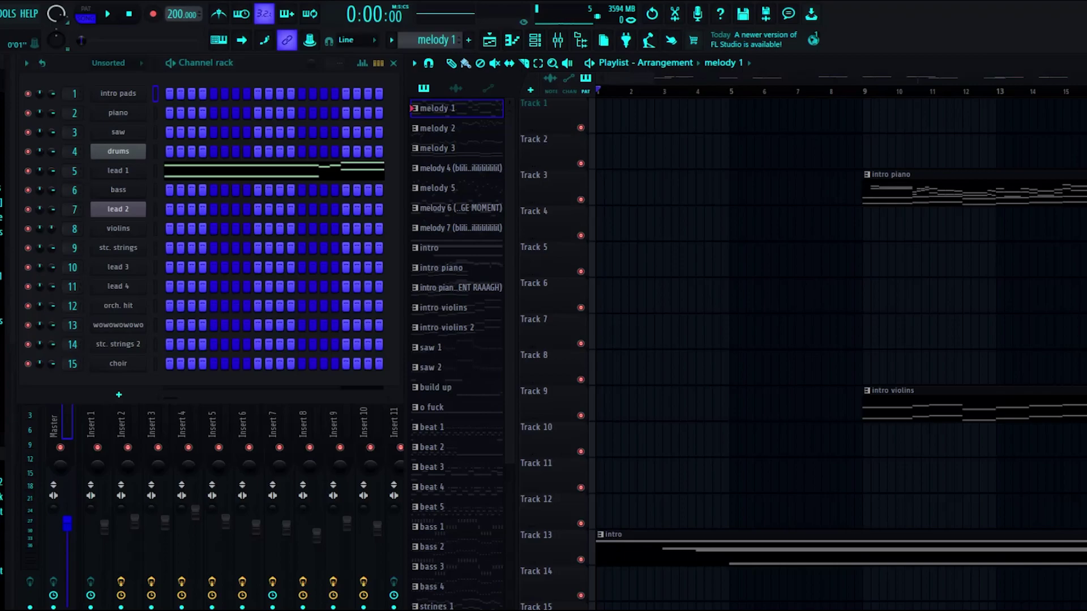
- Select the intro pattern and inspect the oscillator and effects settings of the intro pads channel's Serum instrument
key(space)
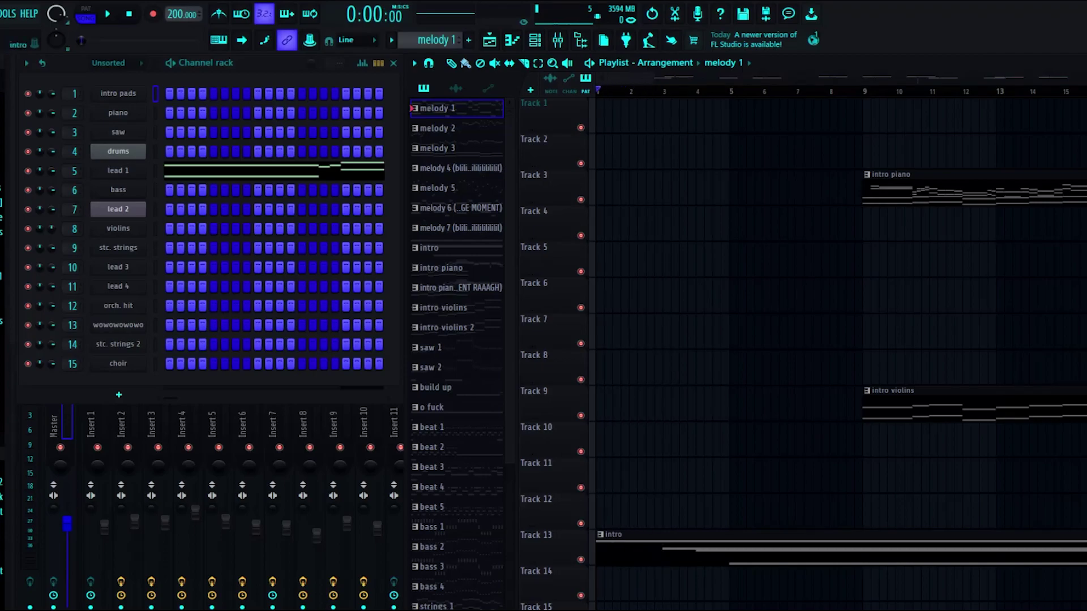
click(430, 248)
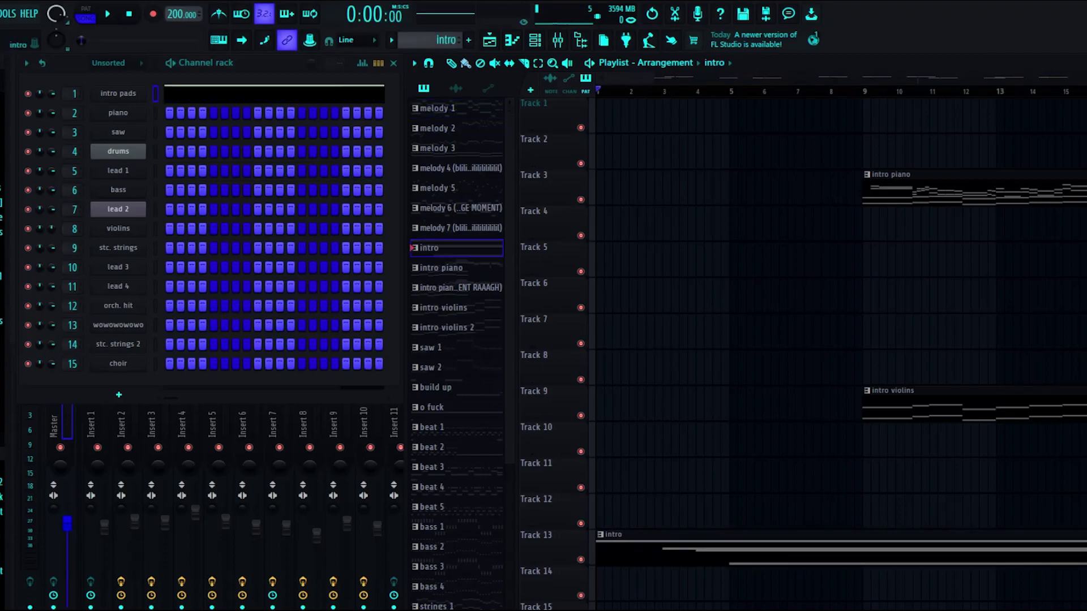
click(119, 93)
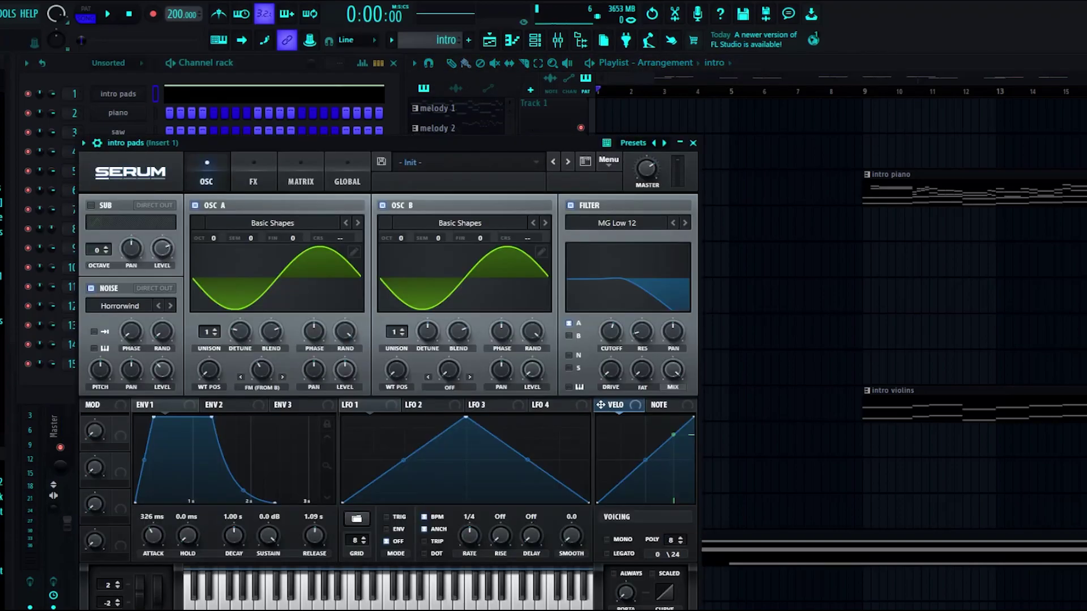
drag(368, 143, 377, 133)
click(262, 162)
click(216, 162)
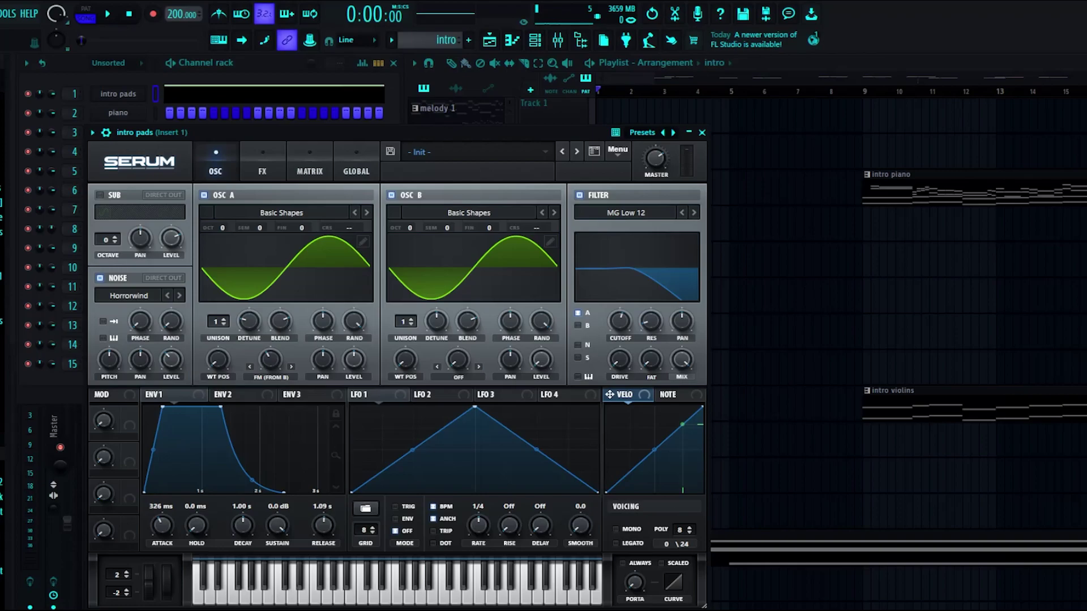
click(262, 162)
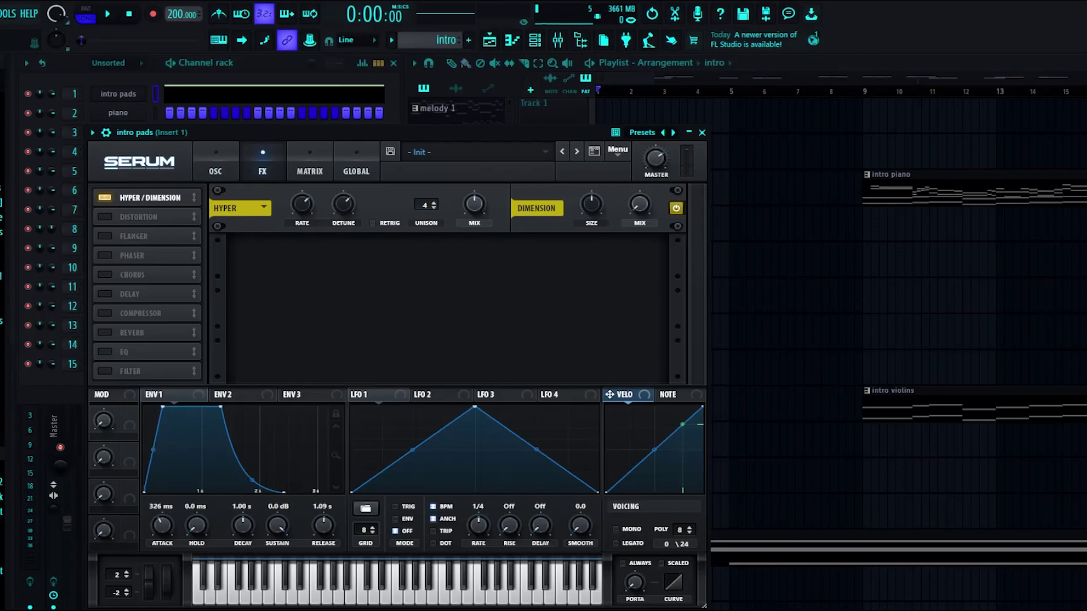
click(216, 162)
- Audition the intro pads sound with a couple of notes and close its instrument window
key(w)
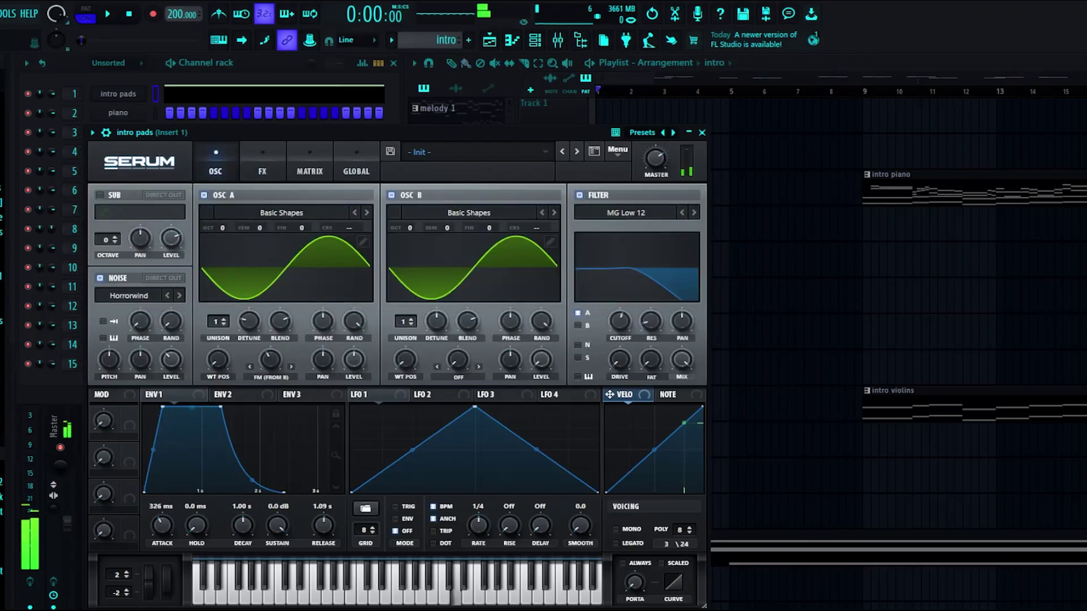
key(n)
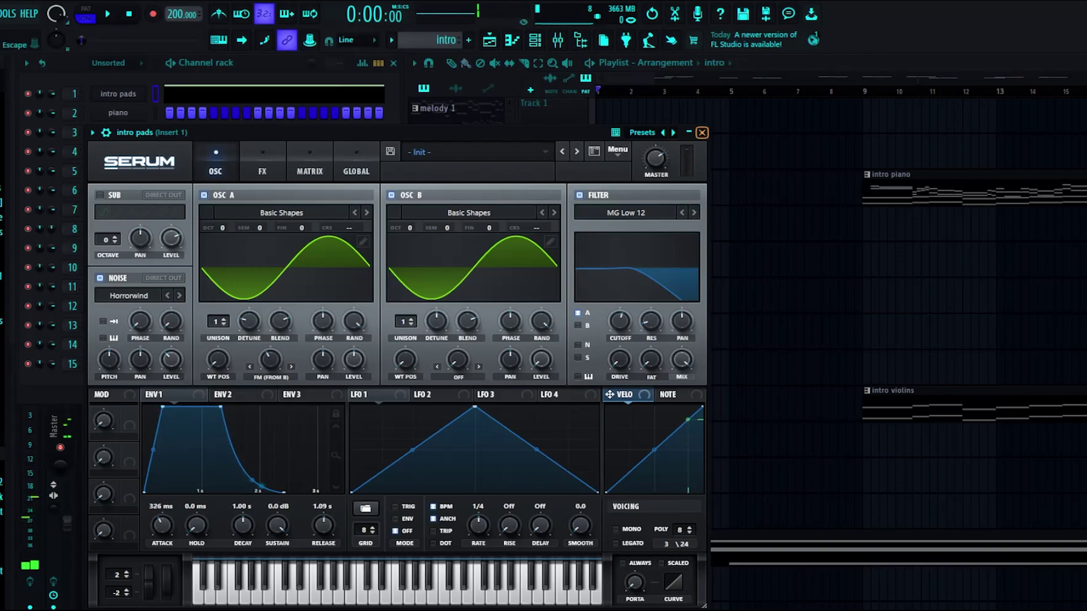
click(701, 133)
- Listen to the arrangement's opening, stop playback and place the playhead at bar 9
key(space)
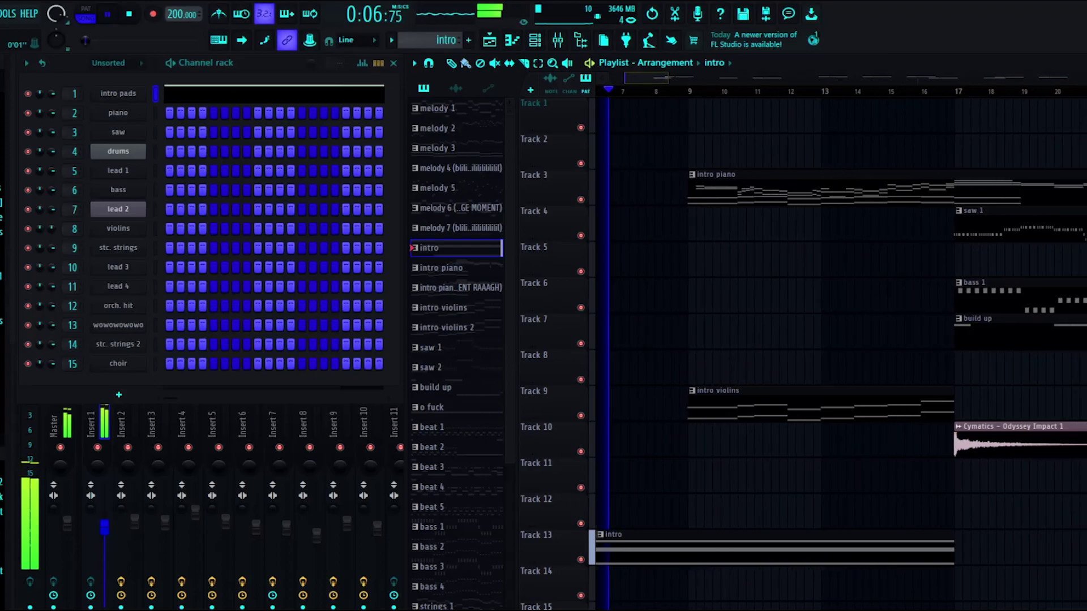
key(space)
click(688, 91)
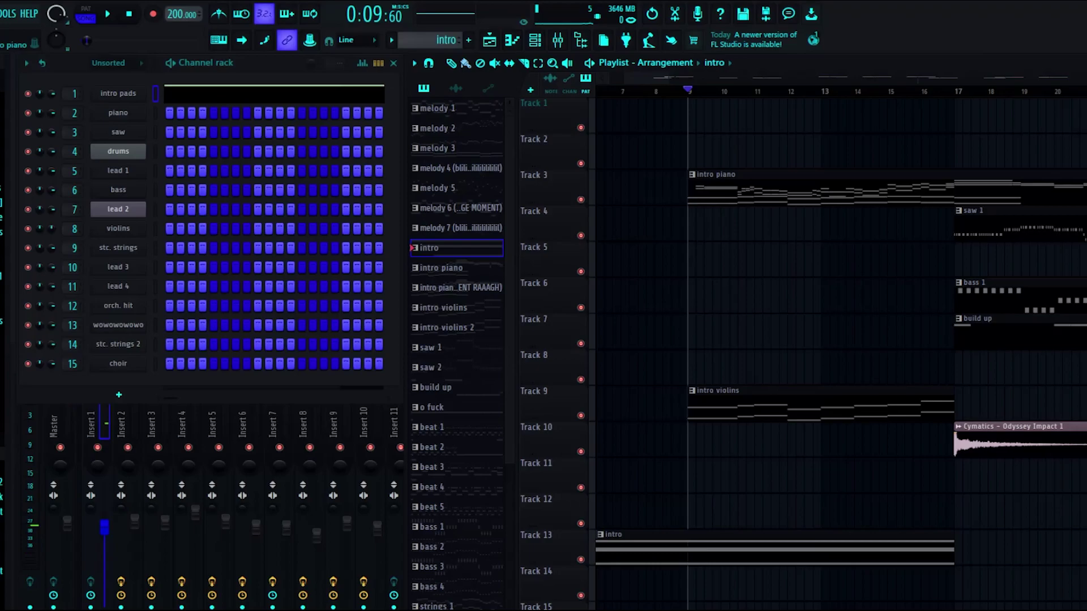
- Select the intro piano pattern, inspect the piano channel's instrument window and close it
click(441, 268)
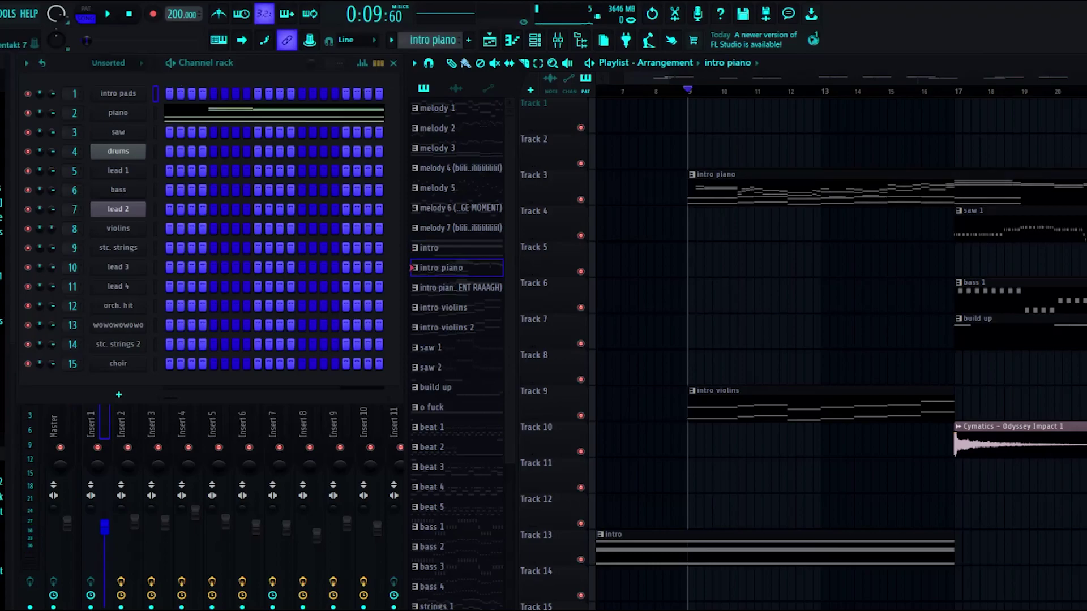
click(118, 113)
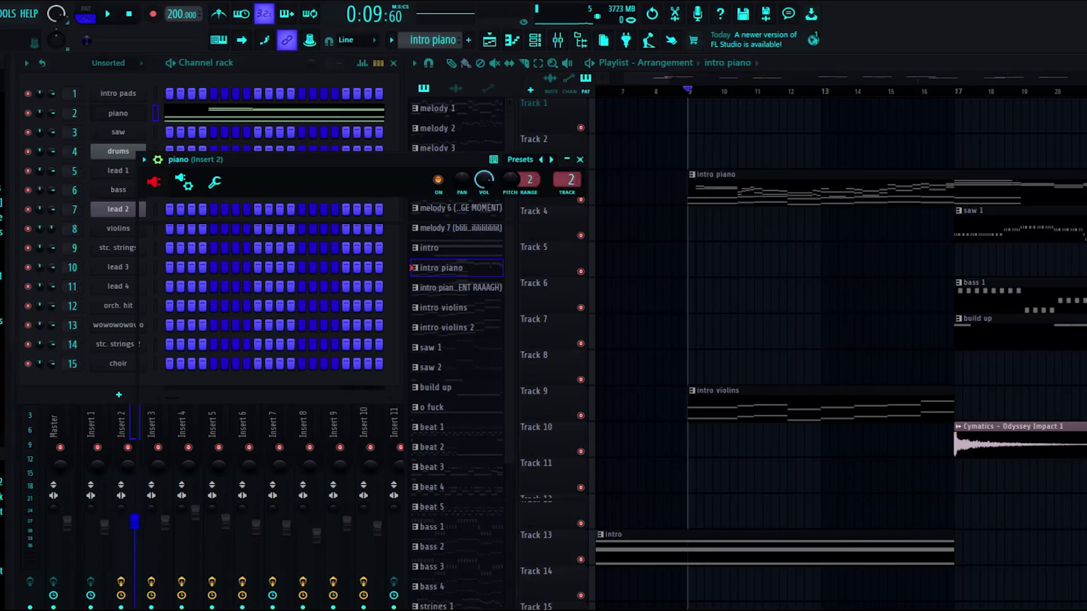
drag(317, 160, 419, 166)
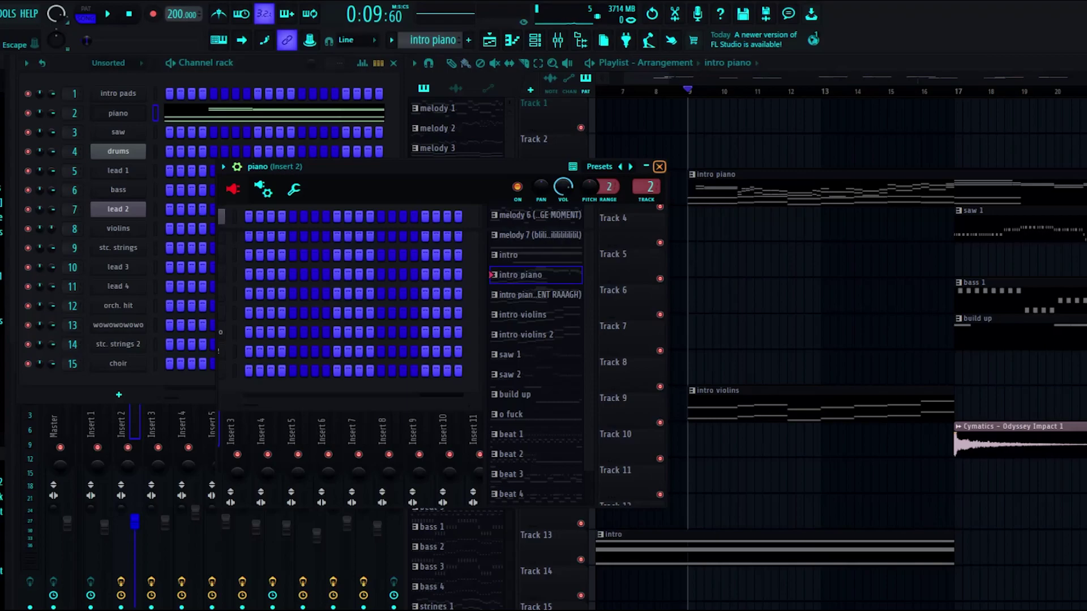
click(659, 166)
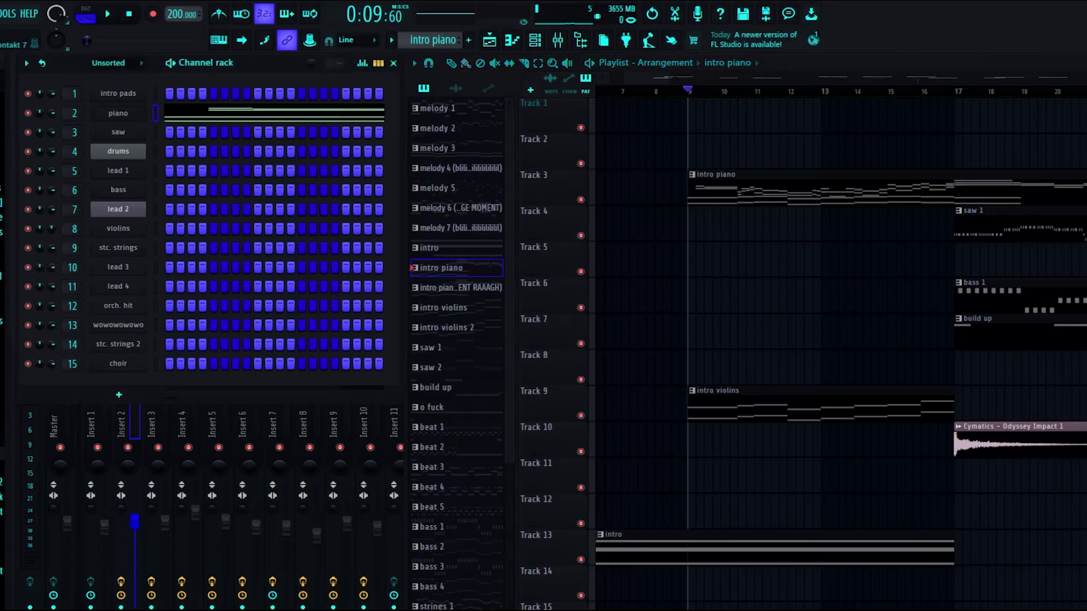
- Play through the intro piano notes in the piano roll, stop playback and close the editor
click(511, 40)
scroll(520, 251, down, 7)
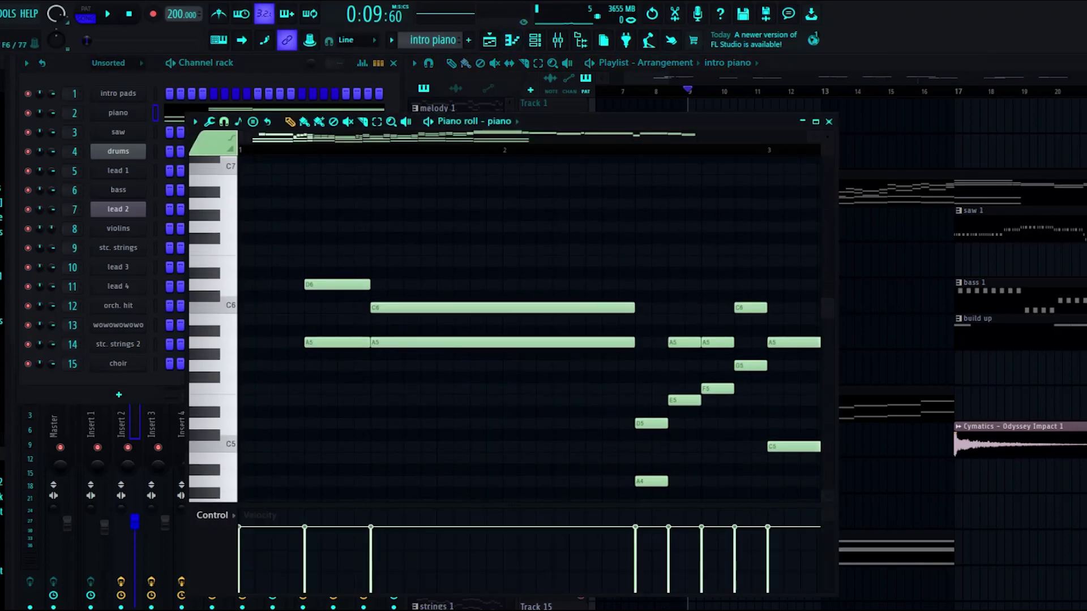
key(space)
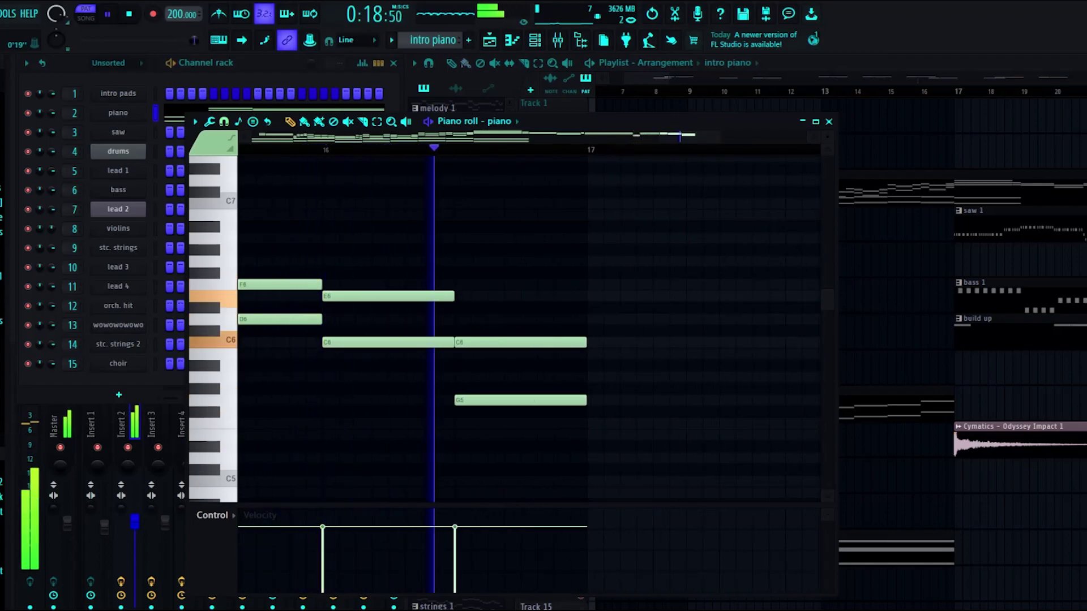
key(space)
click(829, 121)
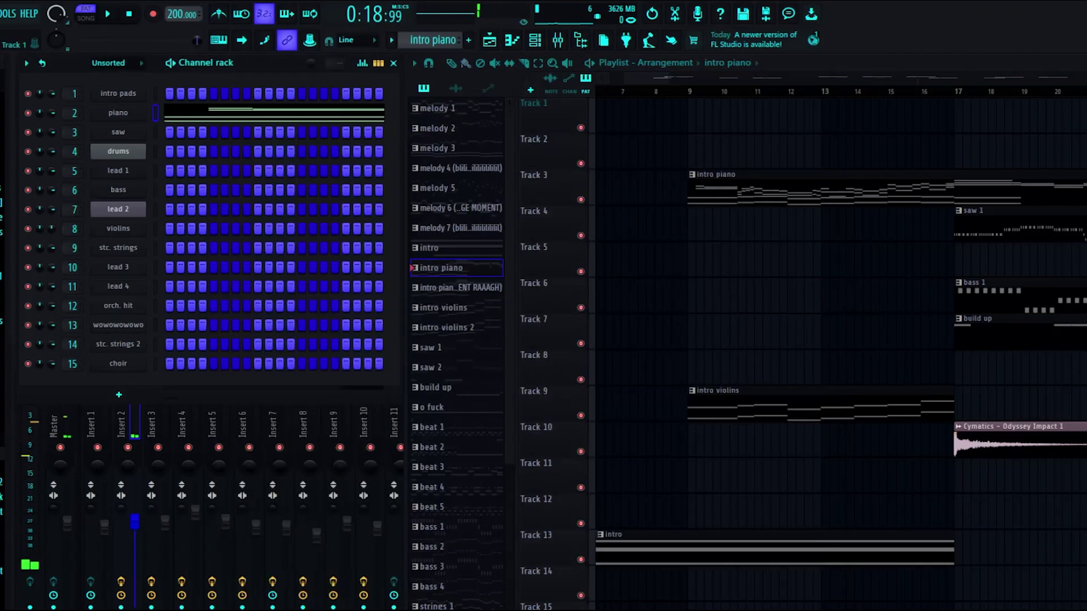
- Return playback to song mode, select the intro violins pattern and inspect the violins channel's SoundFont Player settings
drag(646, 78, 651, 78)
key(l)
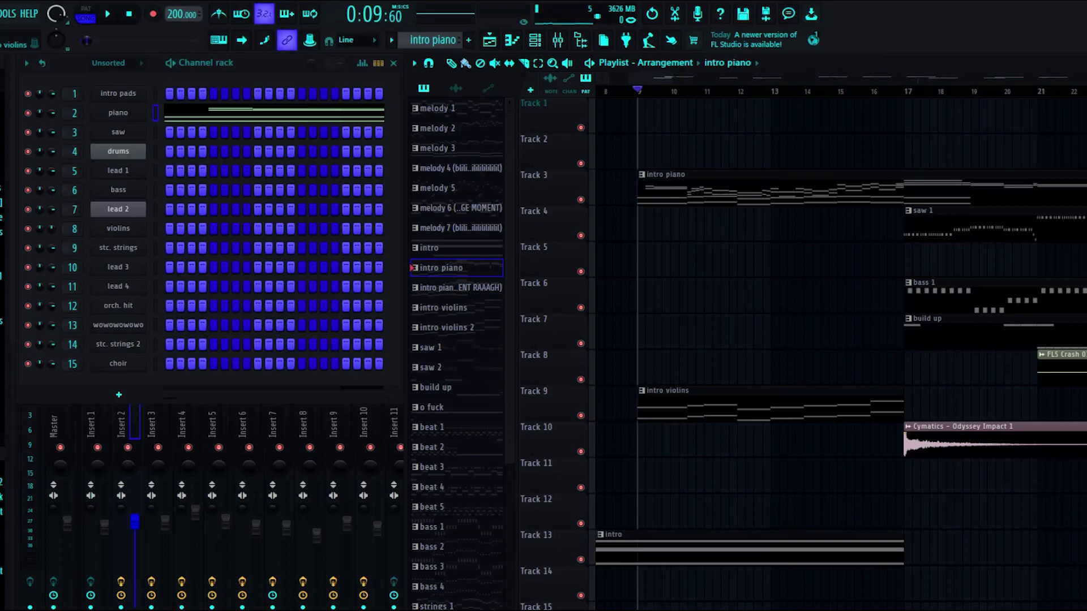
click(758, 405)
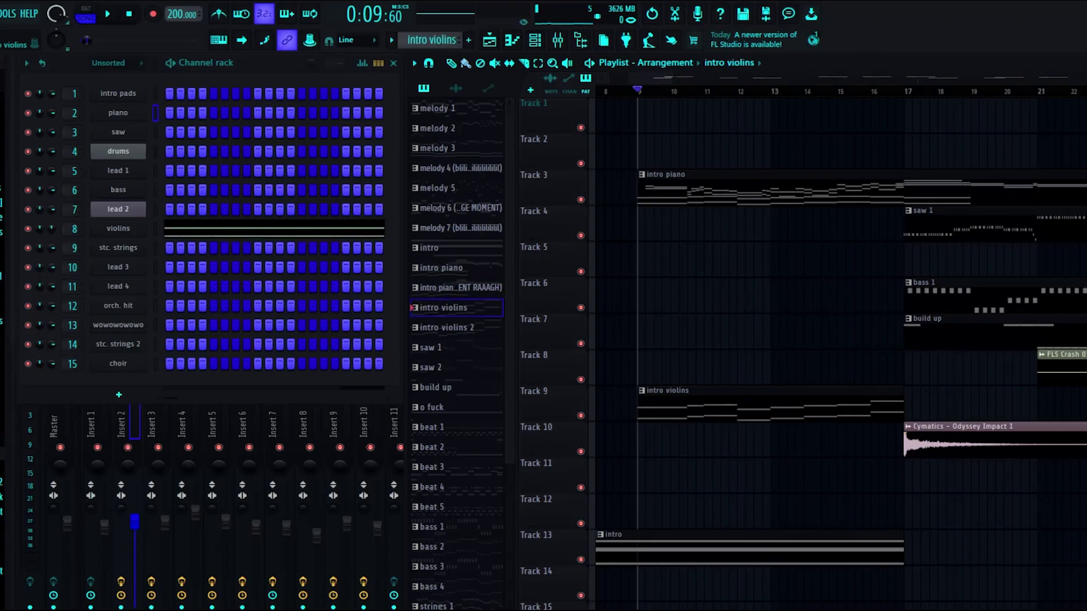
drag(651, 78, 648, 78)
scroll(645, 78, right, 2)
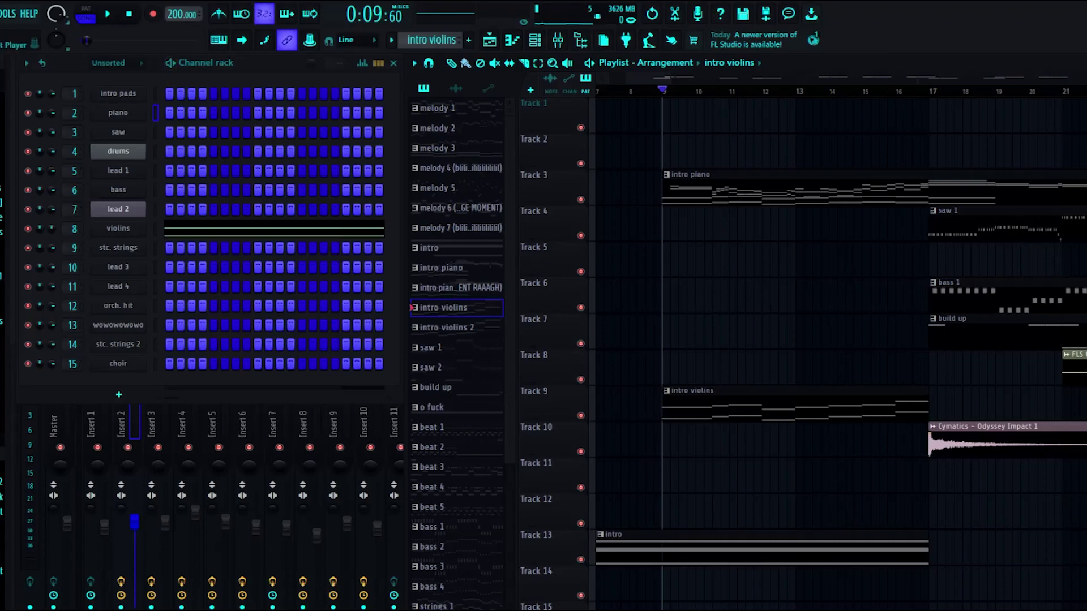
click(118, 229)
drag(215, 294, 305, 267)
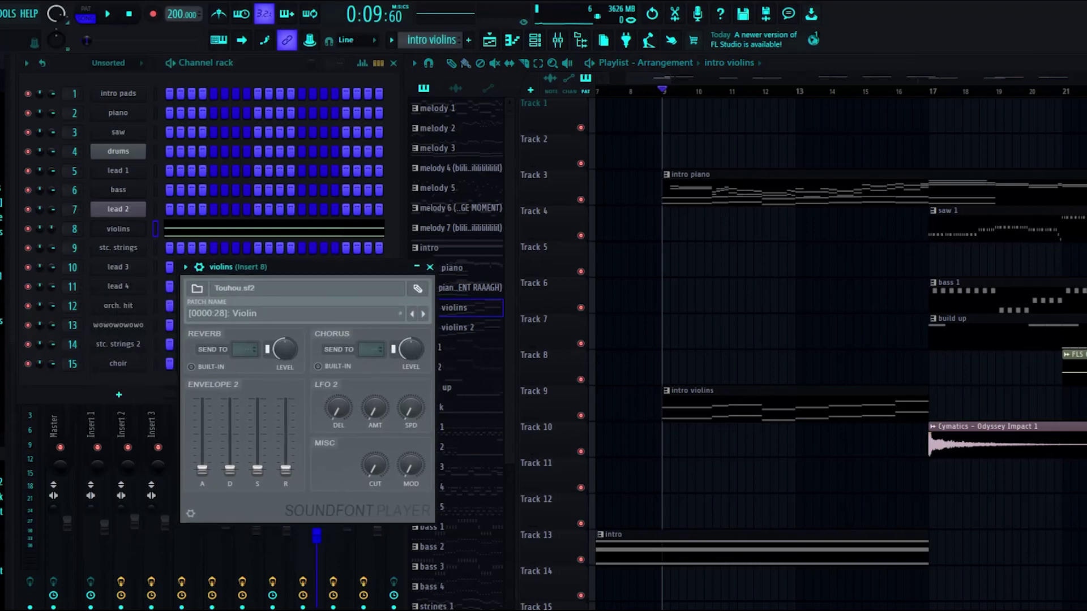
click(429, 267)
- Play through the intro violins notes in the piano roll, stop playback and close the editor
key(F7)
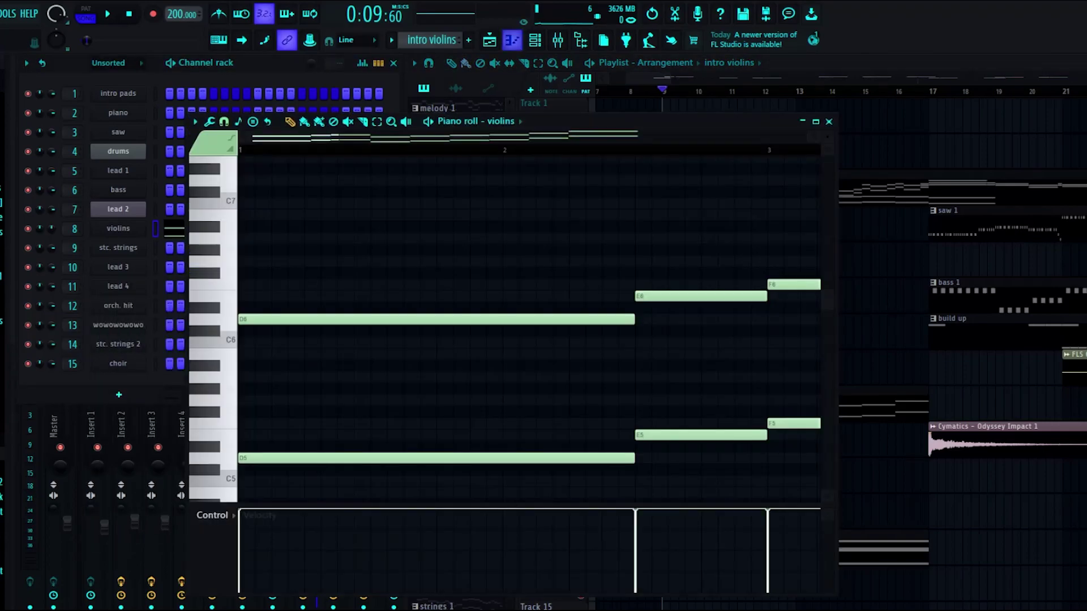
key(space)
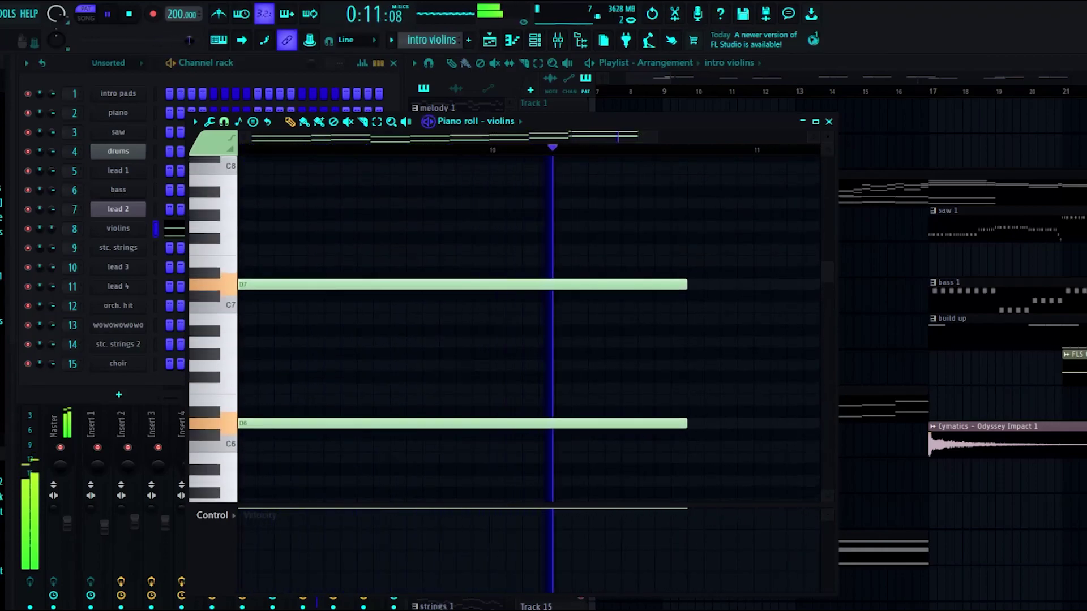
key(space)
click(828, 121)
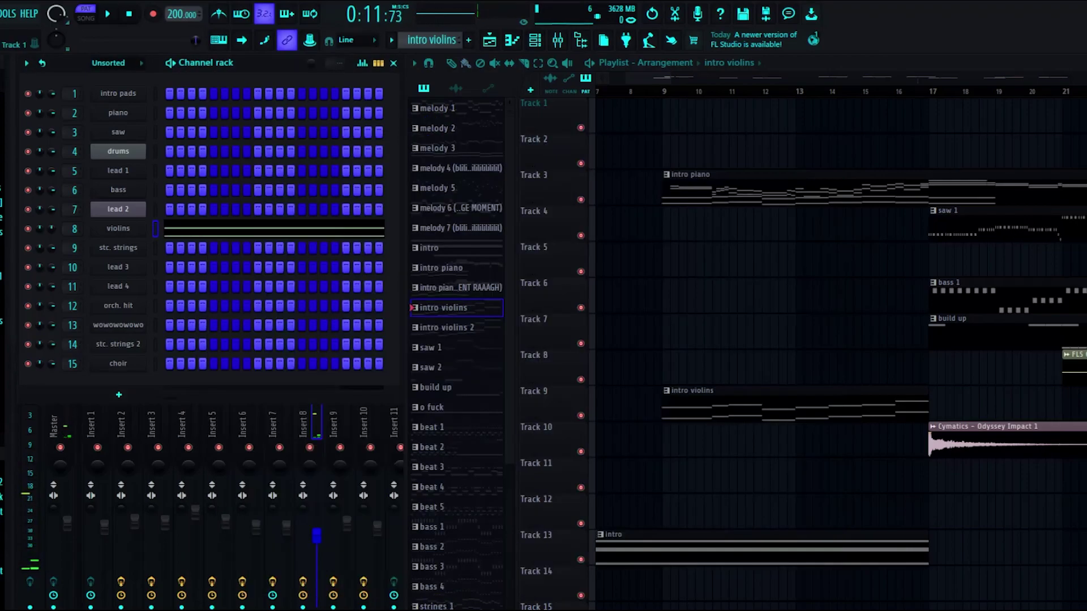
- Reset the arrangement's playhead to bar 9 and advance it to bar 17, where the build up clip starts
click(663, 91)
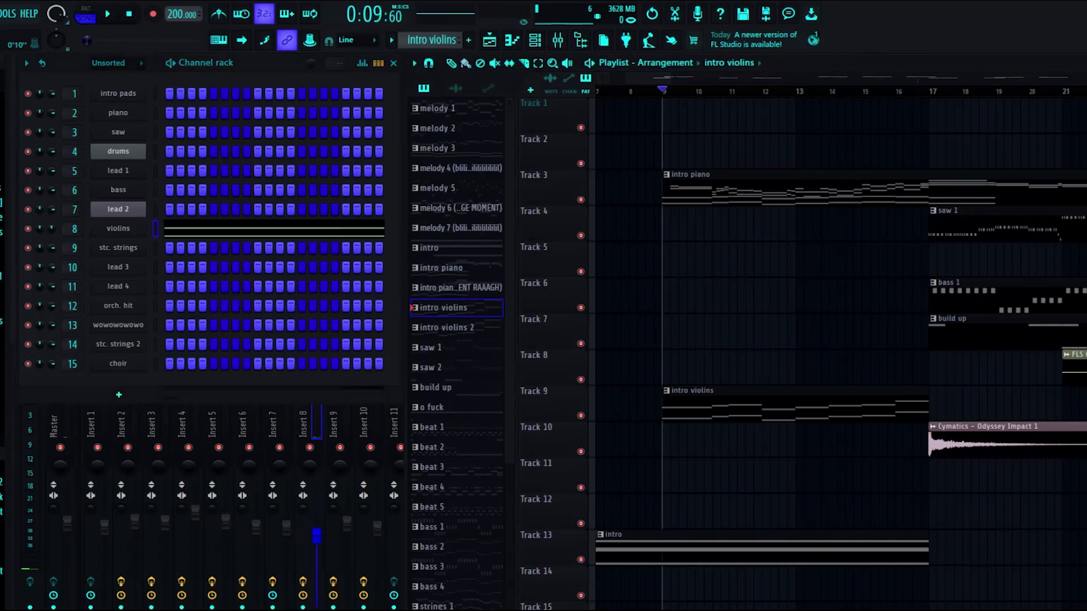
mouse_move(657, 79)
mouse_down()
mouse_move(670, 78)
mouse_move(649, 78)
mouse_up()
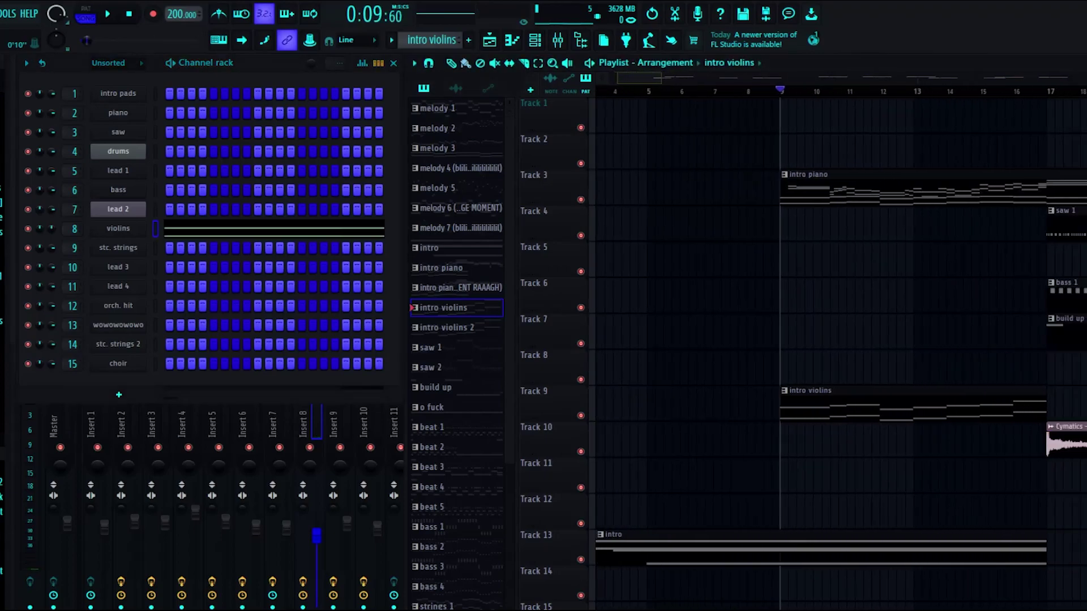
scroll(841, 340, right, 5)
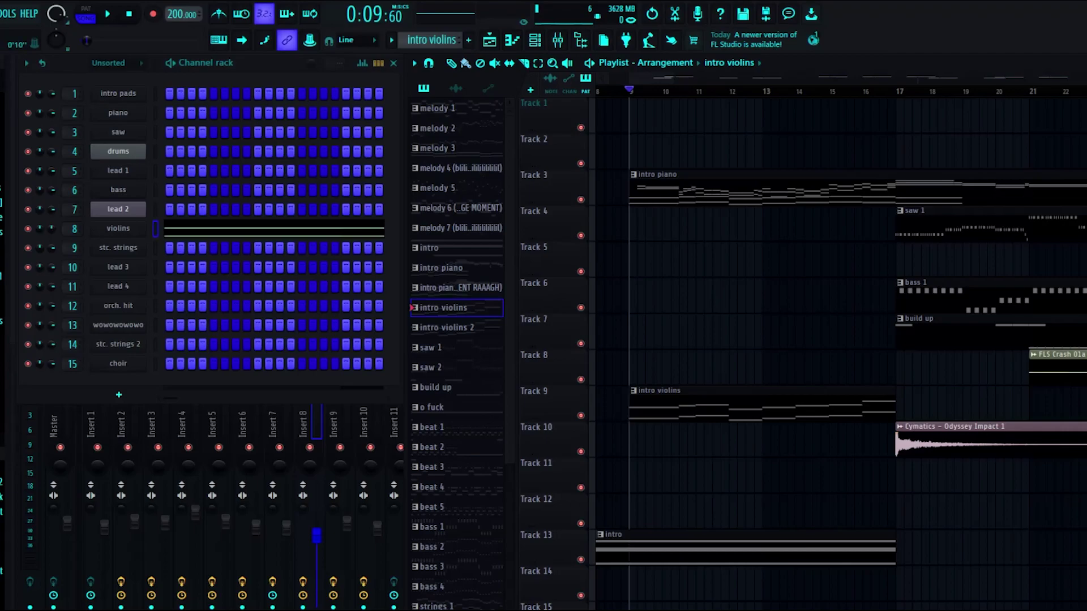
scroll(838, 340, right, 5)
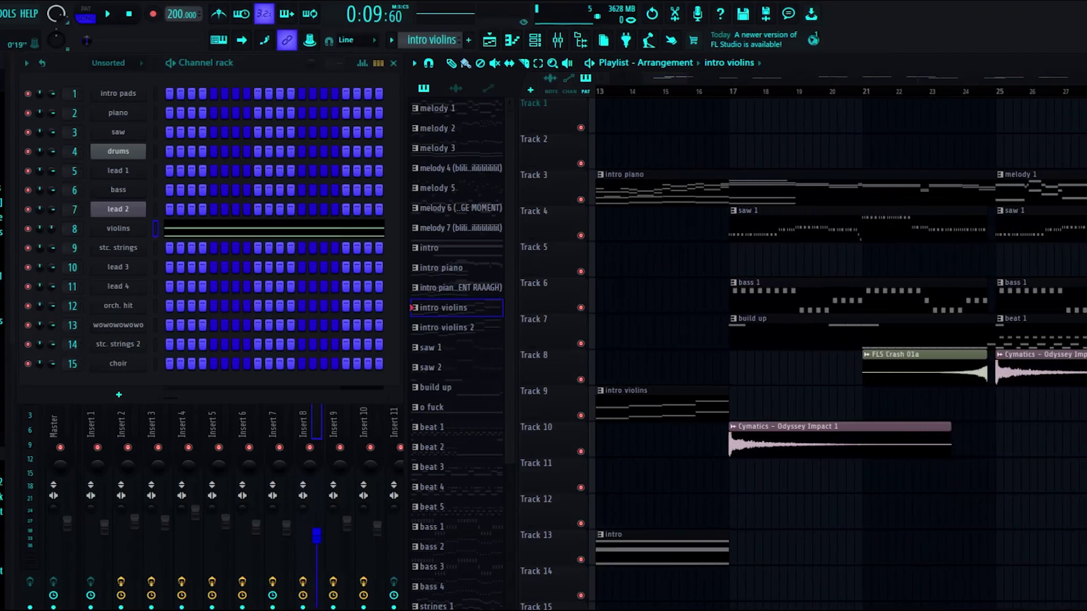
click(729, 91)
scroll(841, 340, right, 3)
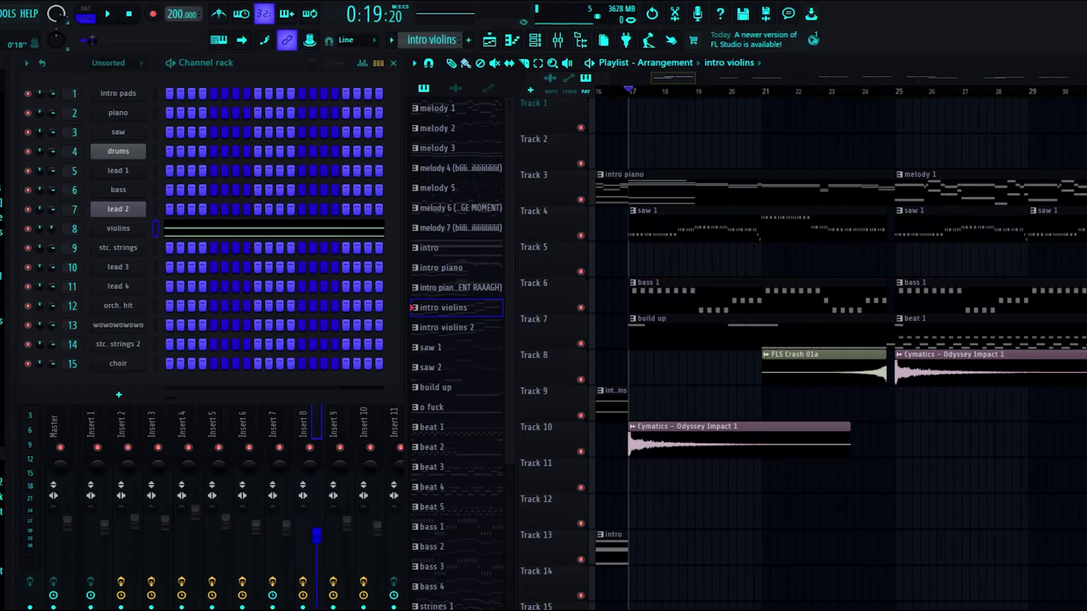
- Select the saw 1 pattern, play through the saw channel's notes in the piano roll and close the editor
scroll(841, 340, left, 1)
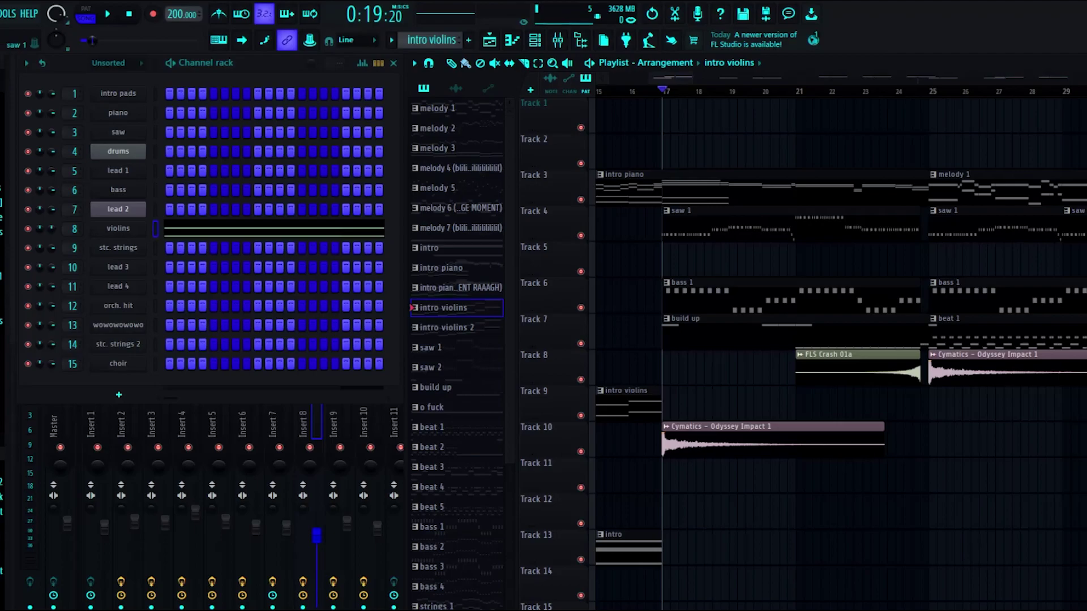
click(791, 224)
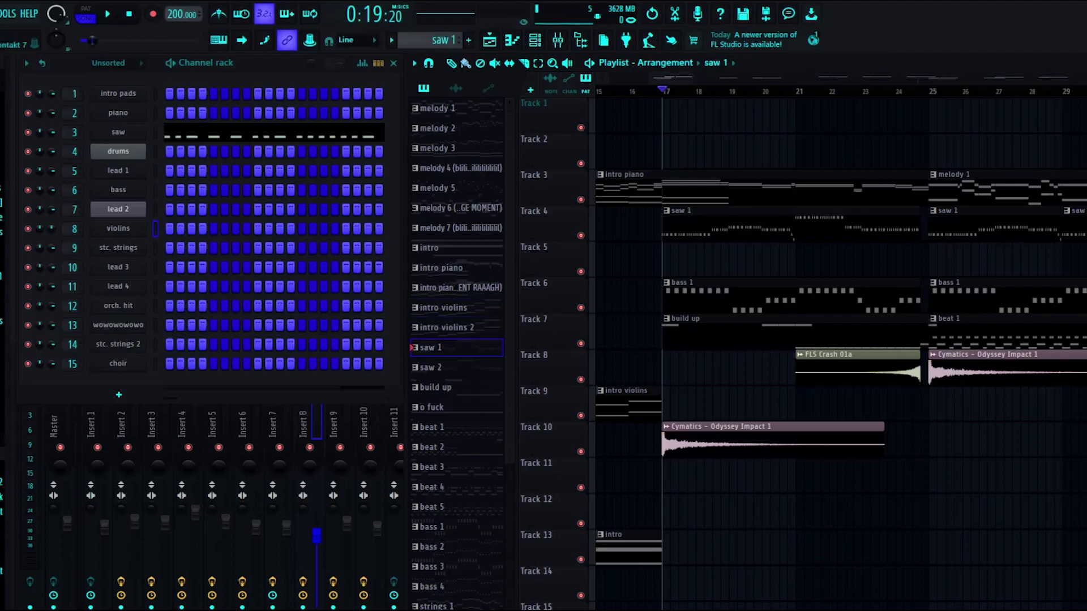
click(274, 132)
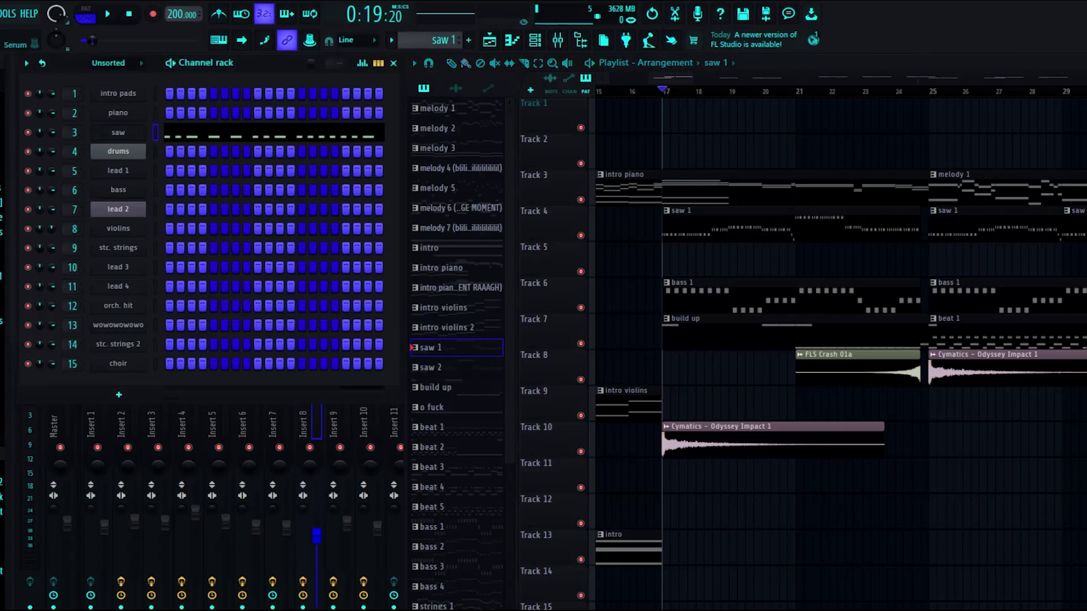
scroll(362, 258, down, 1)
scroll(363, 258, down, 6)
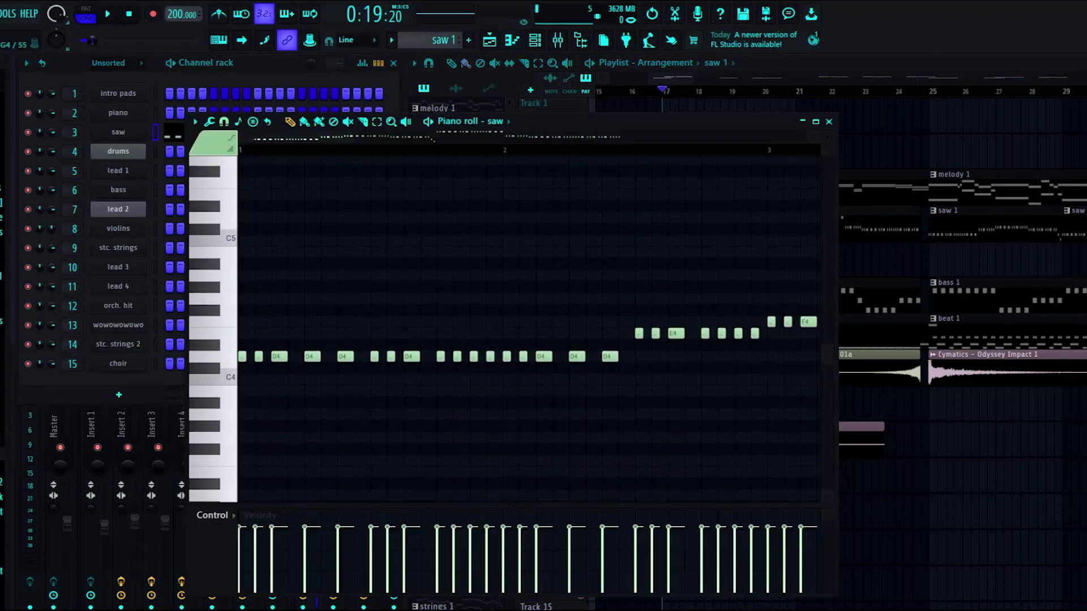
scroll(363, 258, up, 1)
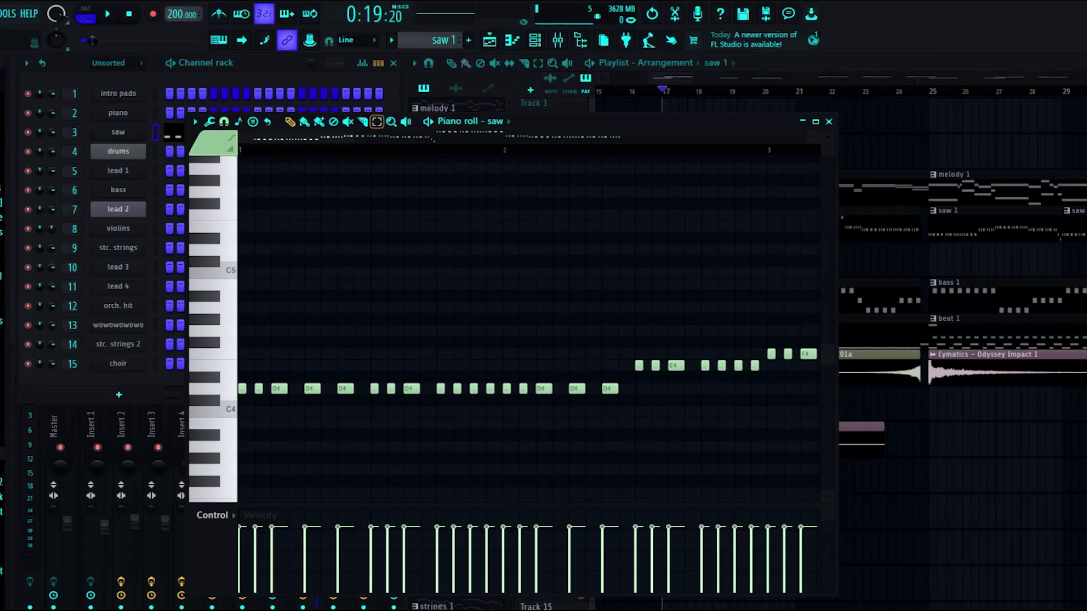
key(space)
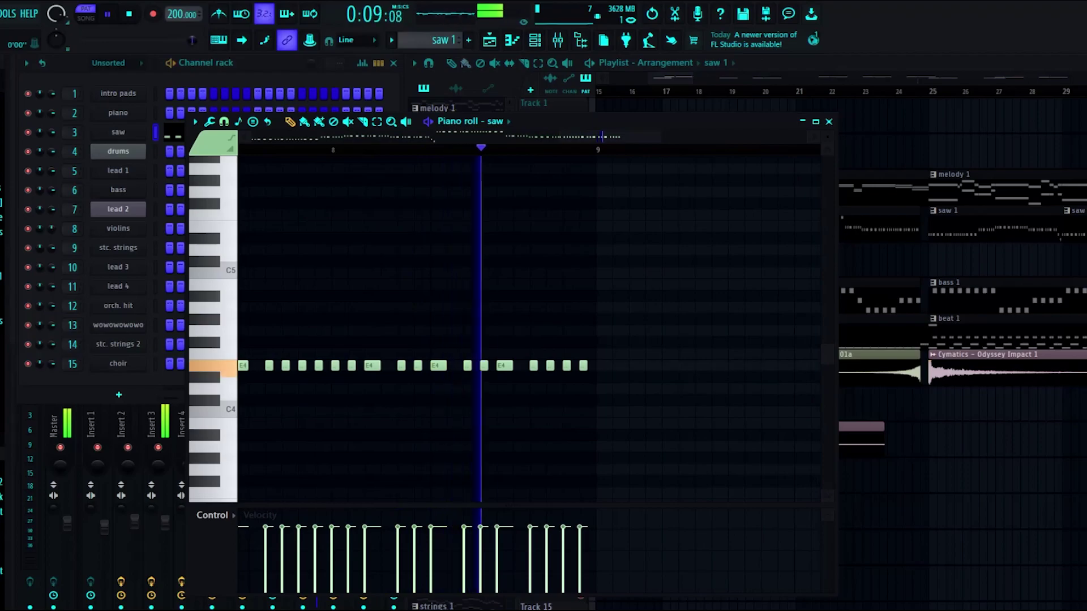
key(space)
click(829, 122)
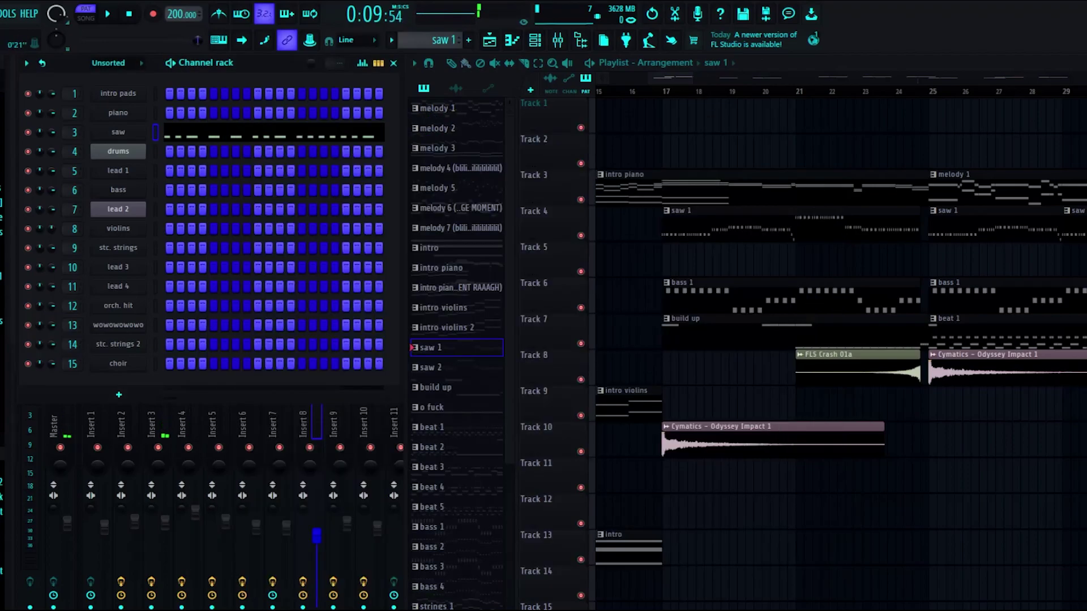
- Return the song playhead to bar 17, then inspect the saw channel's Serum oscillator and effects pages and close the plugin
click(663, 91)
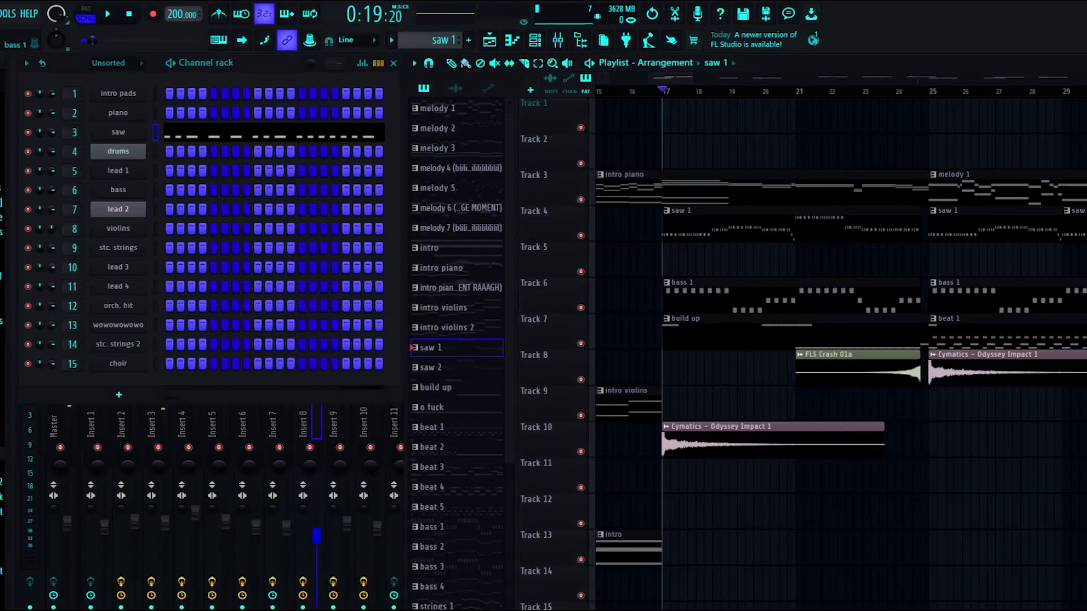
click(118, 132)
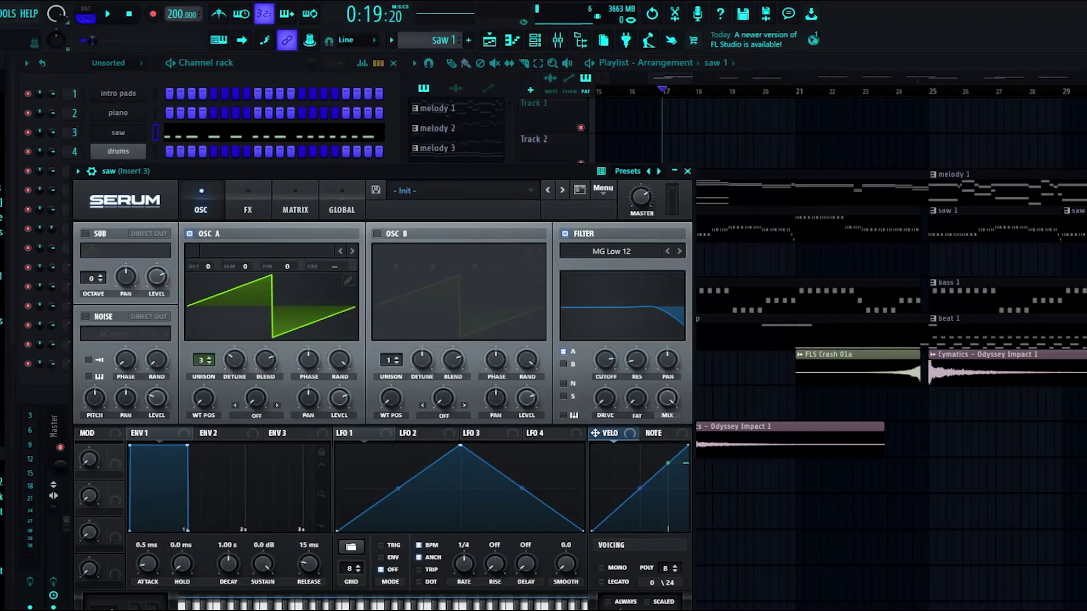
click(248, 201)
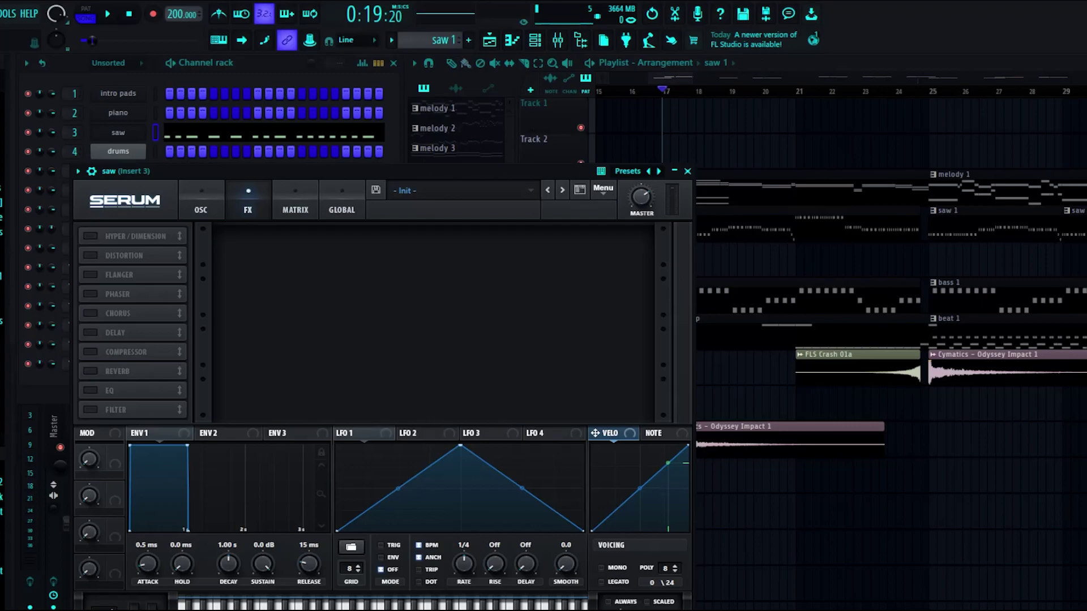
click(201, 203)
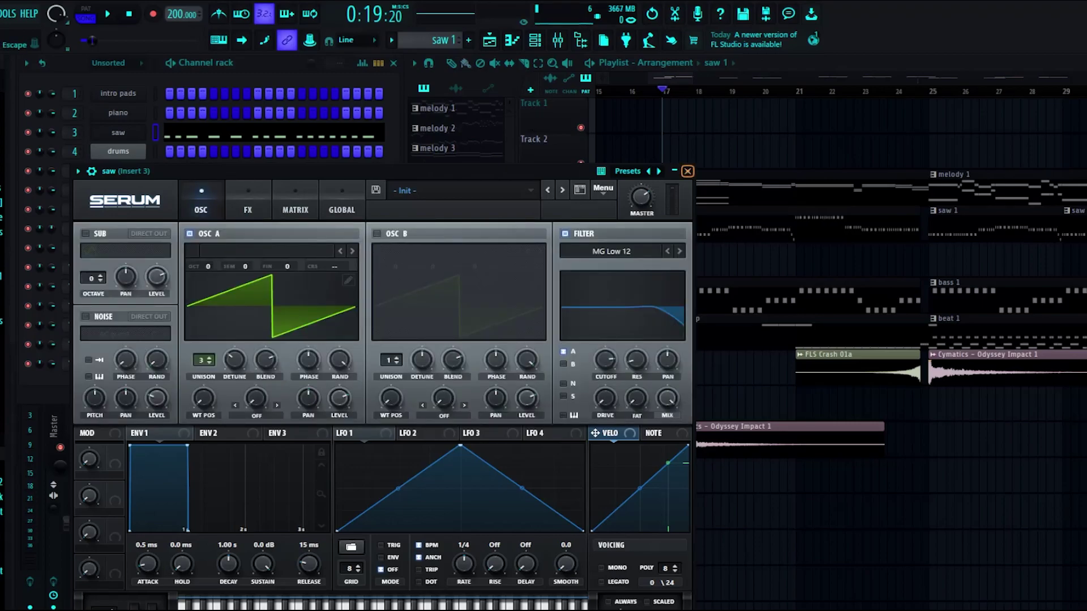
click(687, 171)
- Select the bass 1 pattern, inspect the bass channel's Serum oscillator and effects pages and close the plugin
click(698, 296)
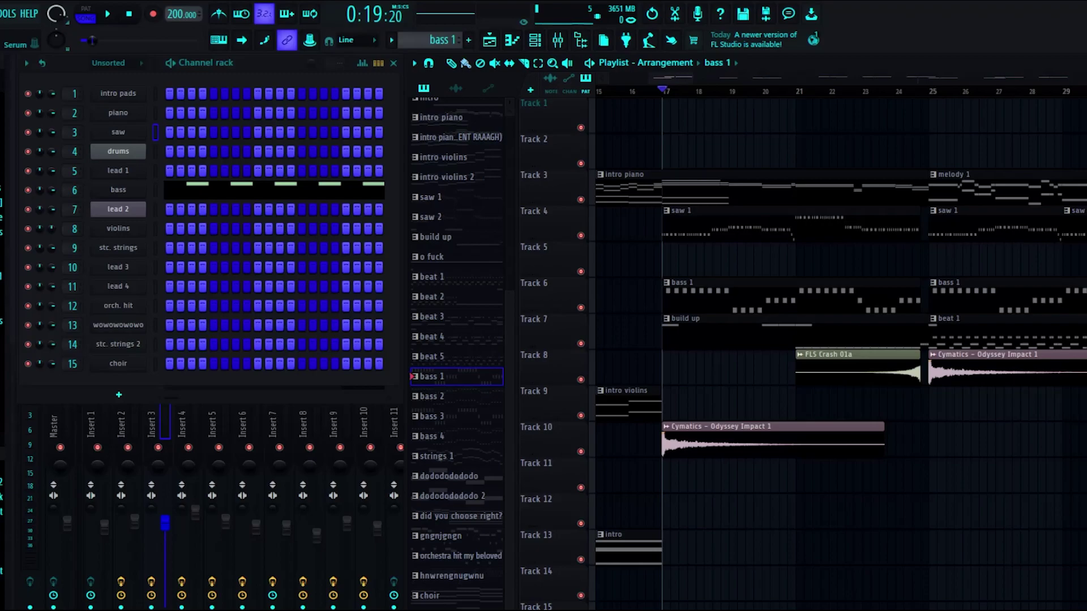
click(119, 190)
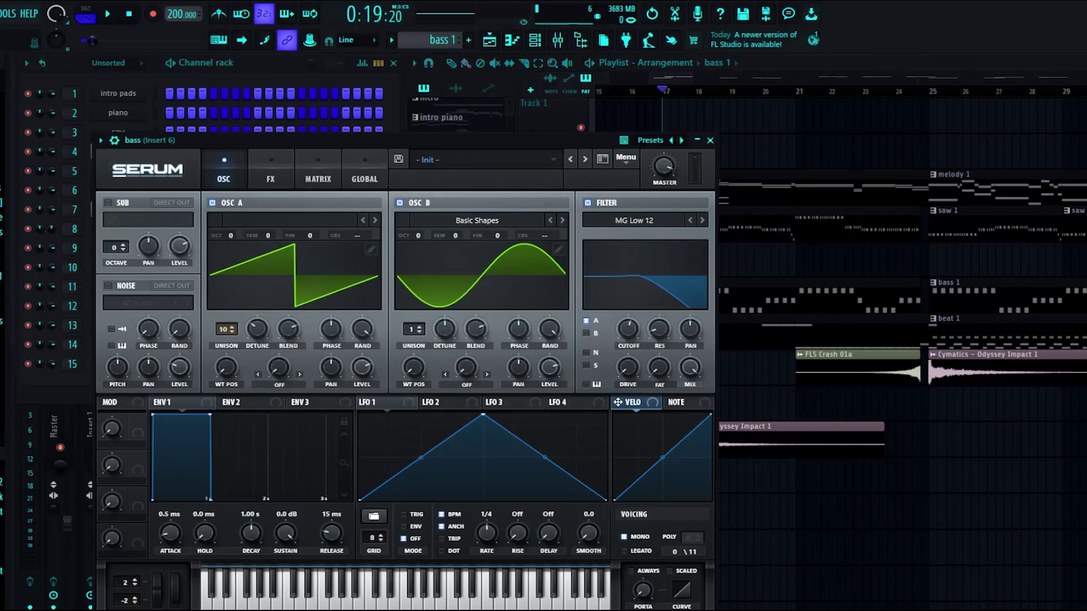
click(271, 171)
click(223, 172)
click(710, 140)
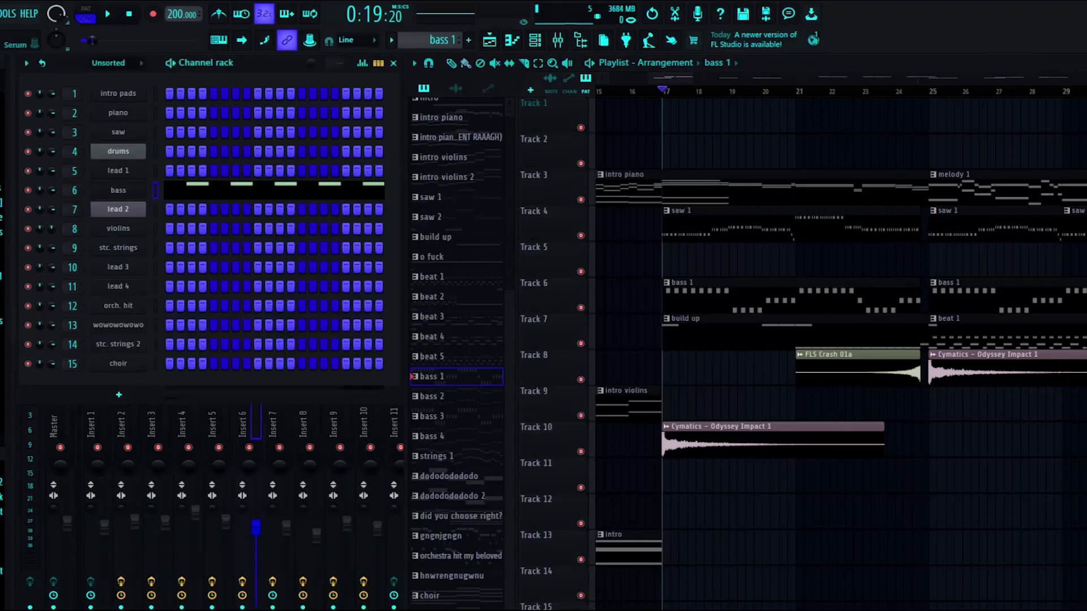
- Play through the bass channel's notes in the piano roll, stop playback and close the editor
click(283, 191)
scroll(397, 317, down, 3)
scroll(510, 317, down, 4)
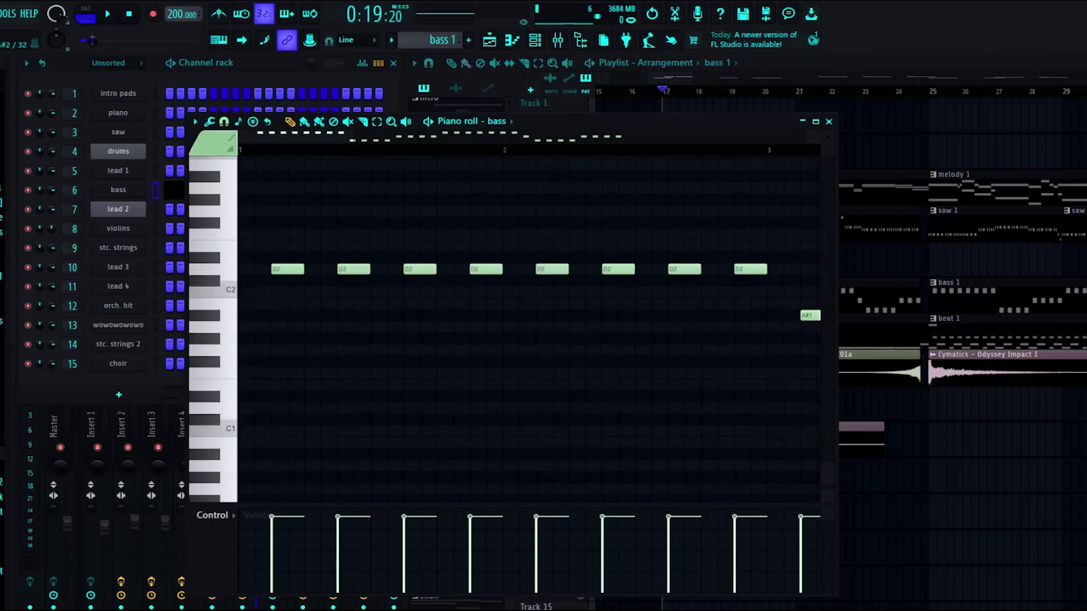
key(space)
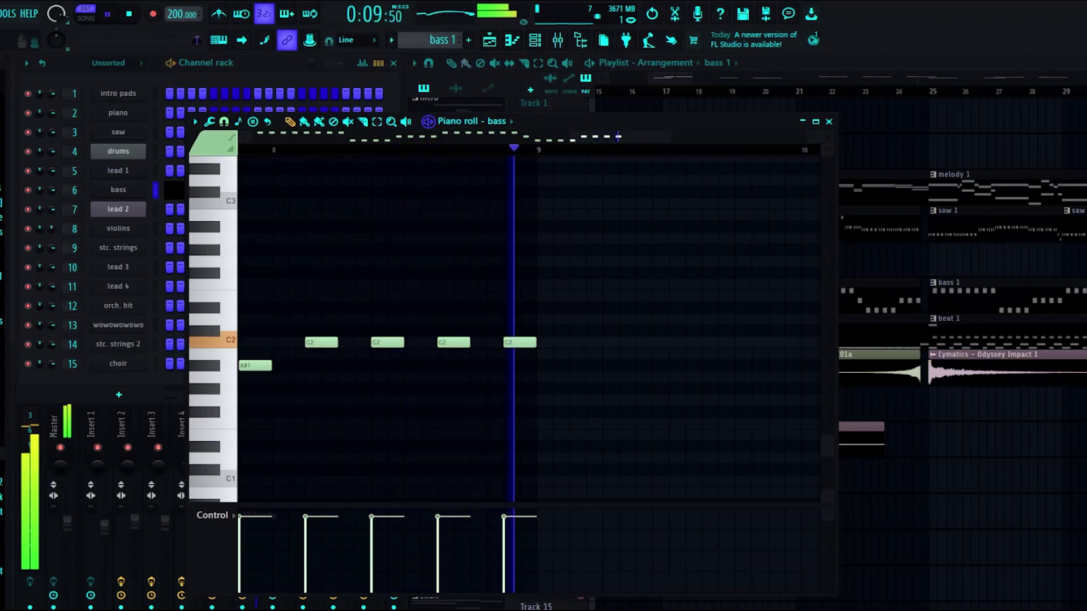
key(space)
click(829, 122)
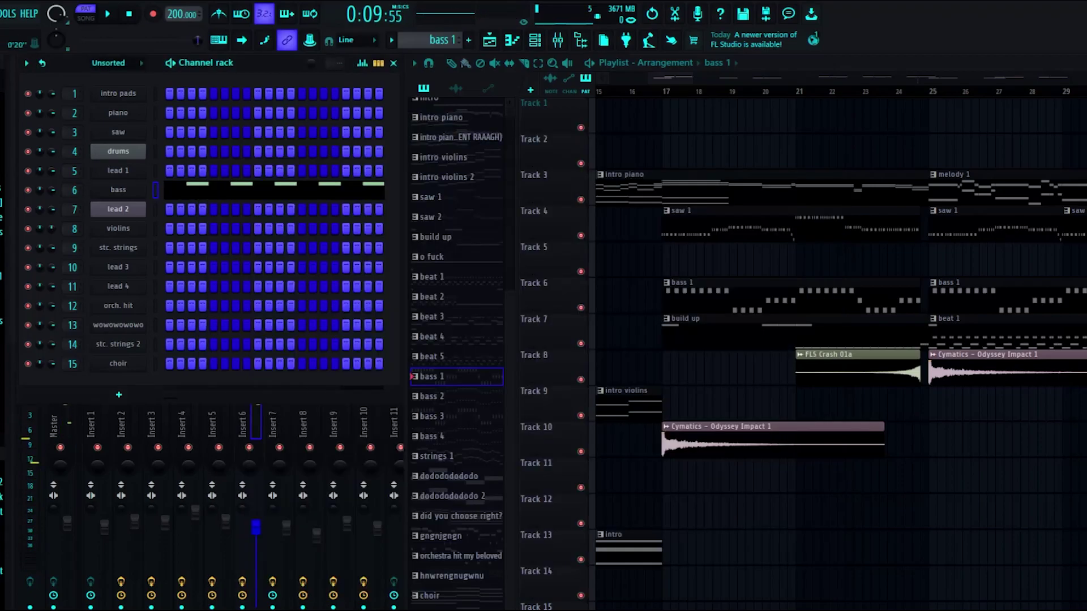
- Return playback to song mode, select the build up pattern and open the drums channel's FPC drum sampler
key(l)
click(730, 333)
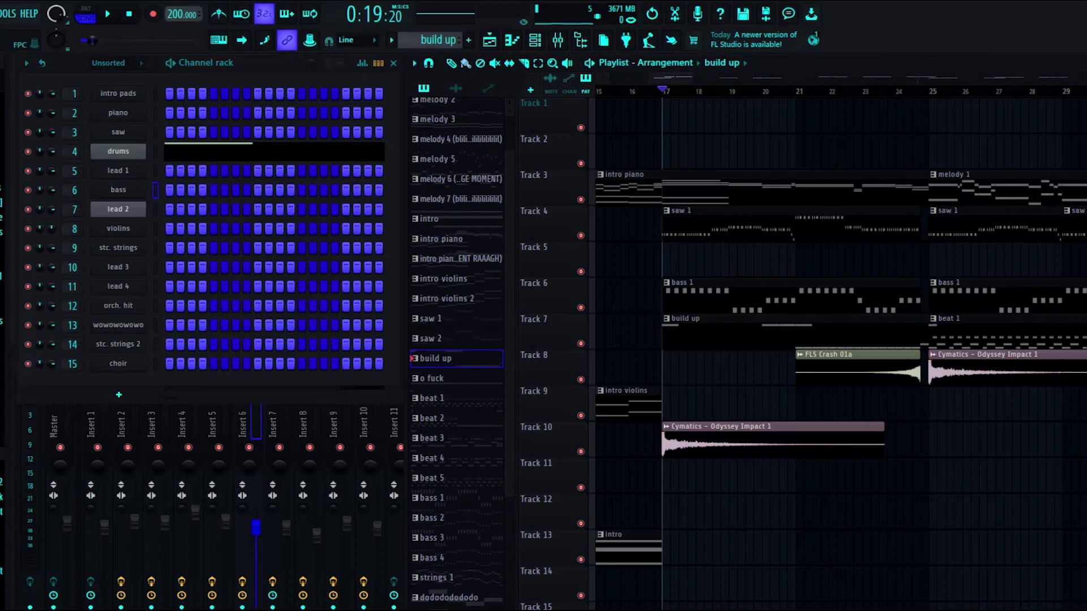
click(117, 151)
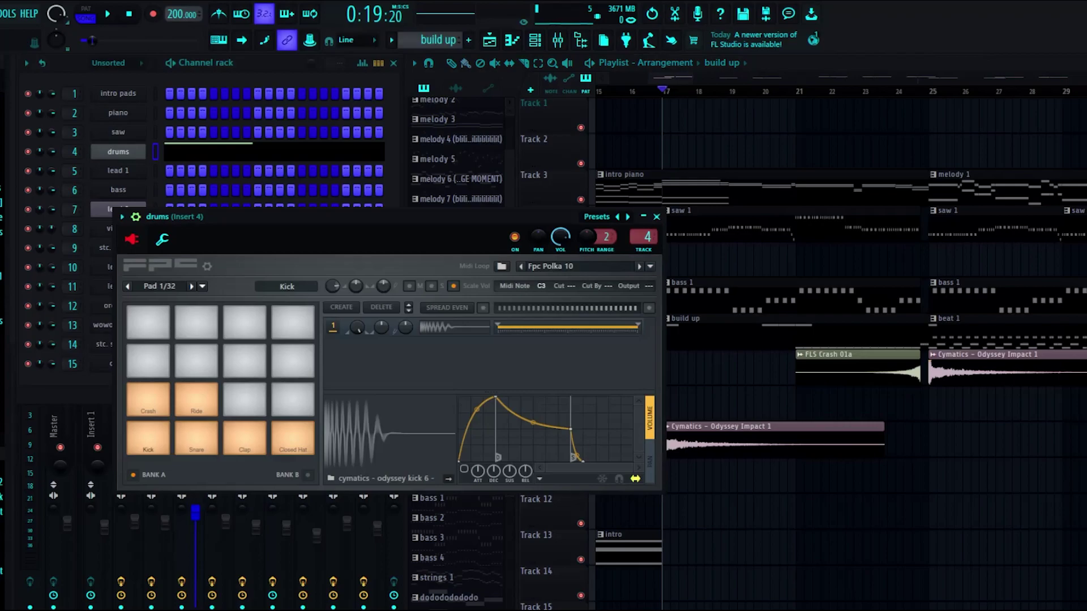
drag(362, 217, 366, 232)
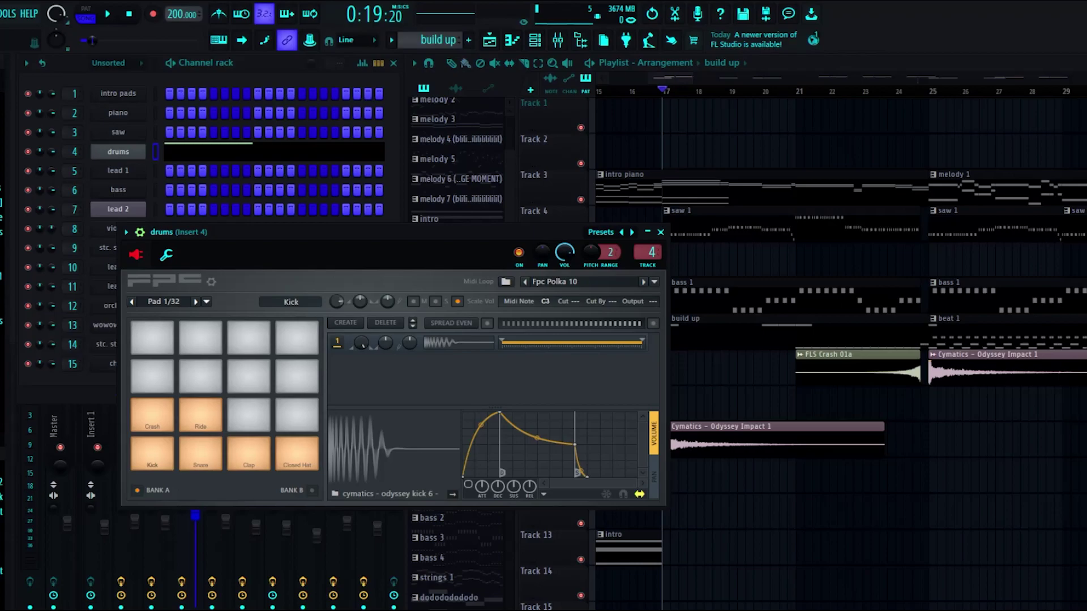
- Audition the Kick, Snare, Clap, Closed Hat, Crash and Ride pads in the FPC, then close it
click(152, 454)
click(200, 453)
click(249, 453)
click(296, 453)
click(152, 414)
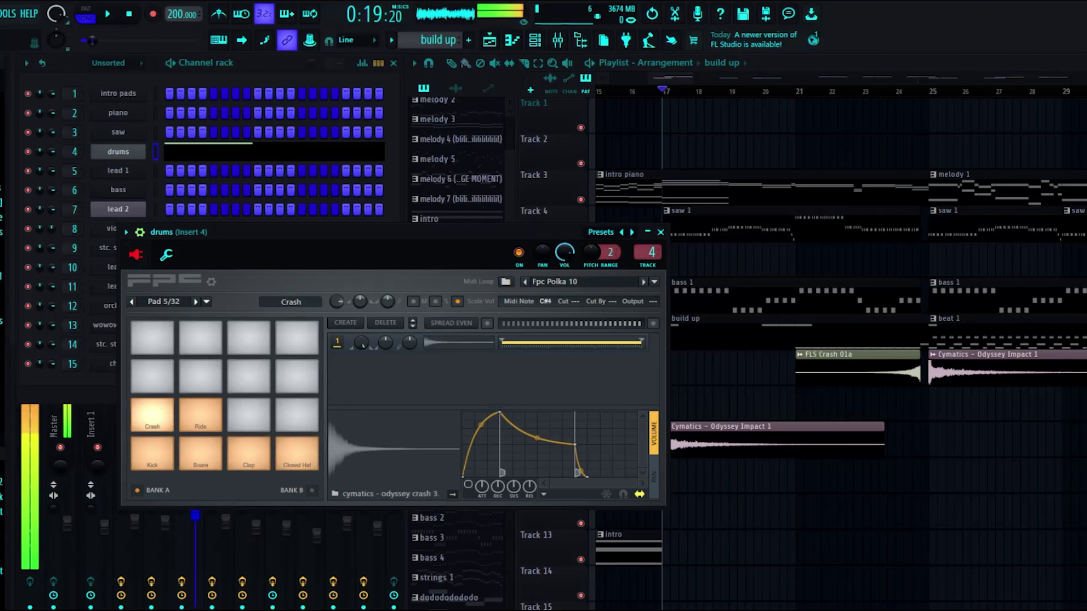
click(200, 415)
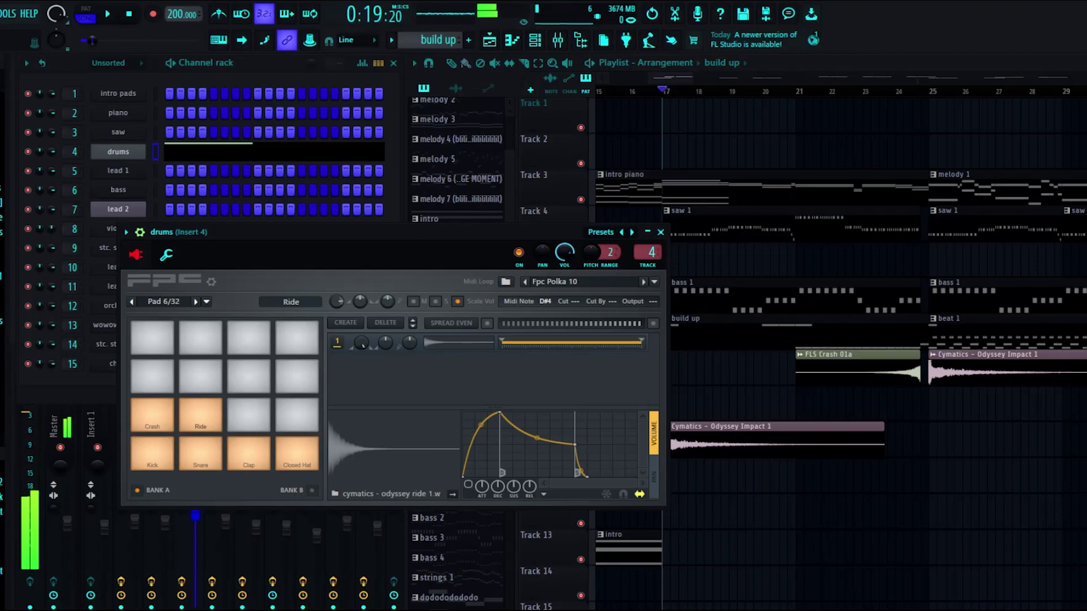
click(661, 232)
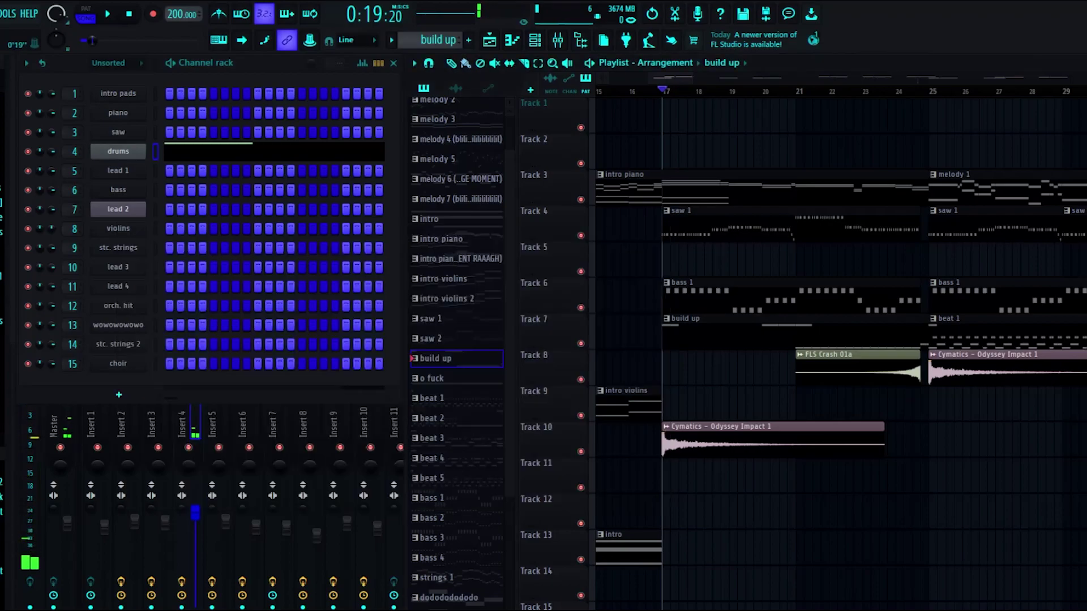
- Play the arrangement's build-up section from bar 17 and stop just before bar 25
drag(671, 78, 673, 79)
scroll(838, 340, right, 1)
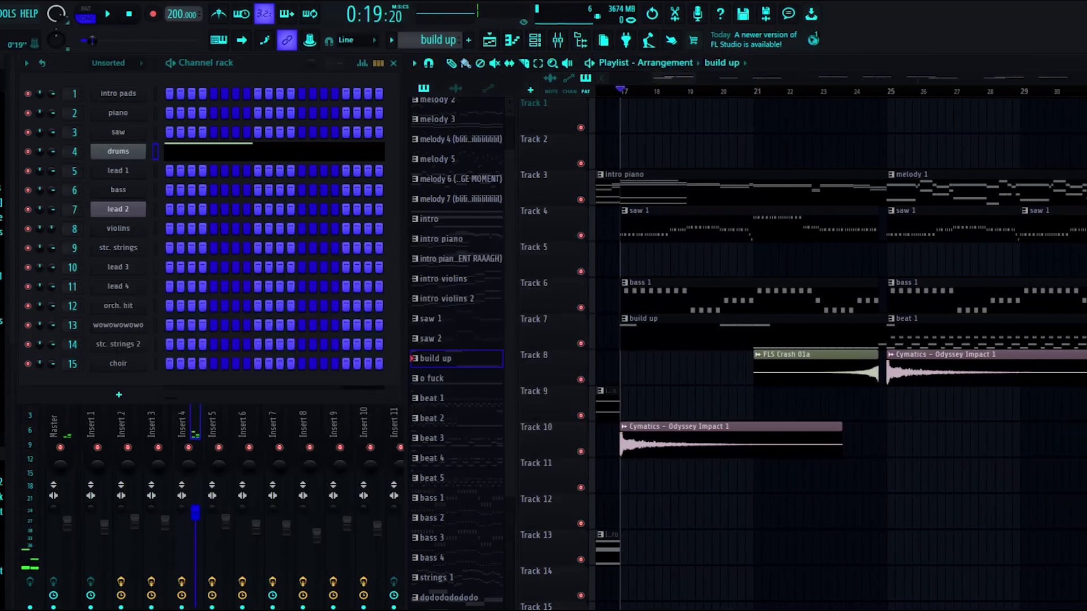
key(space)
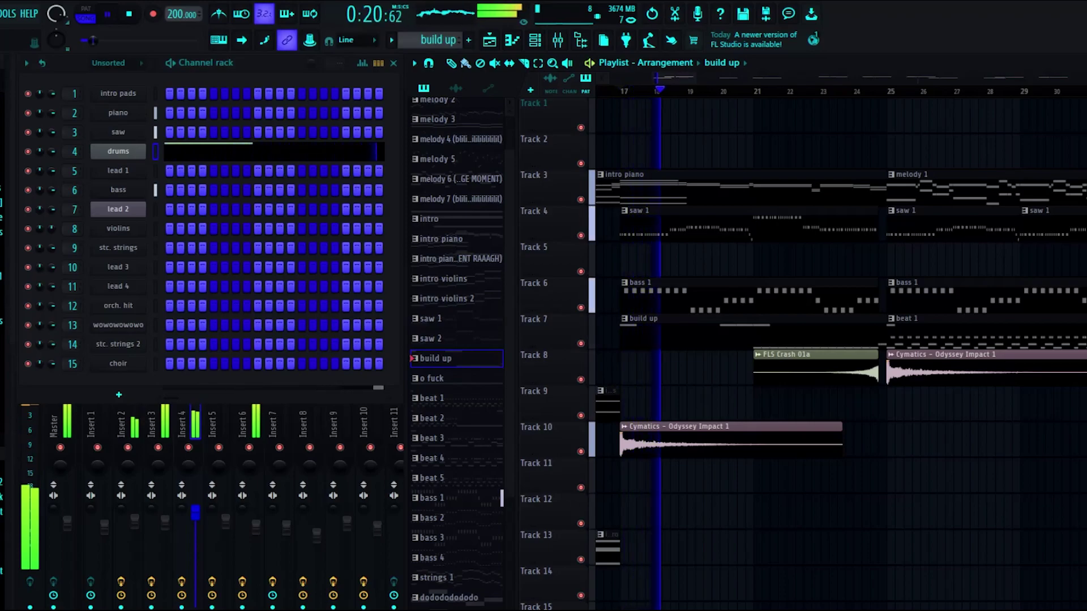
drag(670, 78, 672, 78)
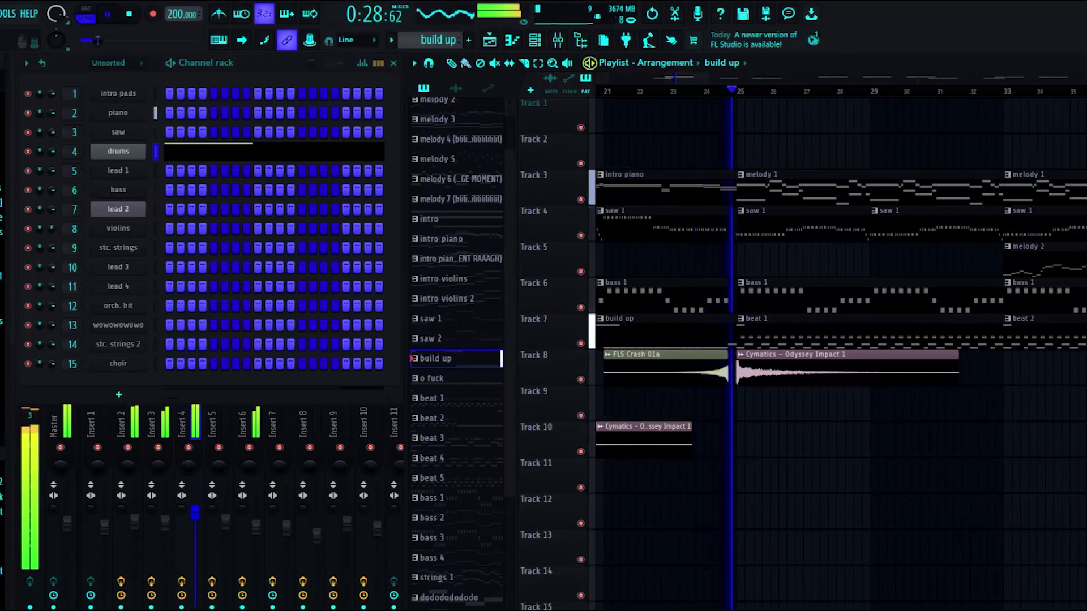
key(space)
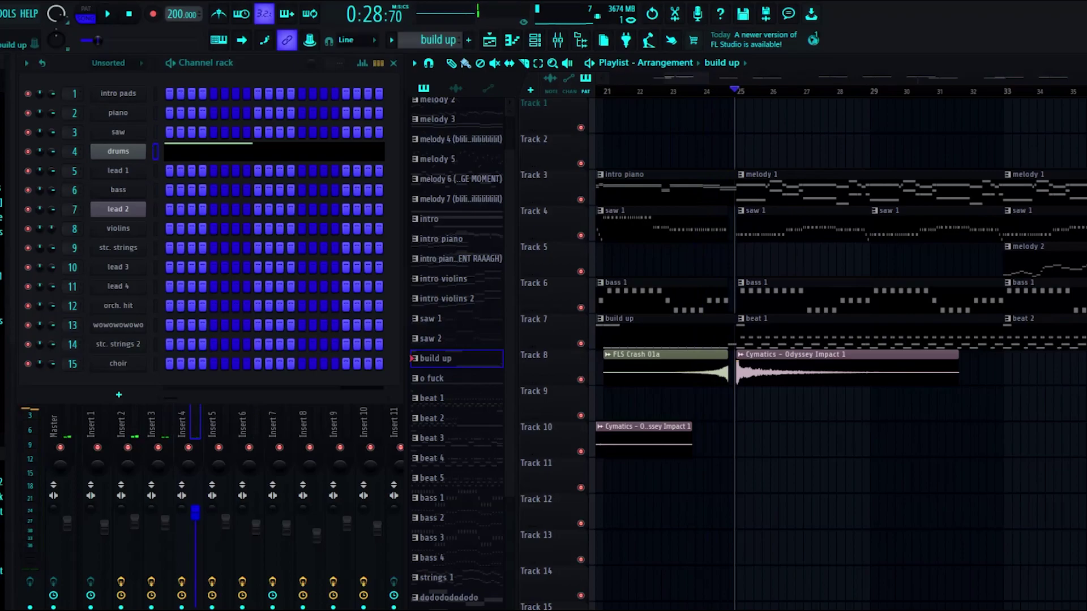
- Open the Cymatics - Odyssey Impact 1 audio clip's channel settings, preview its sample and close the window
scroll(840, 351, left, 3)
scroll(840, 351, left, 1)
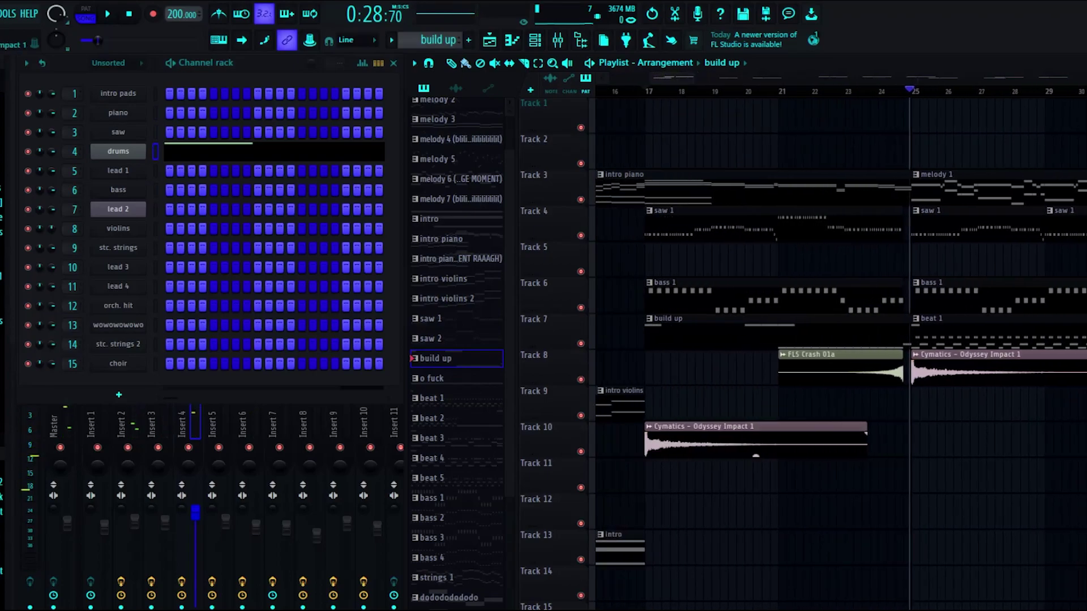
click(755, 453)
click(118, 113)
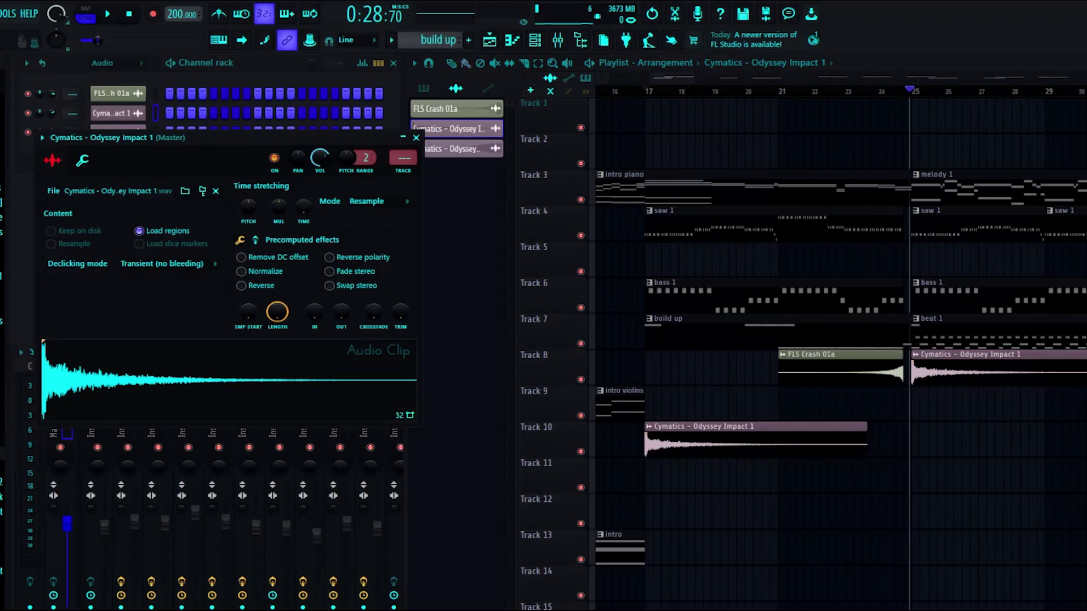
click(229, 380)
click(416, 138)
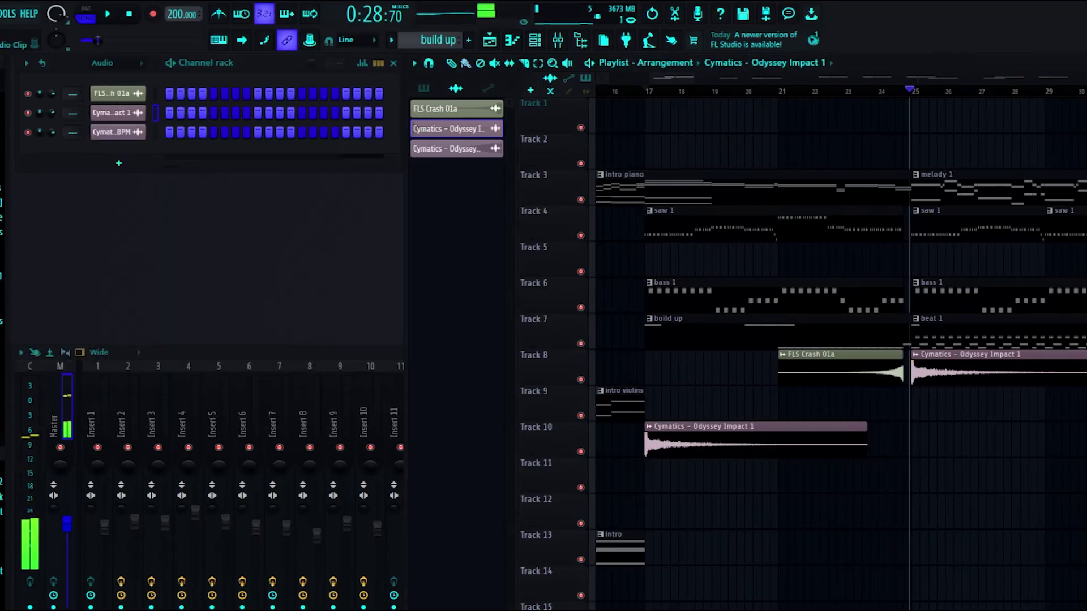
- Inspect the sample settings of the Odyssey White Noise Up 4 and FLS Crash 01a audio channels, closing each window
click(118, 132)
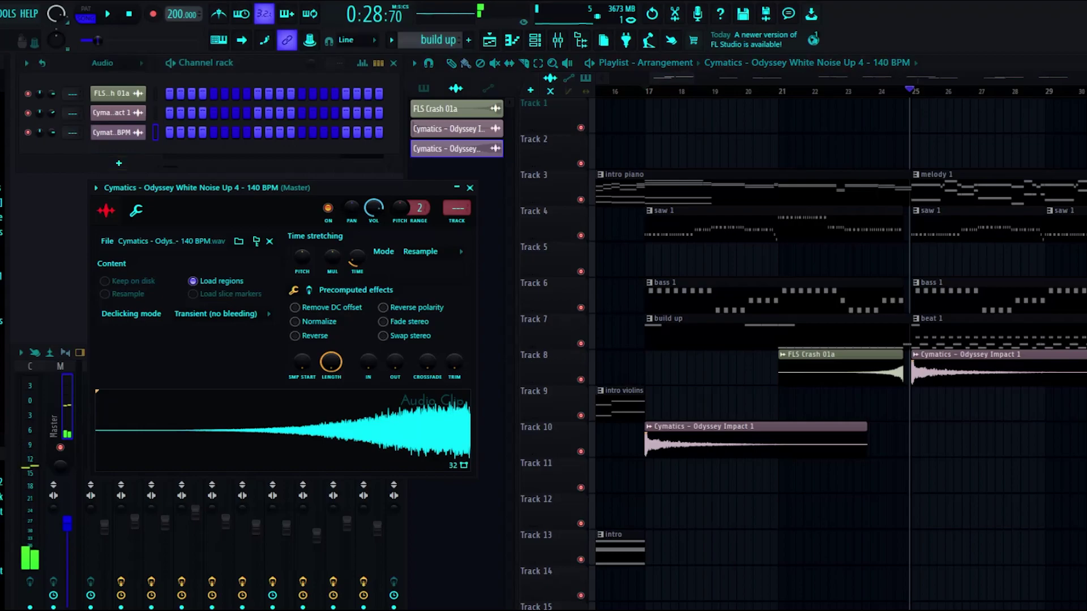
key(Escape)
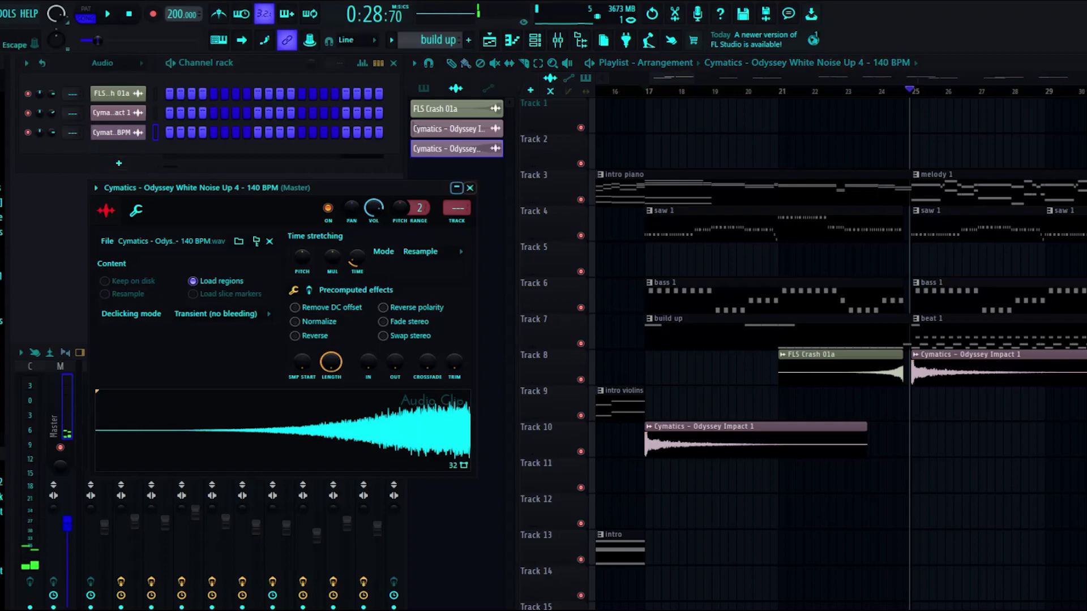
key(Escape)
key(Up)
key(Up)
key(Return)
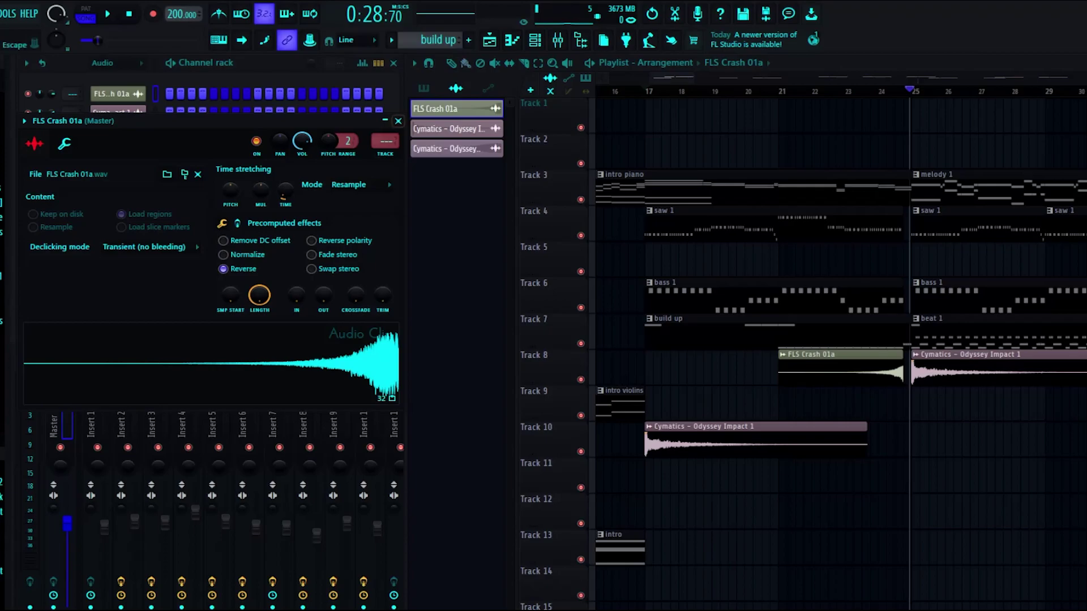
click(397, 121)
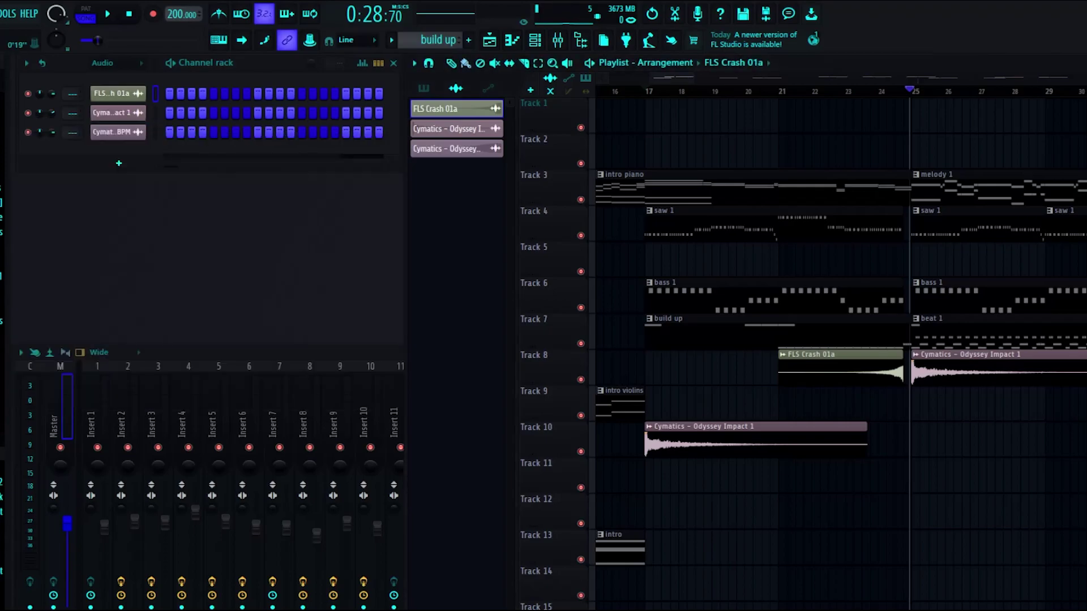
- Move the playhead to bar 25, list patterns in the playlist picker and show the Unsorted channel group
click(647, 91)
drag(674, 78, 693, 77)
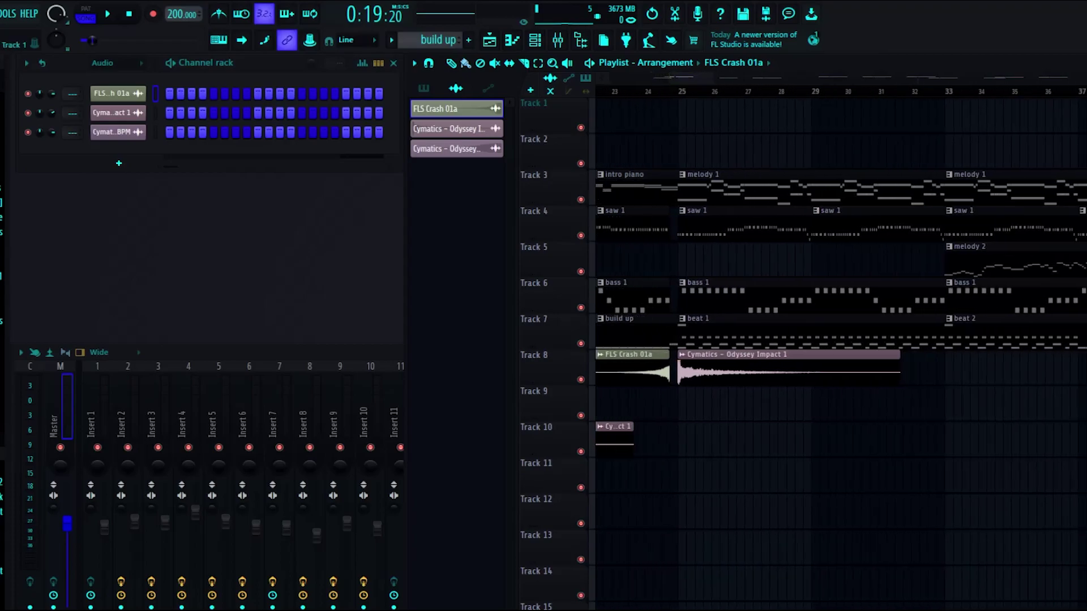
click(678, 91)
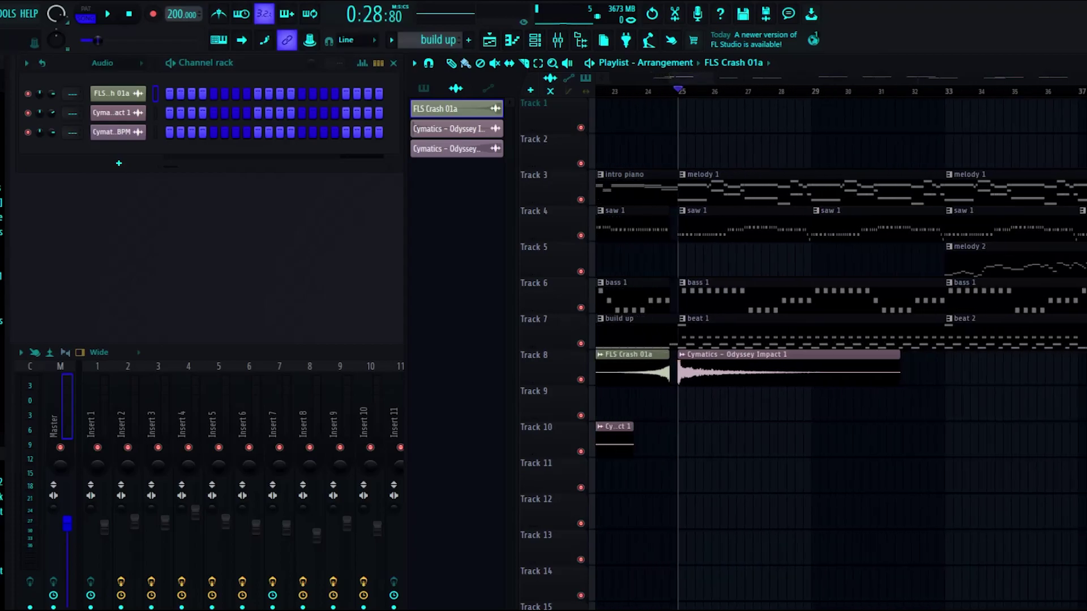
click(423, 88)
click(116, 63)
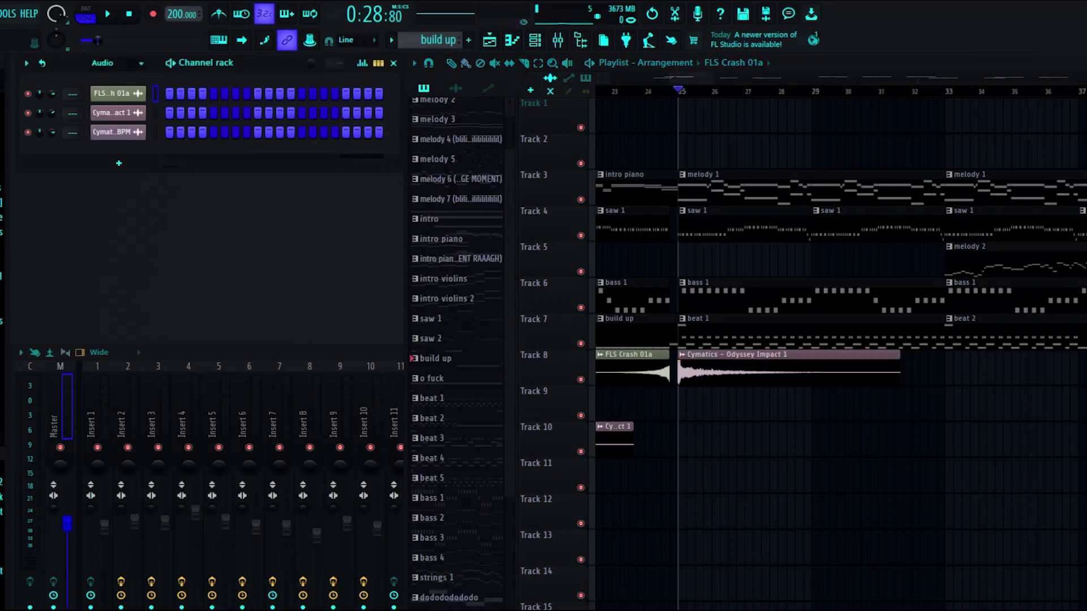
click(116, 108)
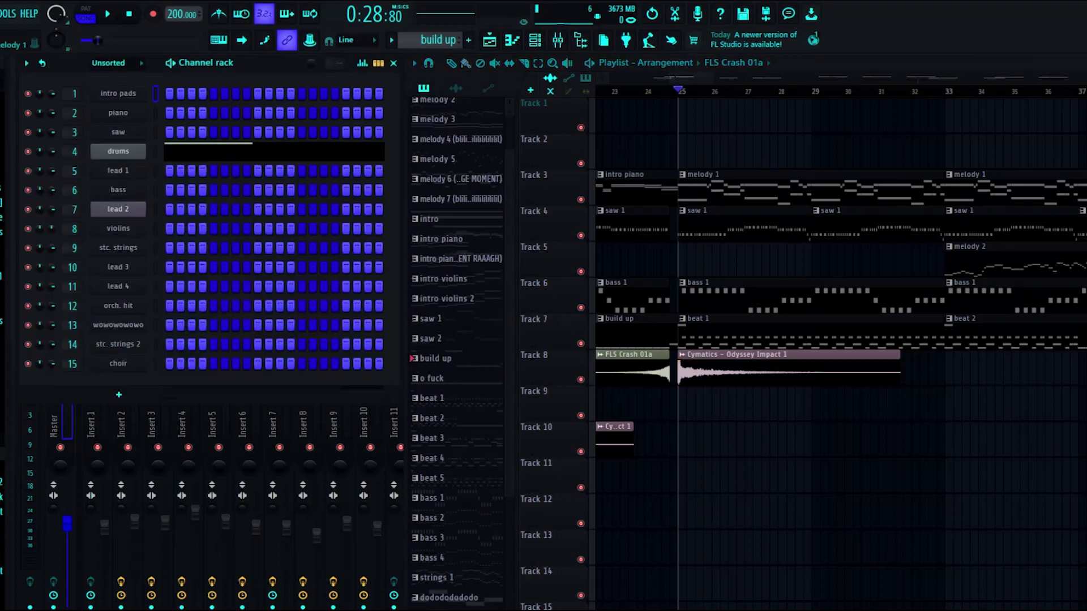
- Select the melody 1 pattern, look through the lead 1 channel's piano roll and close the editor
click(811, 189)
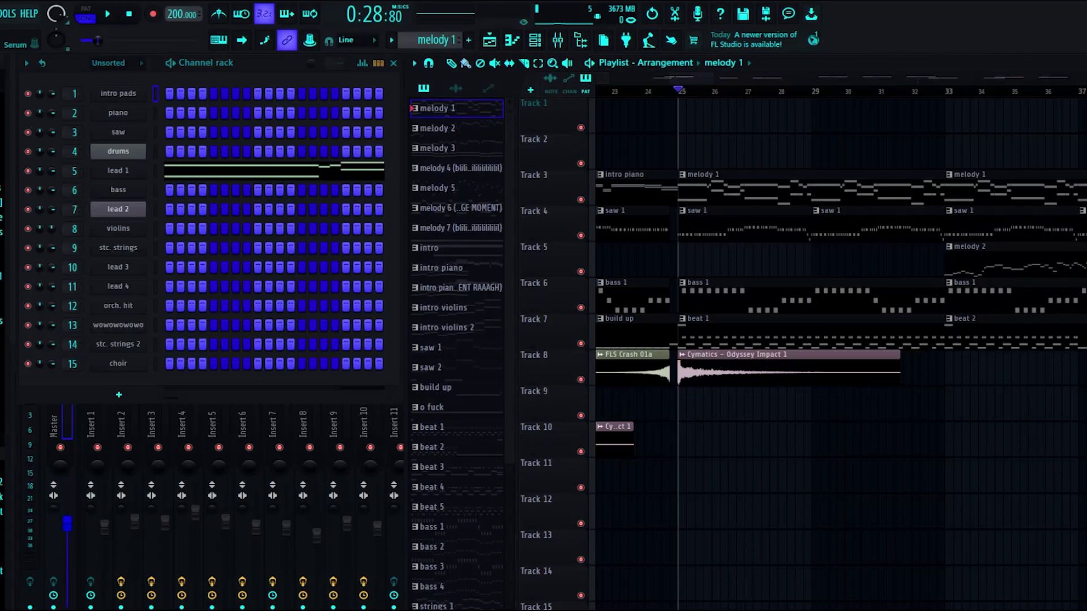
click(274, 171)
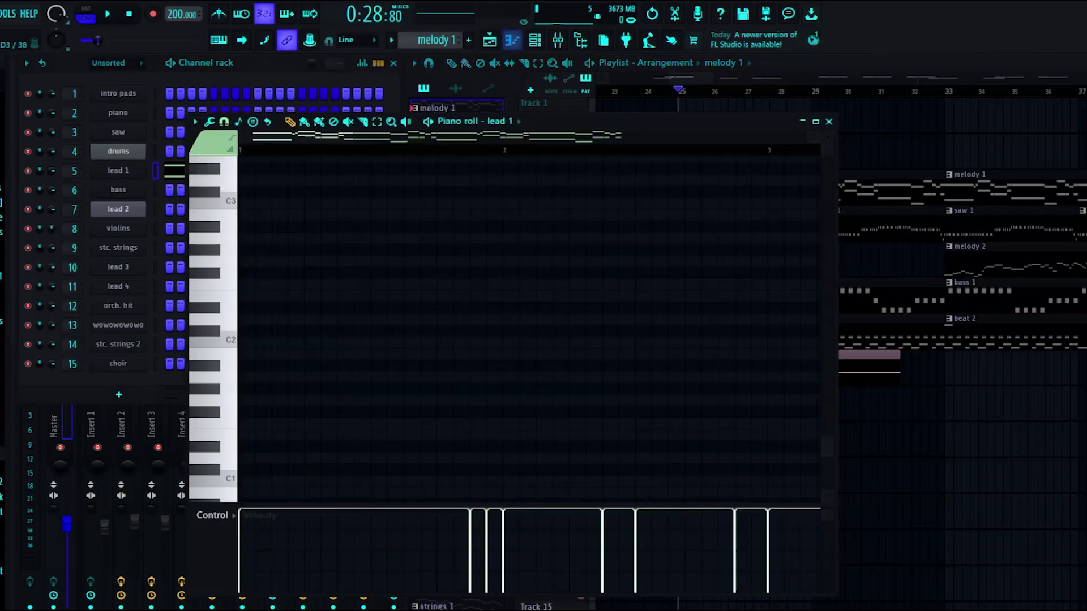
scroll(340, 252, up, 1)
scroll(339, 258, up, 10)
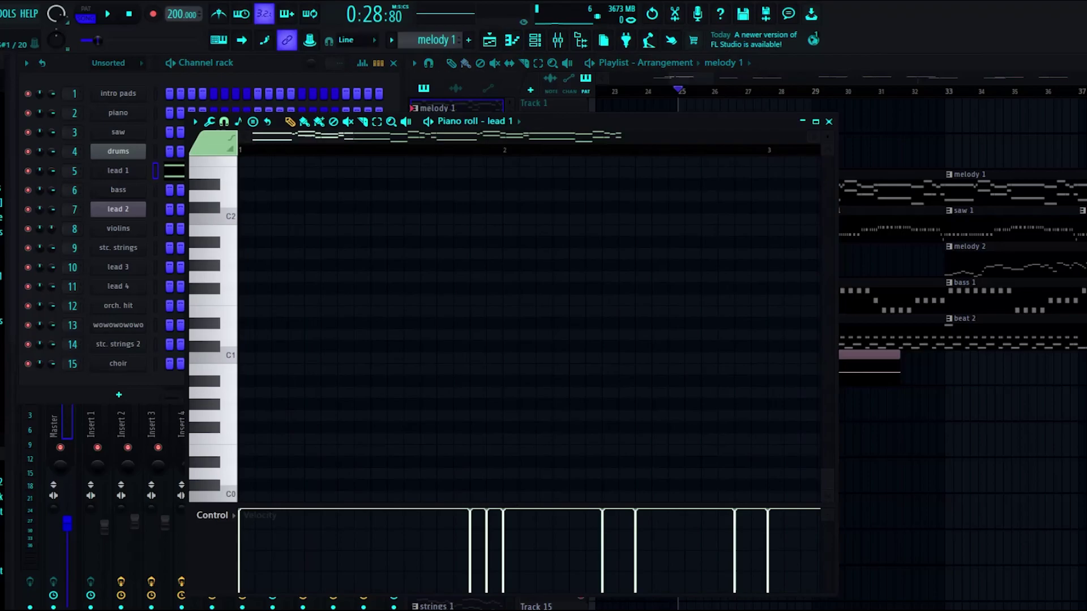
scroll(529, 329, up, 2)
click(828, 122)
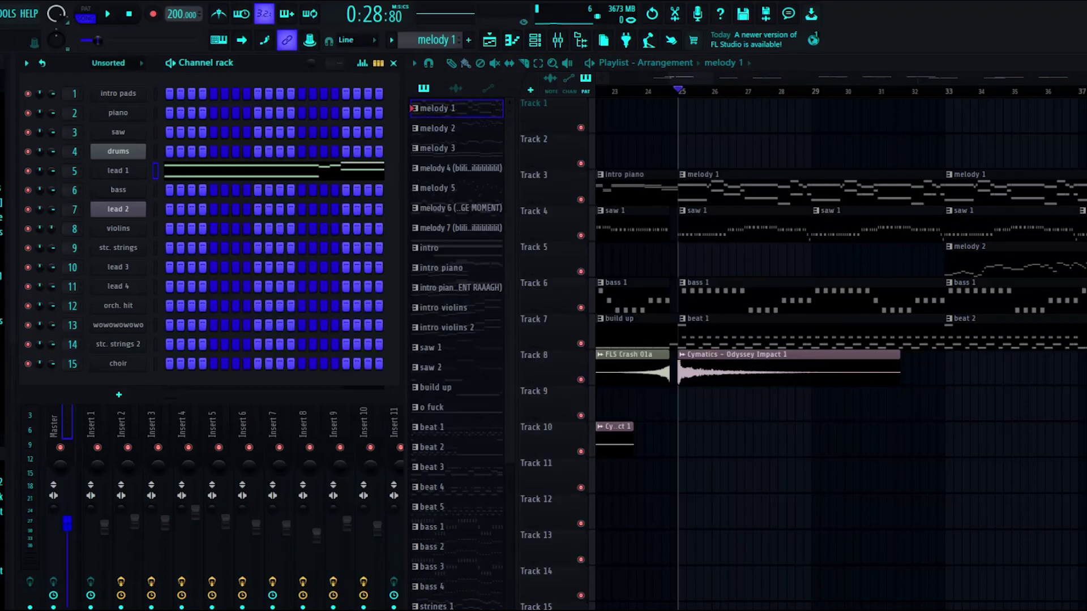
- Open the lead 1 channel's Serum instrument, inspect its oscillator and effects pages, and close the plugin window
click(118, 171)
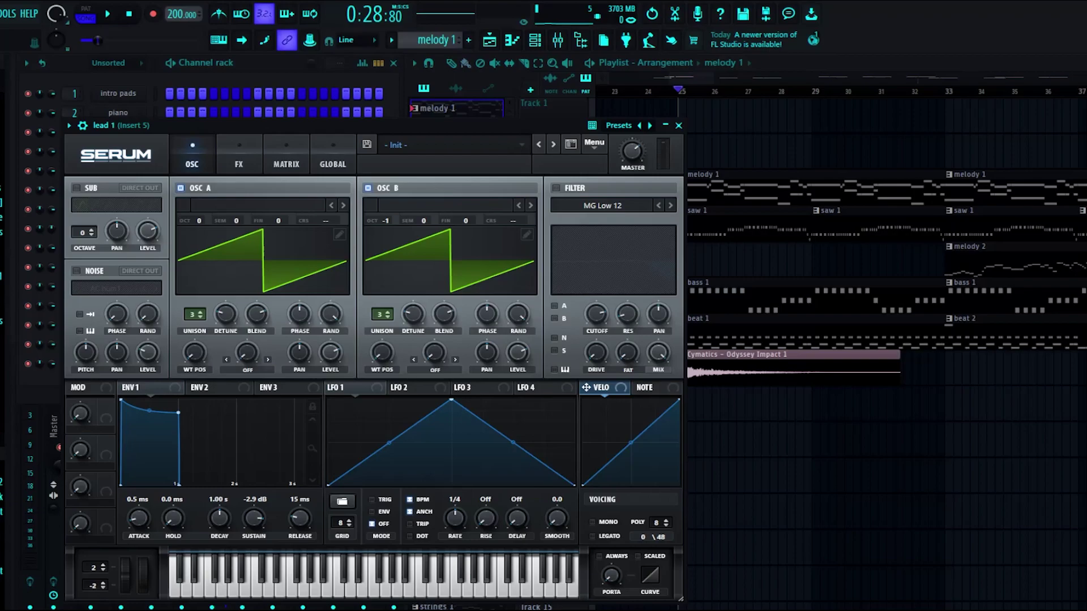
click(414, 314)
click(226, 313)
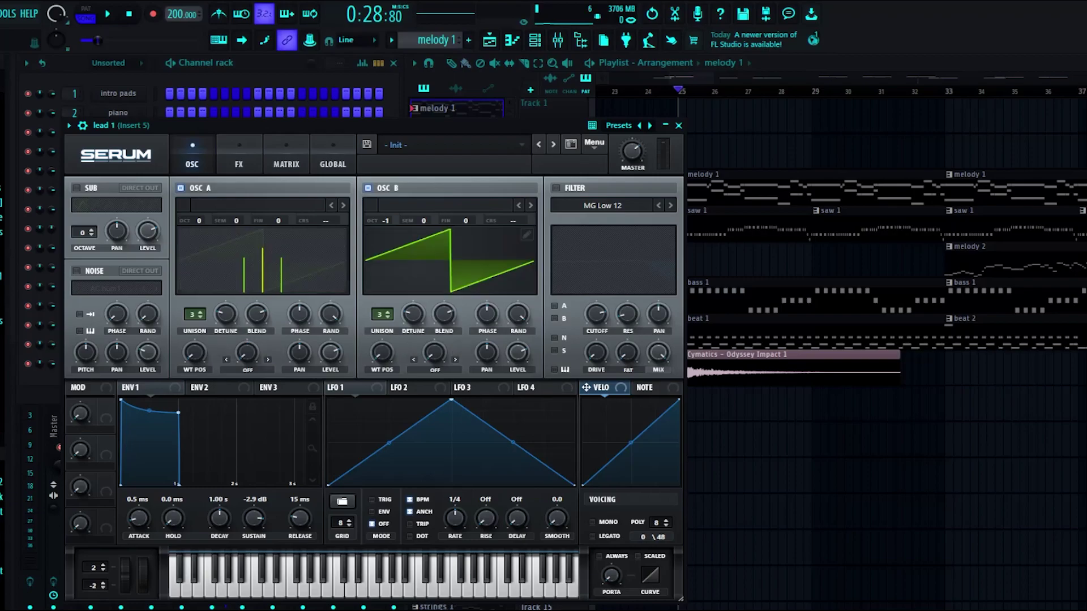
click(239, 164)
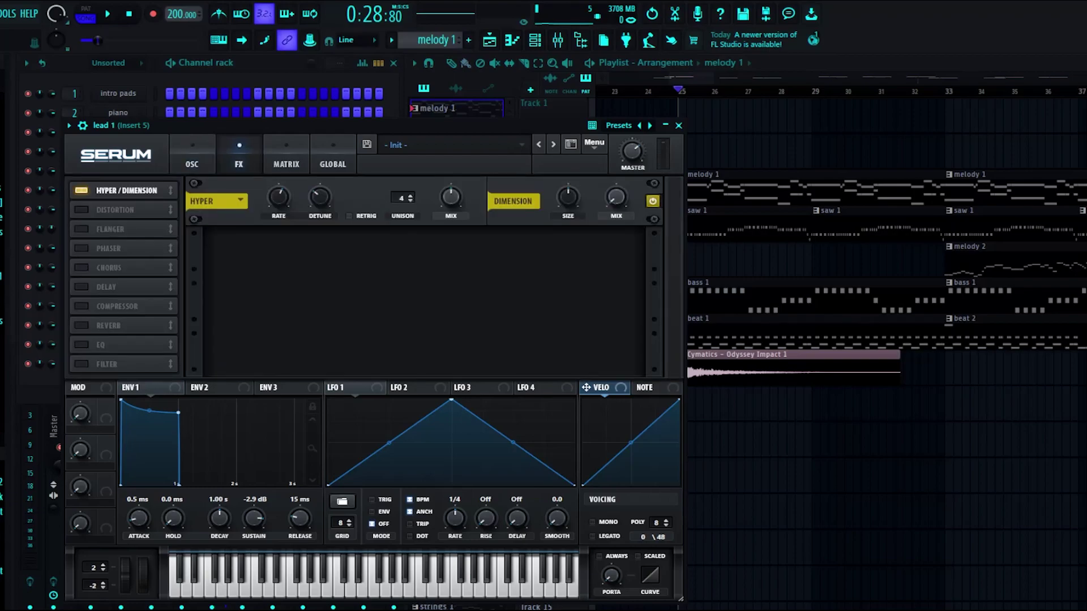
click(192, 159)
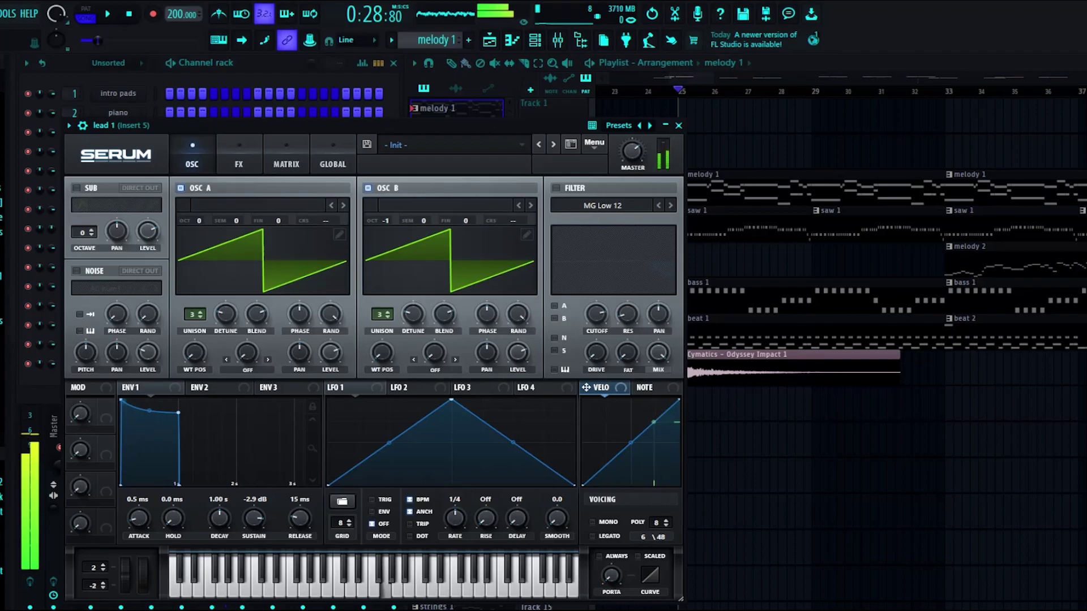
click(678, 125)
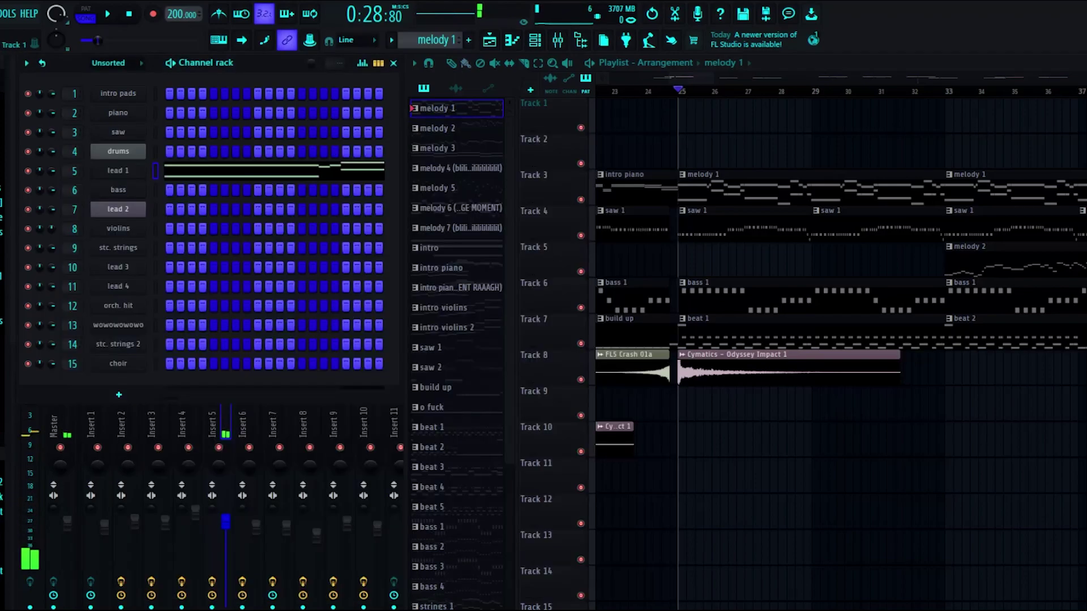
- Play the melody 1 pattern in lead 1's piano roll, close the editor and return to song mode
drag(703, 91, 678, 91)
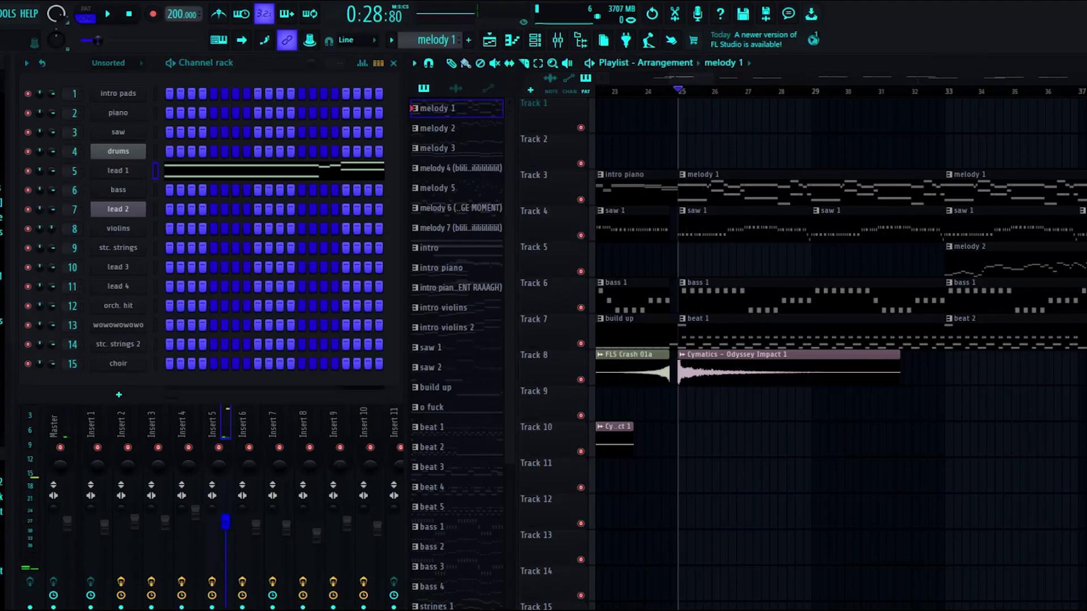
key(l)
key(space)
key(F7)
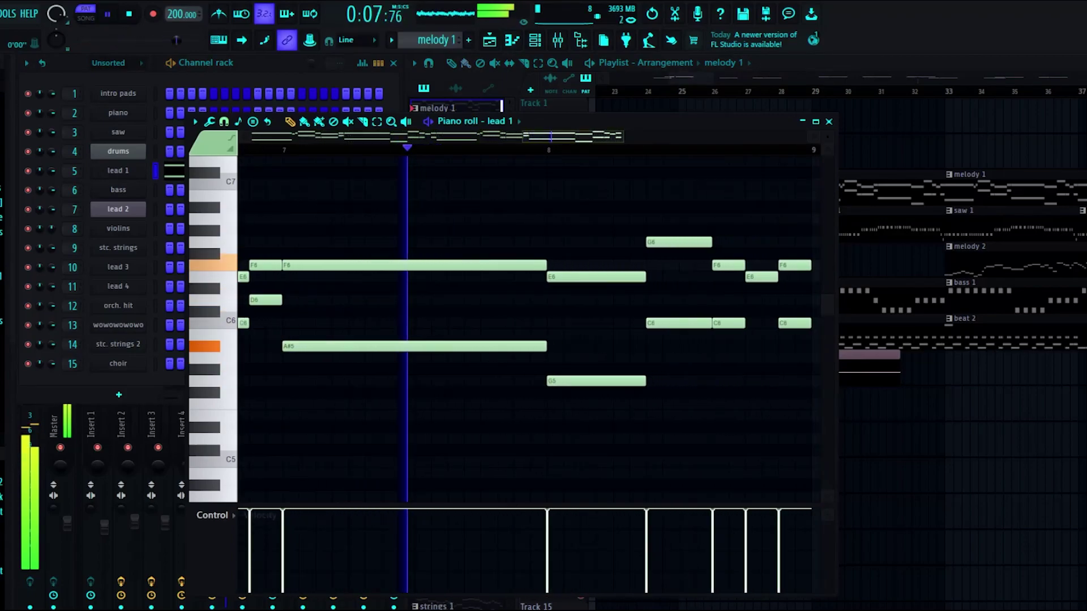
key(space)
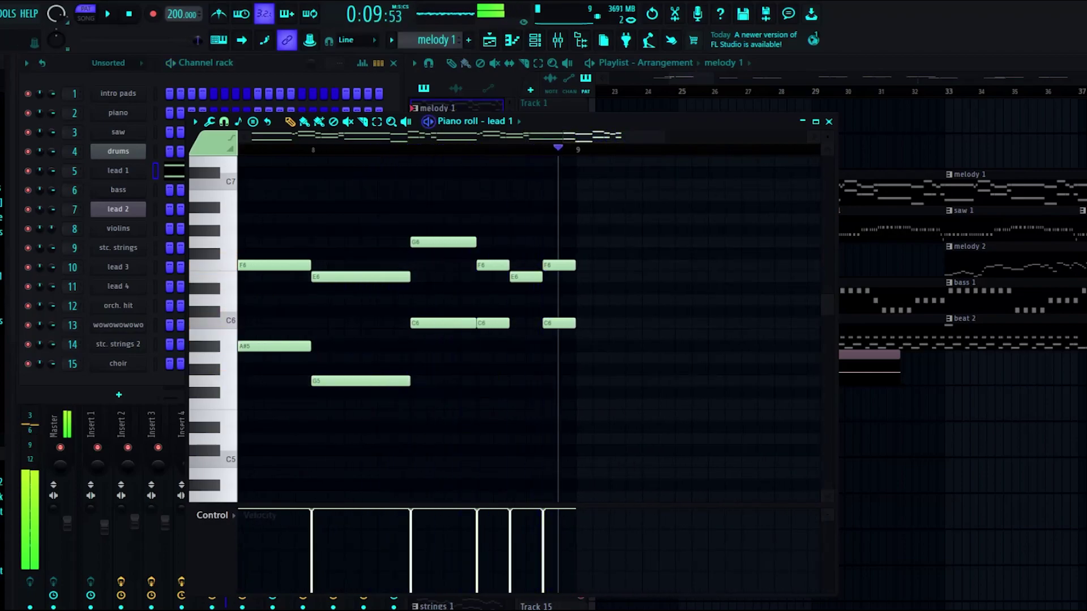
click(829, 121)
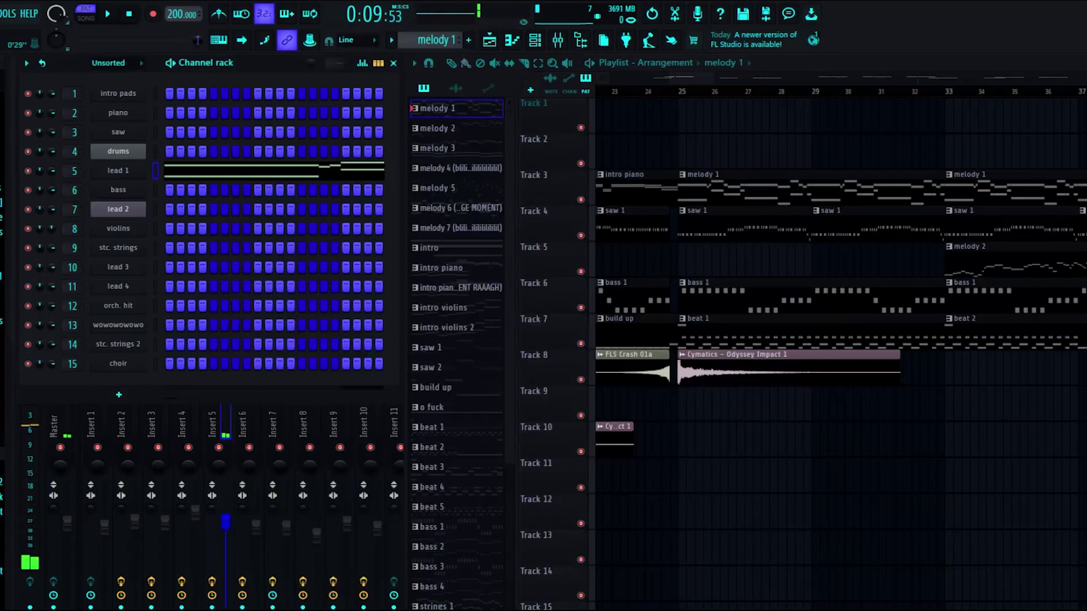
key(l)
key(space)
key(space)
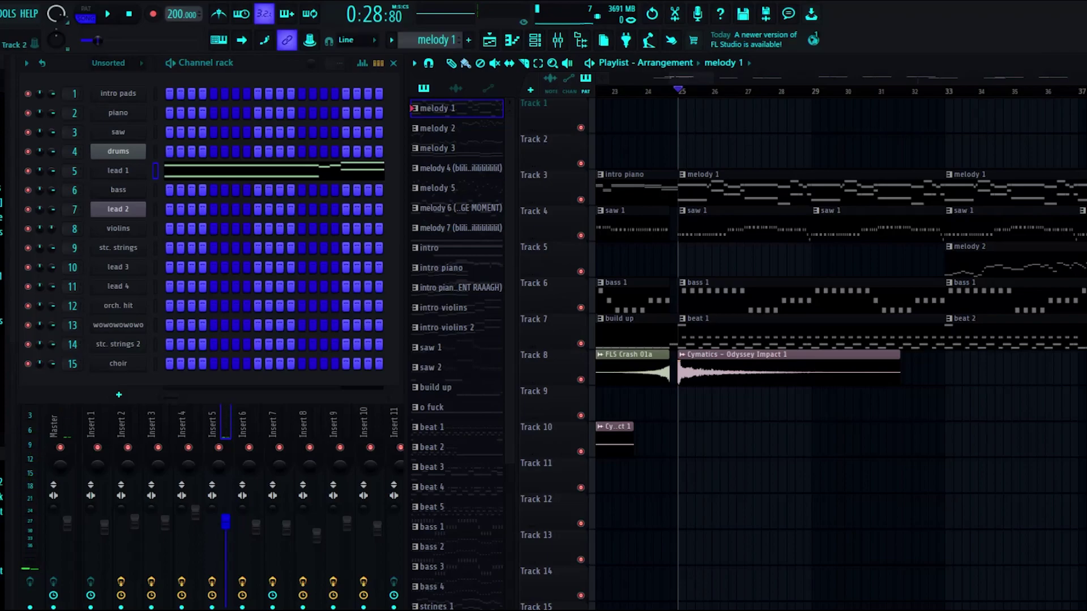
- Select the beat 1 pattern and show its kick, snare, hat and crash notes in the drums channel's piano roll
scroll(887, 296, left, 5)
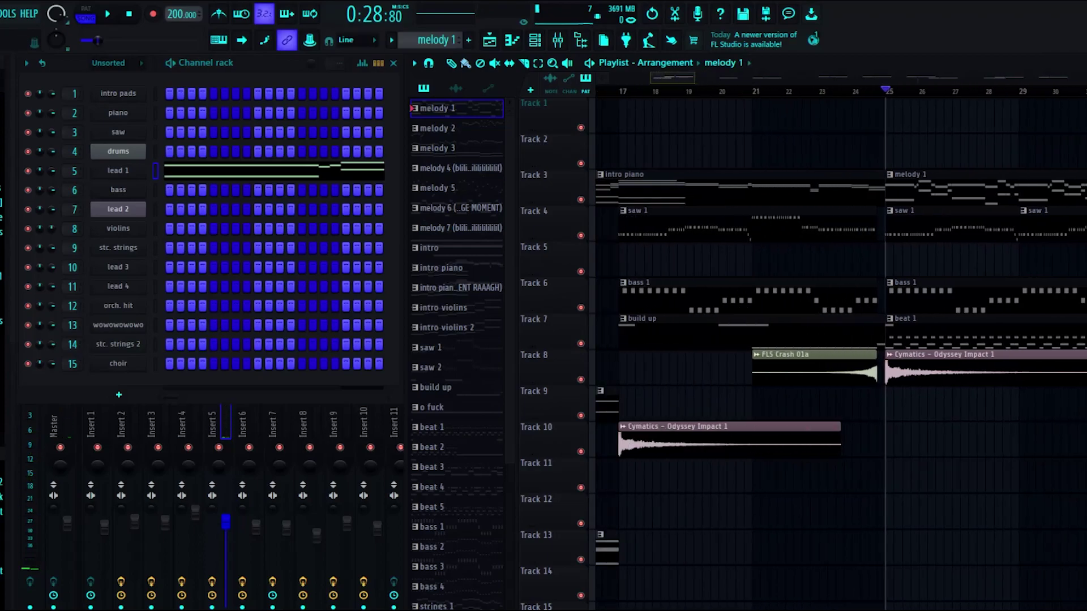
scroll(840, 340, right, 5)
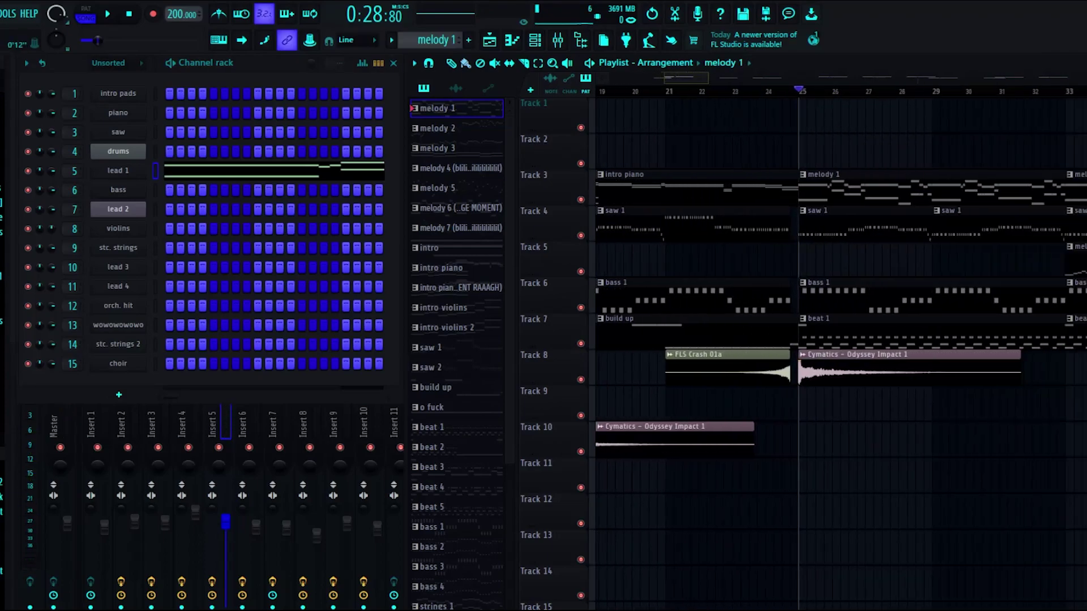
click(804, 334)
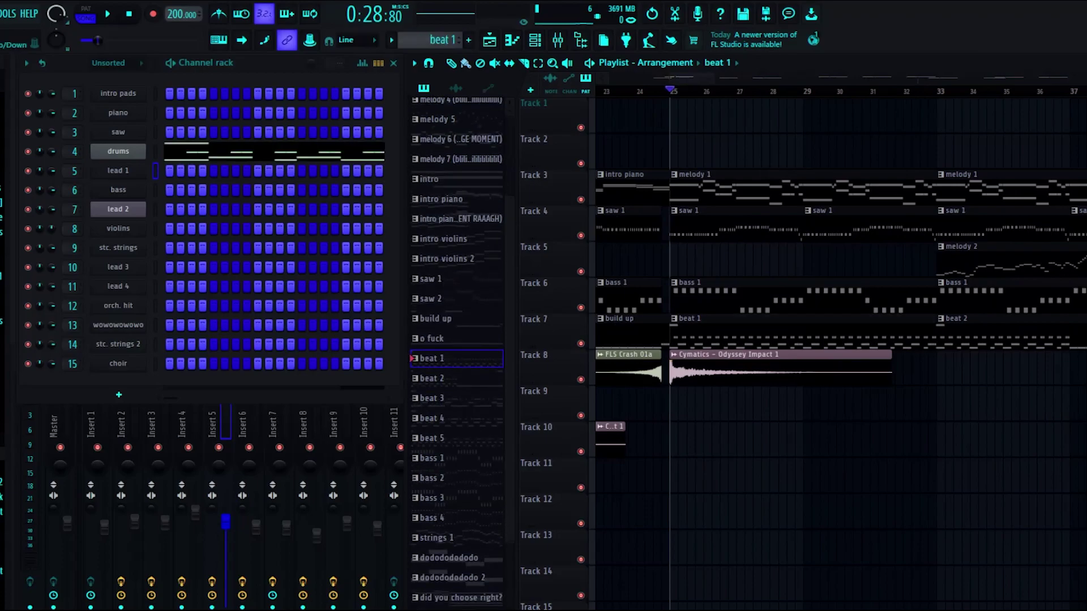
click(226, 151)
scroll(340, 220, down, 6)
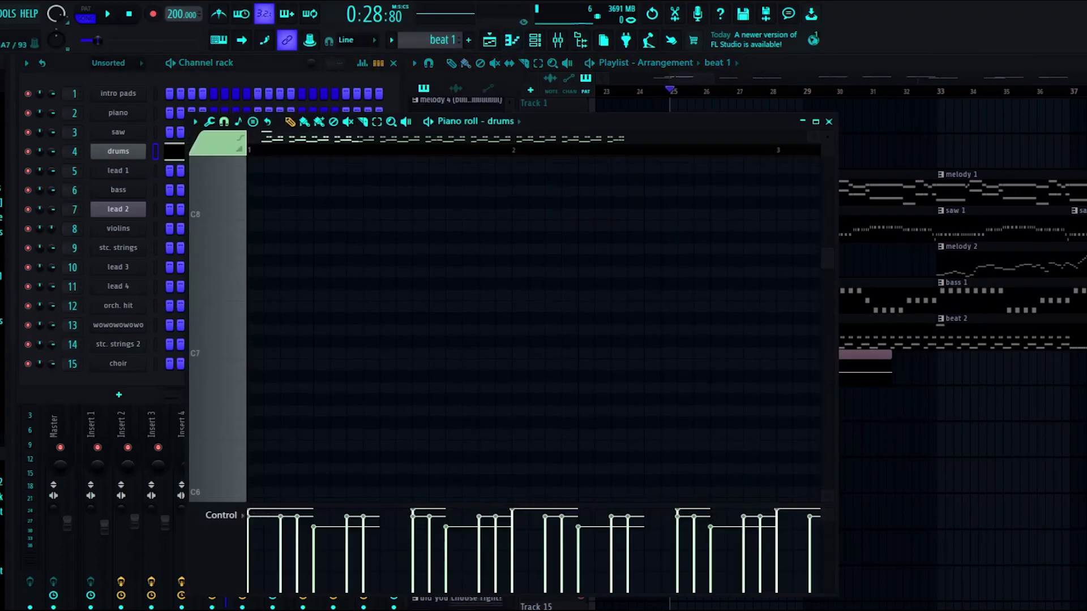
scroll(532, 317, down, 4)
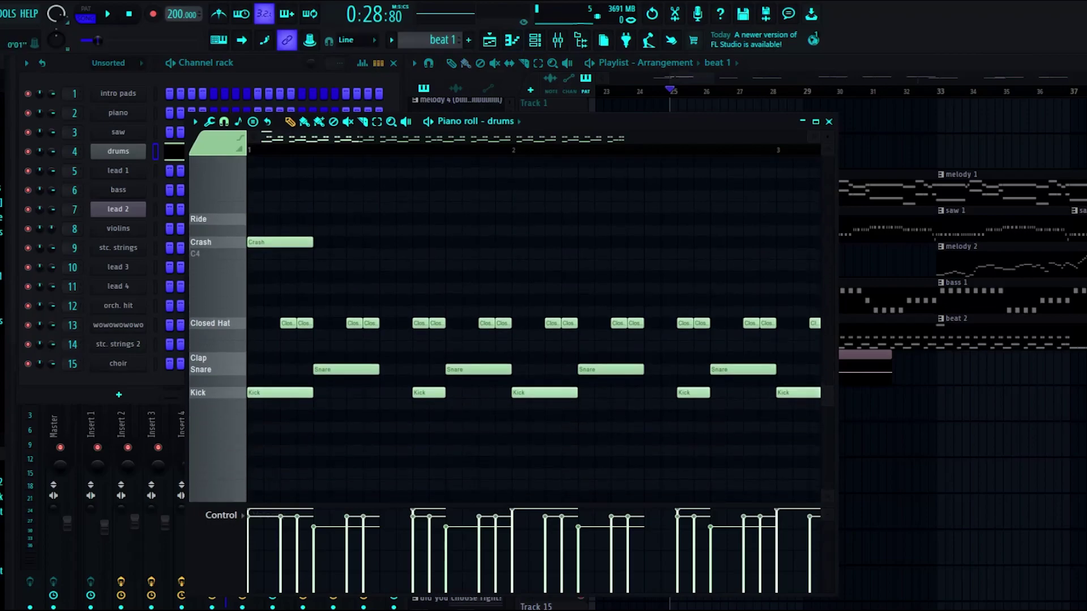
- Play the beat 1 drum notes through in pattern mode, stop playback and close the piano roll
key(space)
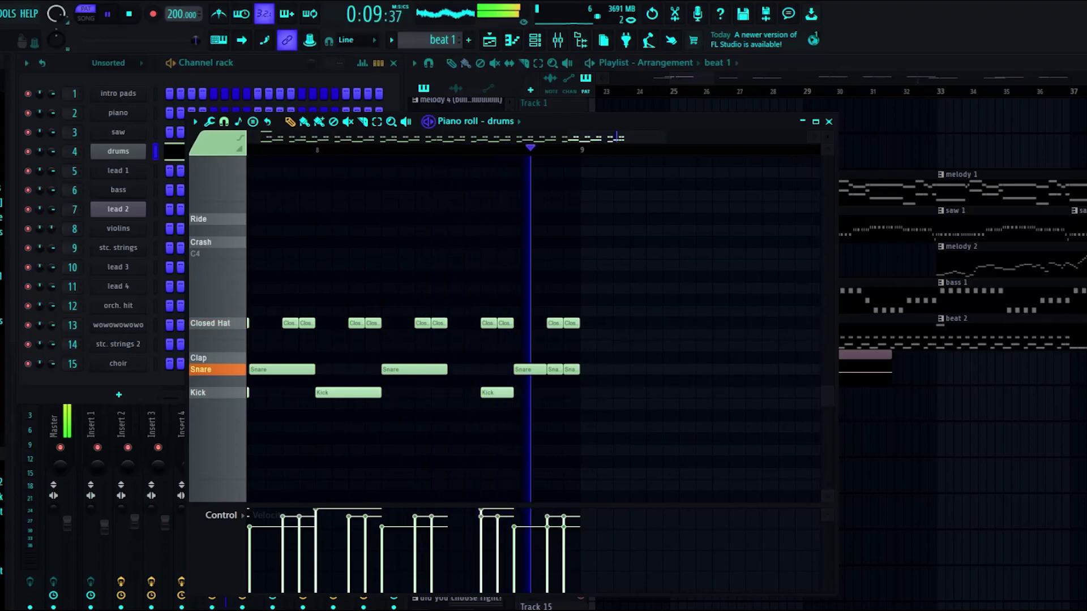
key(space)
key(F7)
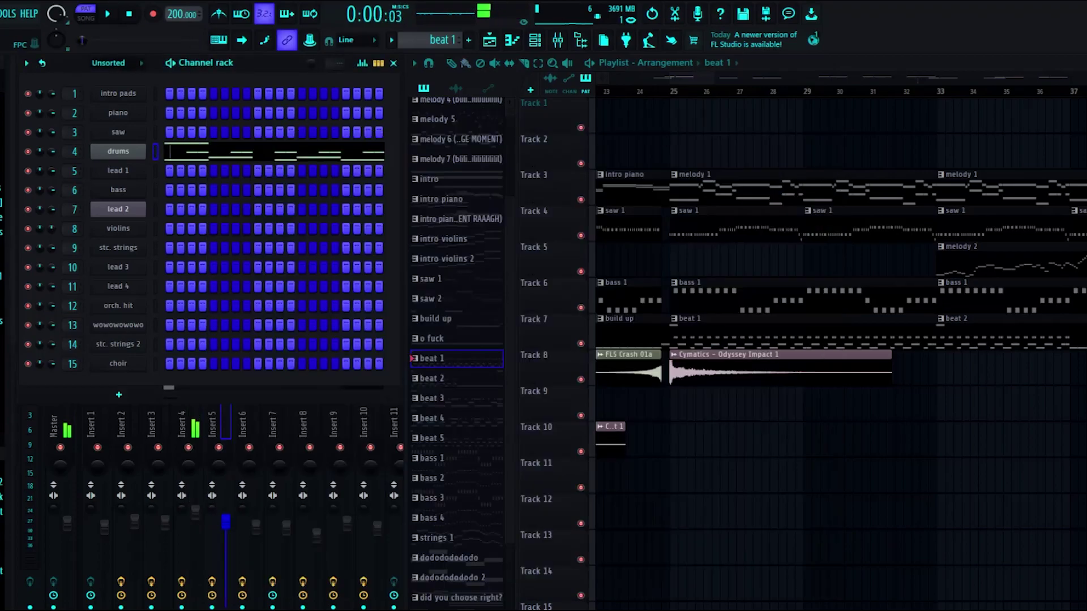
- Open the drums channel's FPC, preview the Kick, Snare, Clap, Closed Hat, Ride and Crash pads, and close it
click(118, 152)
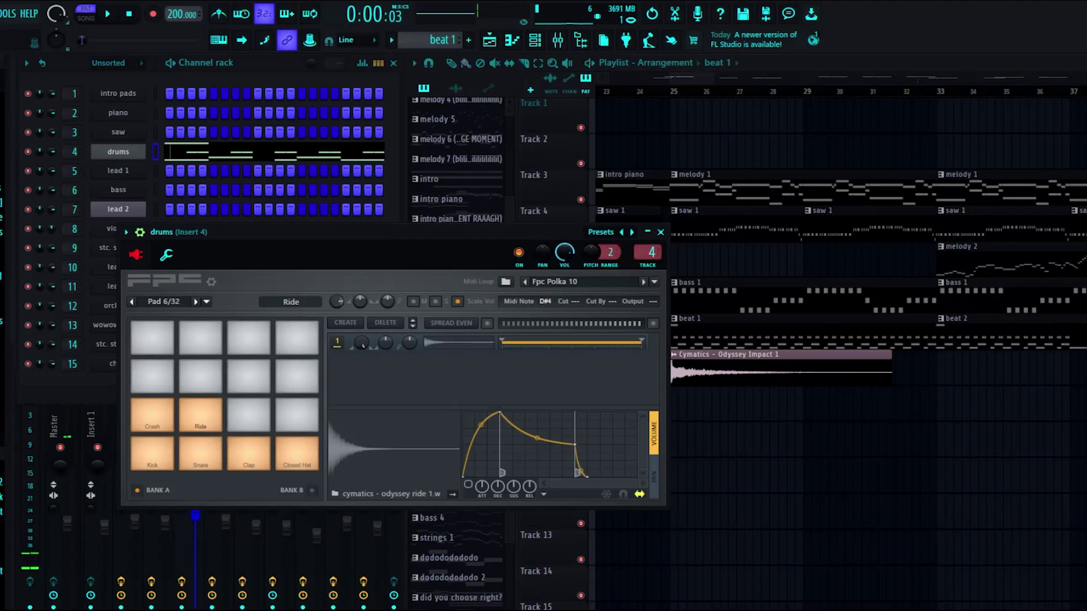
click(153, 453)
click(200, 454)
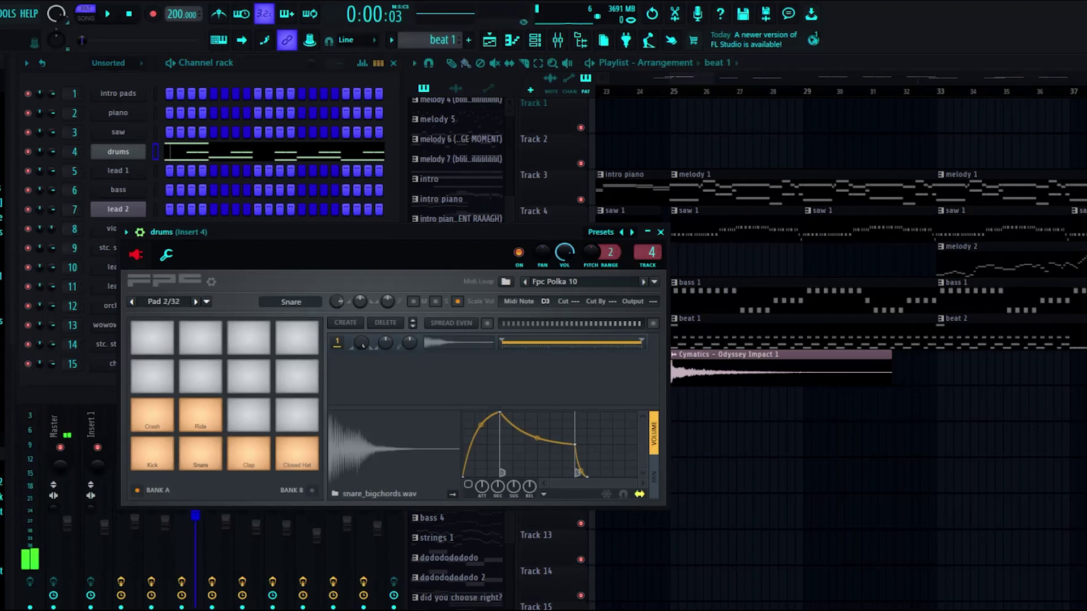
click(152, 453)
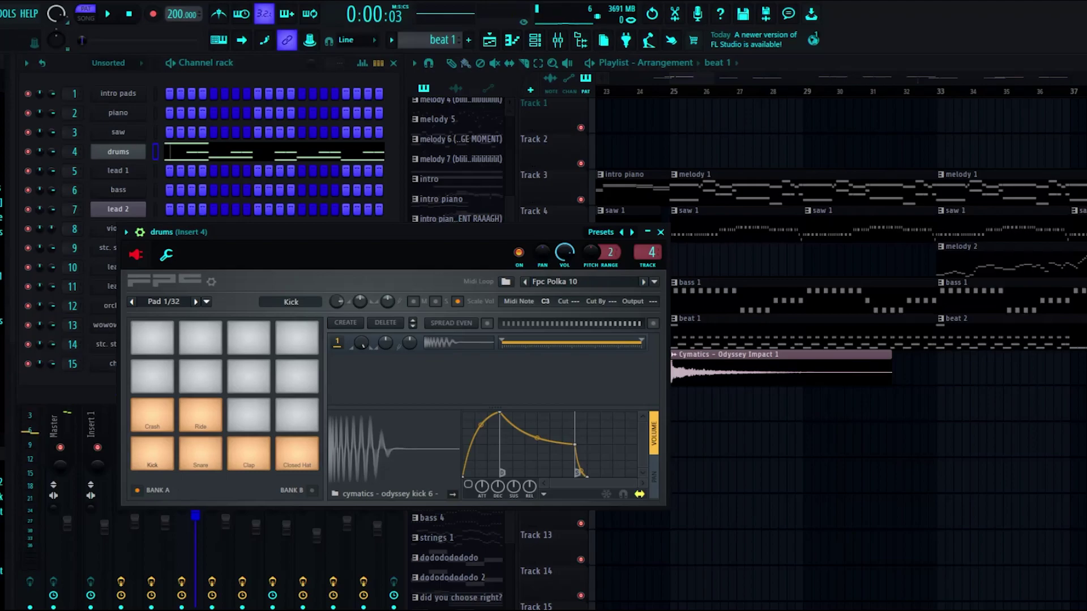
click(201, 454)
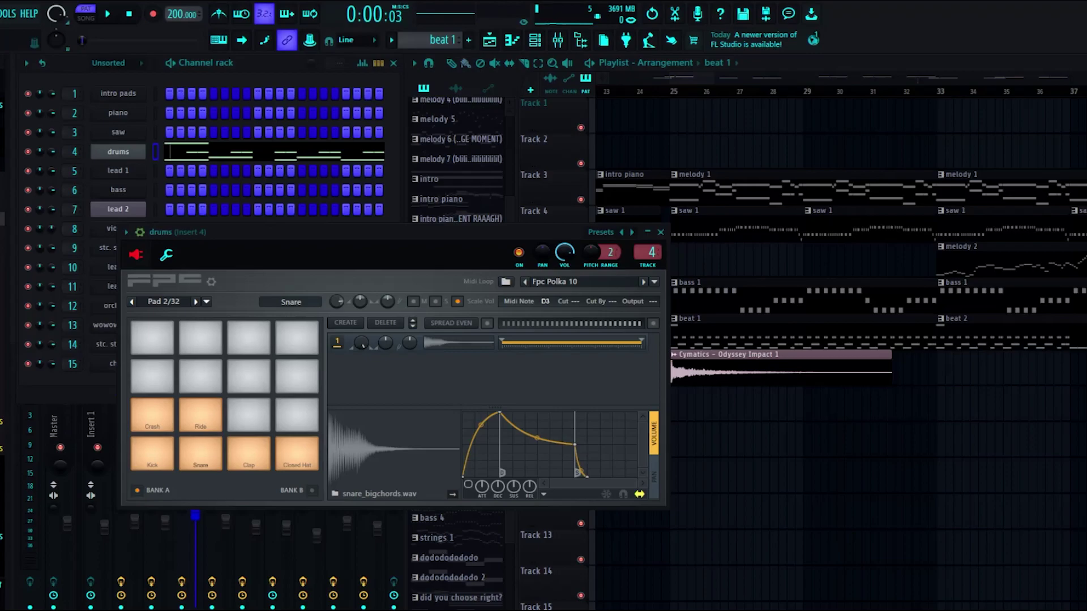
click(249, 453)
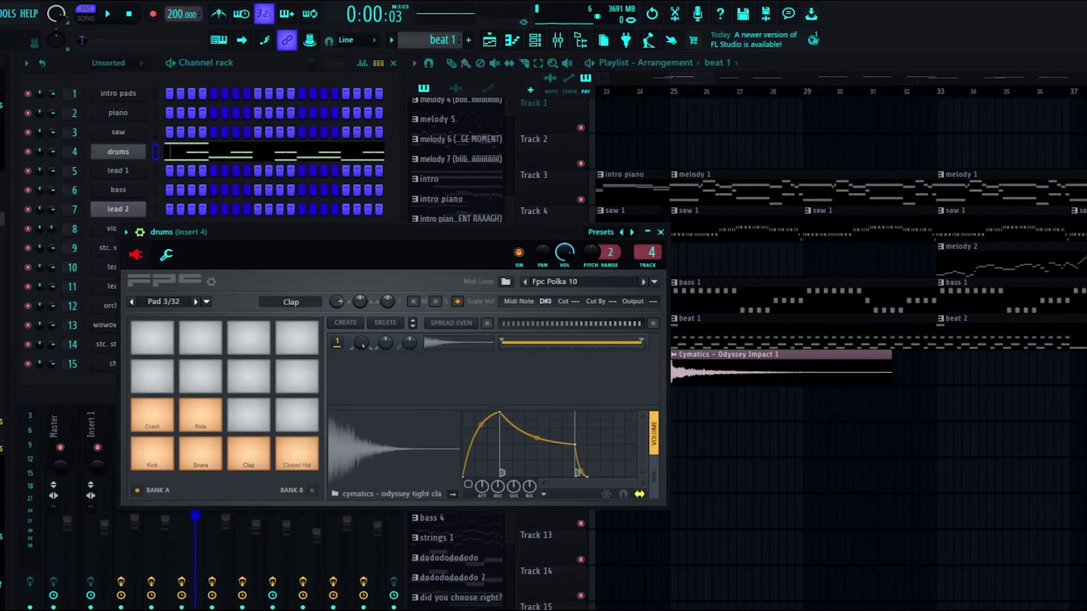
click(297, 452)
click(200, 415)
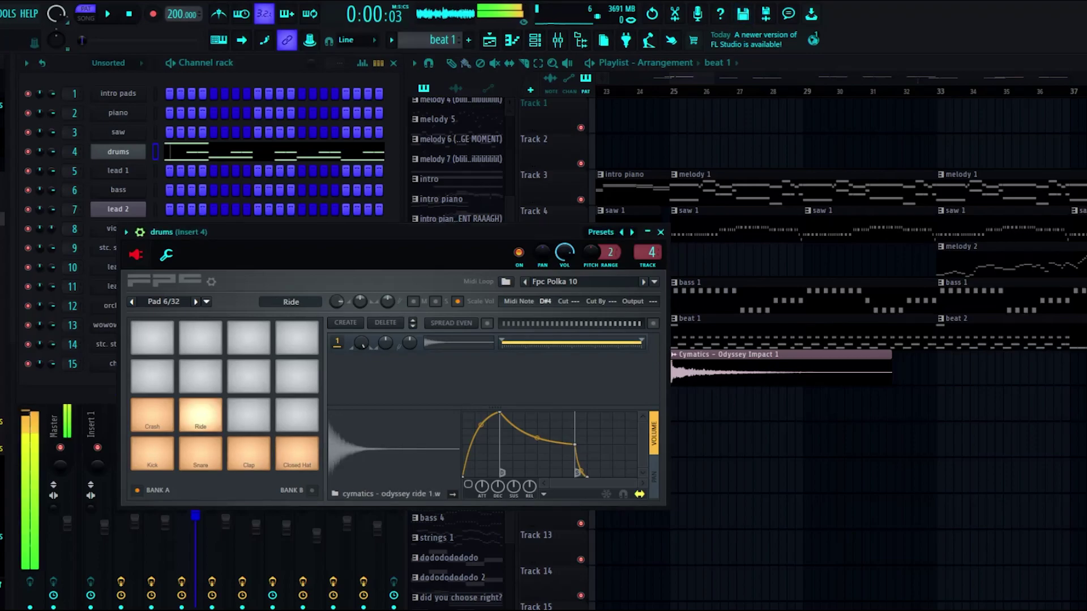
click(152, 415)
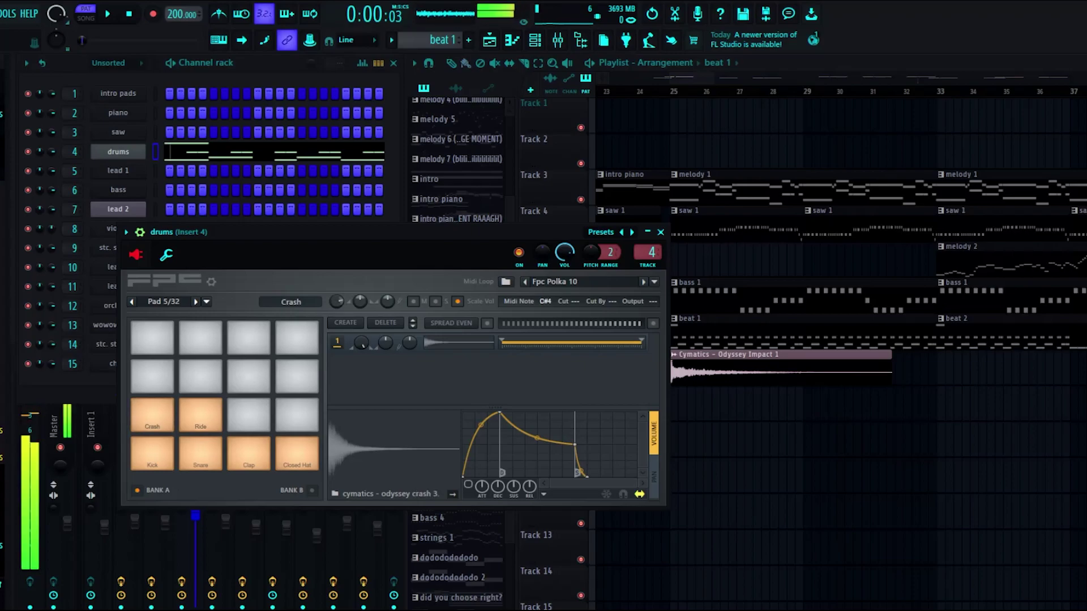
click(660, 232)
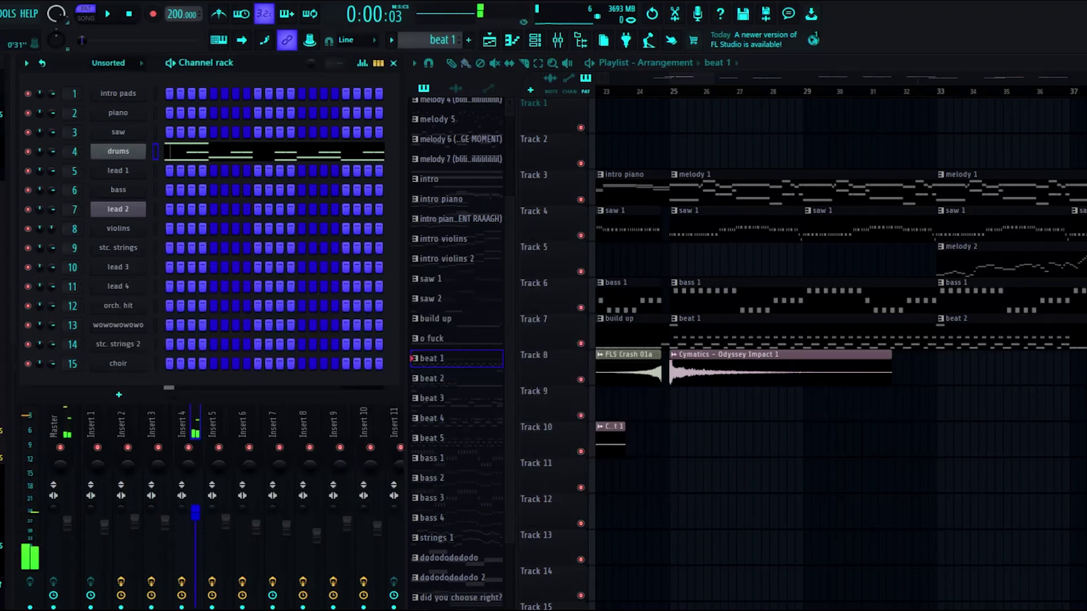
- Return to song mode, move the playhead to bar 33 and select the melody 2 pattern
key(l)
key(space)
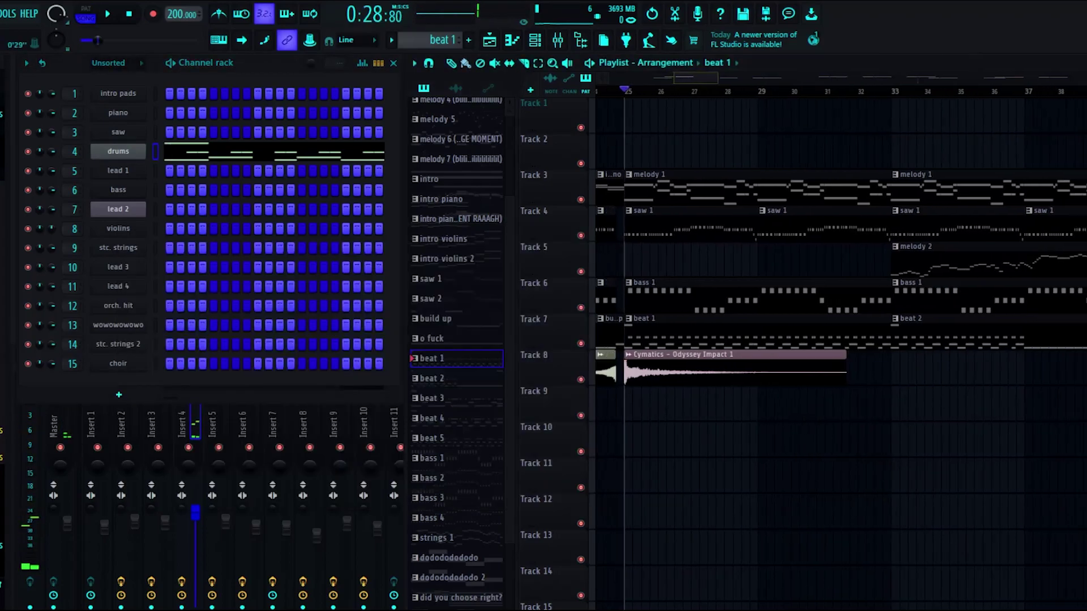
drag(699, 78, 696, 78)
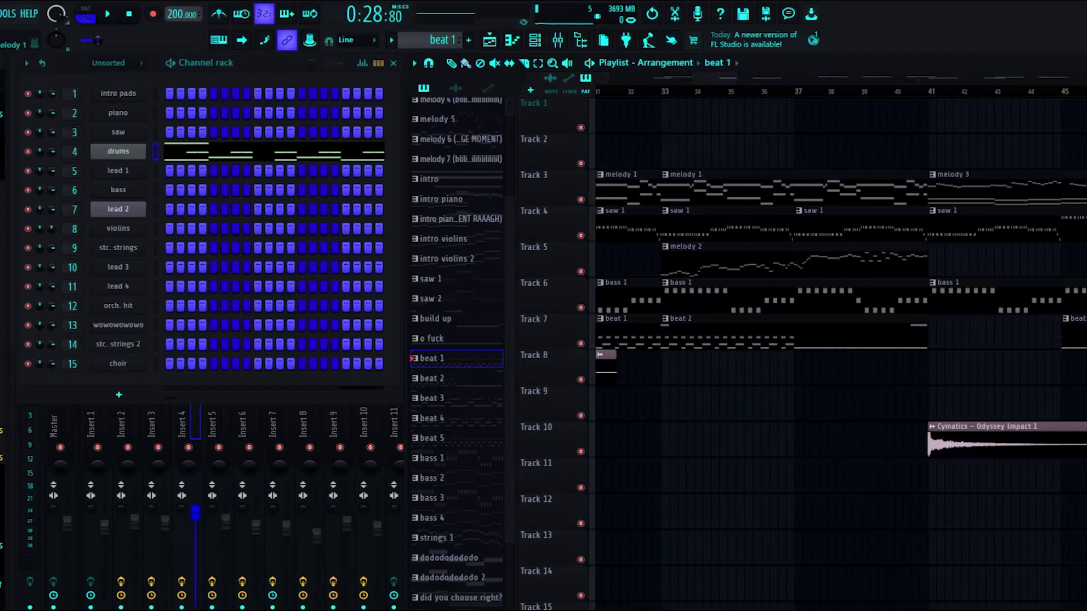
double_click(792, 262)
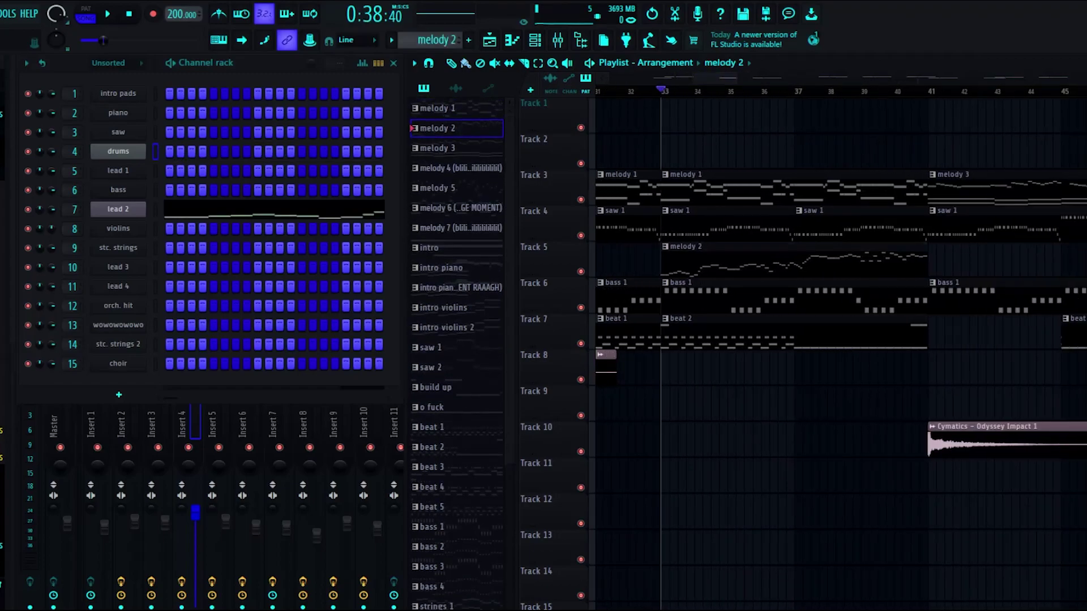
- Open the lead 2 channel's 3x Osc instrument, inspect its oscillator settings and close the window
click(119, 209)
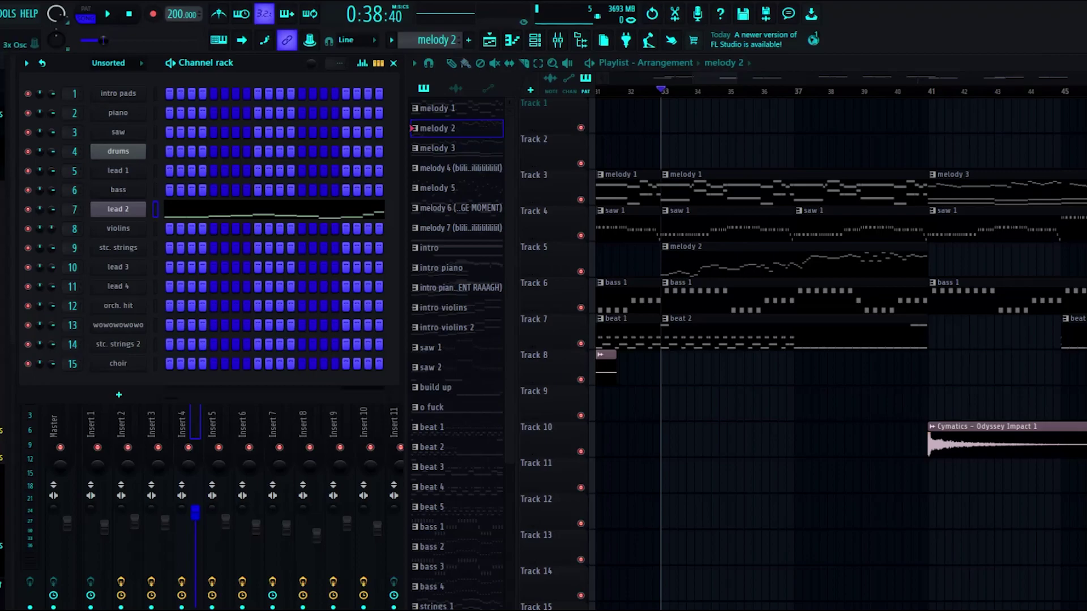
click(118, 210)
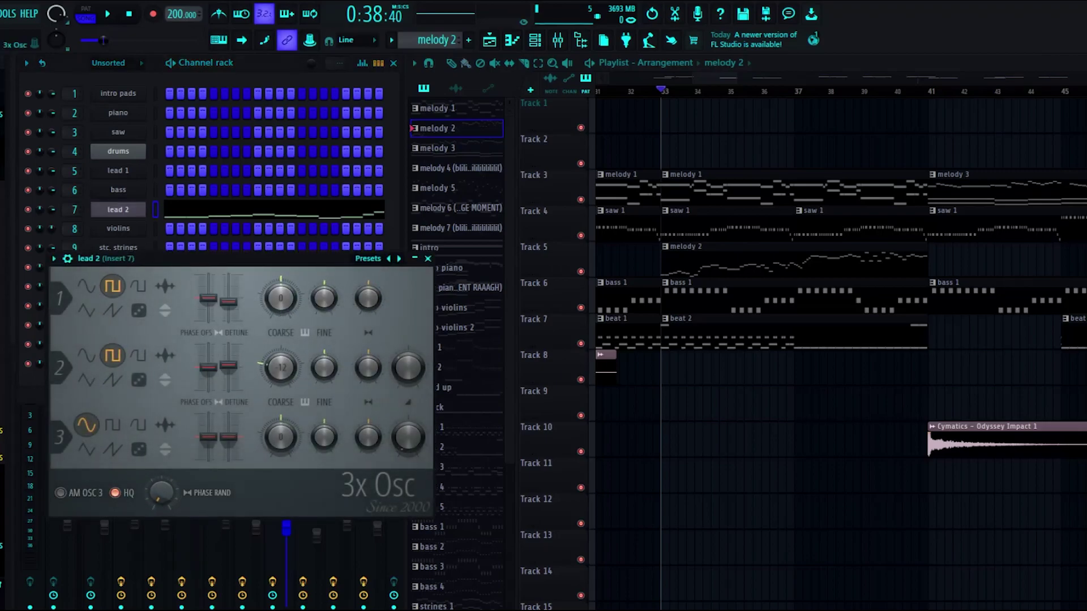
drag(113, 258, 241, 251)
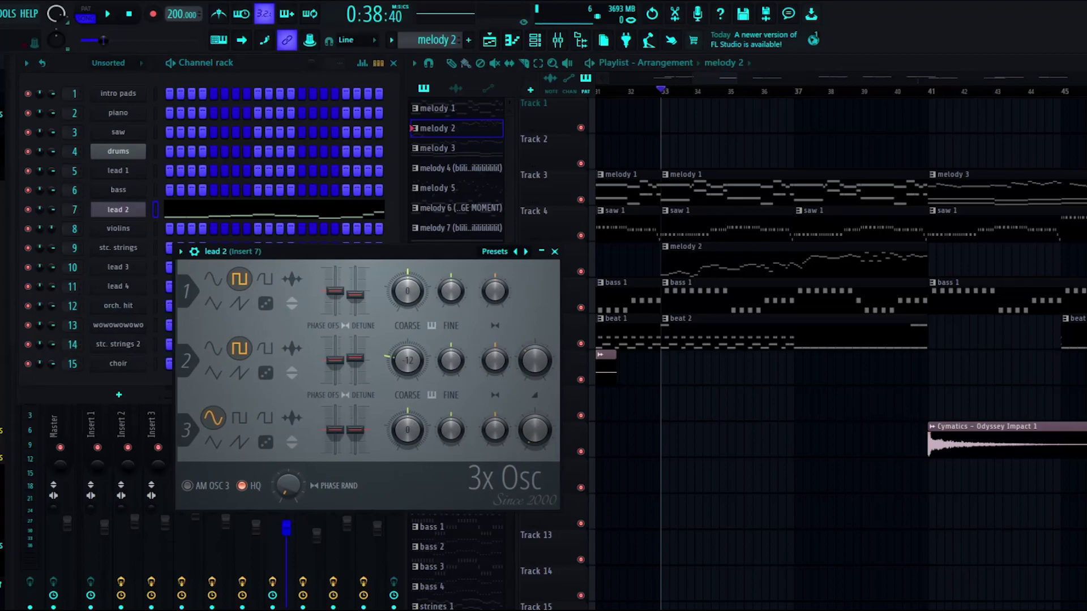
key(Escape)
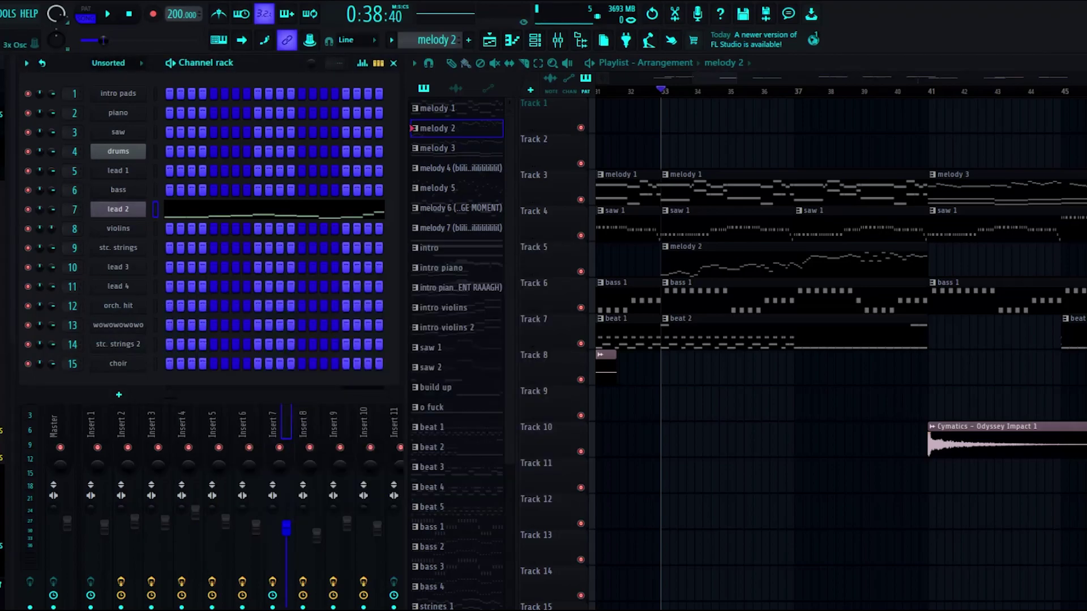
- Play the melody 2 notes in lead 2's piano roll, stop playback and close the editor
key(F7)
scroll(501, 230, up, 4)
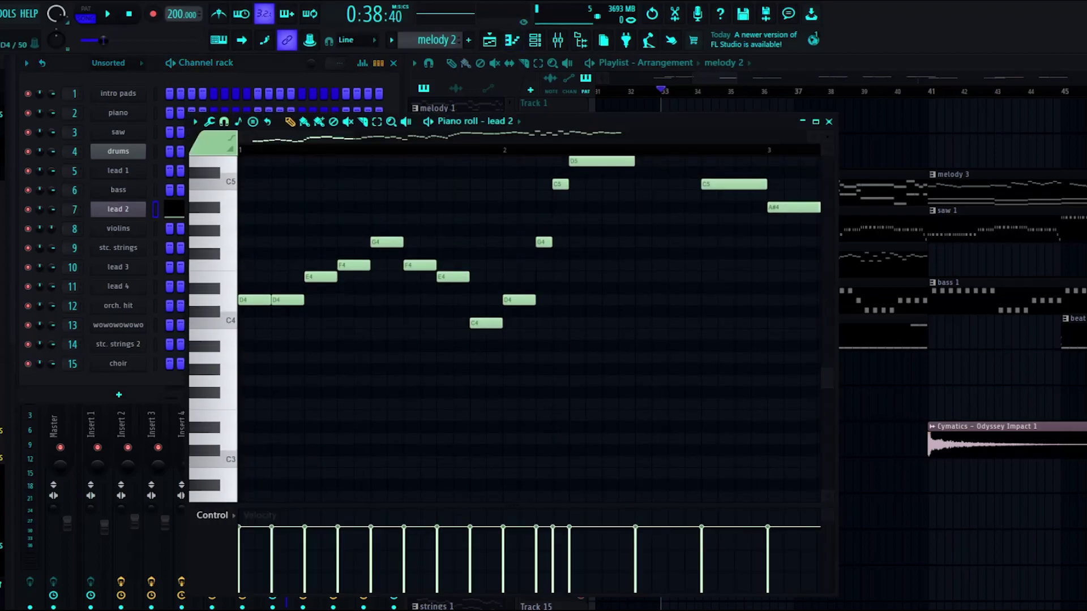
key(space)
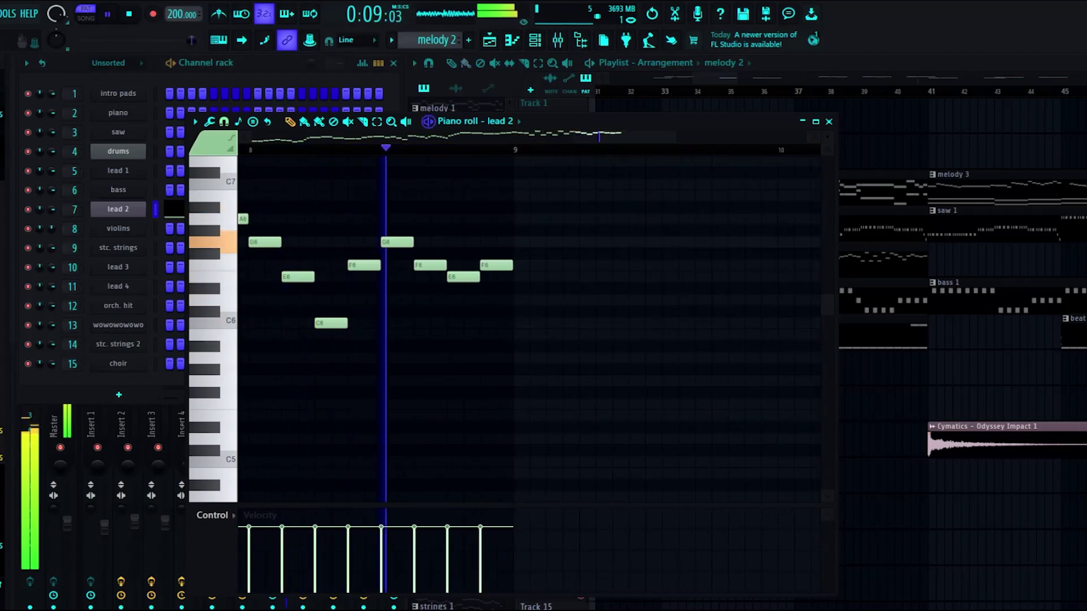
key(space)
click(828, 121)
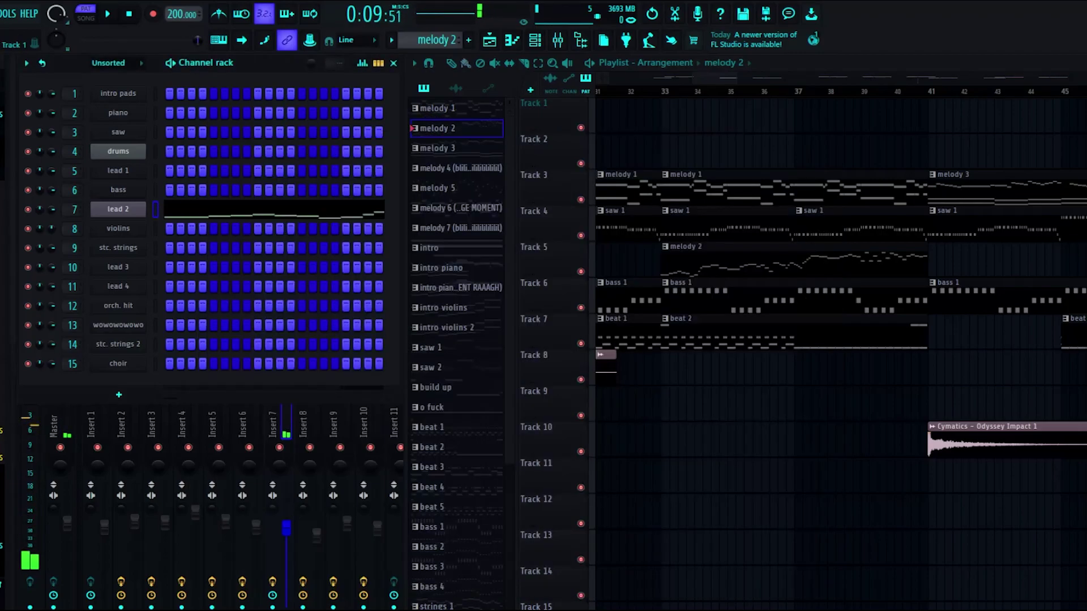
- Return to song mode, select the melody 3 pattern on Track 3 and set the playhead to bar 41
key(l)
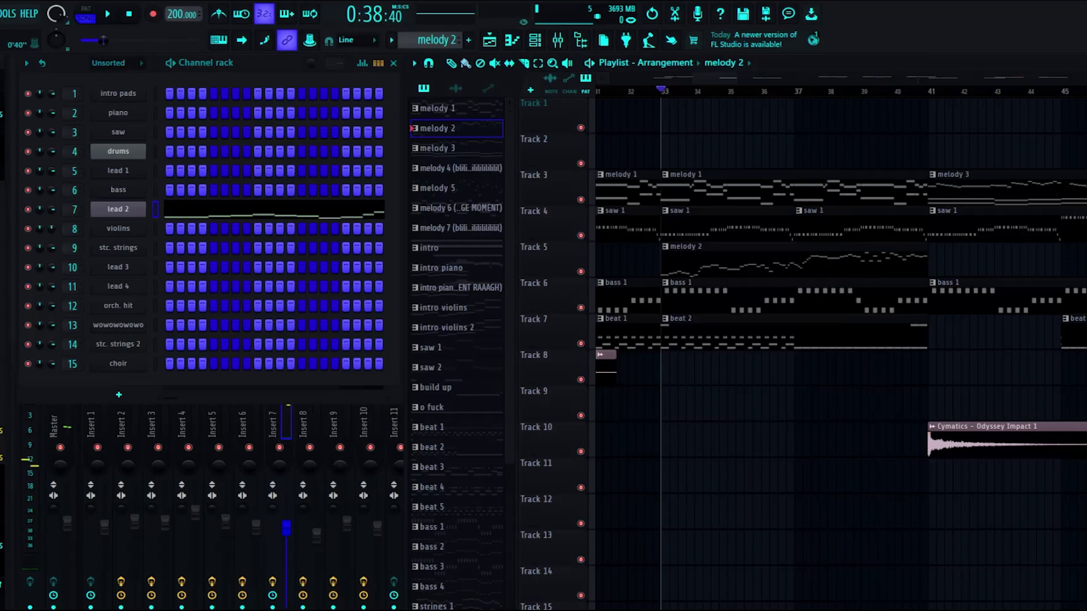
drag(728, 78, 737, 78)
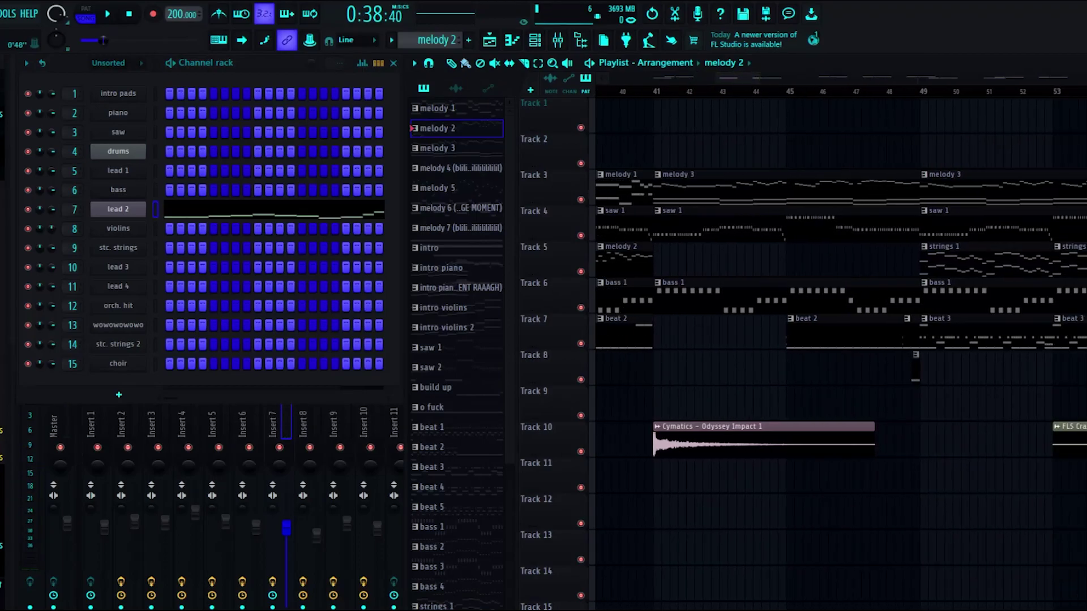
click(661, 91)
click(681, 175)
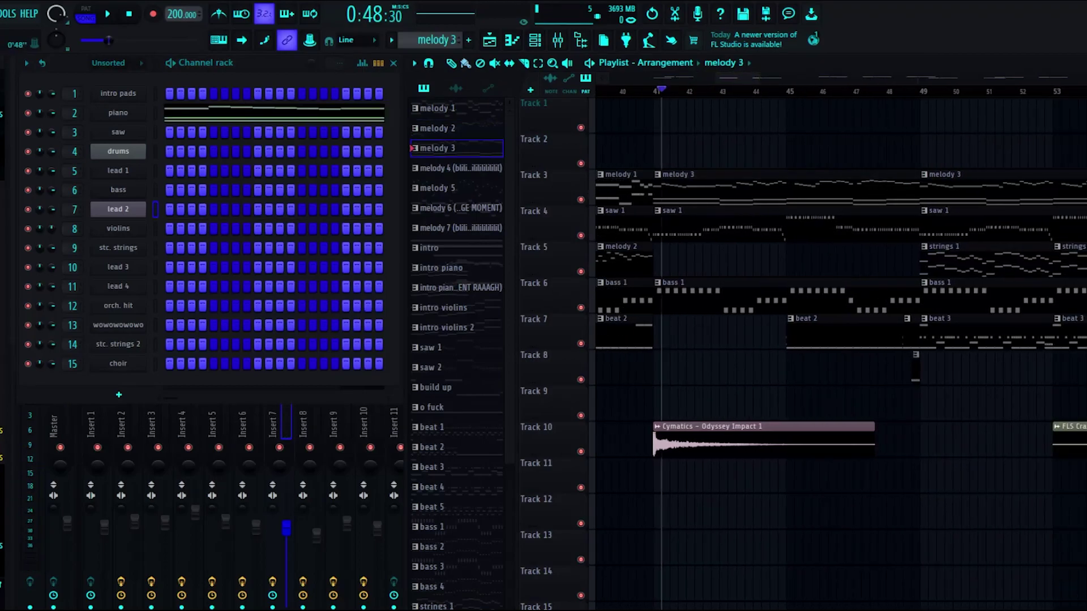
click(654, 91)
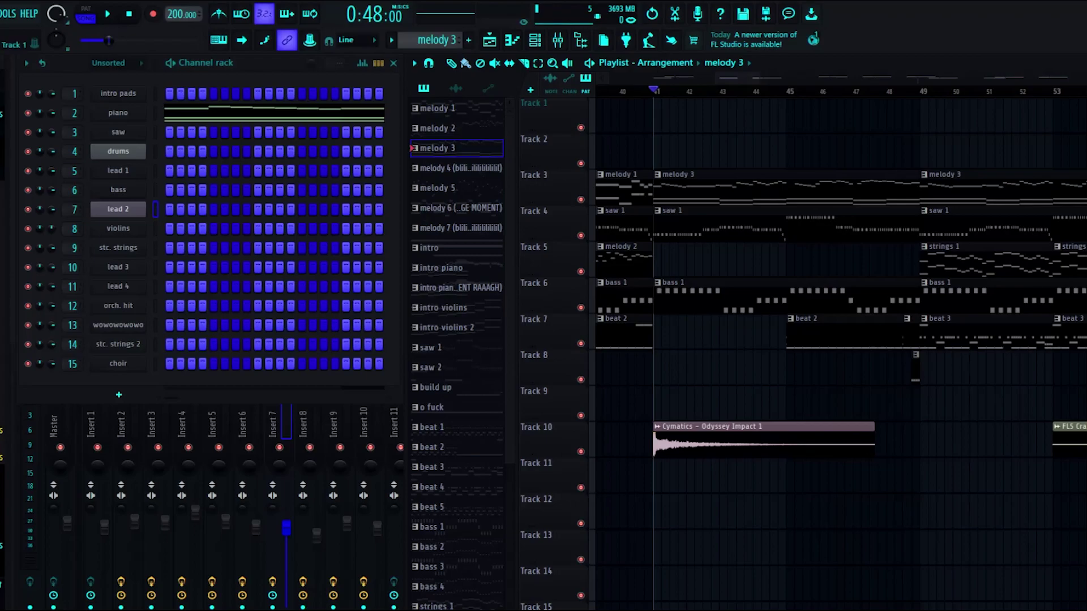
- Open the piano channel's piano roll and examine the high melody and low bass notes of melody 3
click(274, 114)
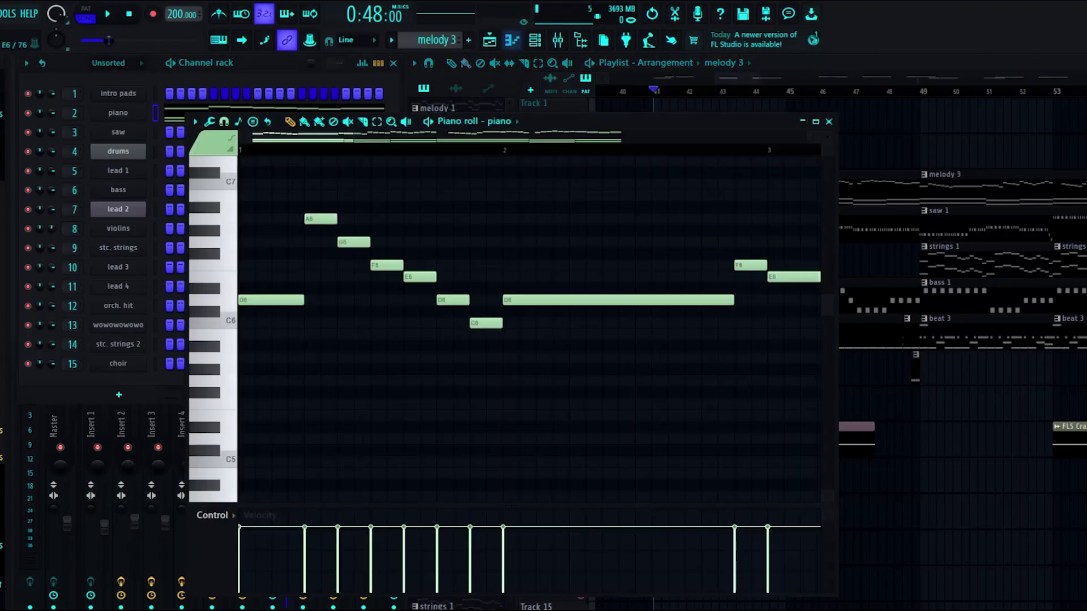
scroll(396, 274, up, 3)
scroll(509, 275, down, 15)
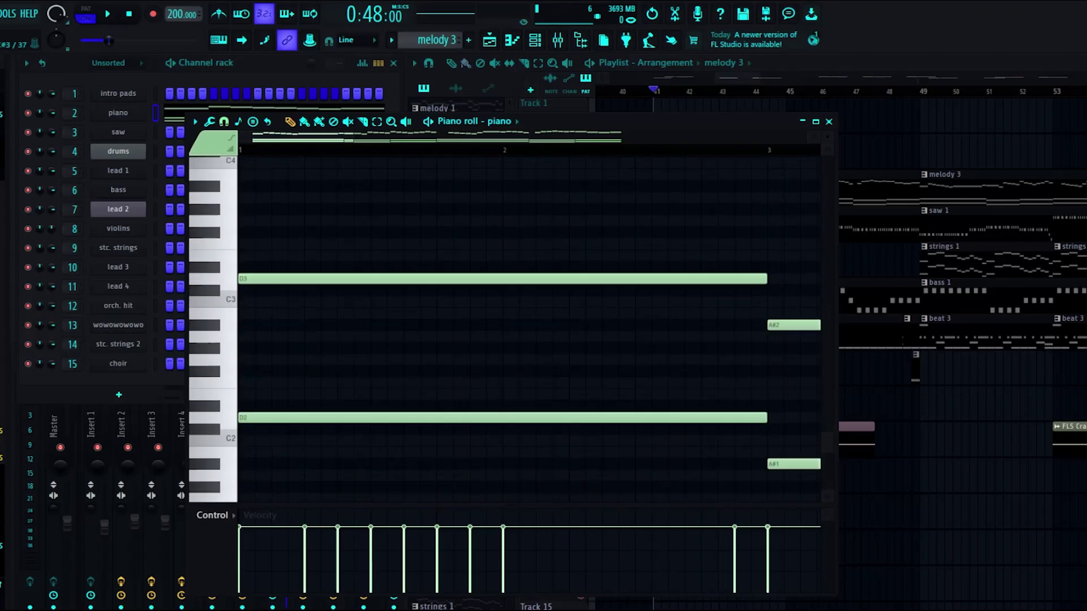
scroll(509, 328, up, 4)
- Play melody 3 in pattern mode while following its notes, stop playback and close the piano roll
key(l)
key(space)
scroll(509, 328, up, 4)
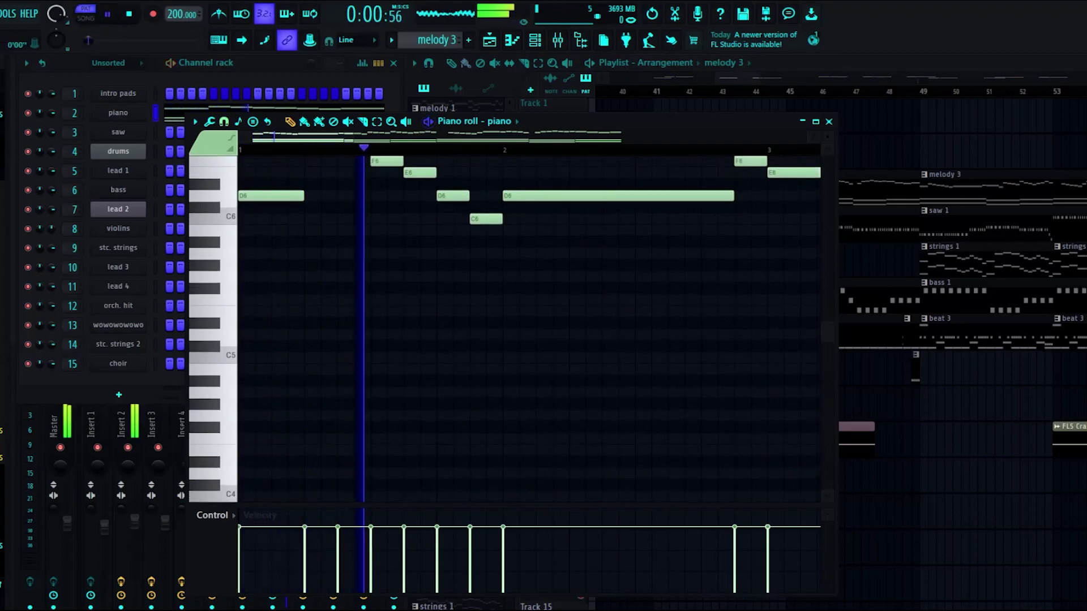
scroll(509, 329, right, 5)
scroll(509, 328, up, 3)
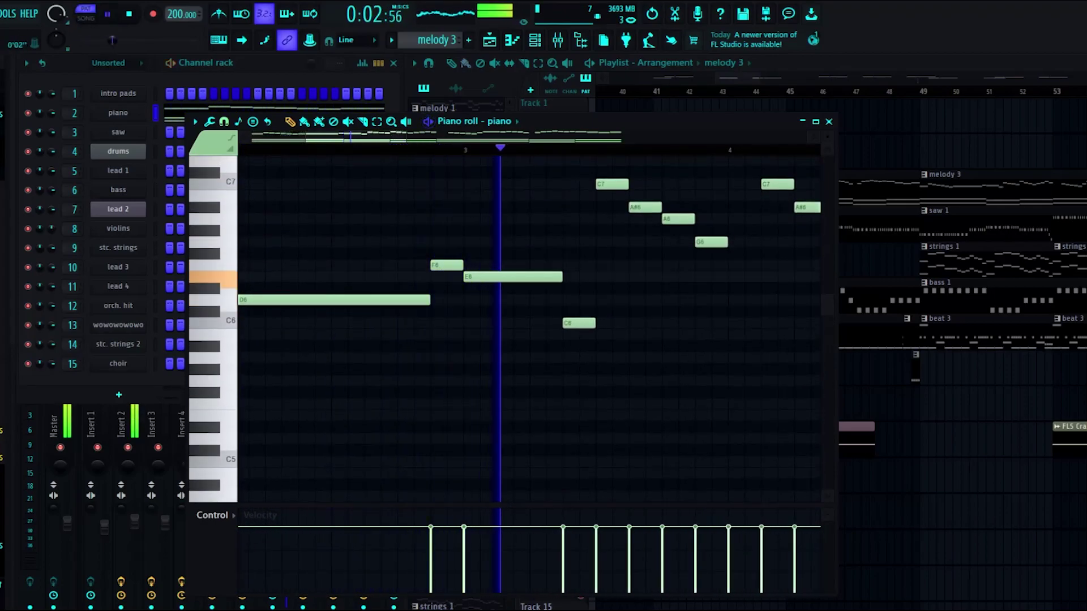
scroll(509, 329, right, 3)
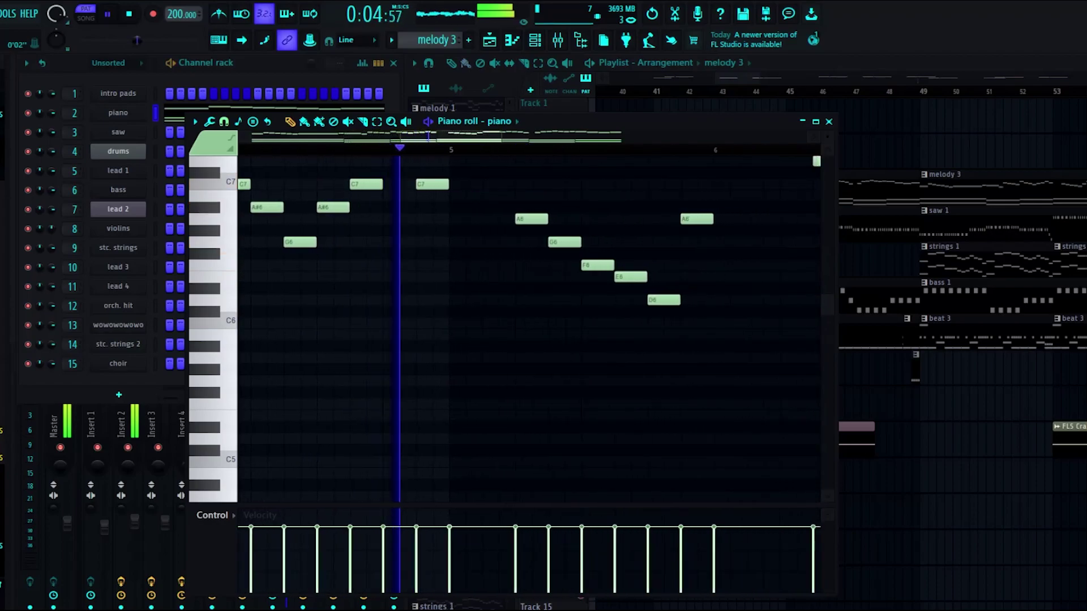
scroll(530, 329, up, 3)
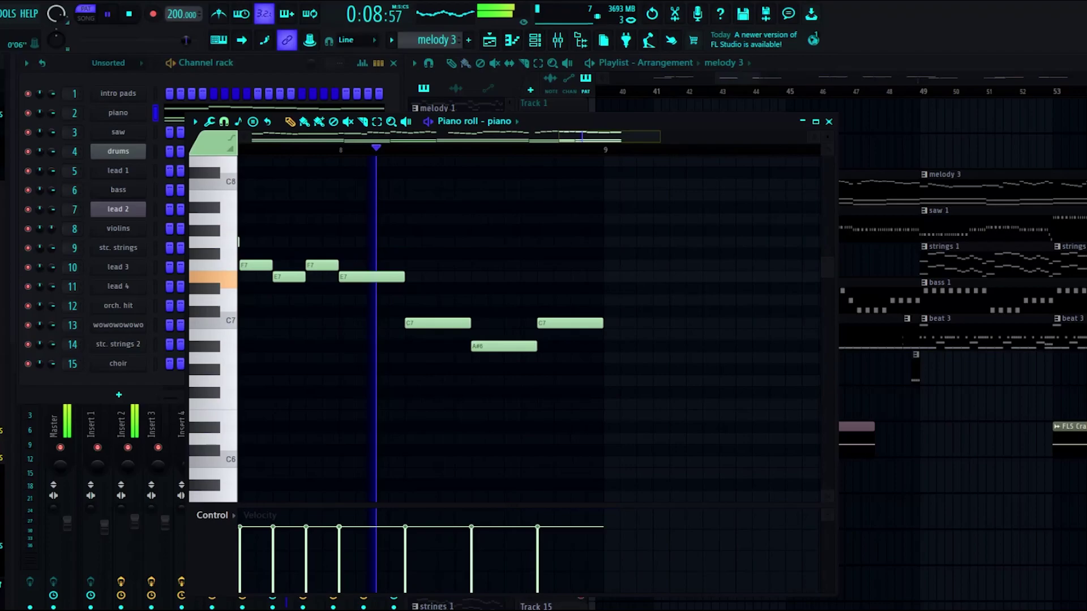
key(space)
click(828, 122)
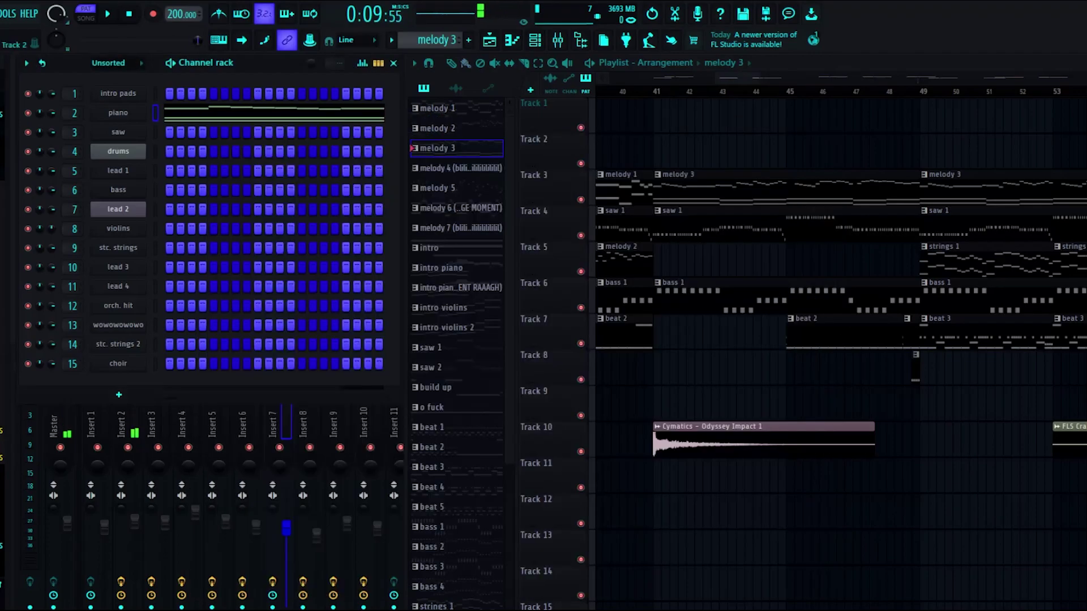
- Set the playhead to bar 49 in song mode and select the strings 1 pattern on Track 5
drag(736, 77, 758, 78)
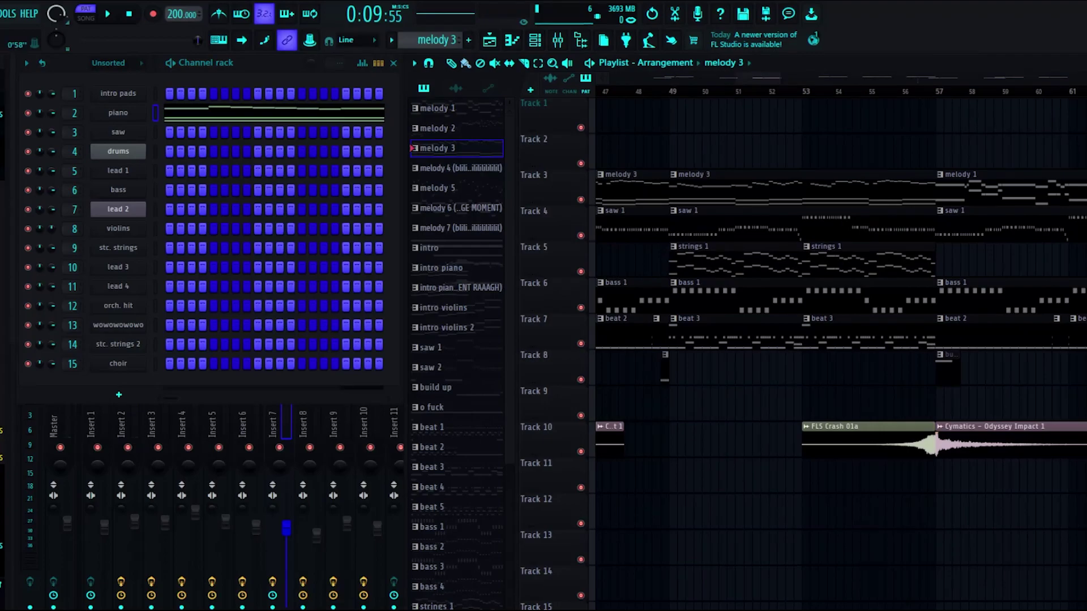
click(670, 91)
click(708, 260)
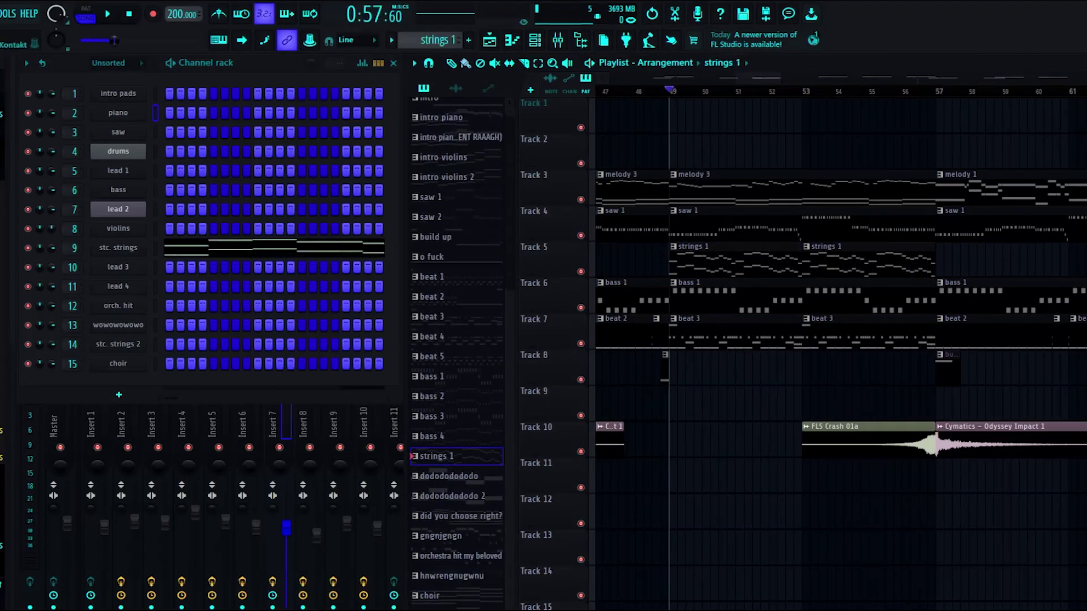
- Open the stc. strings channel's Kontakt instrument, examine the Short Strings patch of The Free Orchestra 1 and close the window
click(119, 248)
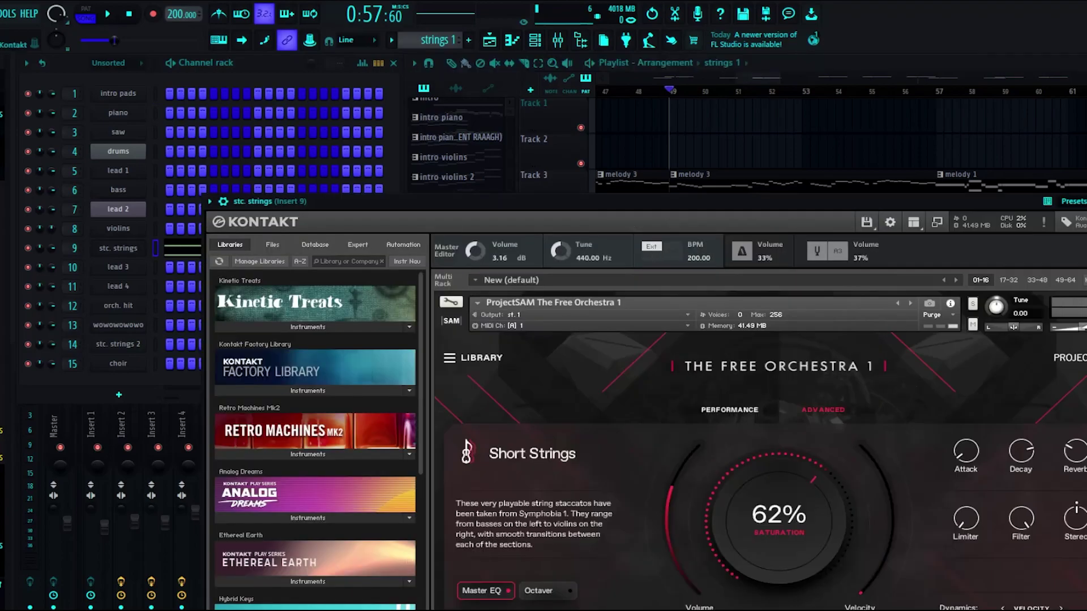
drag(430, 202, 288, 139)
scroll(637, 390, down, 3)
scroll(637, 391, up, 3)
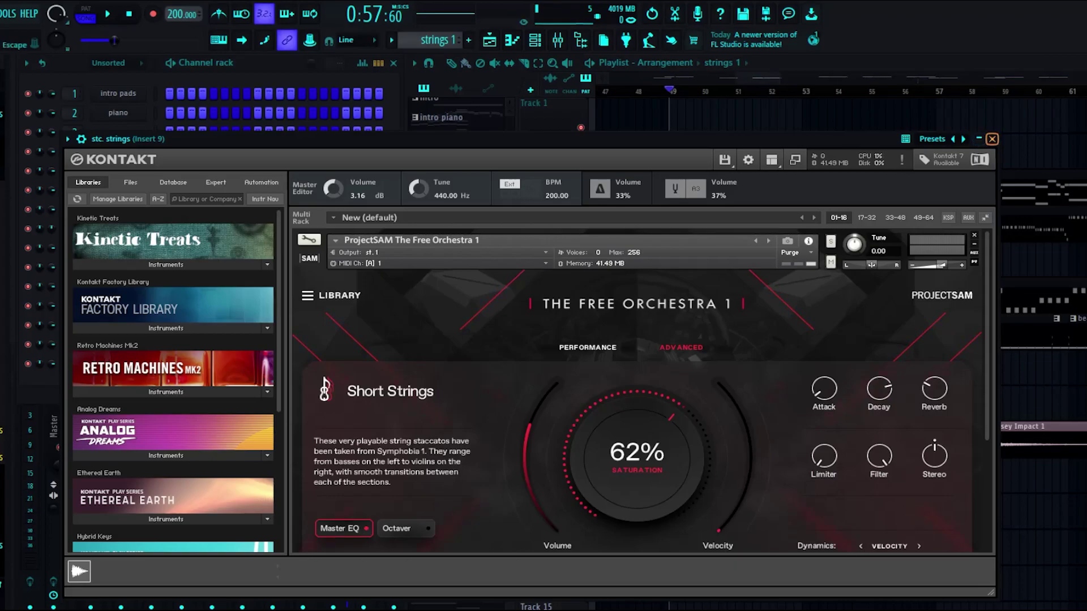
click(991, 139)
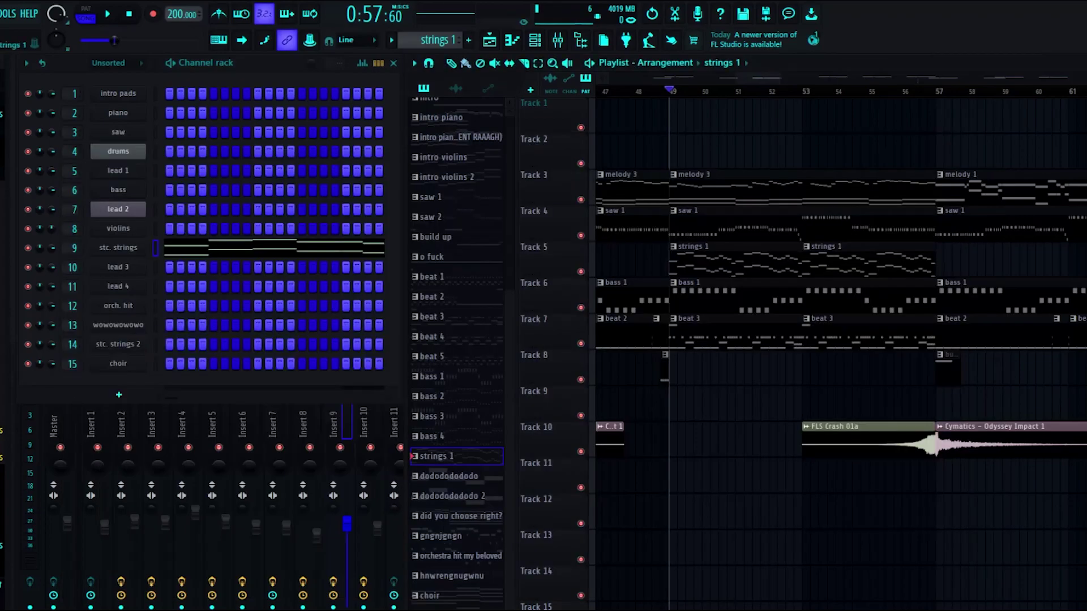
- Play the strings 1 notes in the stc. strings channel's piano roll in pattern mode, stop playback and close the editor
click(274, 248)
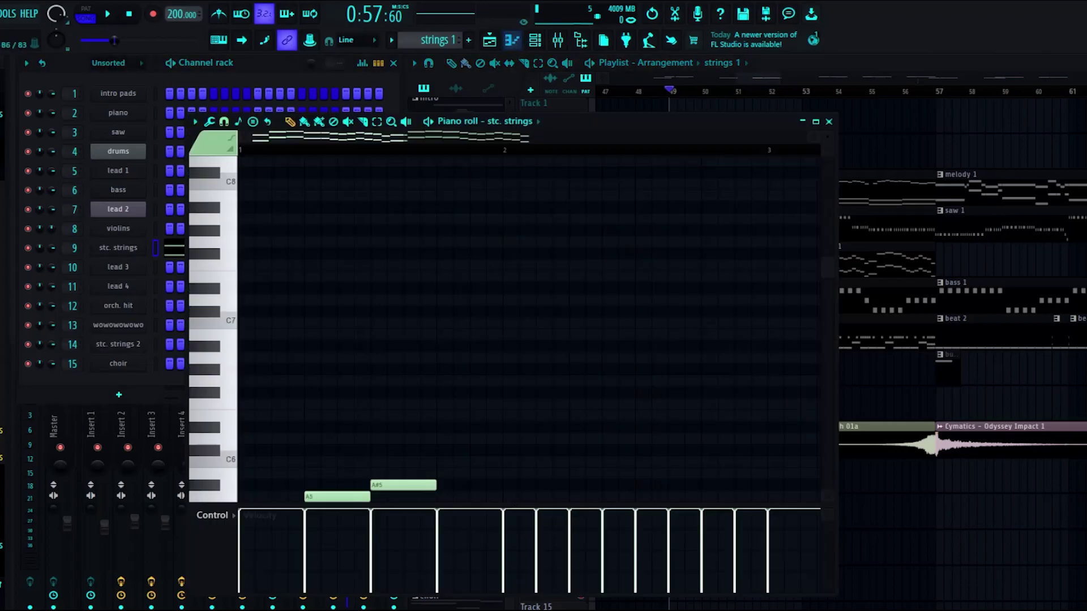
scroll(340, 362, down, 6)
scroll(340, 363, down, 1)
key(l)
key(space)
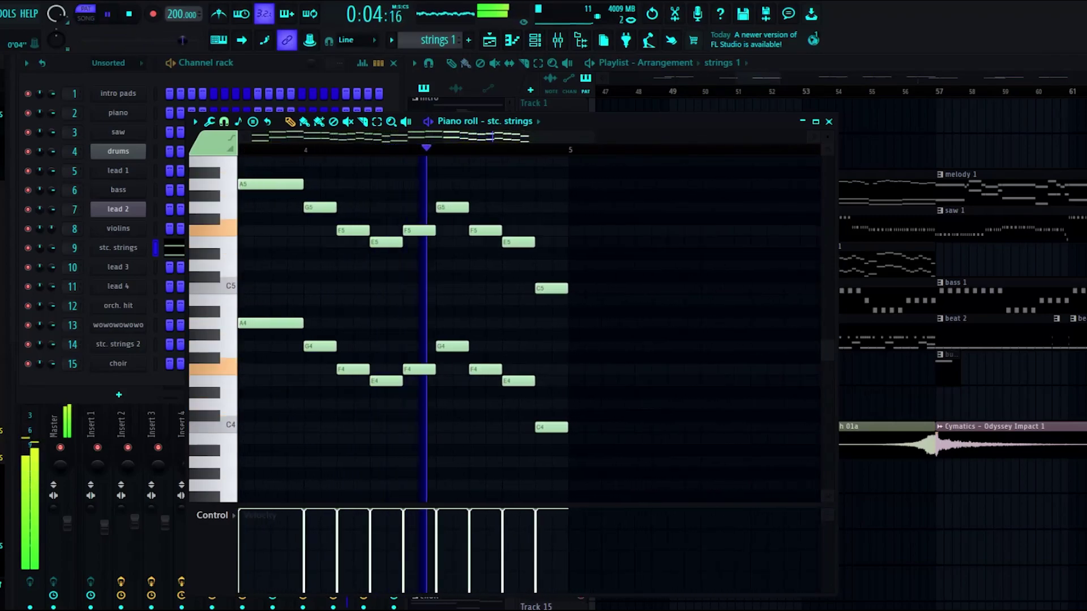
key(space)
click(816, 122)
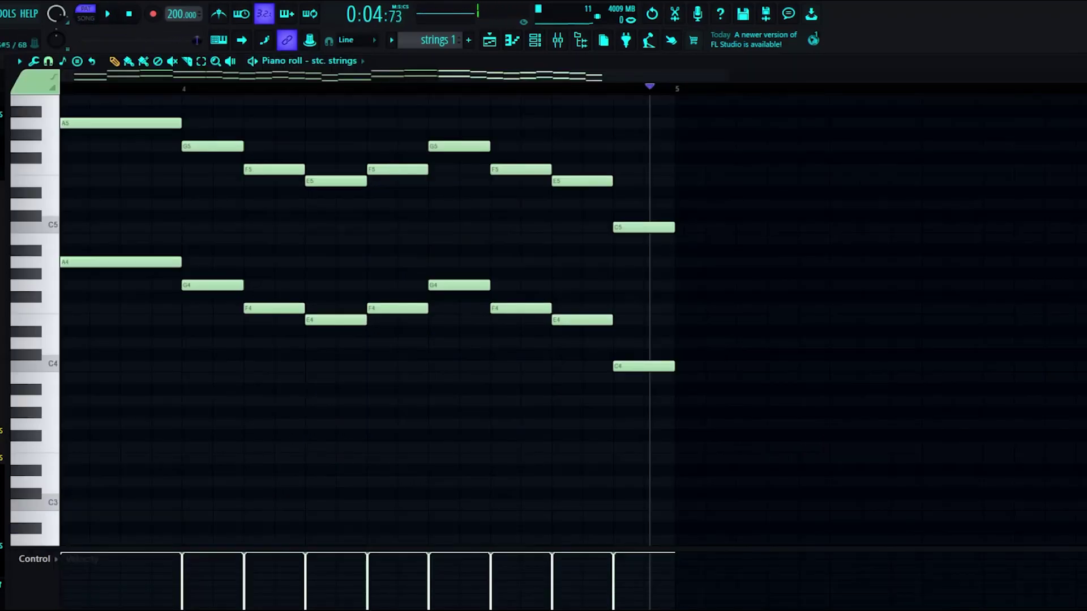
key(Return)
click(831, 122)
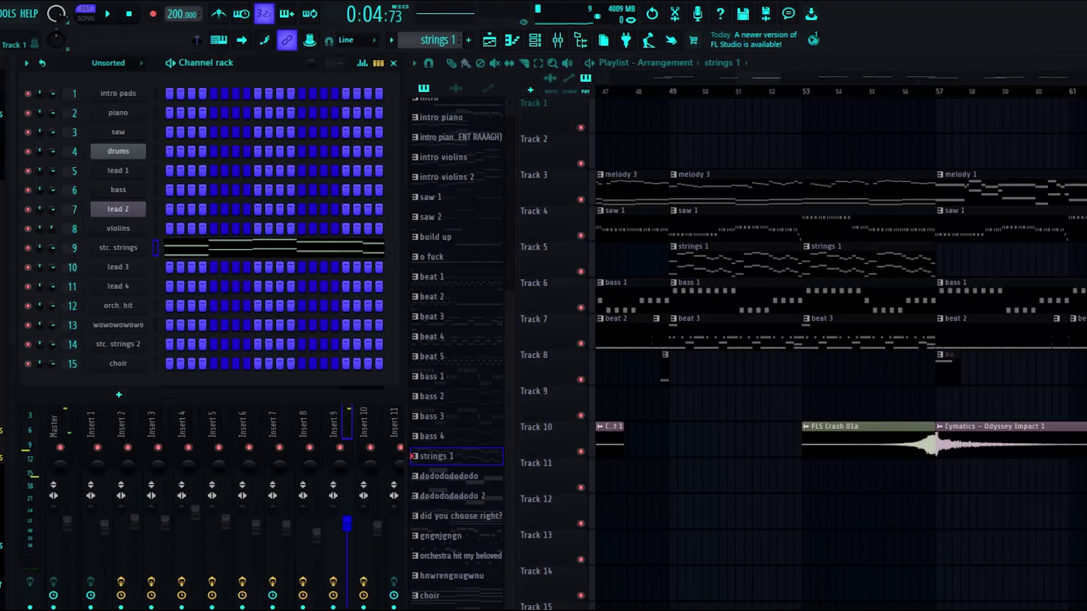
- Set the song playhead back to bar 49 and select the beat 3 pattern on Track 7
drag(758, 78, 761, 78)
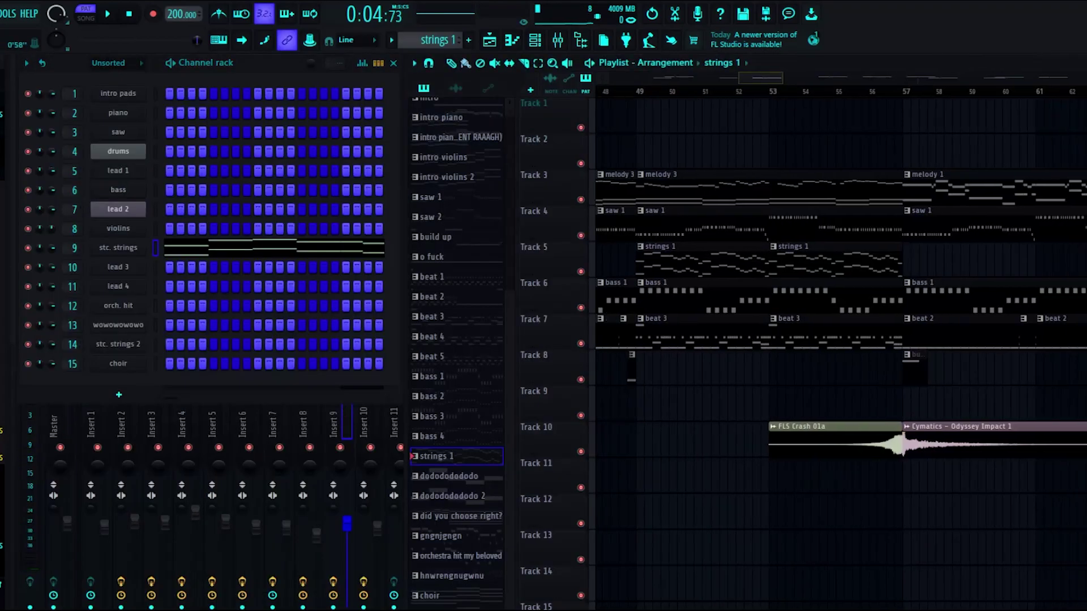
click(636, 92)
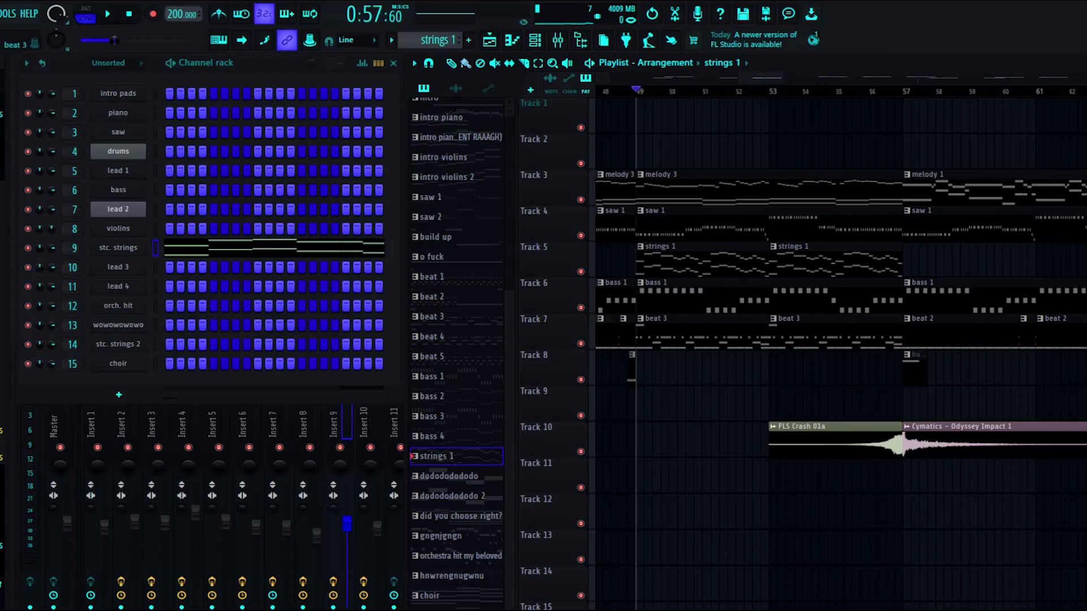
click(667, 334)
- Play beat 3 in pattern mode while viewing its notes in the drums piano roll, stop playback and close the editor
key(l)
key(space)
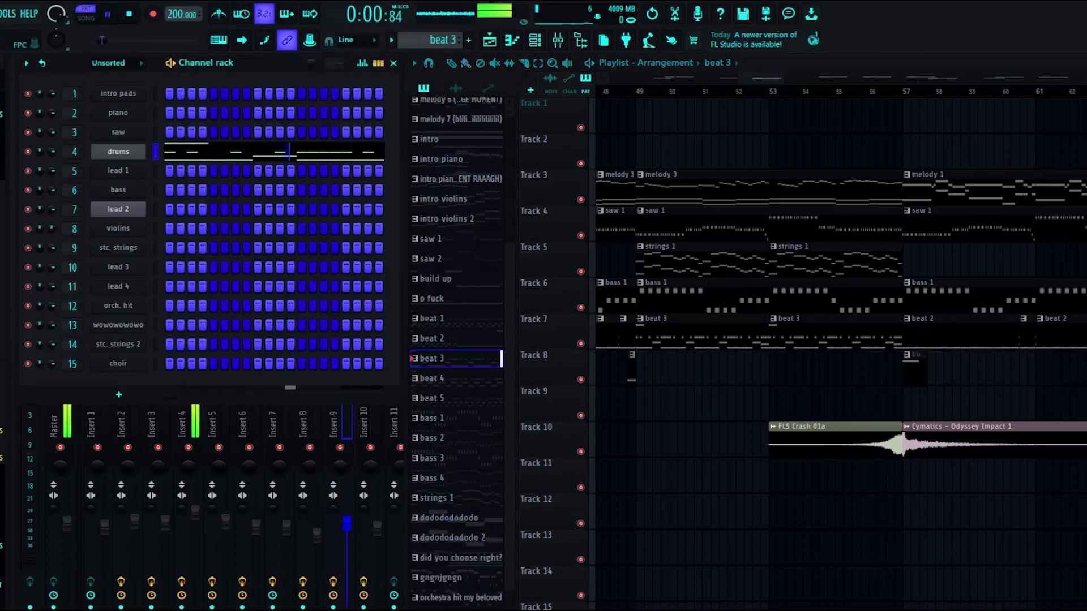
key(F7)
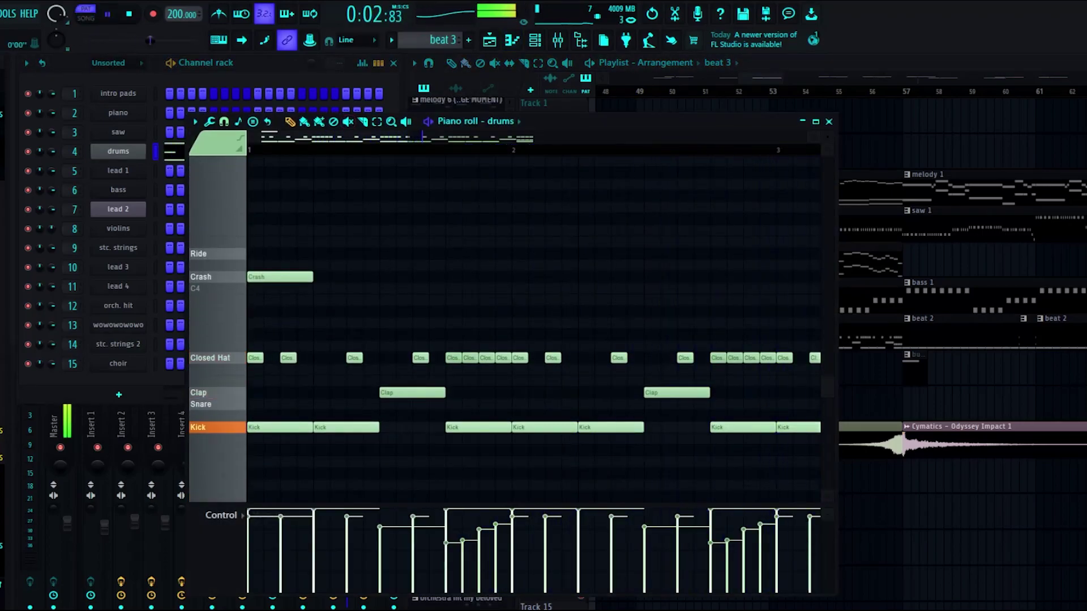
key(space)
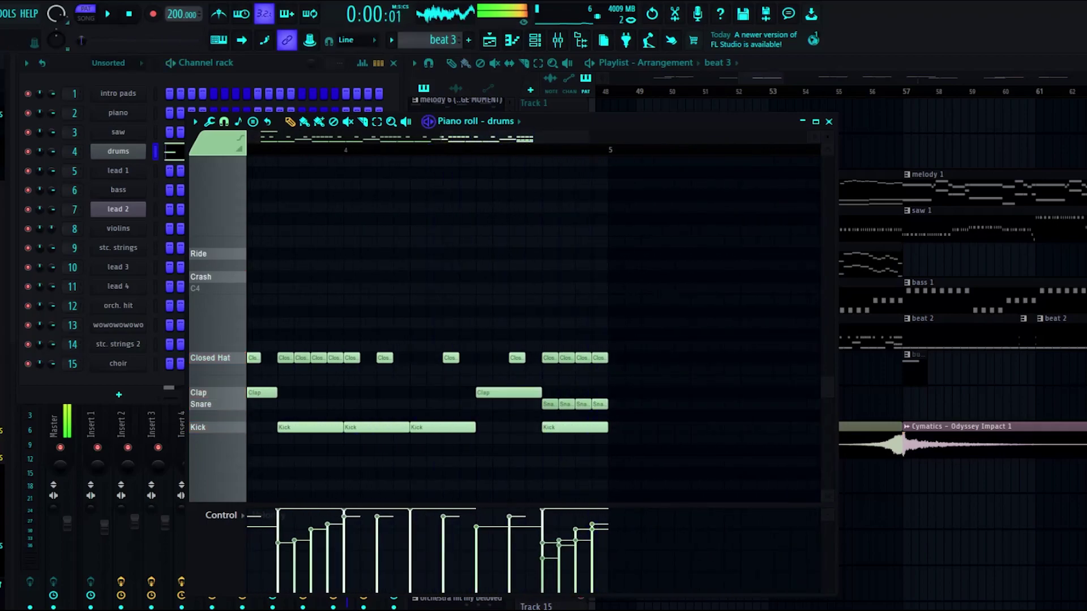
click(828, 122)
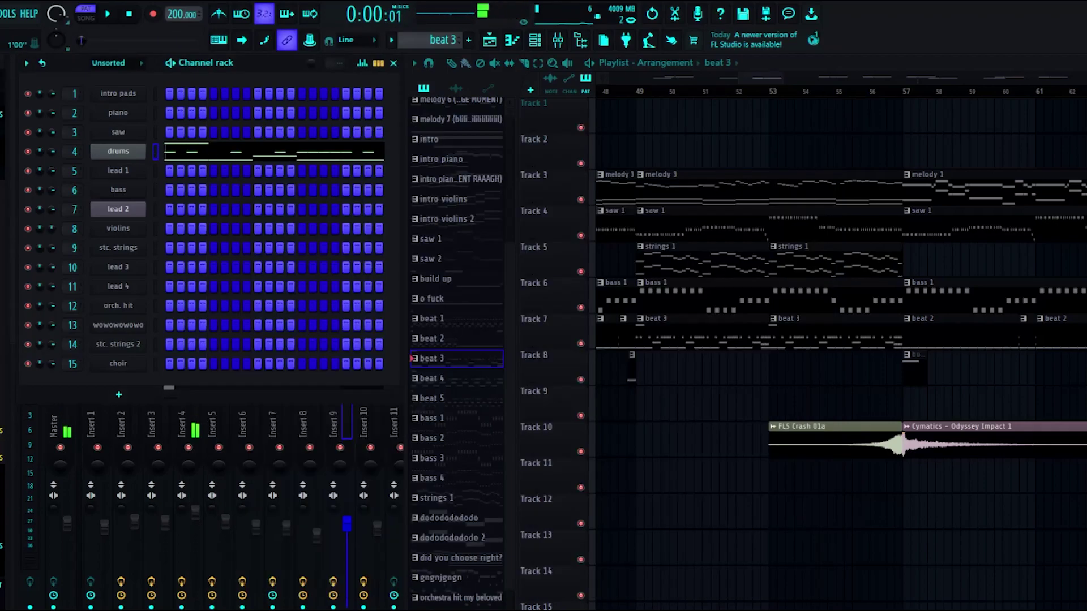
- Select the build up pattern on Track 8, play the song from bar 57 to past bar 63 and stop
drag(760, 77, 775, 78)
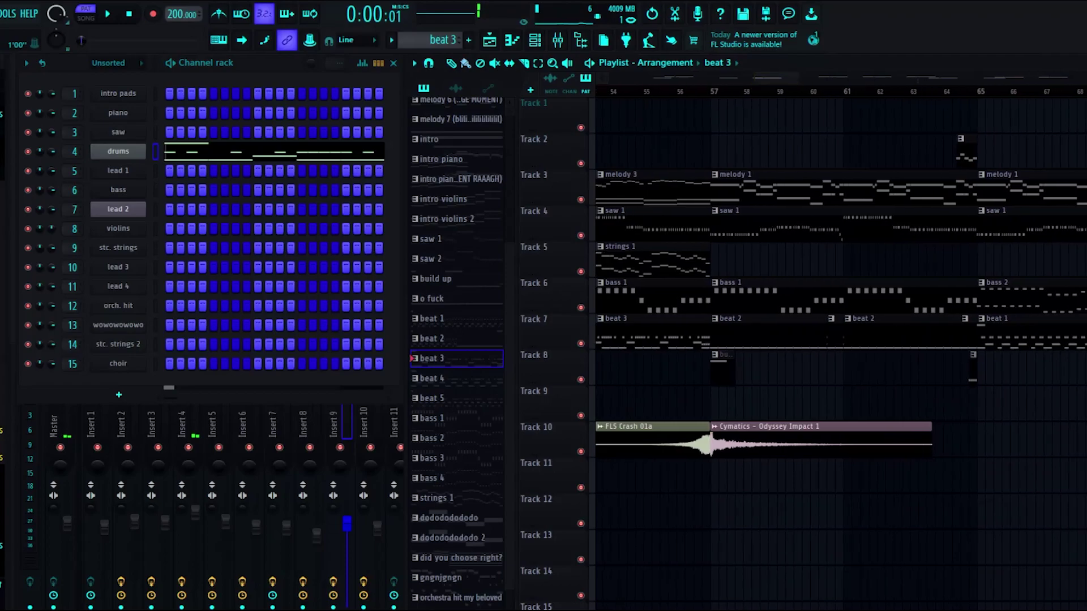
click(712, 91)
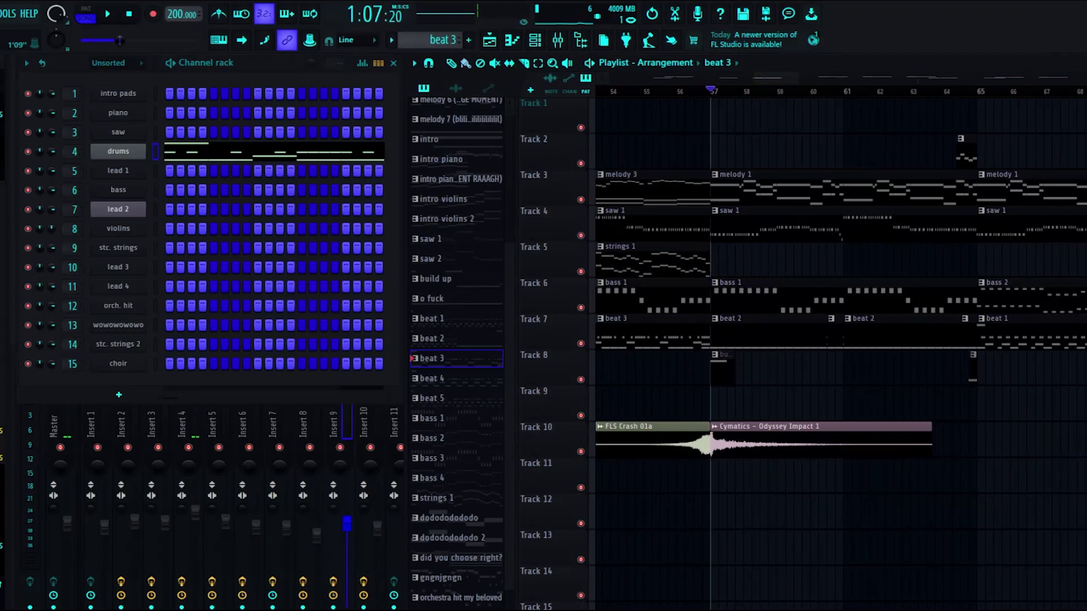
scroll(841, 341, right, 3)
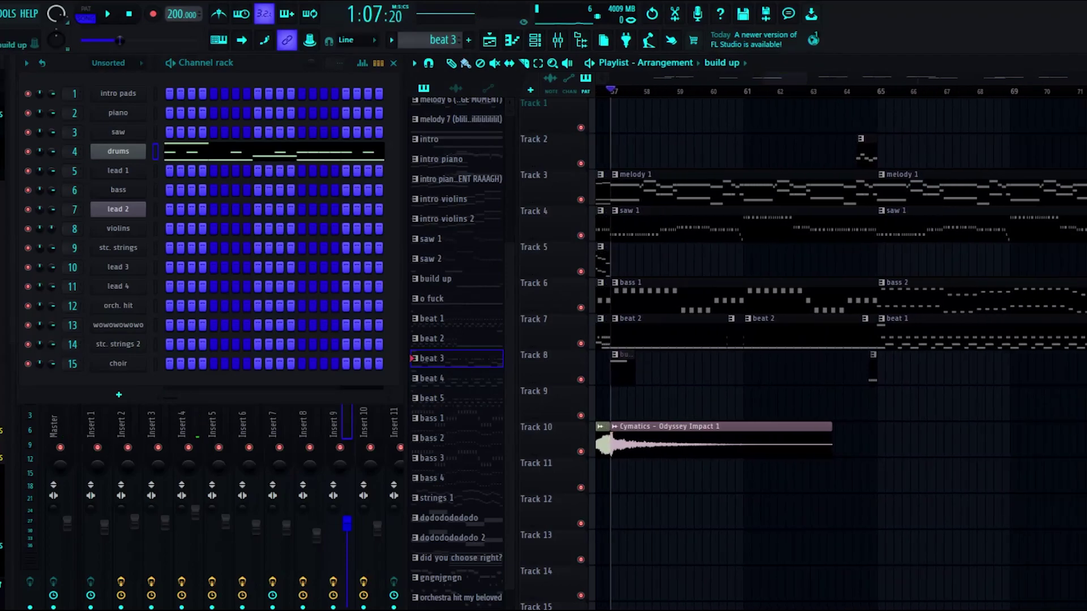
click(623, 370)
key(space)
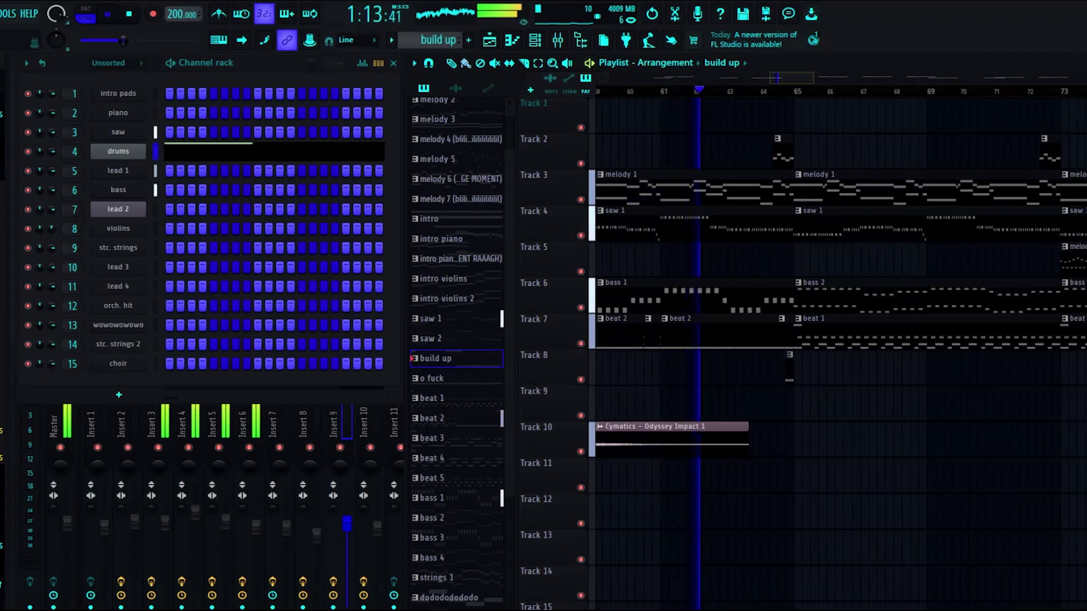
key(space)
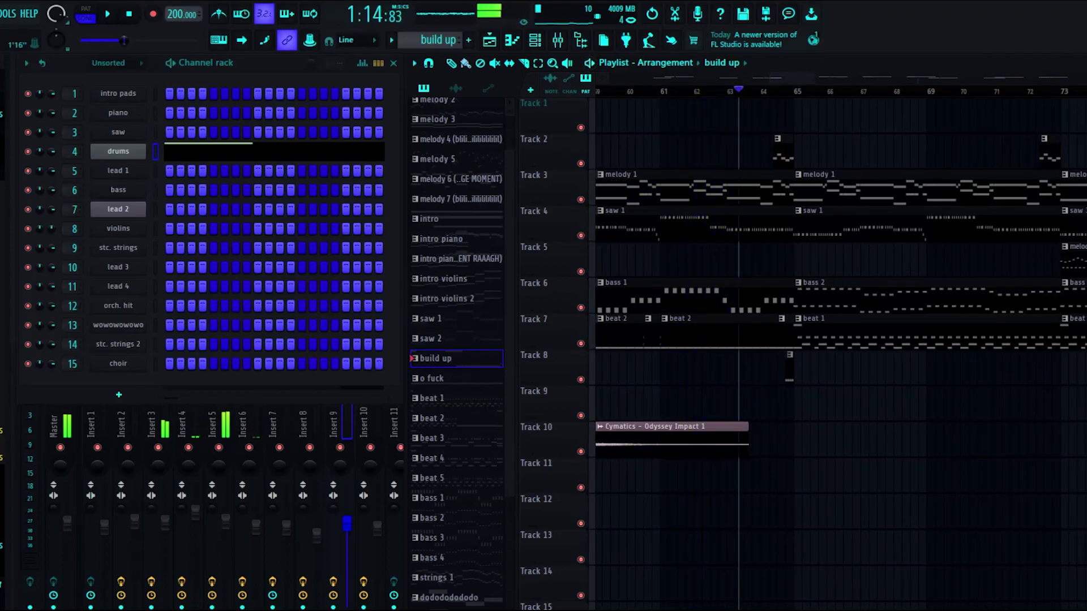
- Select the dodododododo pattern on Track 2 before bar 65 and move the playhead back to bar 57
scroll(841, 152, right, 1)
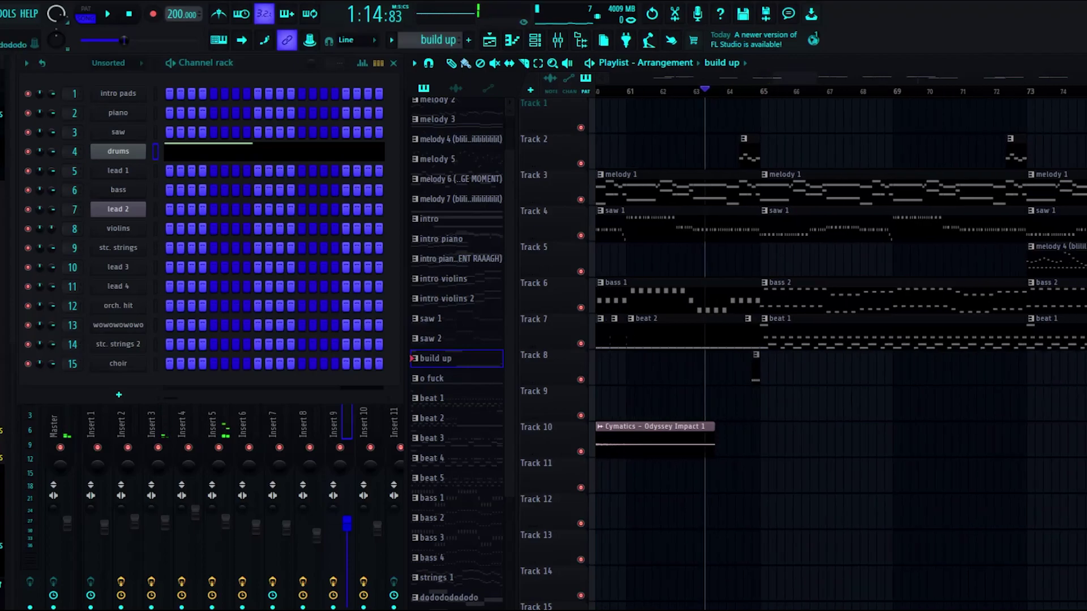
click(751, 146)
drag(735, 91, 693, 91)
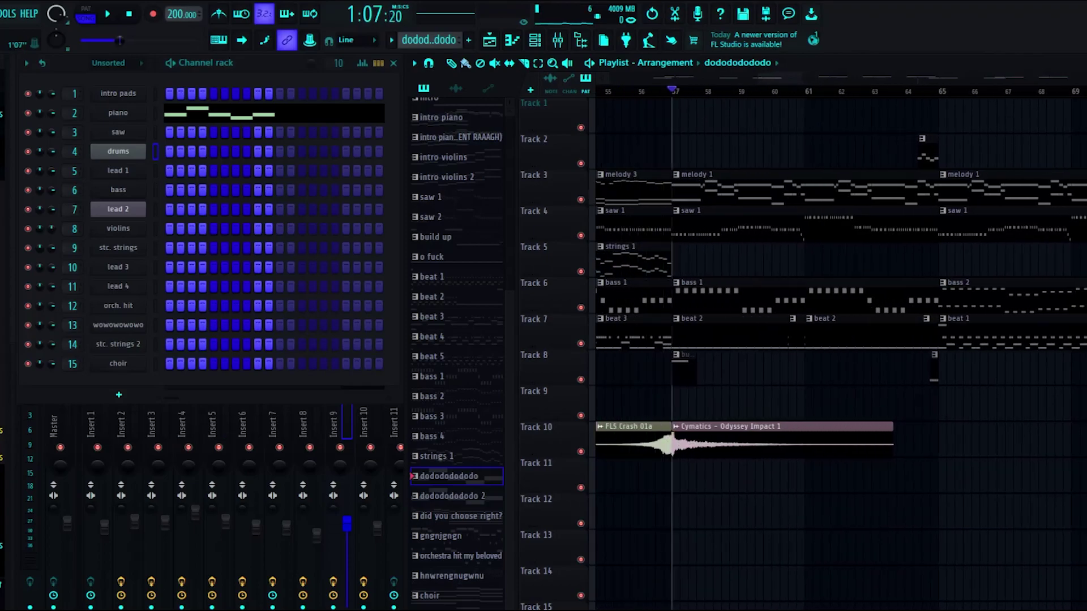
- Play the dodododododo pattern in pattern mode, switch to song mode and play the arrangement up to bar 65
scroll(838, 351, right, 3)
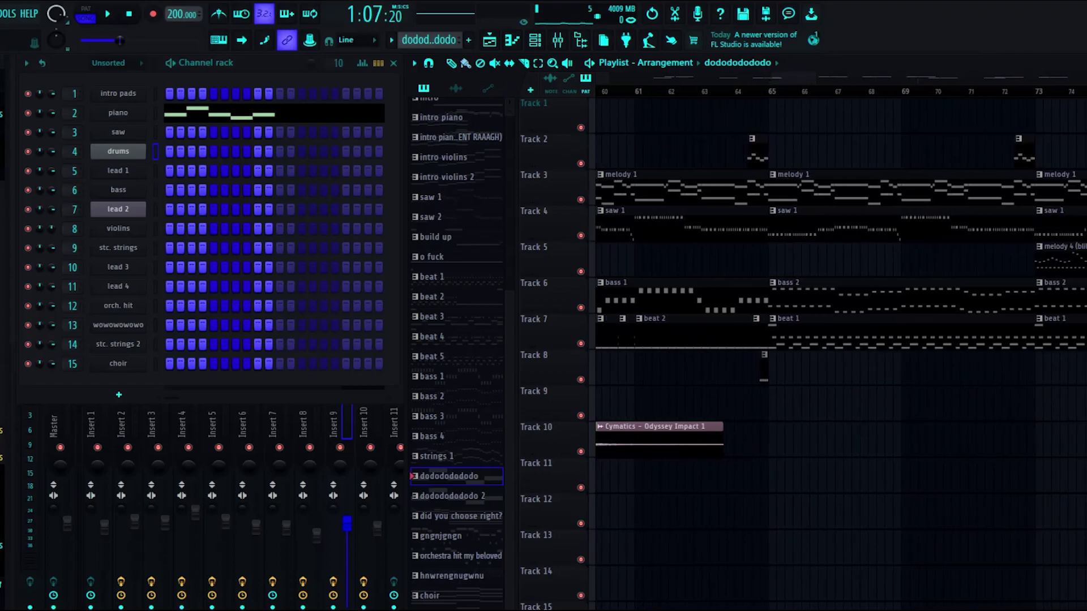
key(l)
key(space)
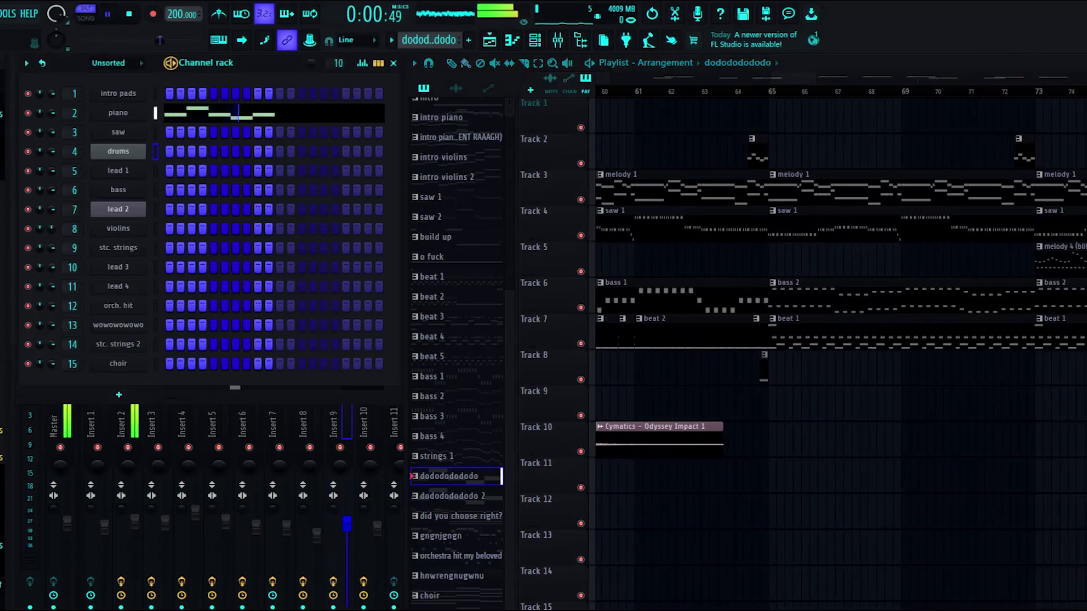
key(l)
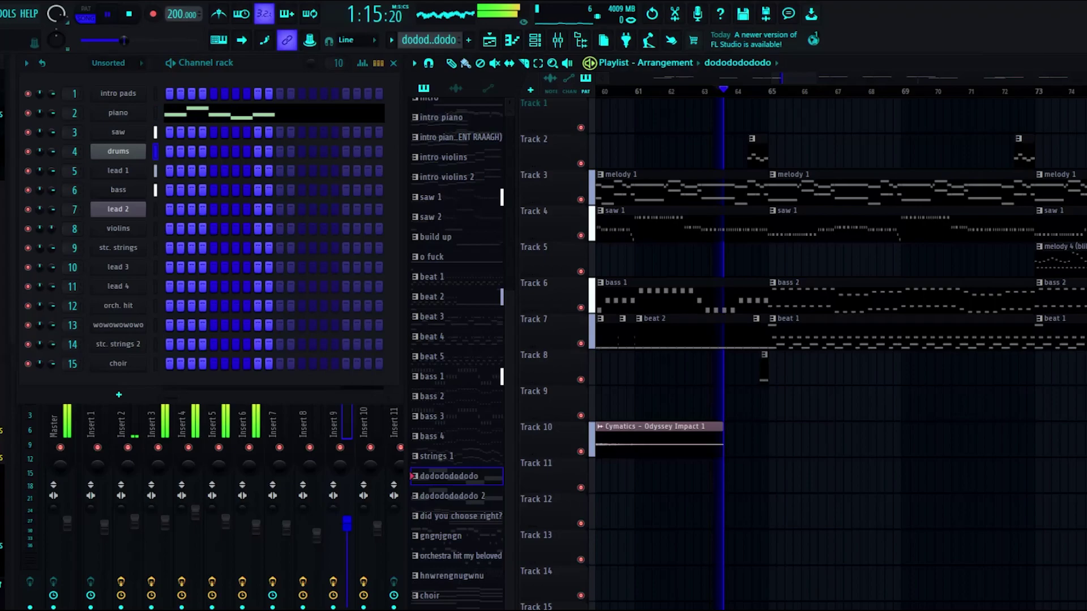
key(space)
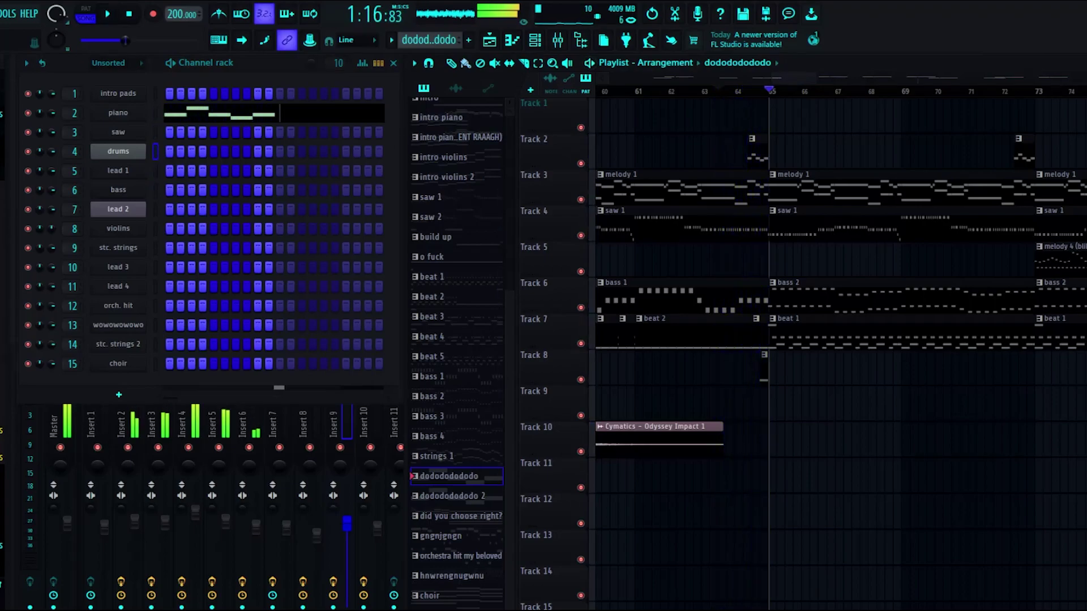
- Move the song playhead from around bar 65 to between bars 71 and 72
drag(794, 78, 803, 78)
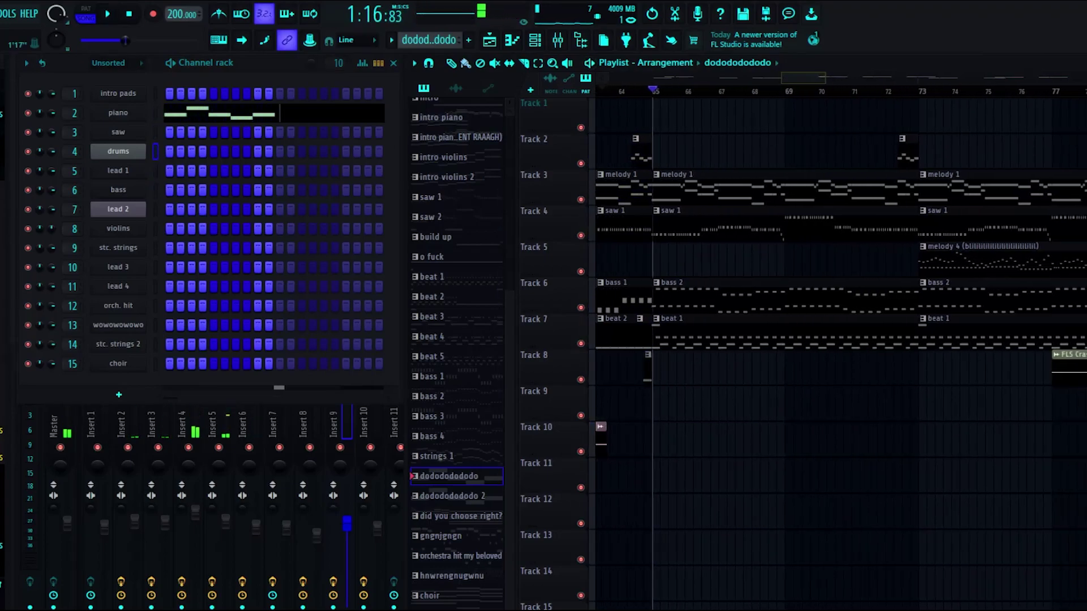
scroll(841, 351, right, 1)
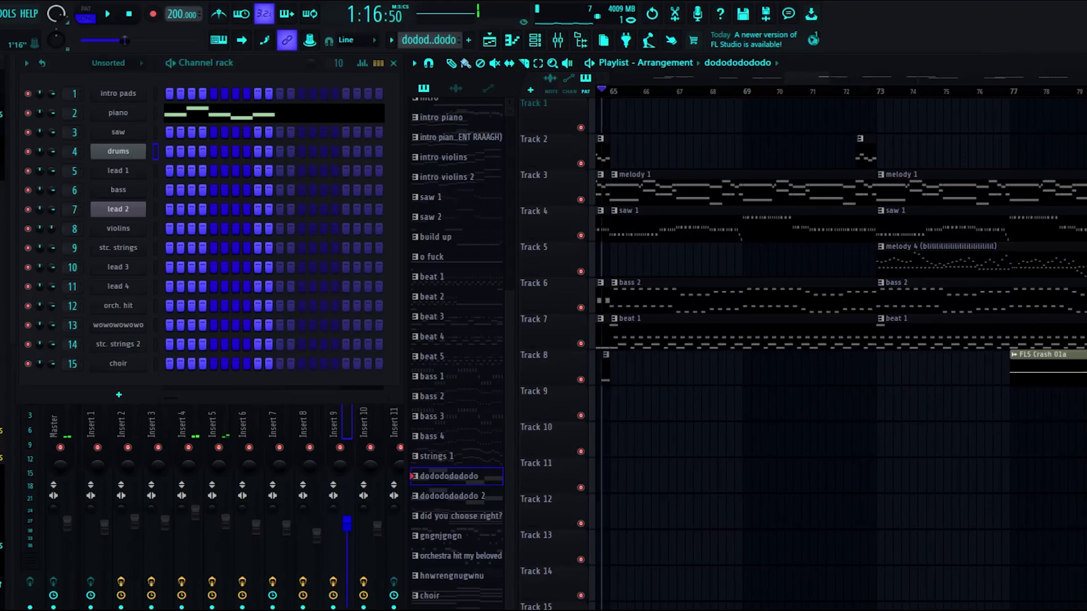
drag(610, 91, 701, 90)
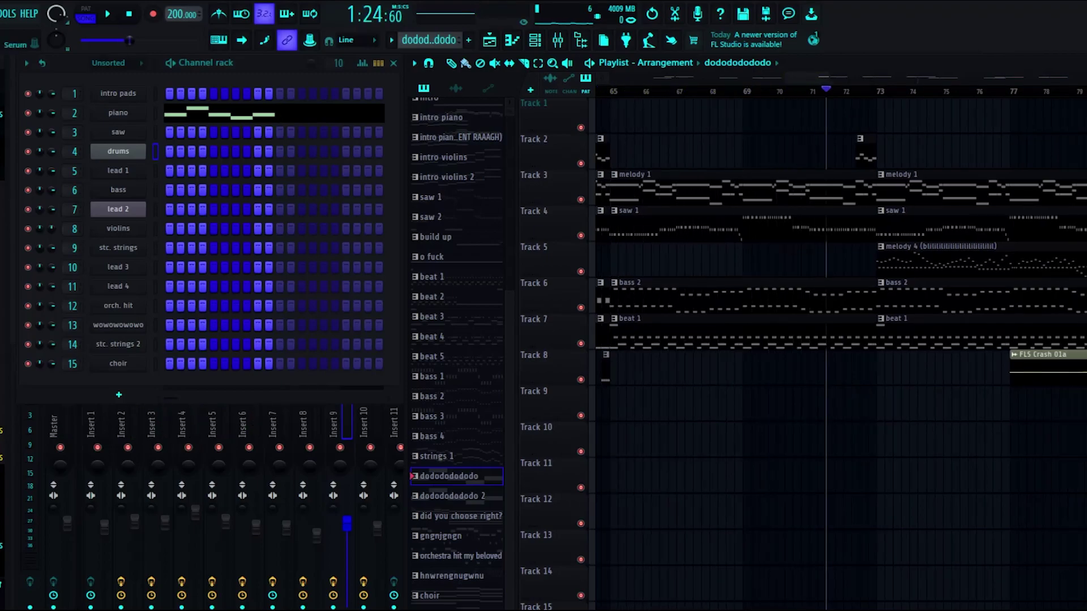
- View the dodododododo pattern's notes in the piano channel's piano roll and close the editor
click(274, 113)
scroll(396, 355, up, 4)
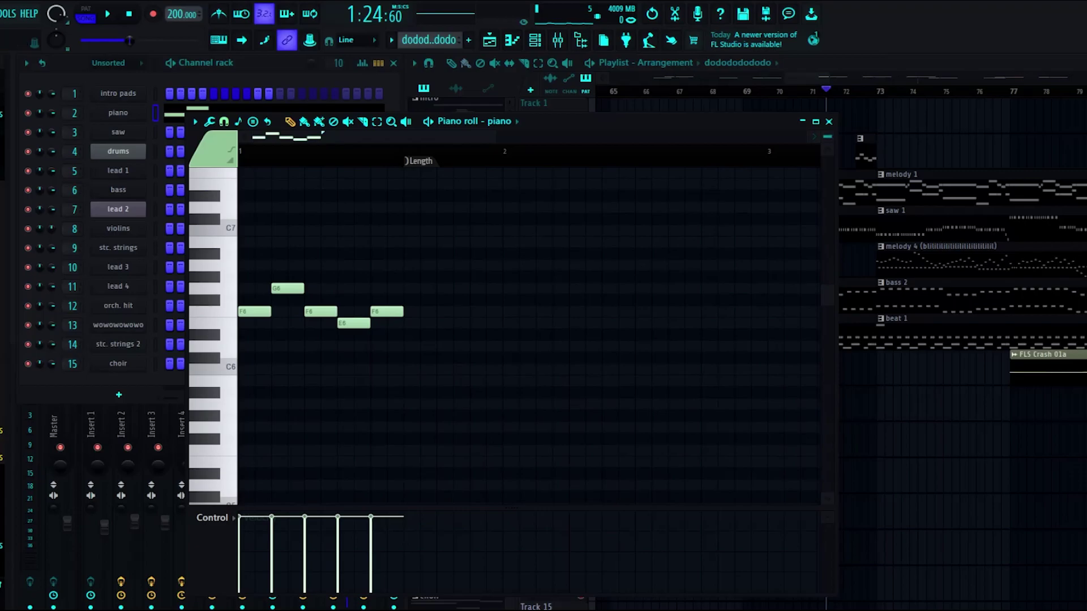
click(829, 121)
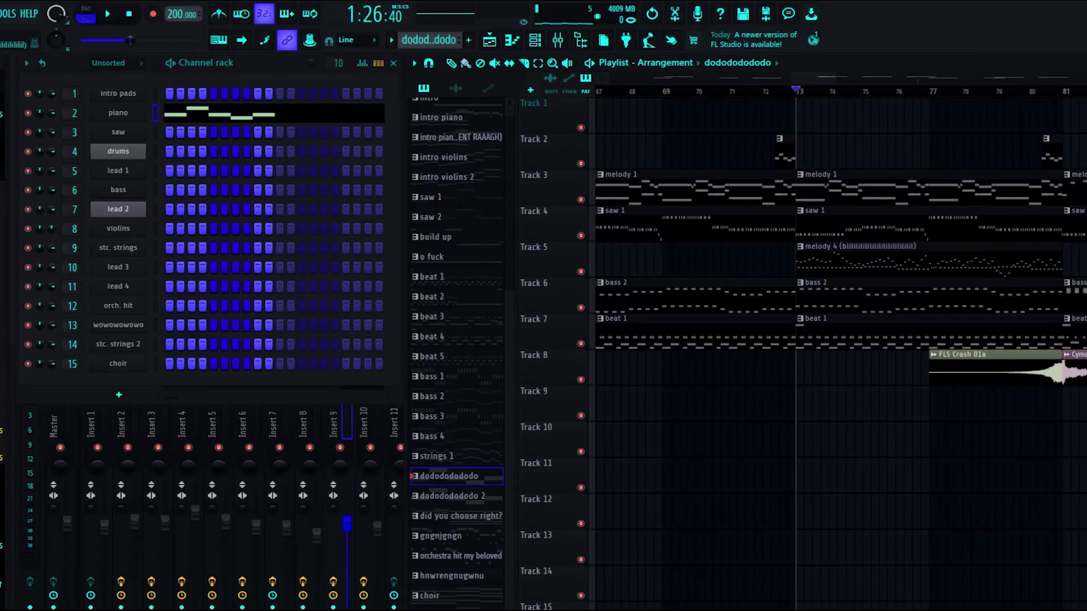
- Select the melody 4 pattern on Track 5 at bar 73 and view its notes in the lead 3 piano roll
click(906, 259)
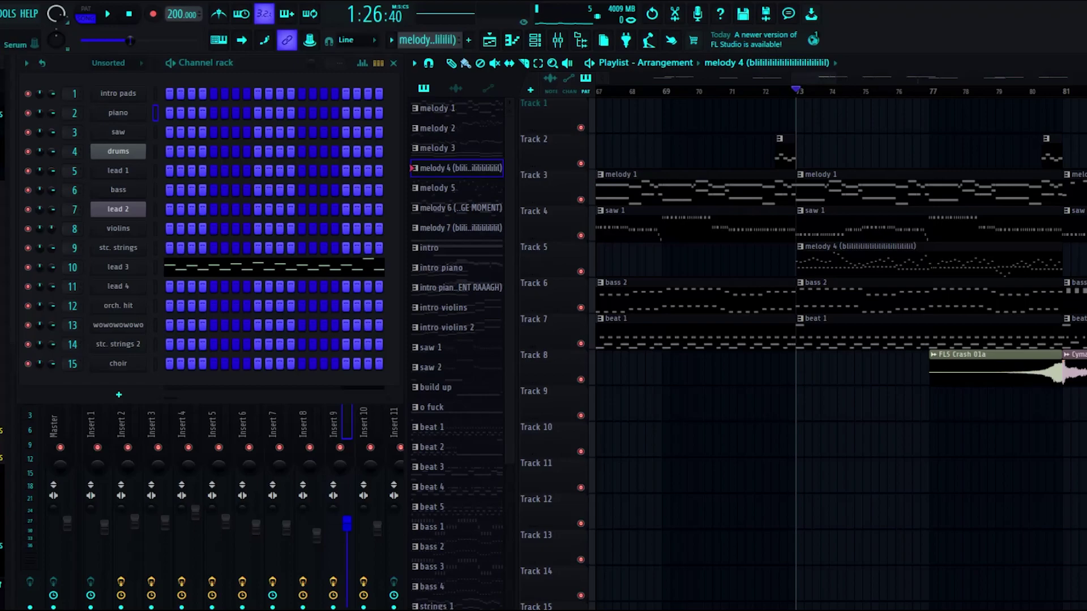
click(275, 267)
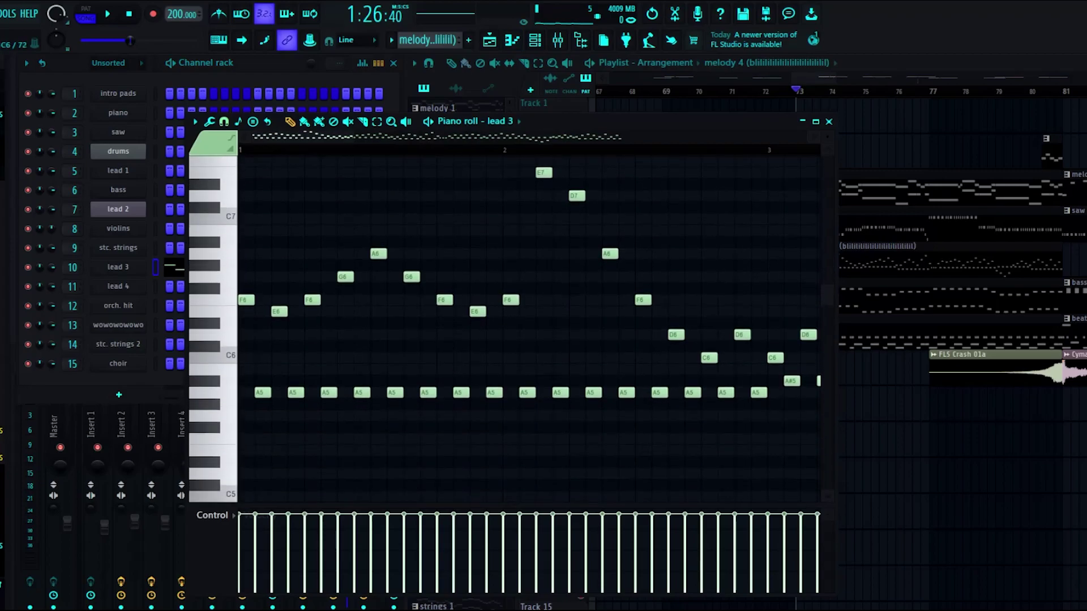
scroll(505, 327, up, 3)
scroll(505, 327, down, 3)
- Inspect the oscillator and effects pages of lead 3's Serum instrument and close the plugin
click(118, 268)
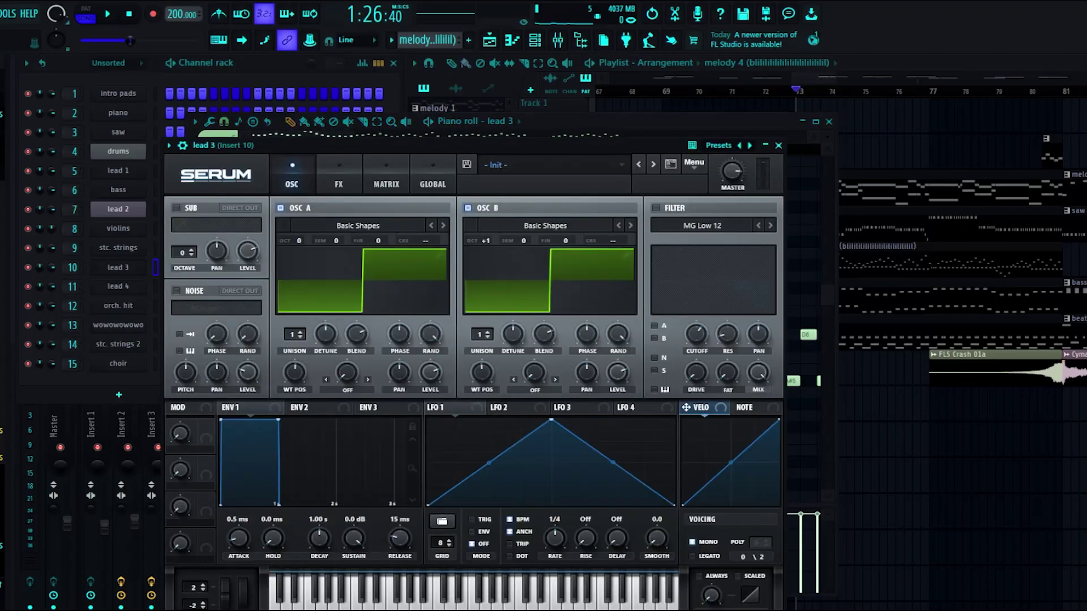
click(339, 184)
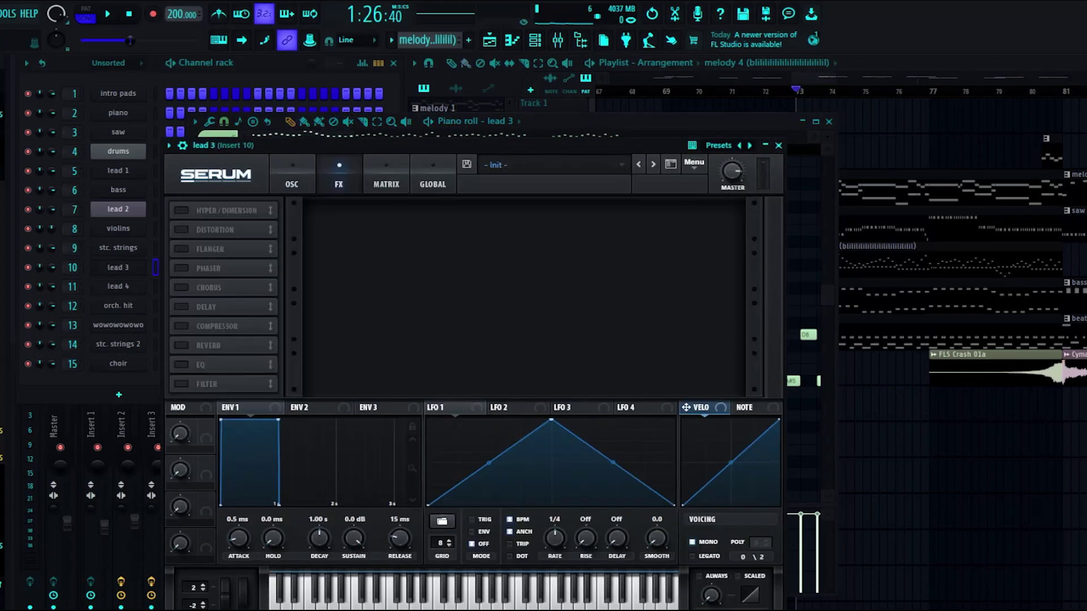
click(291, 184)
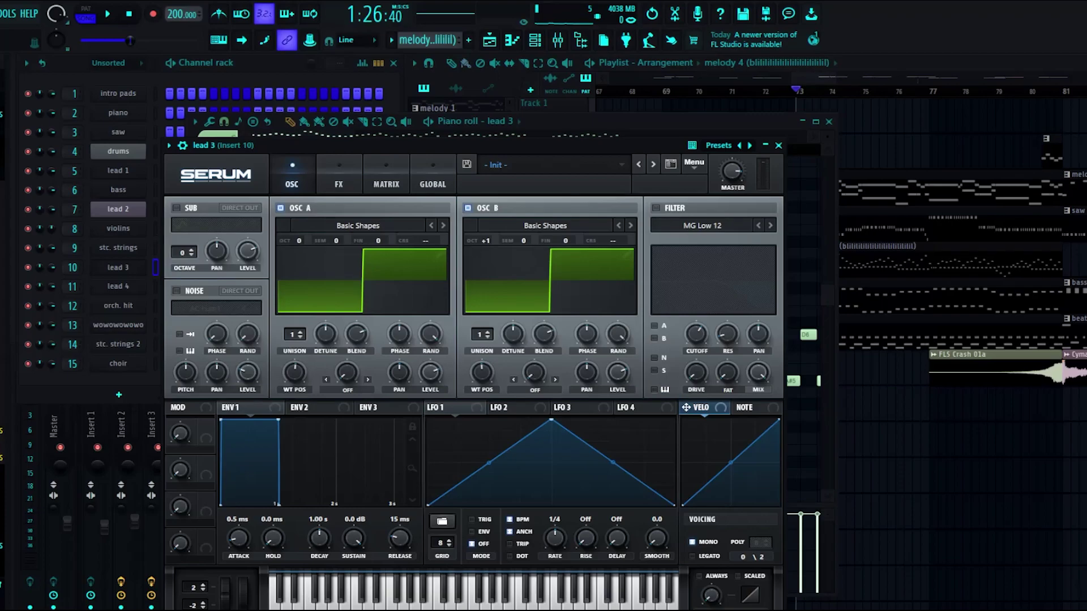
click(778, 145)
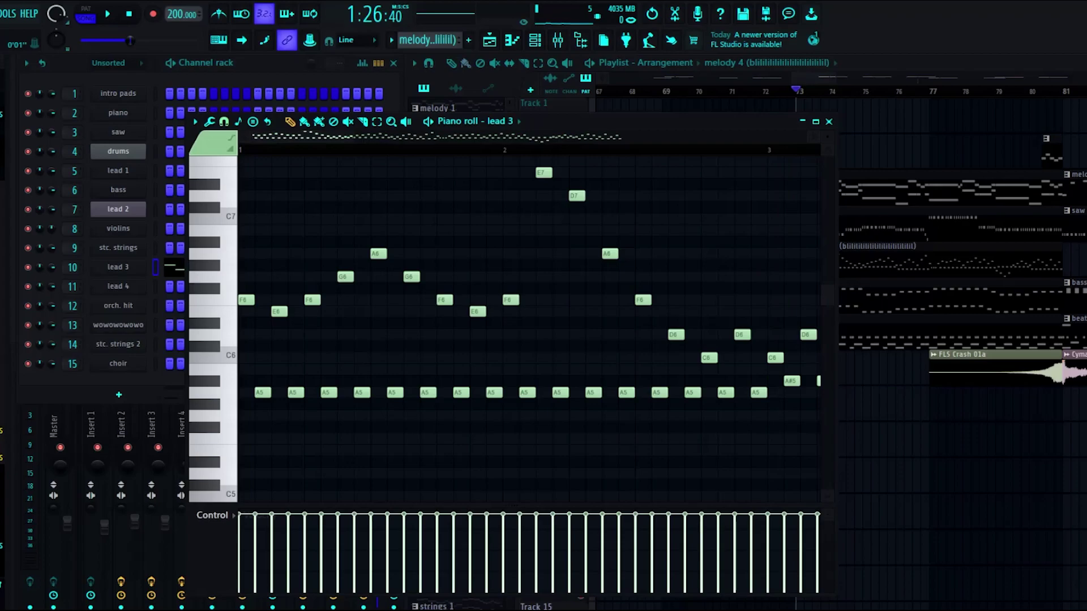
- Play melody 4 in pattern mode while following its notes in the lead 3 piano roll, stop playback and close the editor
key(l)
key(space)
scroll(528, 328, up, 2)
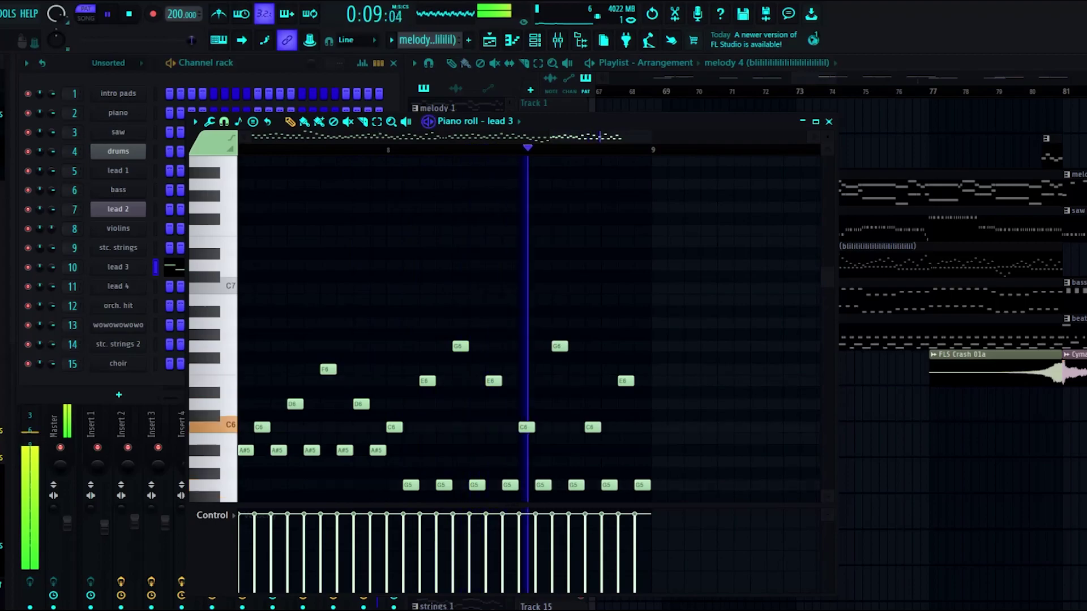
key(space)
click(816, 122)
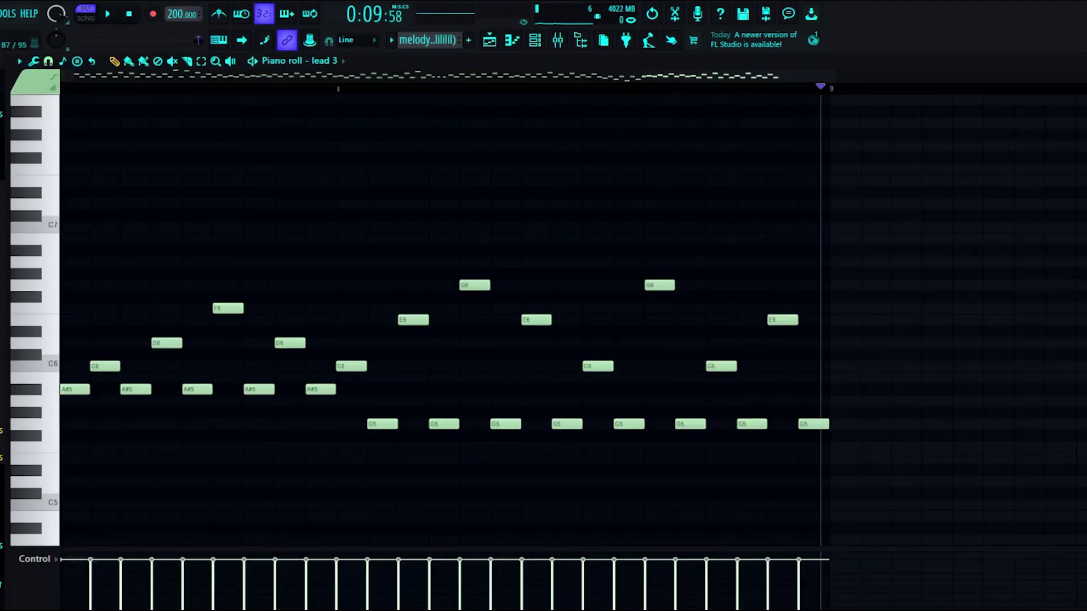
key(Return)
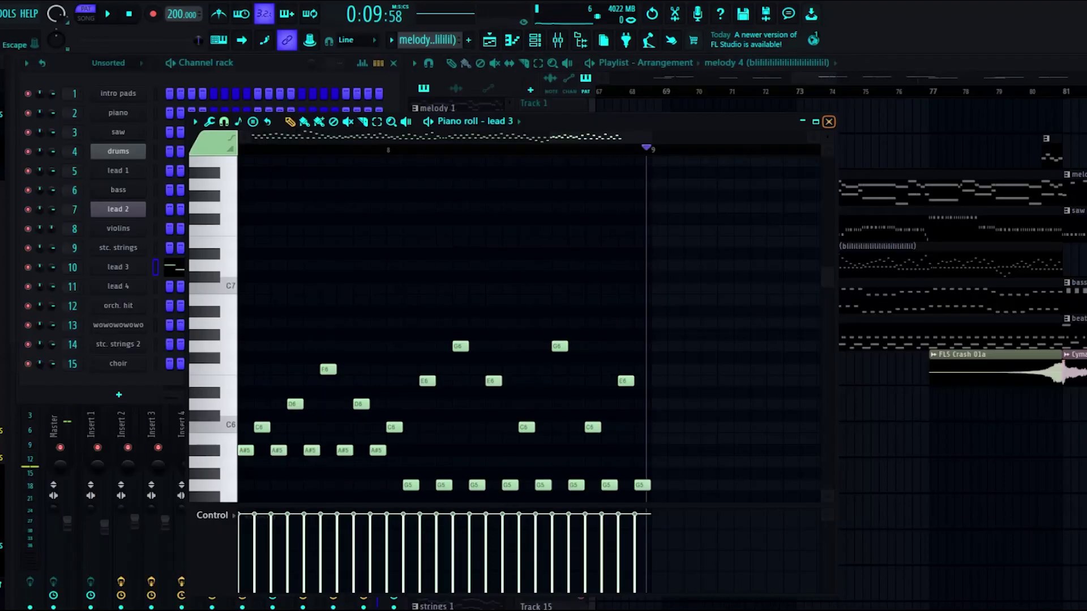
click(830, 121)
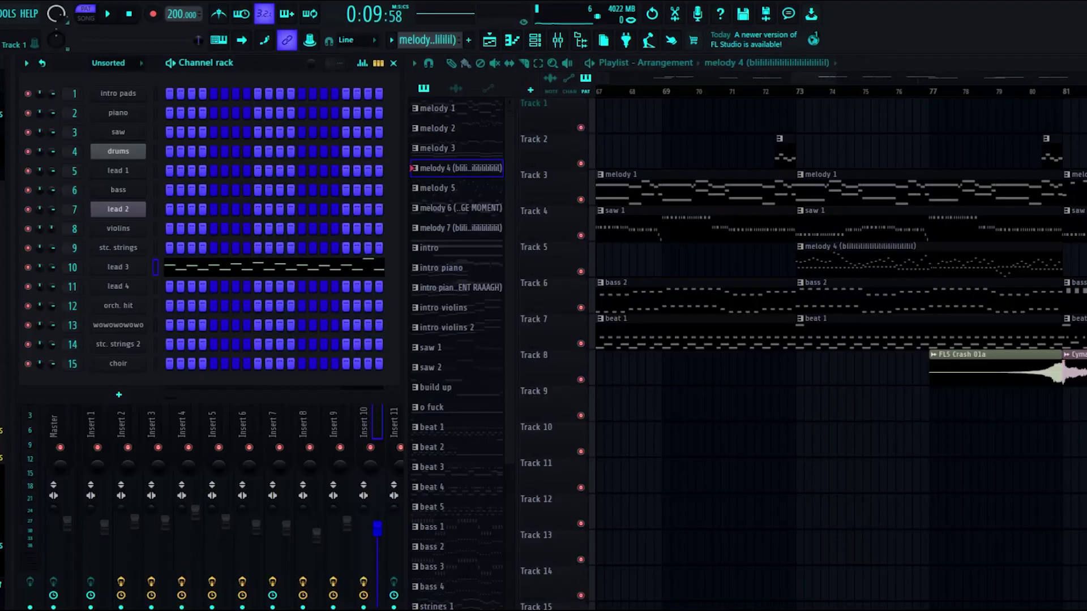
- Review the song from bar 73, set the playhead back to bar 81 and select the melody 5 pattern on Track 3
click(797, 91)
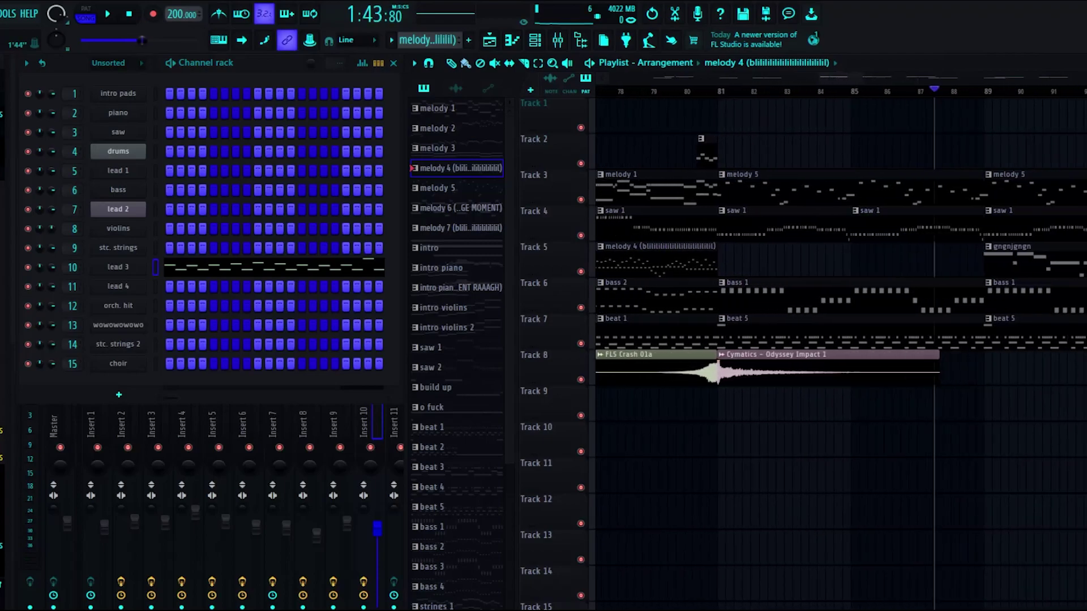
drag(933, 91, 717, 91)
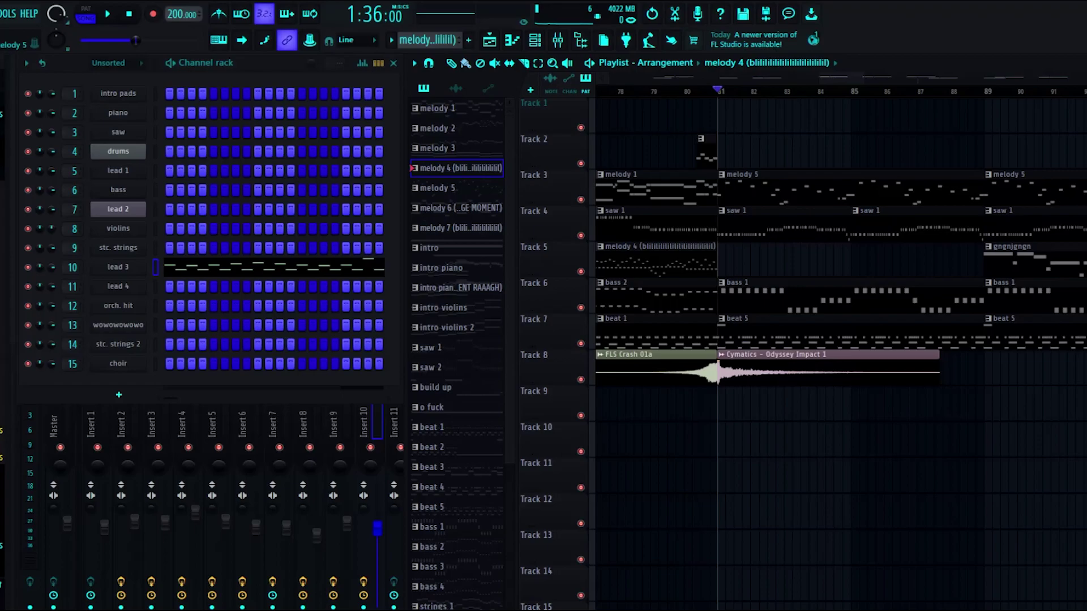
click(792, 190)
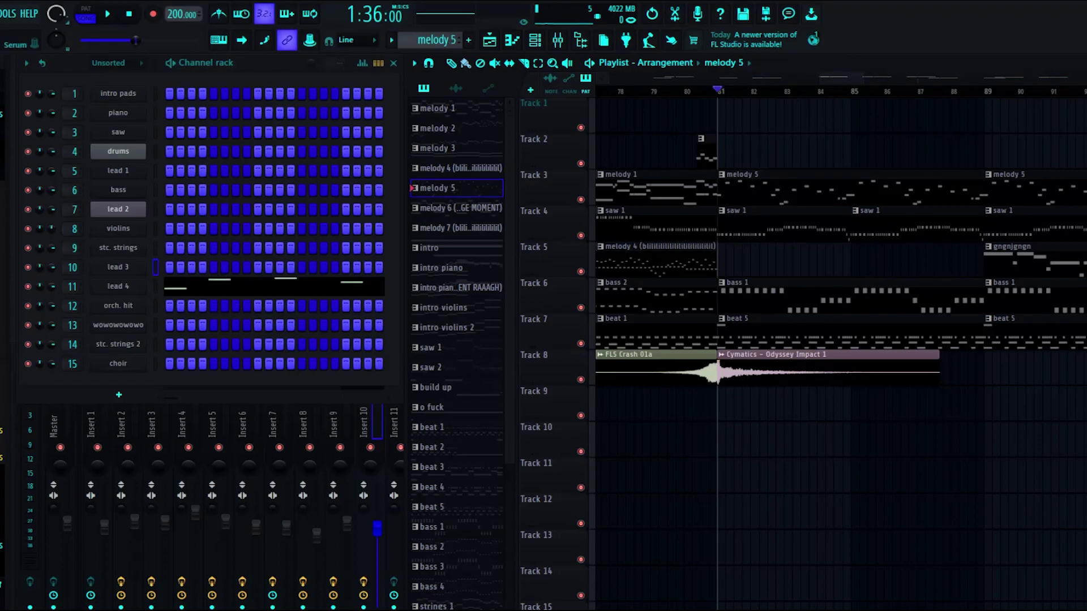
- Inspect lead 4's Serum oscillators, switching oscillator A's wavetable display to 3D and back, and close the plugin
click(118, 287)
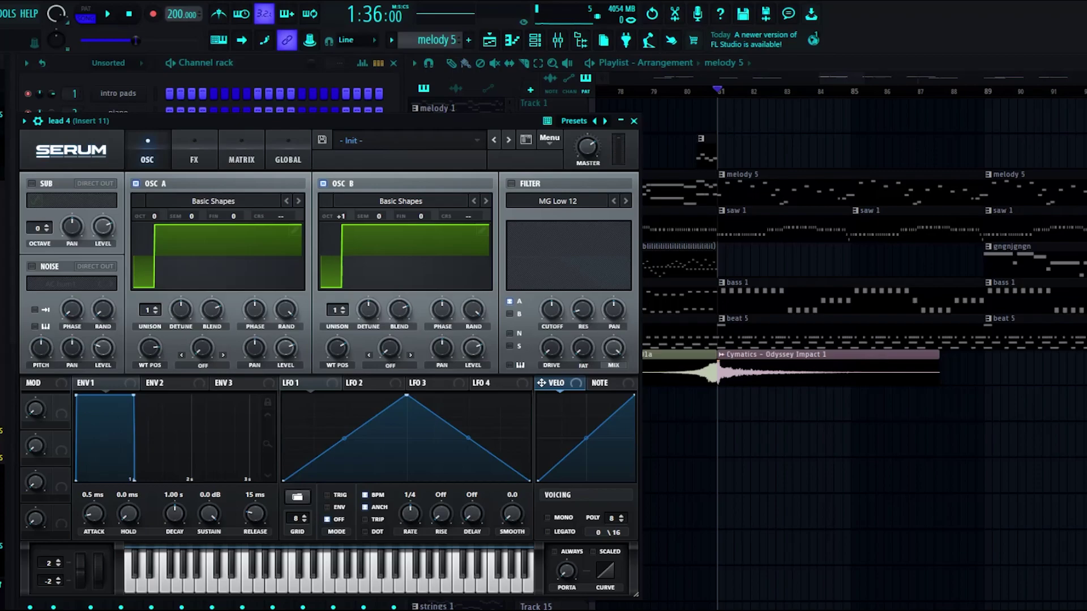
click(218, 257)
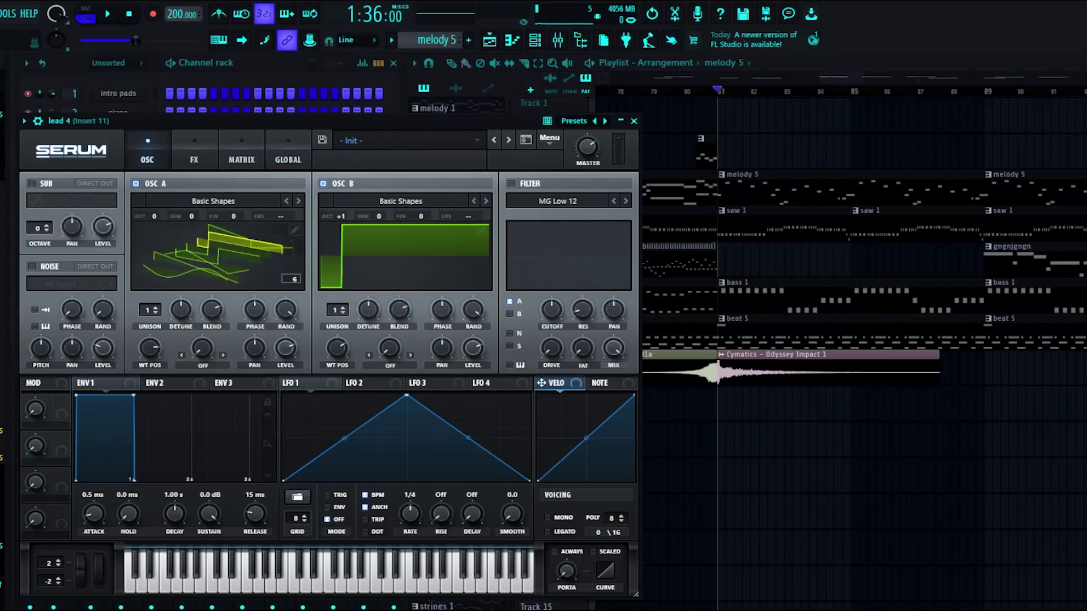
click(218, 256)
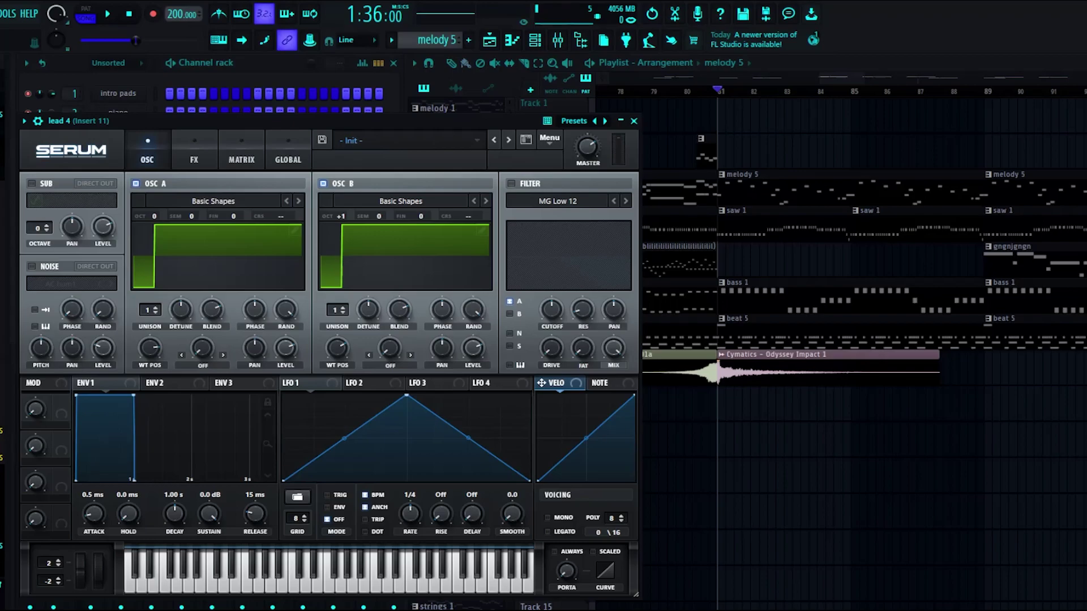
key(Escape)
click(633, 121)
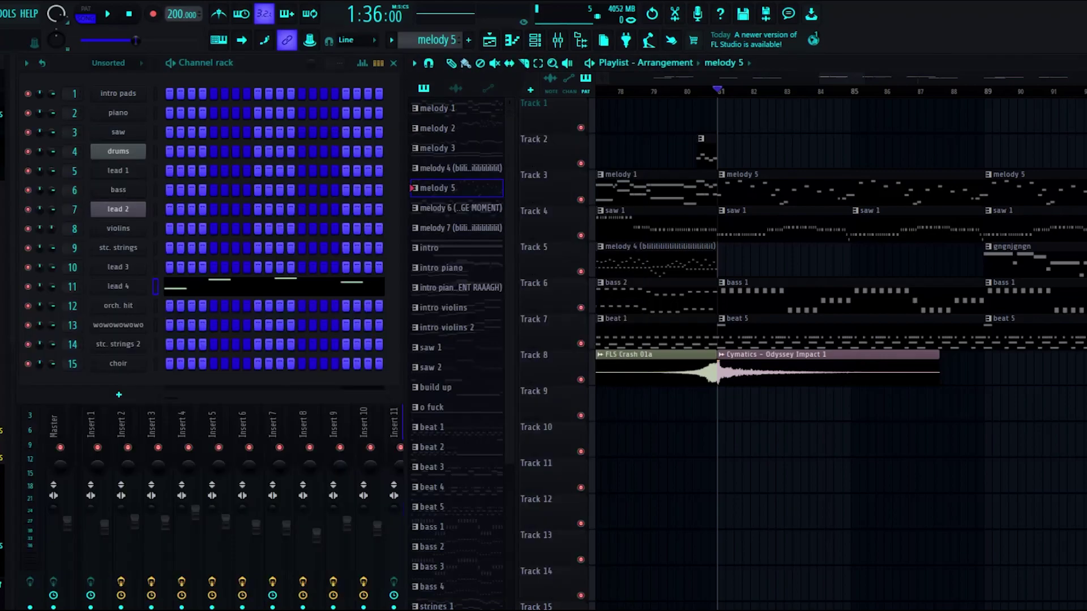
- Play melody 5 in pattern mode while viewing its notes in the lead 4 piano roll, stop playback and close the editor
key(space)
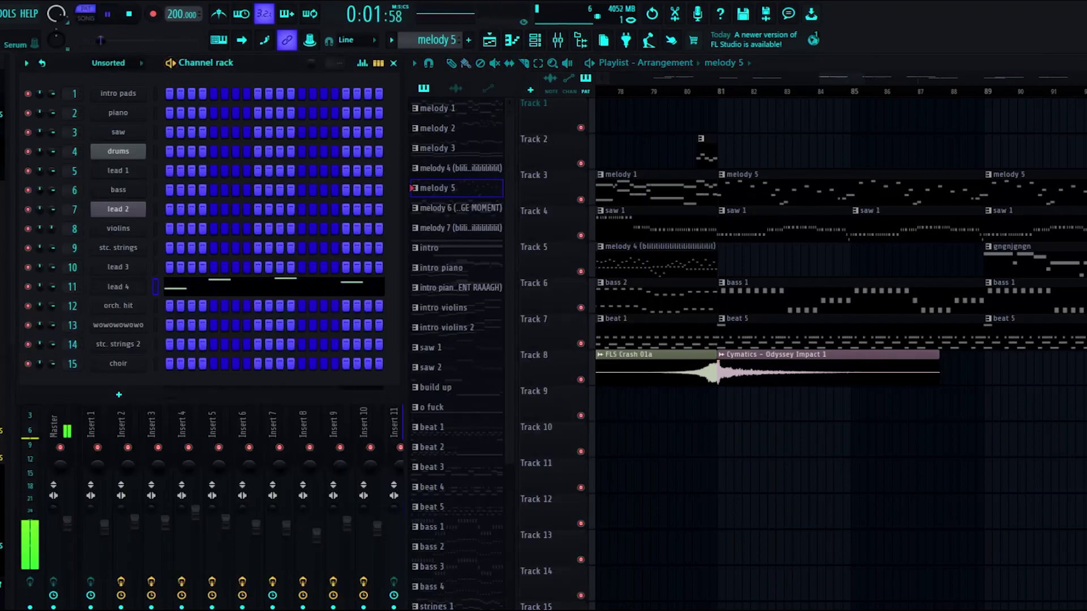
key(F7)
scroll(529, 299, down, 10)
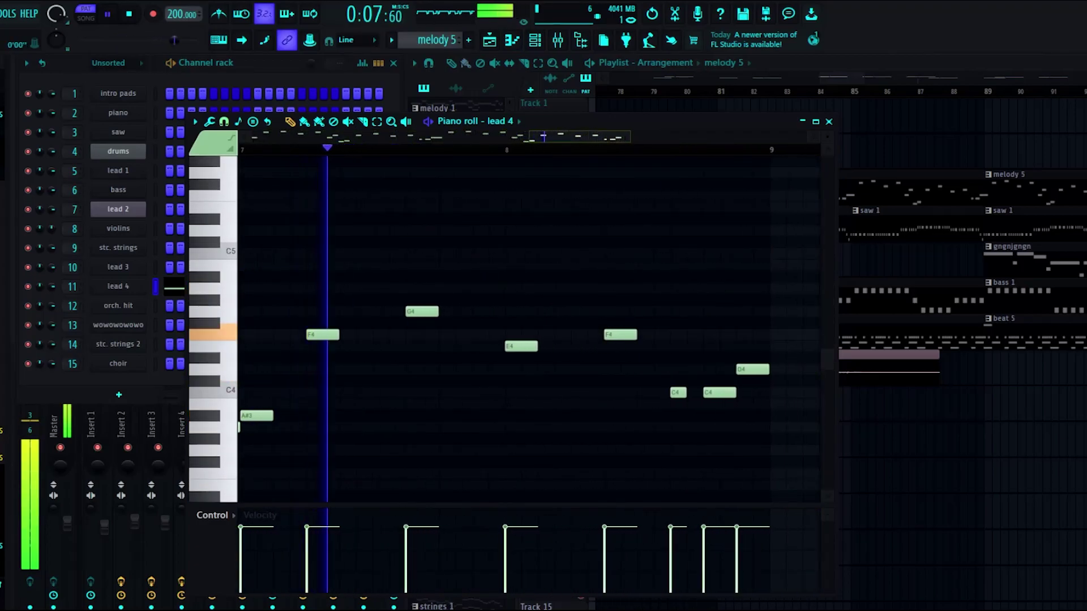
key(space)
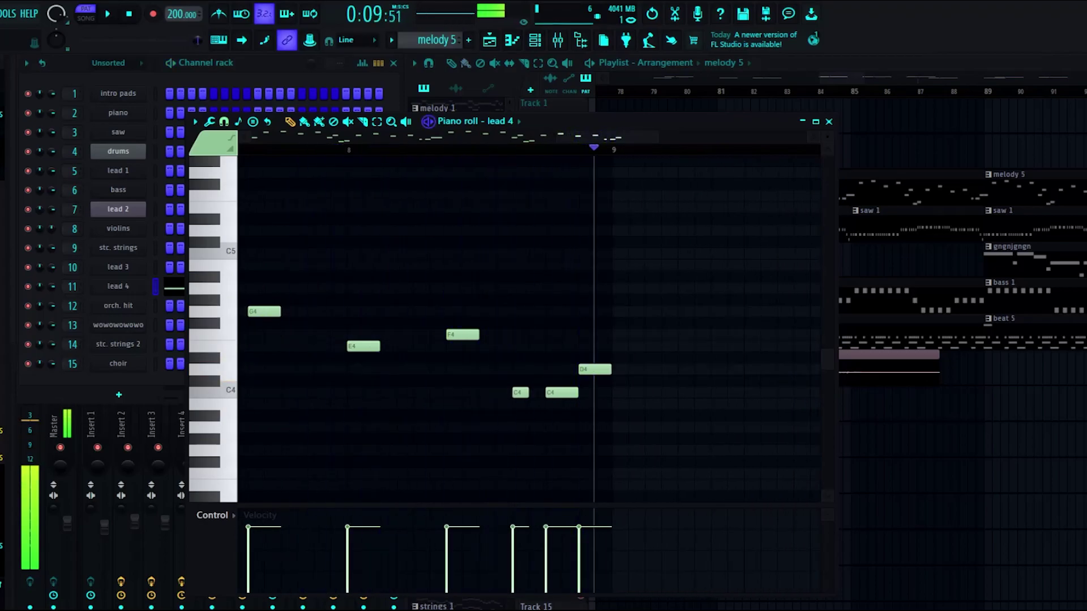
click(828, 121)
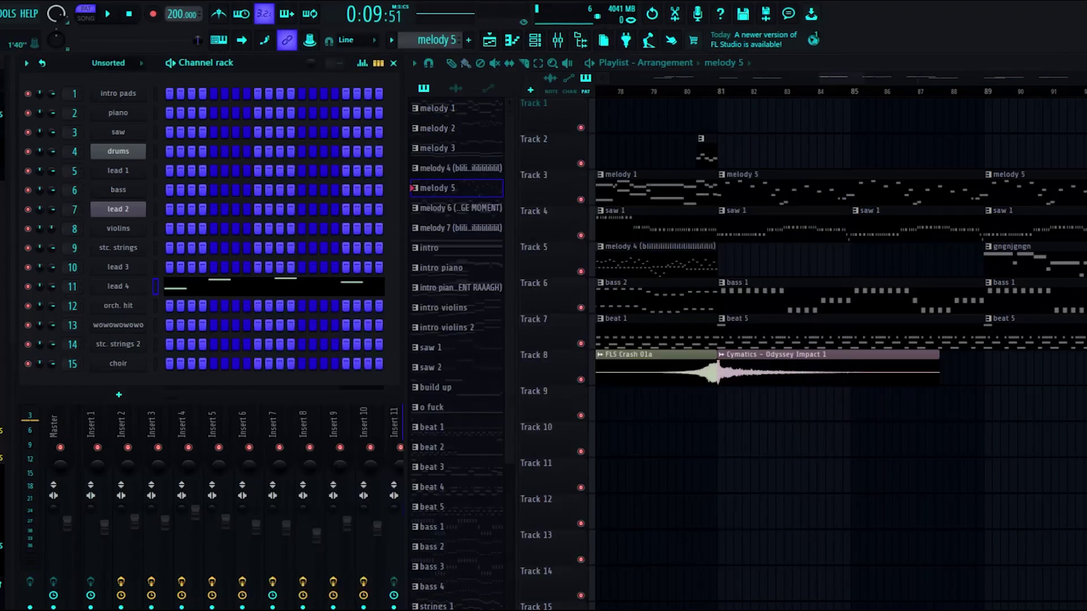
- Set the song playhead to bar 89 and select the gngnjgngn pattern on Track 5
drag(840, 78, 872, 78)
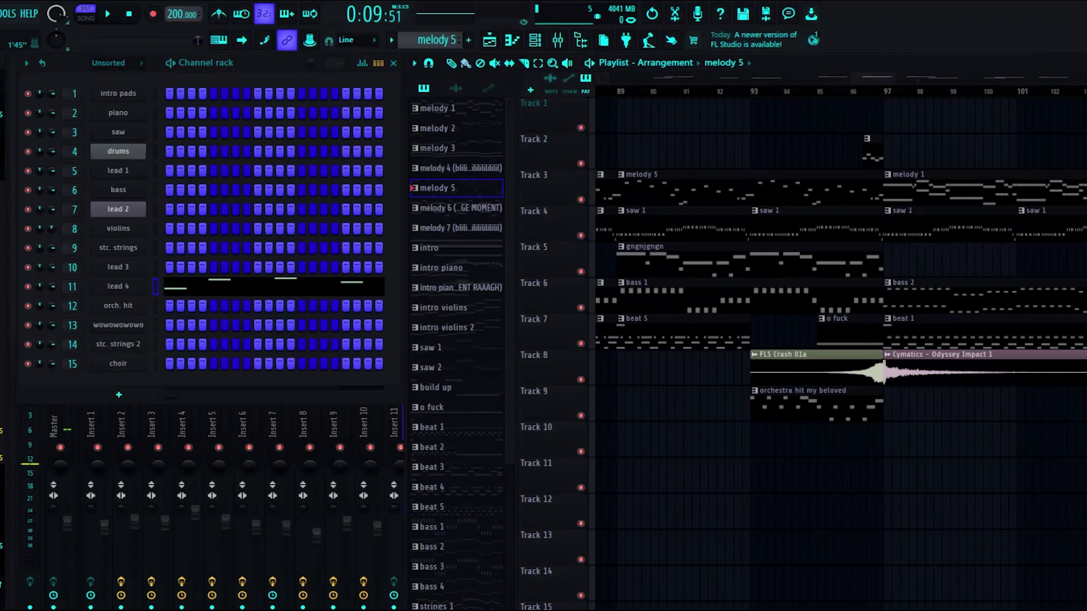
click(617, 92)
click(674, 259)
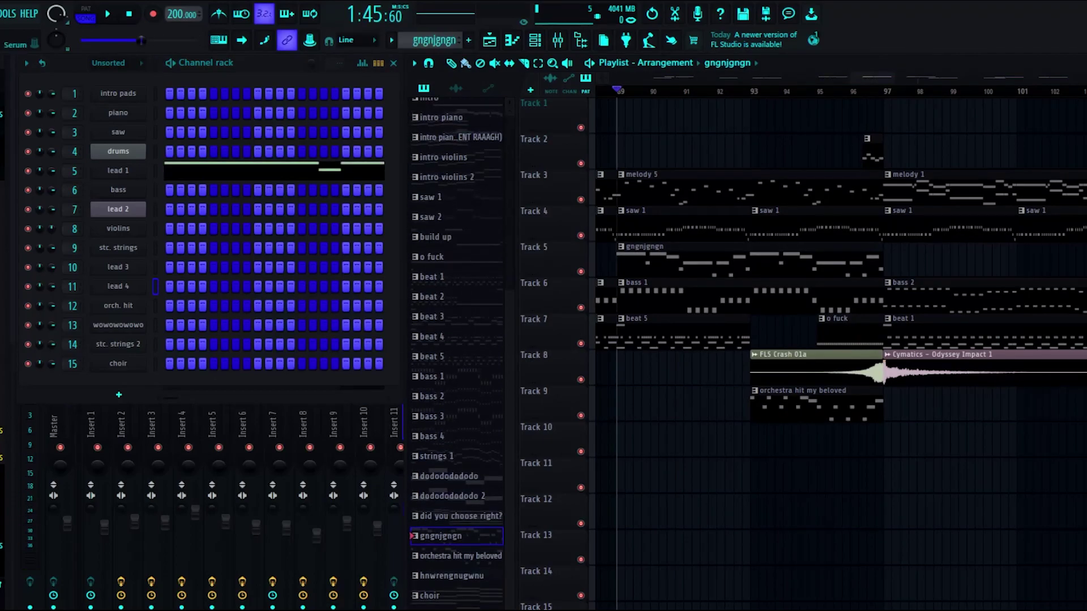
- Play the gngnjgngn pattern in pattern mode while viewing its notes in the lead 1 piano roll, stop playback and close the editor
click(274, 170)
scroll(452, 354, up, 6)
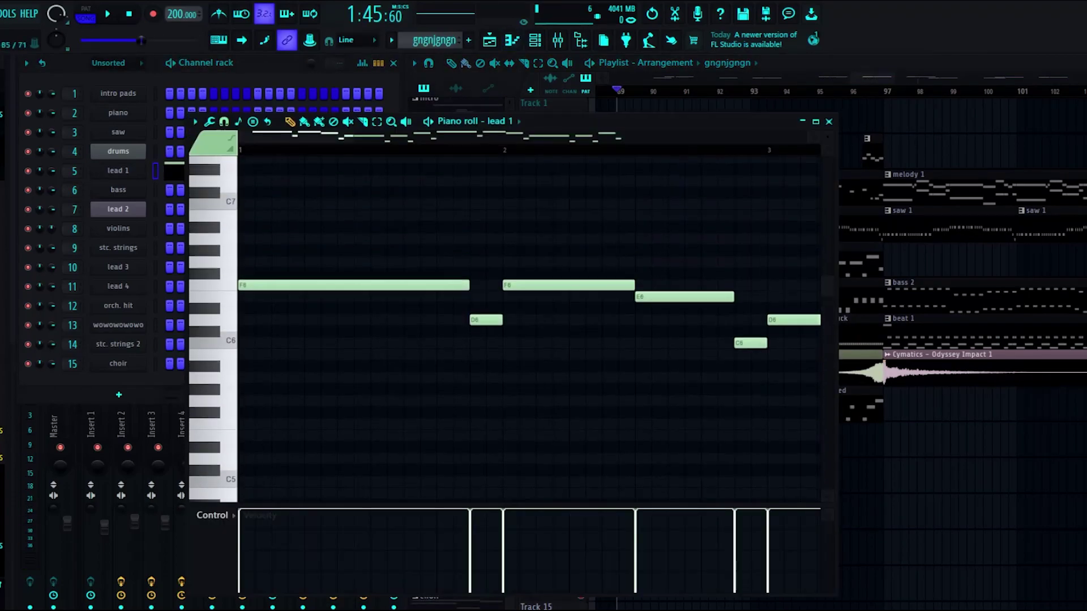
scroll(529, 317, up, 3)
key(l)
key(space)
scroll(529, 317, down, 2)
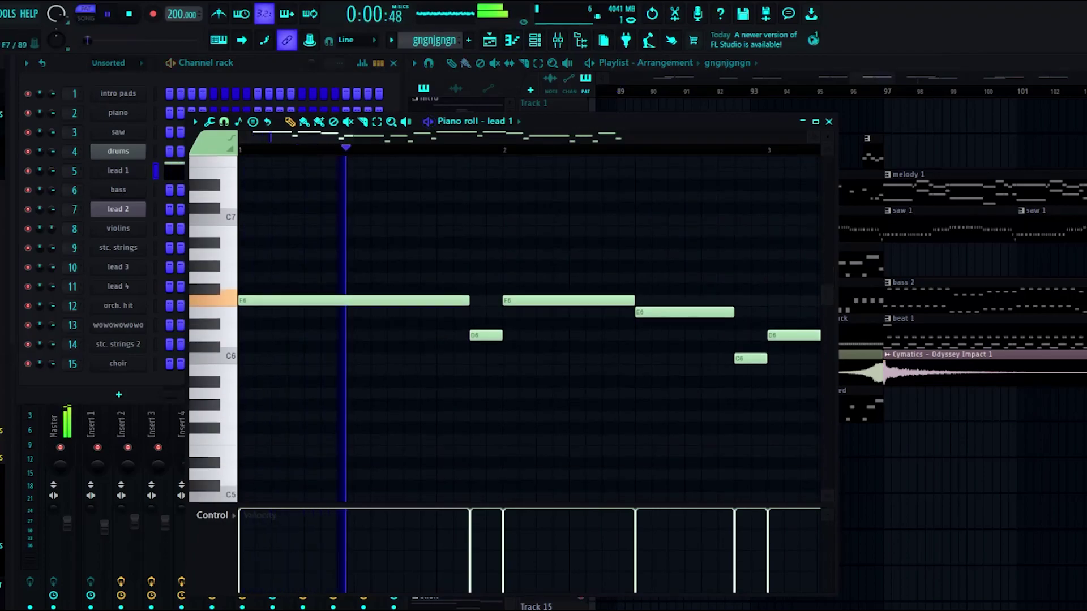
drag(300, 137, 365, 137)
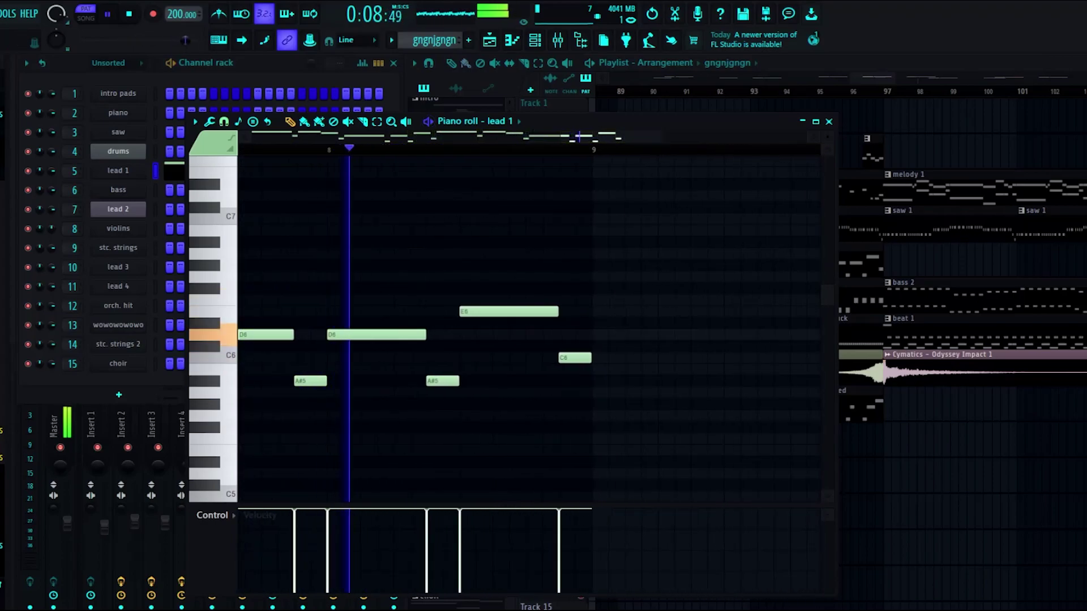
key(space)
click(829, 121)
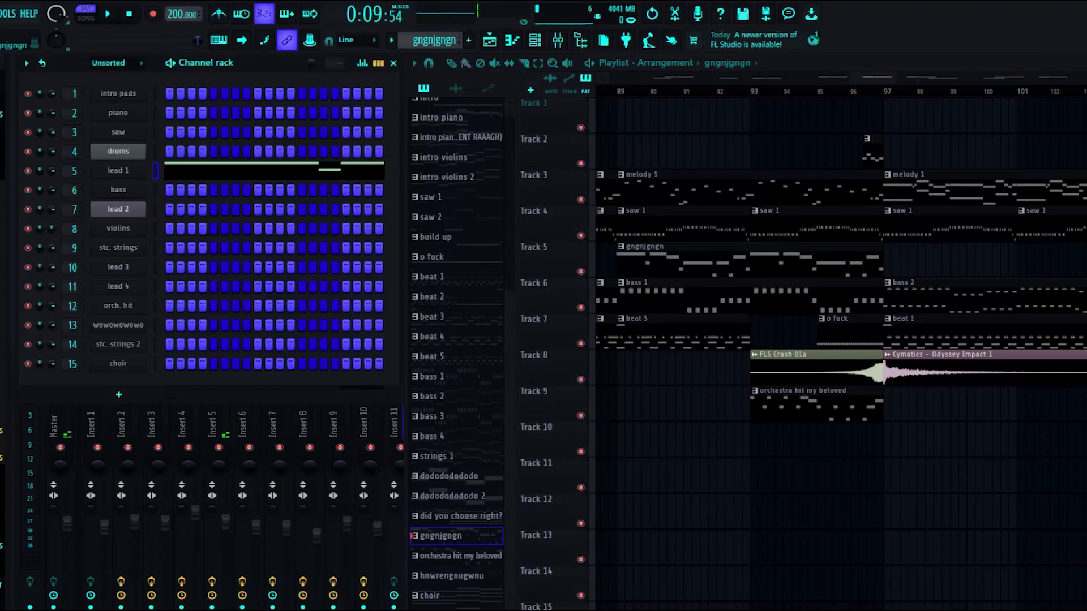
- Set the song playhead back to bar 89, select the orchestra hit my beloved pattern on Track 9 and open orch. hit's piano roll
click(617, 91)
click(815, 403)
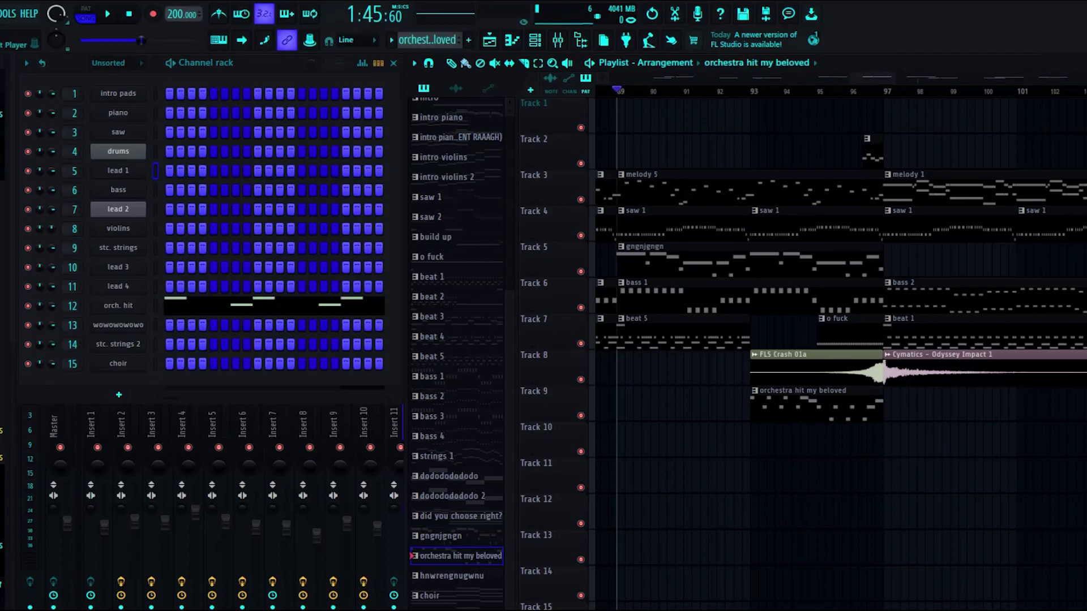
click(118, 307)
key(F7)
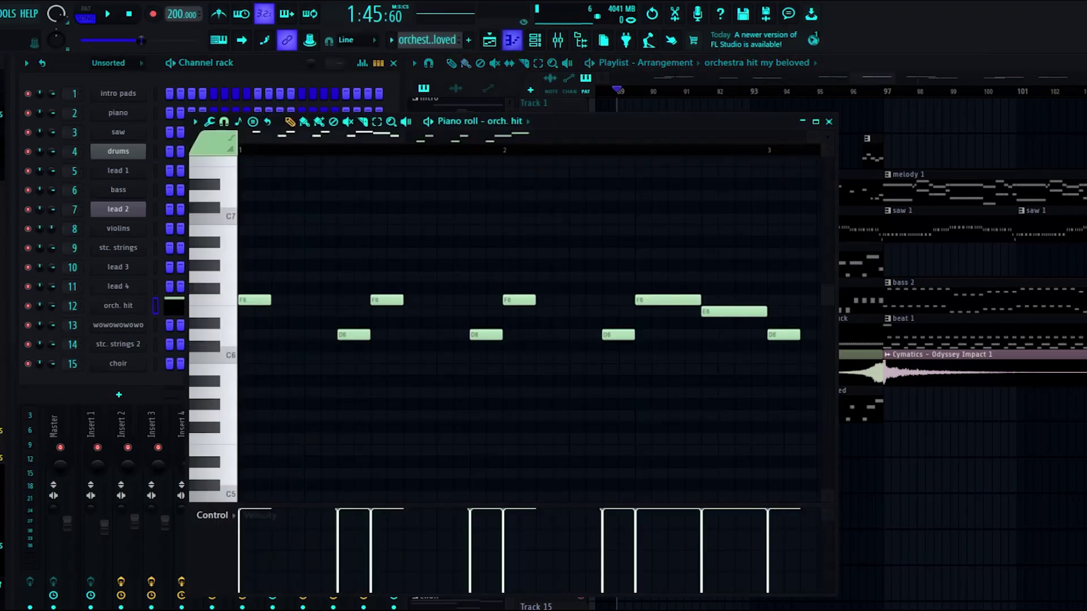
- Play the orchestra hit my beloved pattern in pattern mode while viewing its orch. hit notes, stop playback and close the piano roll
scroll(529, 328, up, 3)
scroll(529, 329, down, 3)
key(l)
key(space)
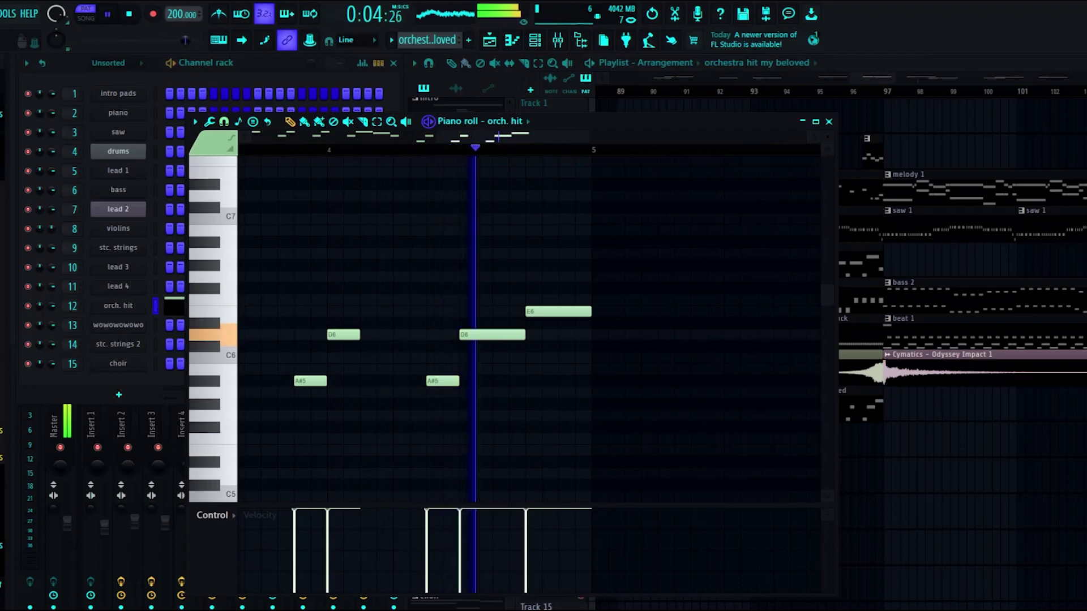
key(space)
click(828, 122)
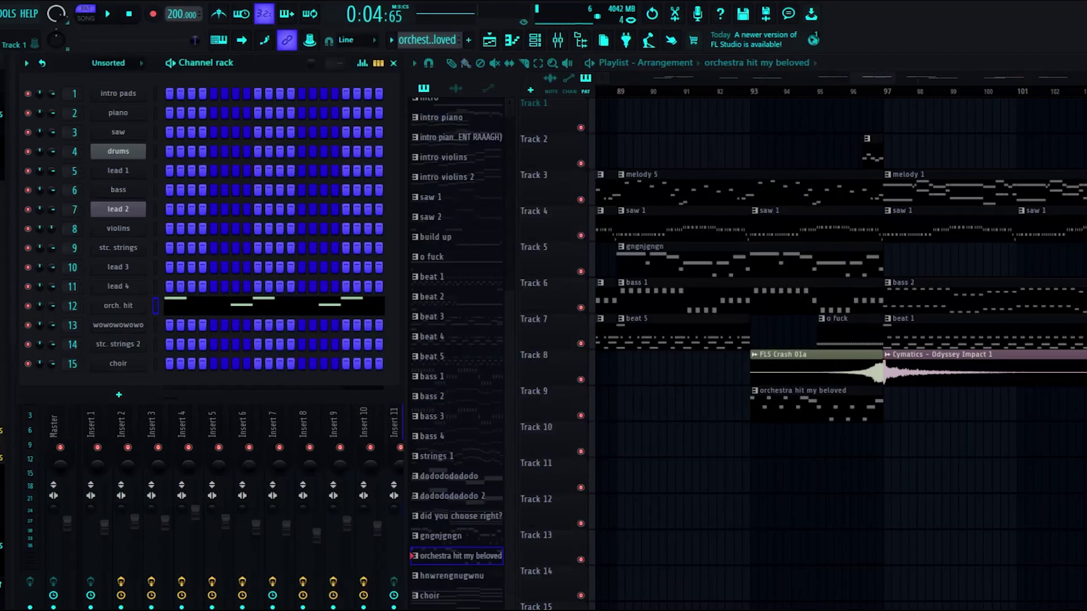
- Play the song section from bar 89 into the start of the following melody 1 section, and stop playback
drag(617, 92, 703, 91)
key(space)
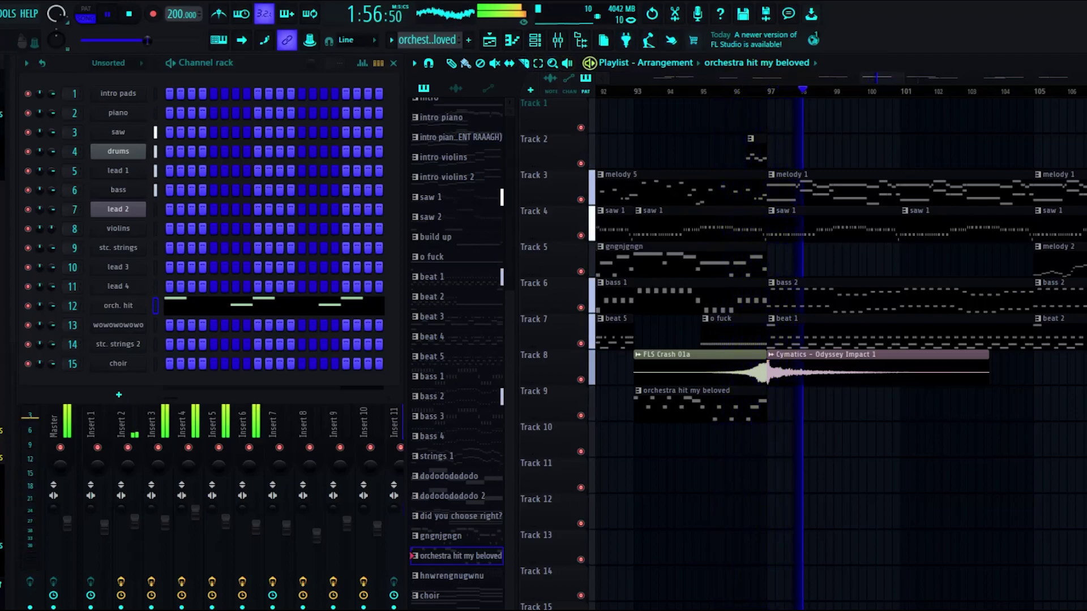
key(space)
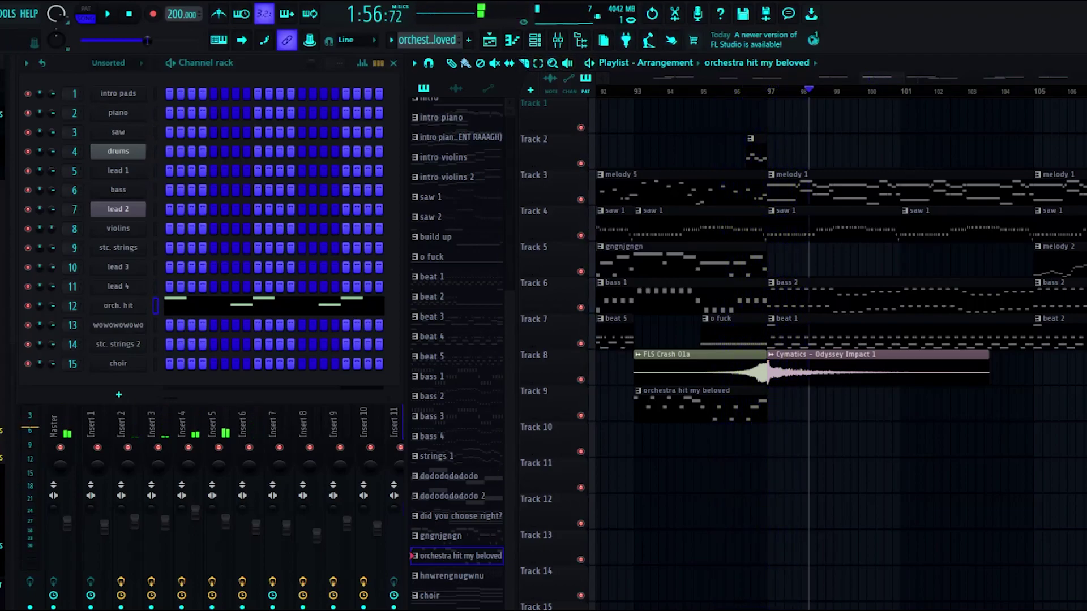
scroll(838, 350, left, 2)
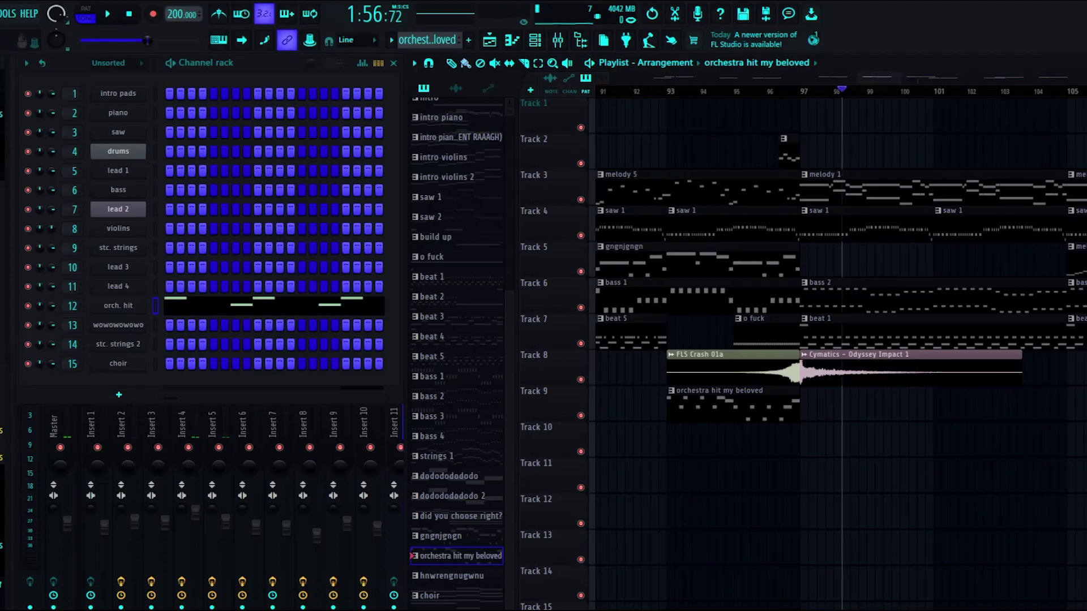
- Review the effect chains on mixer inserts 2, 3 and 4 and look at the drums channel's FPC, closing it again
key(F9)
click(124, 418)
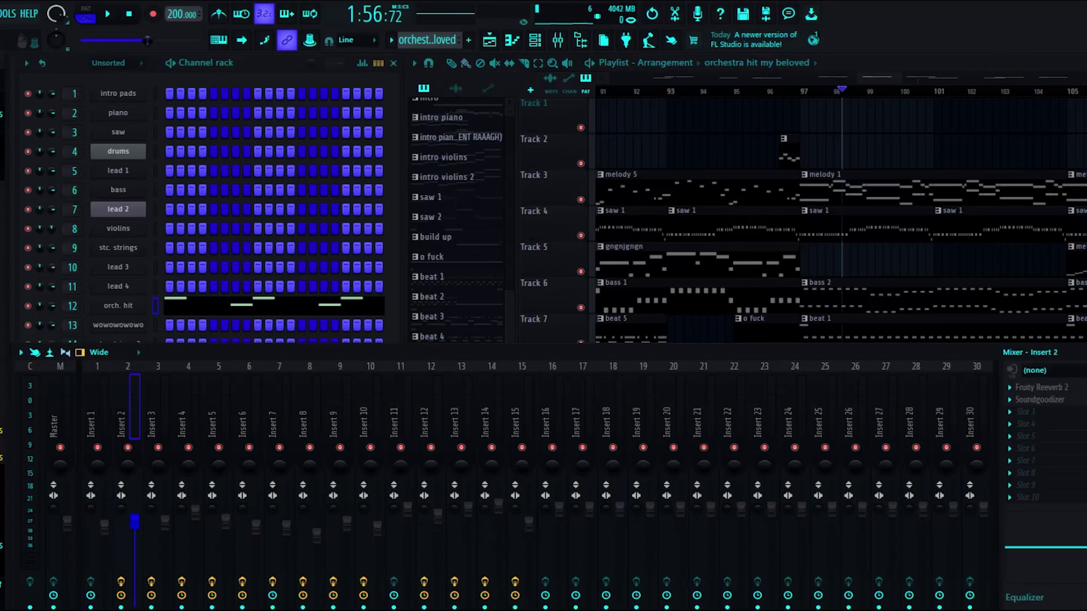
click(155, 417)
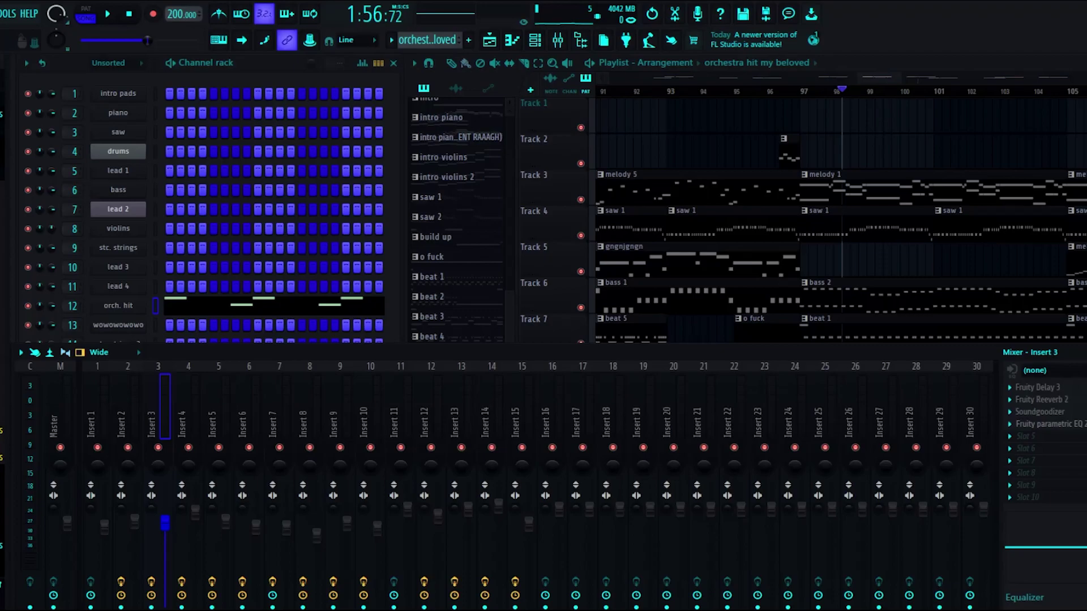
click(182, 423)
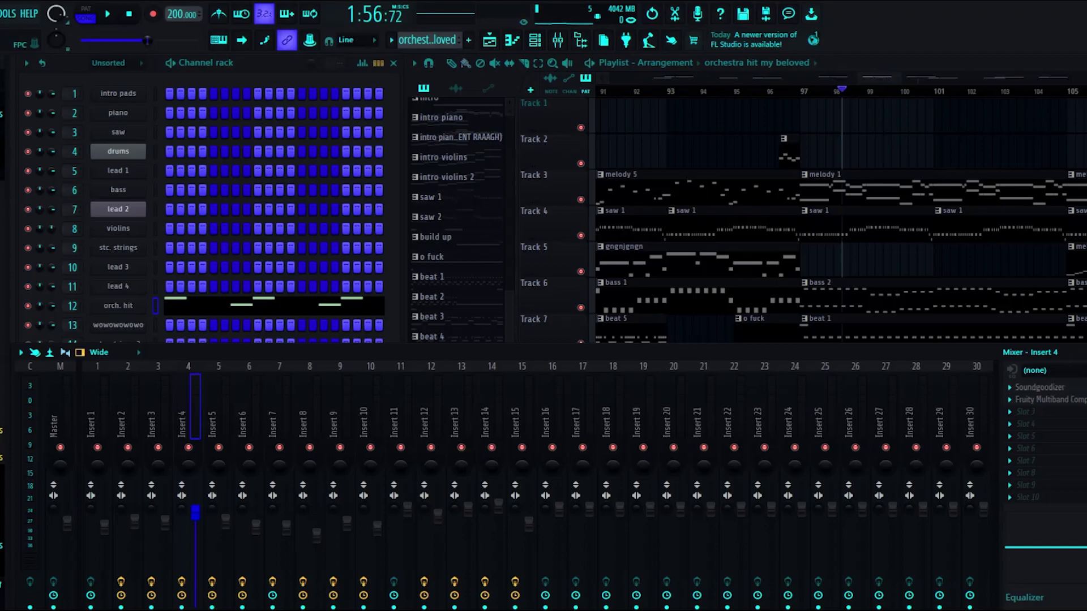
click(118, 151)
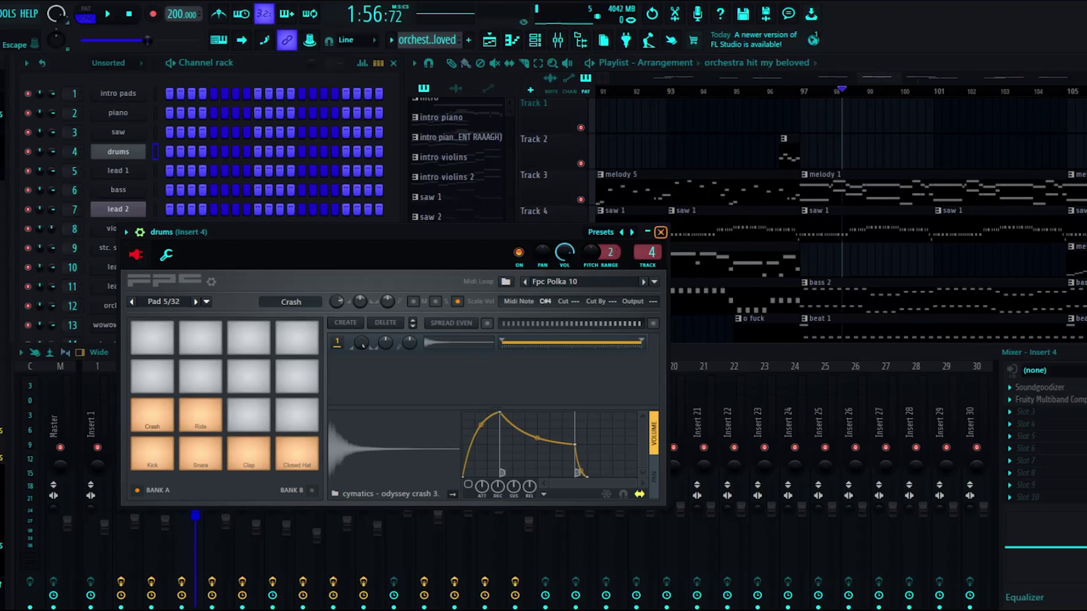
click(661, 232)
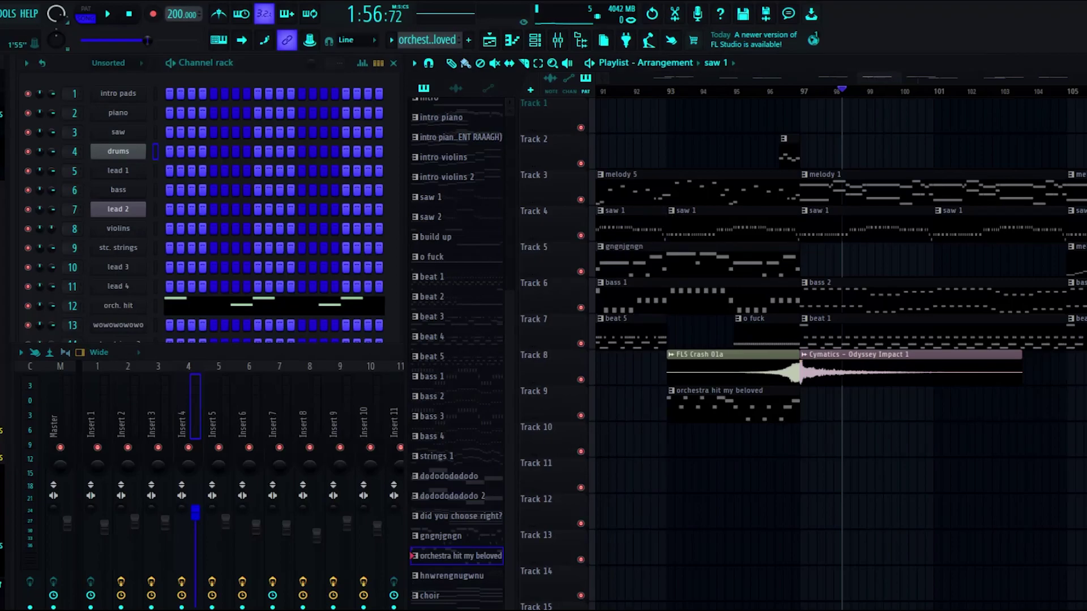
- Set the song playhead to bar 97 at the start of melody 1 and view the upcoming section in the playlist
click(801, 91)
scroll(838, 238, right, 3)
key(F9)
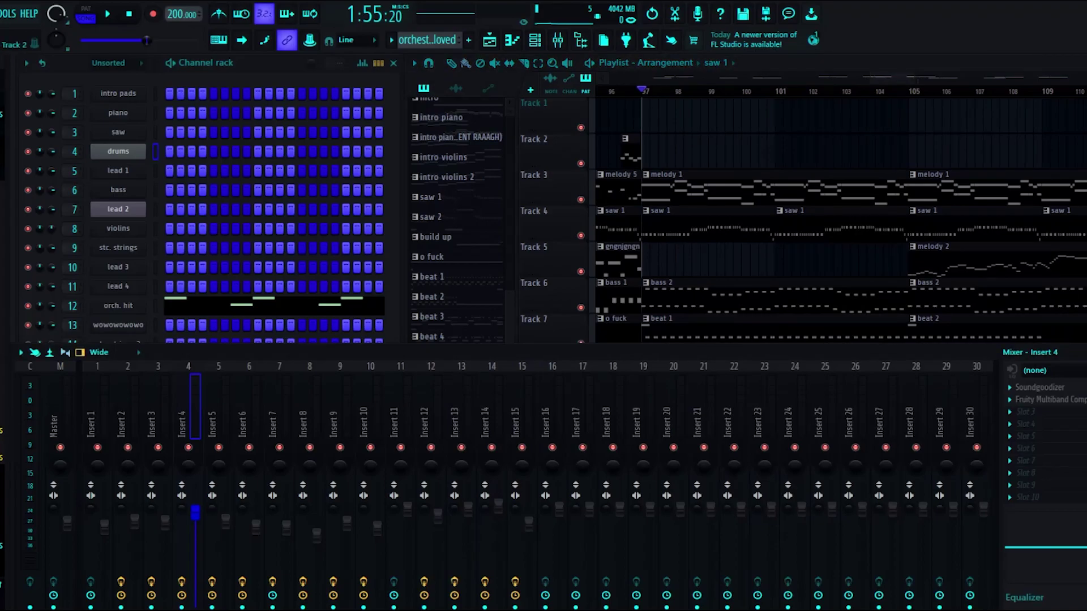
key(F5)
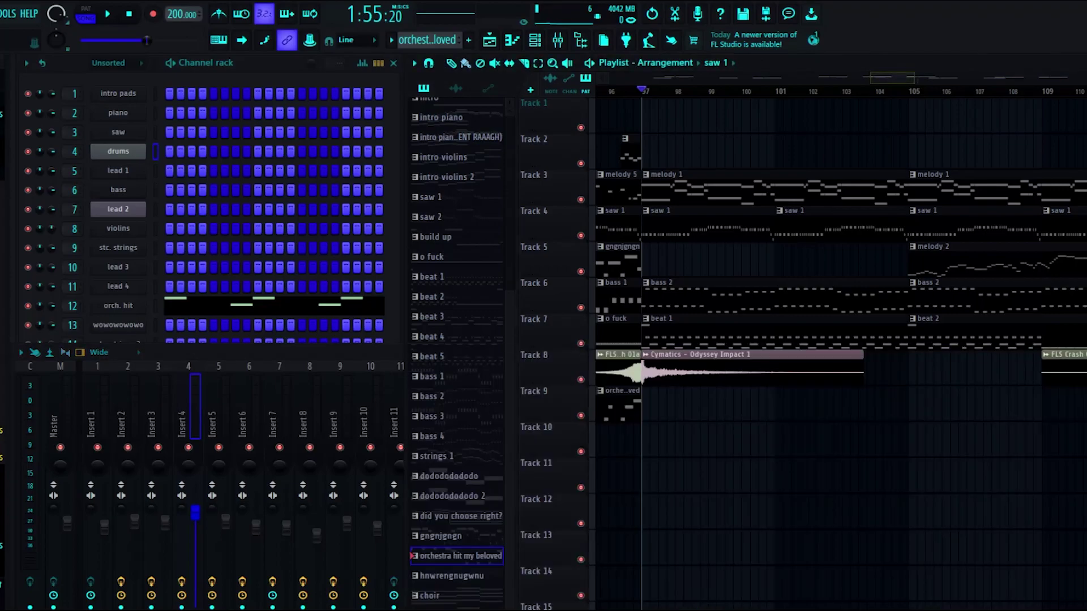
scroll(840, 351, right, 1)
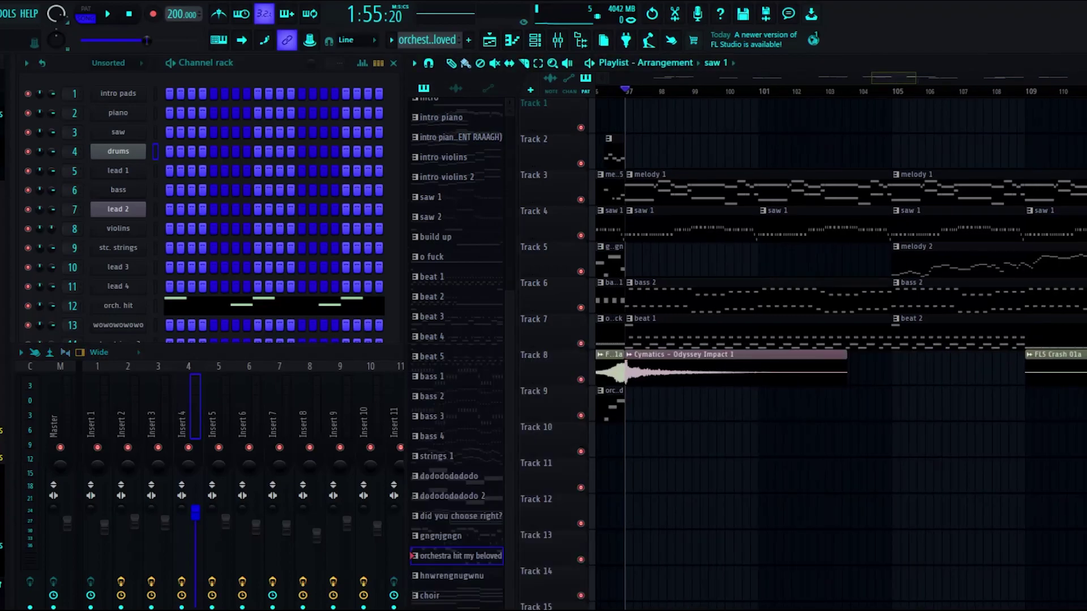
scroll(840, 348, right, 1)
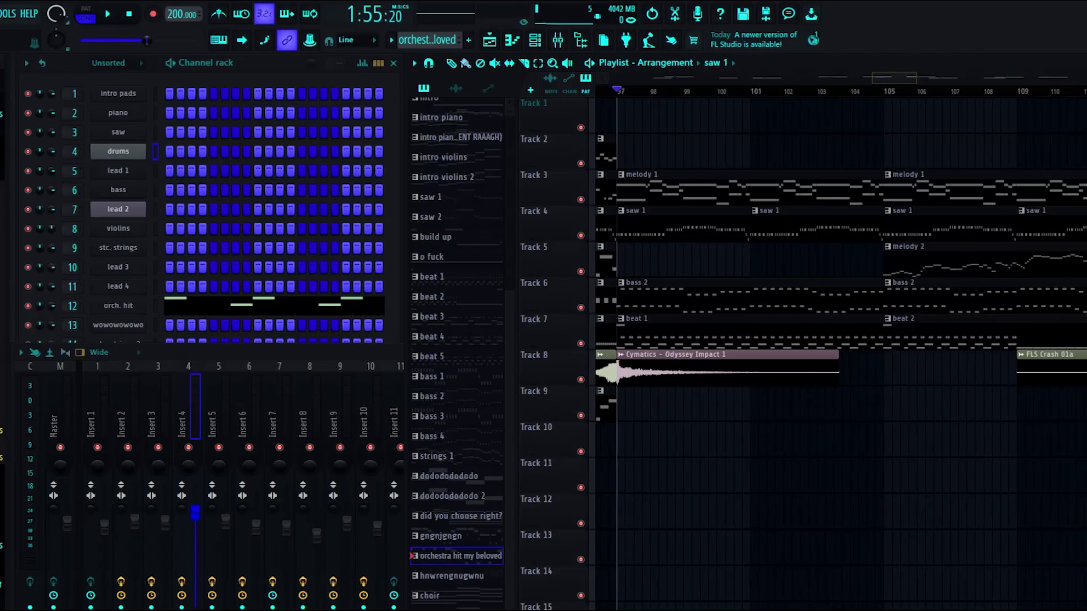
scroll(840, 345, left, 5)
scroll(840, 345, right, 2)
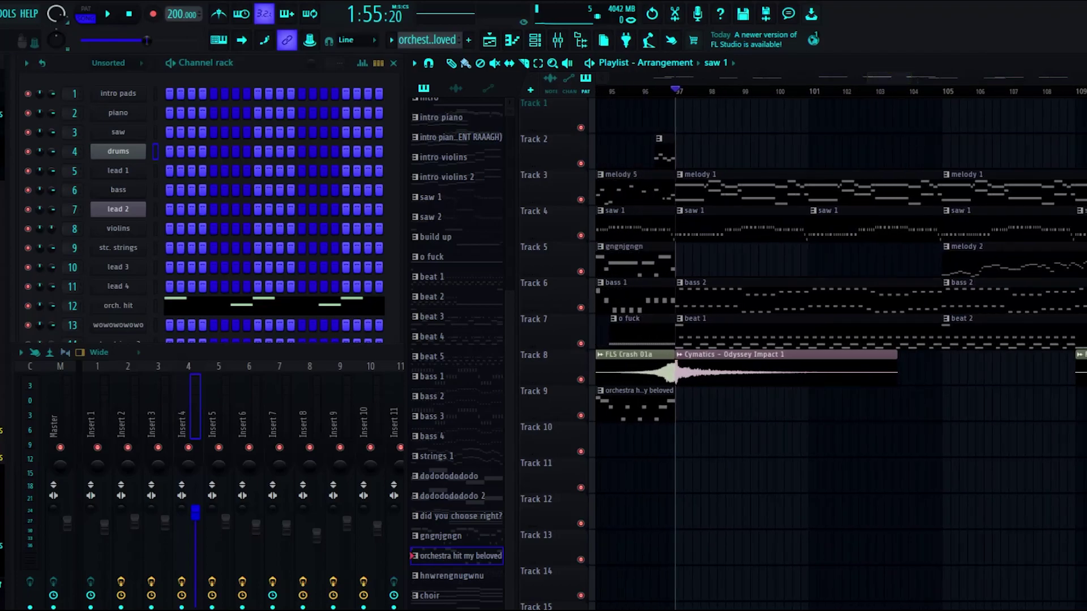
- Review the effect chains on mixer inserts 5 through 15, ending back on Insert 8
click(215, 416)
click(246, 416)
click(276, 416)
click(306, 416)
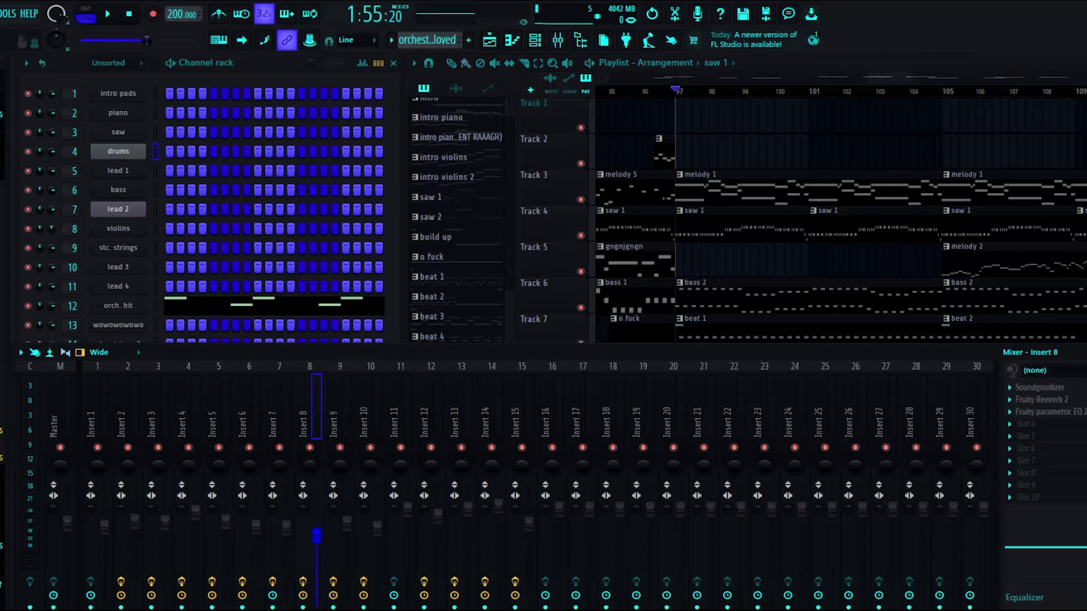
key(Right)
key(Right)
key(Right)
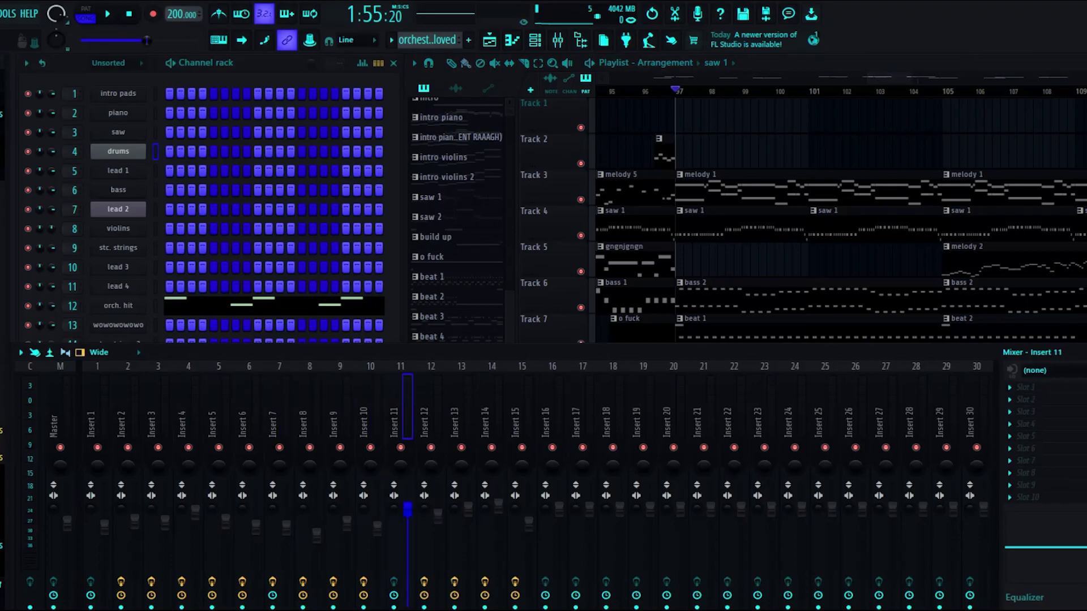
key(Left)
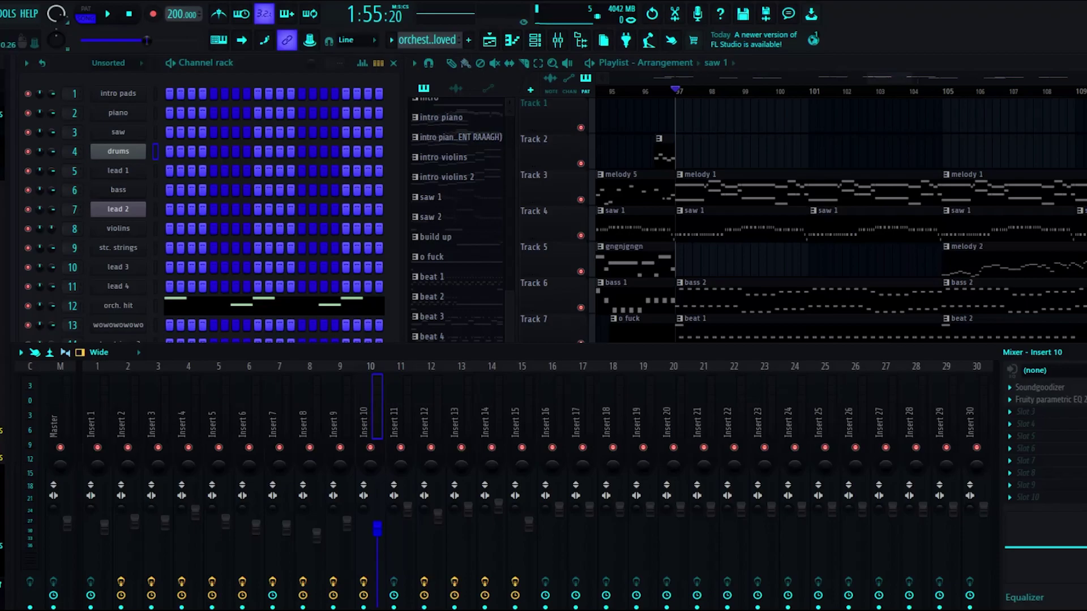
key(Right)
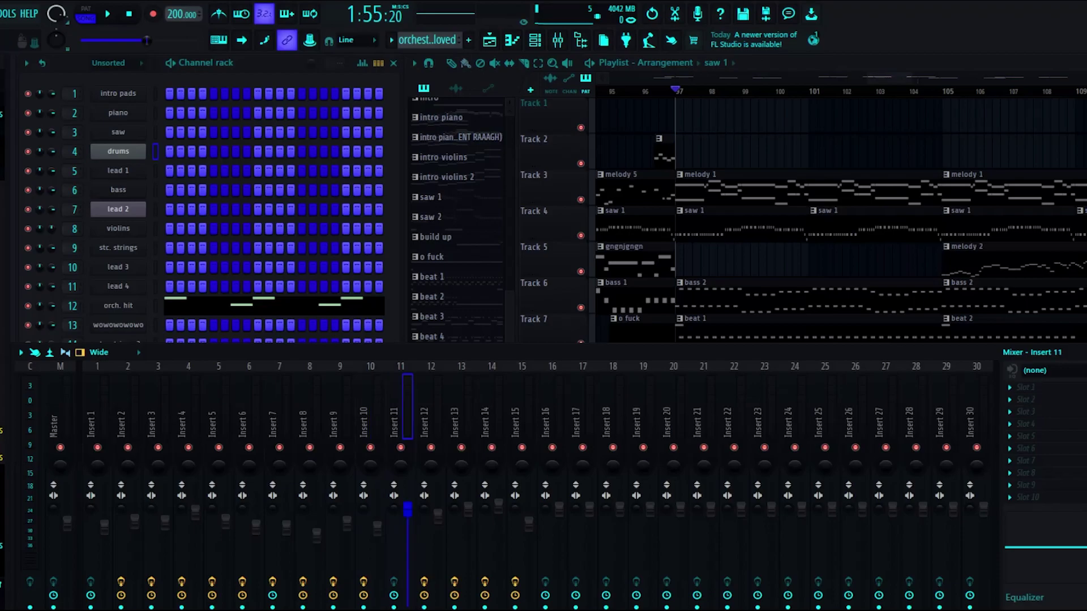
key(Right)
key(Right)
key(Right)
key(Right)
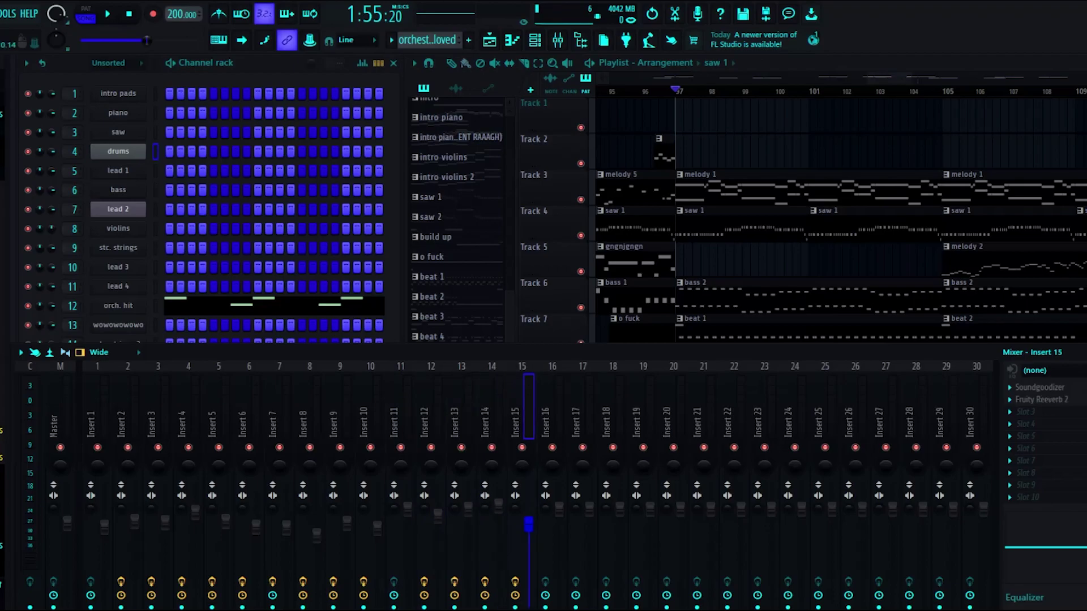
key(Left)
key(Left)
key(Left)
key(Left)
key(Left)
key(Left)
key(Left)
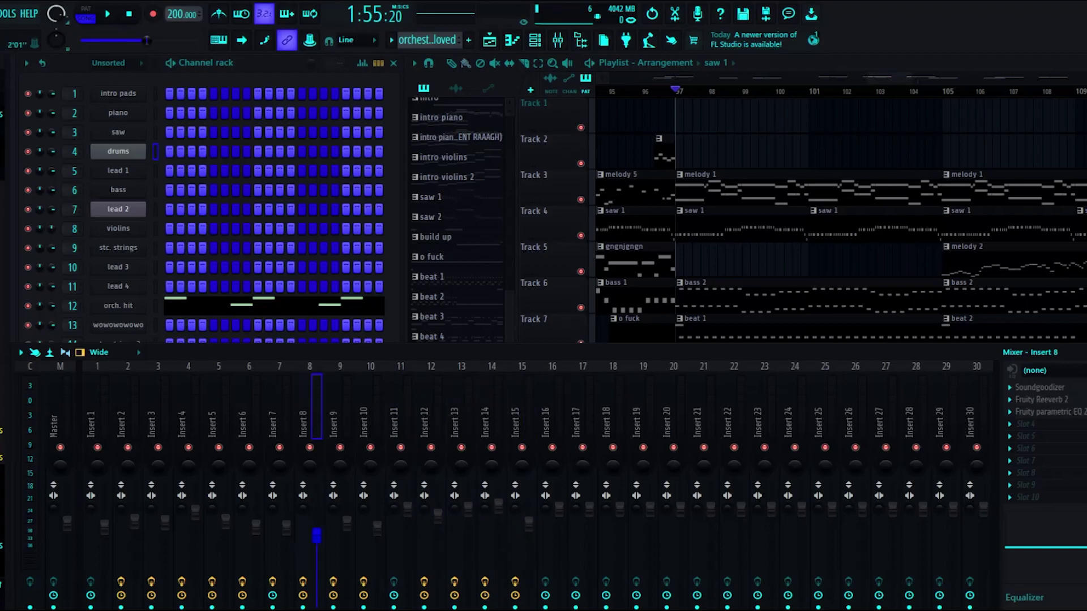
- Set the song playhead to bar 105, where melody 2 starts on Track 5
drag(737, 142, 695, 142)
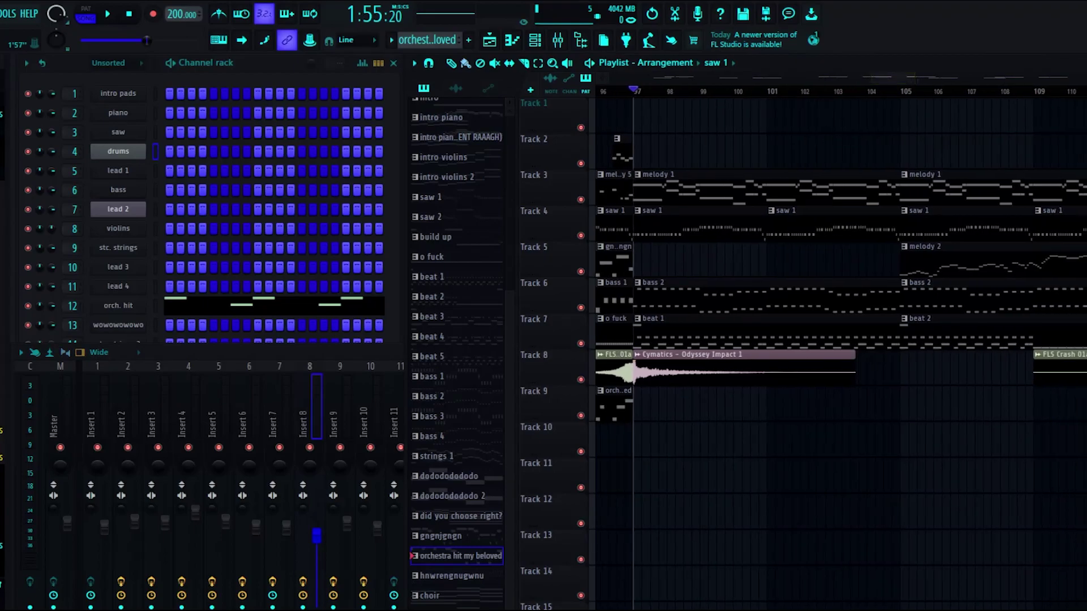
click(658, 91)
key(space)
drag(900, 142, 691, 141)
click(691, 91)
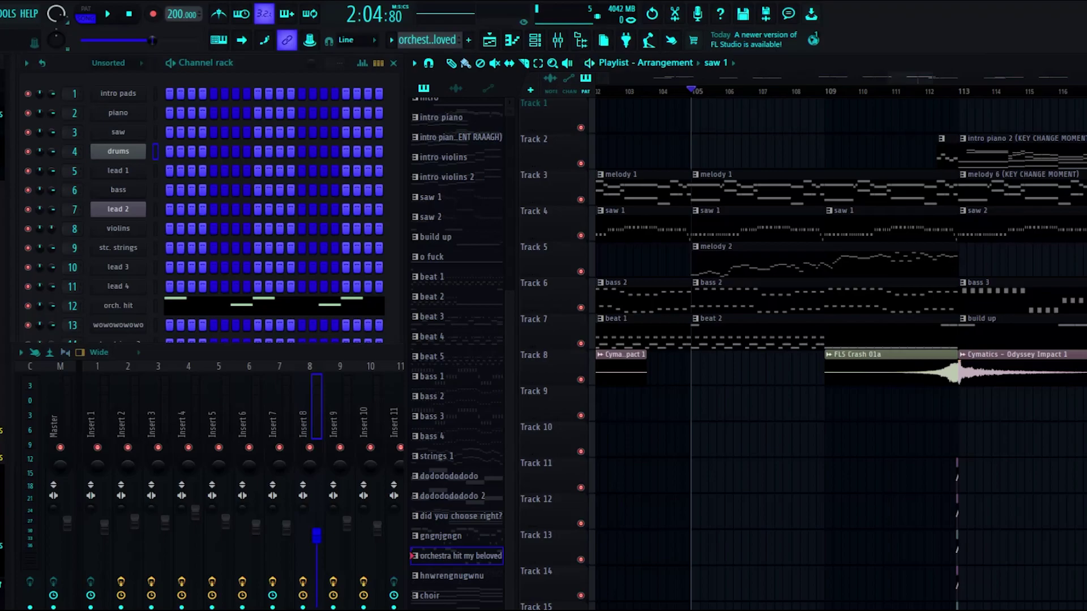
- Examine the fine-tuning and pitch automation clips on Tracks 11 to 18 just before bar 113
scroll(840, 470, right, 5)
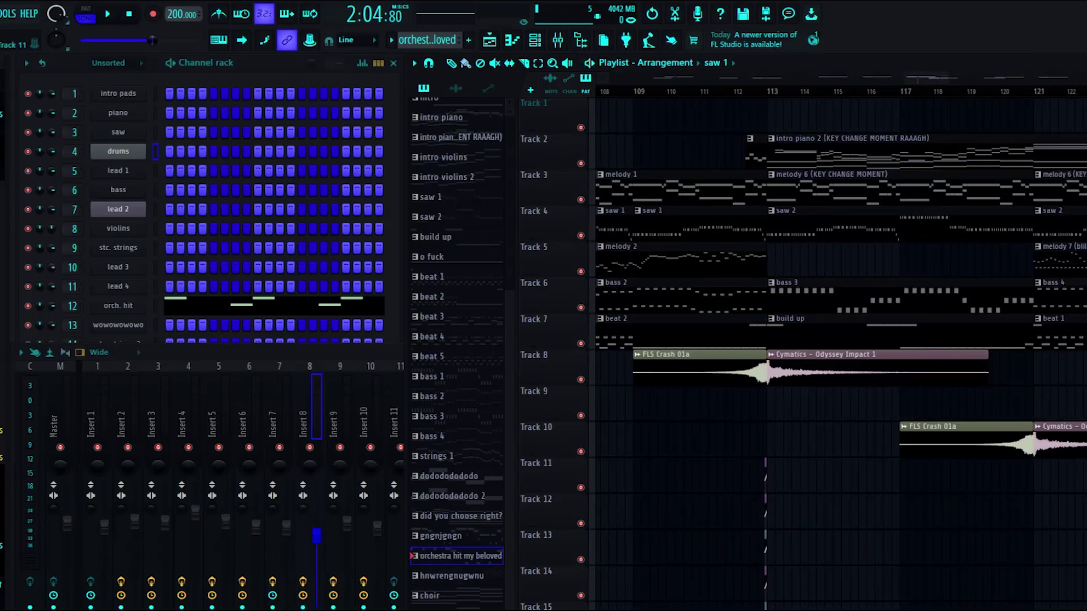
scroll(840, 470, down, 4)
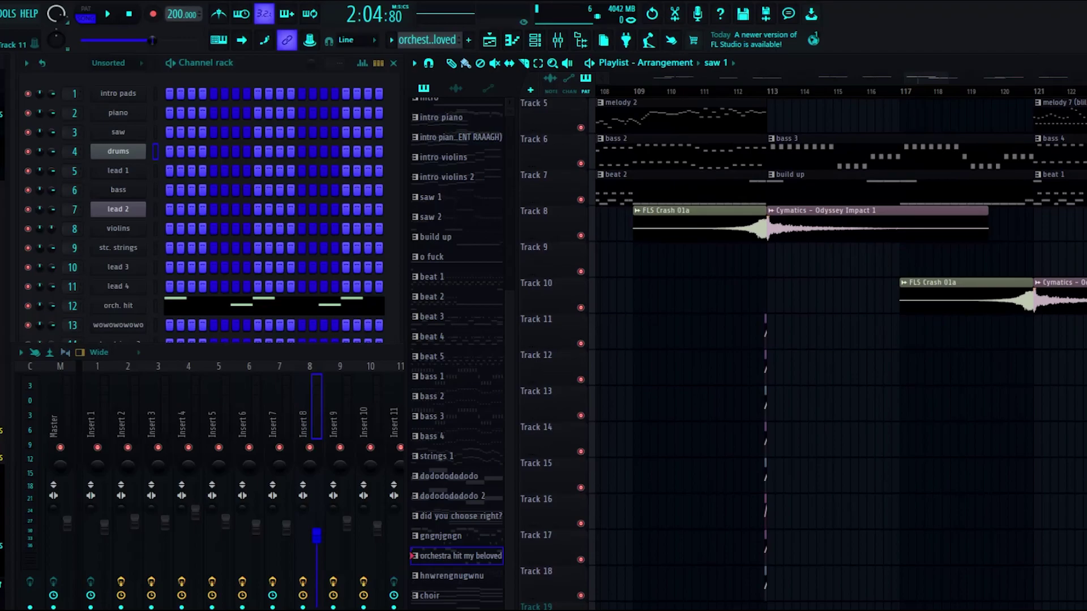
scroll(841, 469, down, 3)
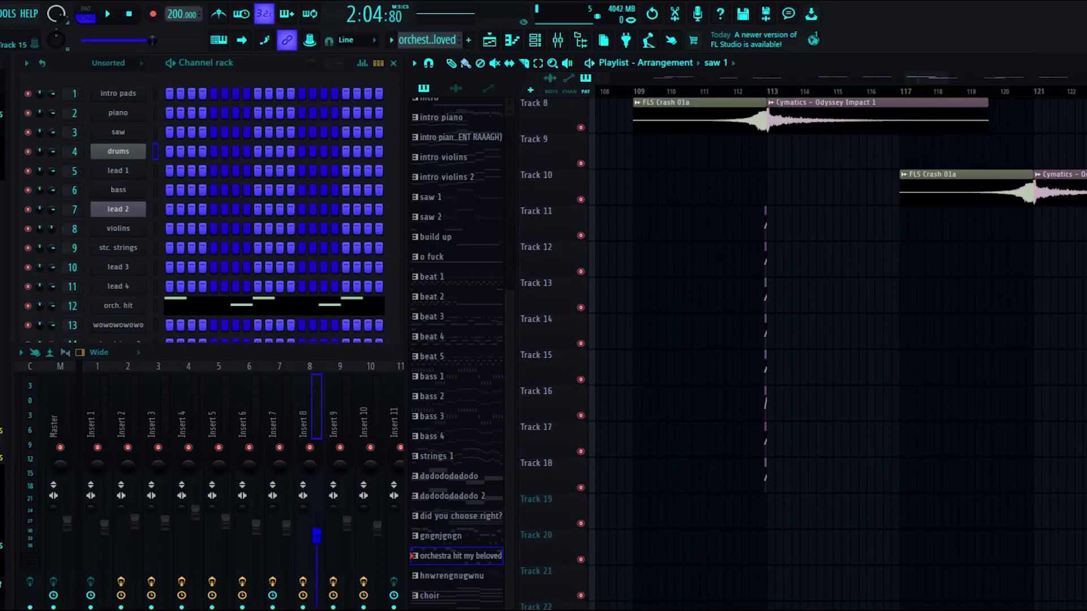
ctrl+scroll(758, 283, up, 5)
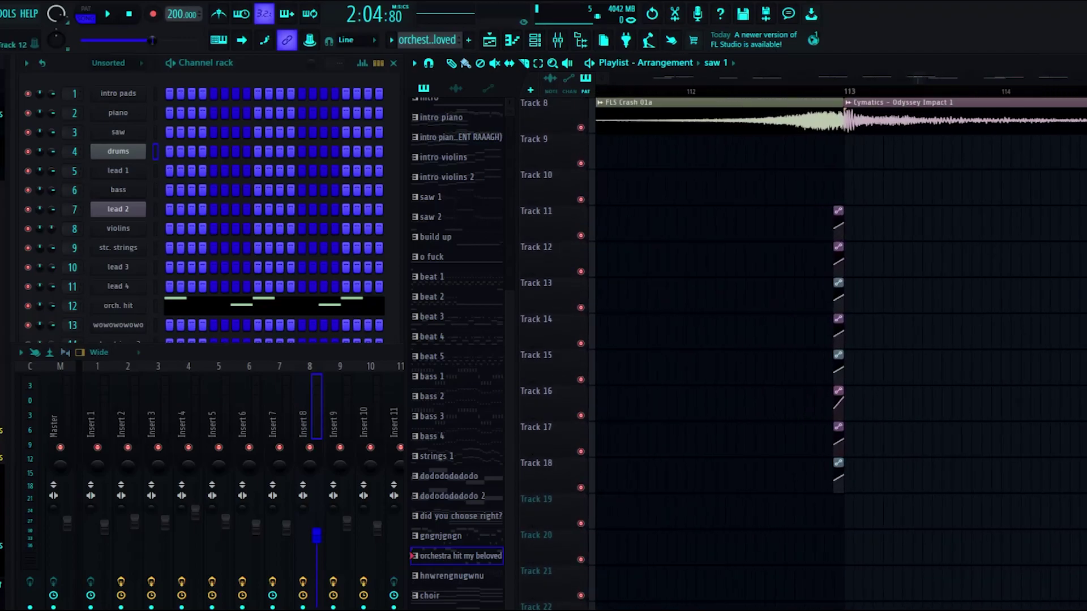
ctrl+scroll(849, 283, up, 5)
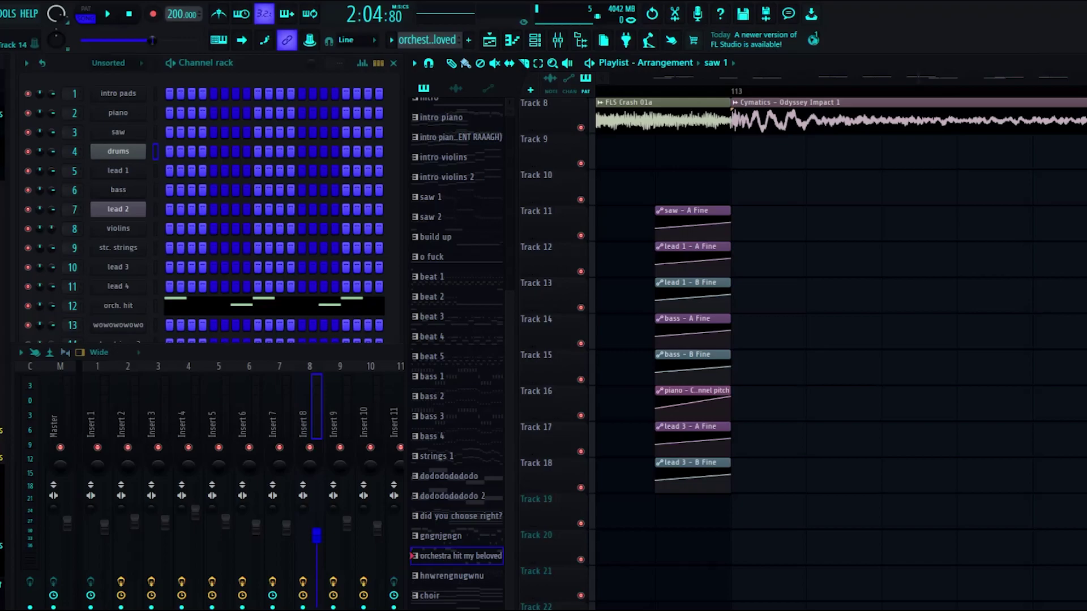
scroll(863, 335, down, 6)
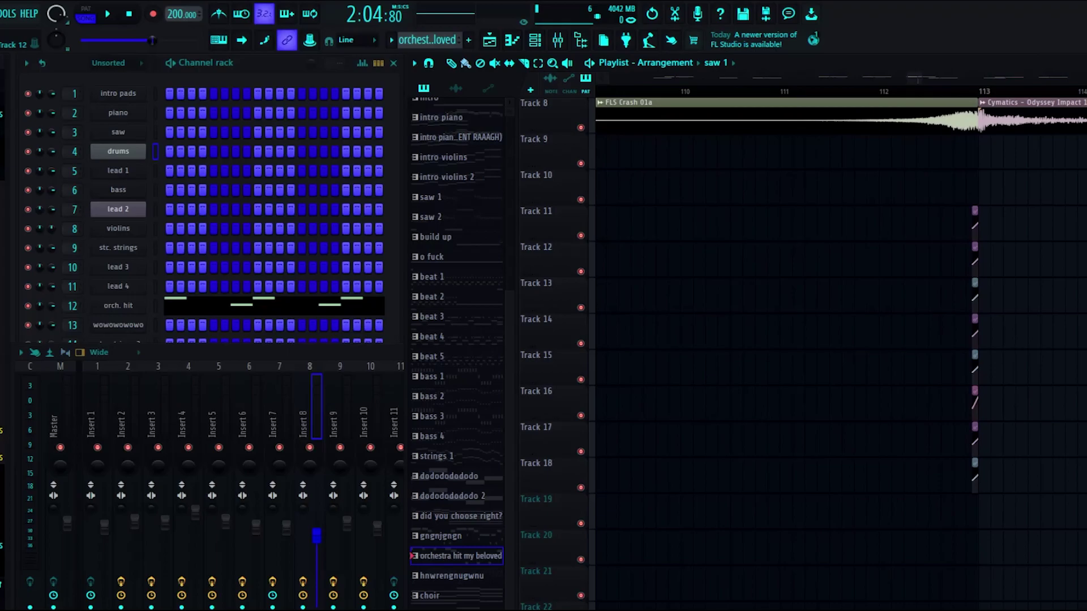
- Select the melody 6 (KEY CHANGE MOMENT) pattern and set the song playhead to its start at bar 113
scroll(985, 260, up, 4)
click(1033, 192)
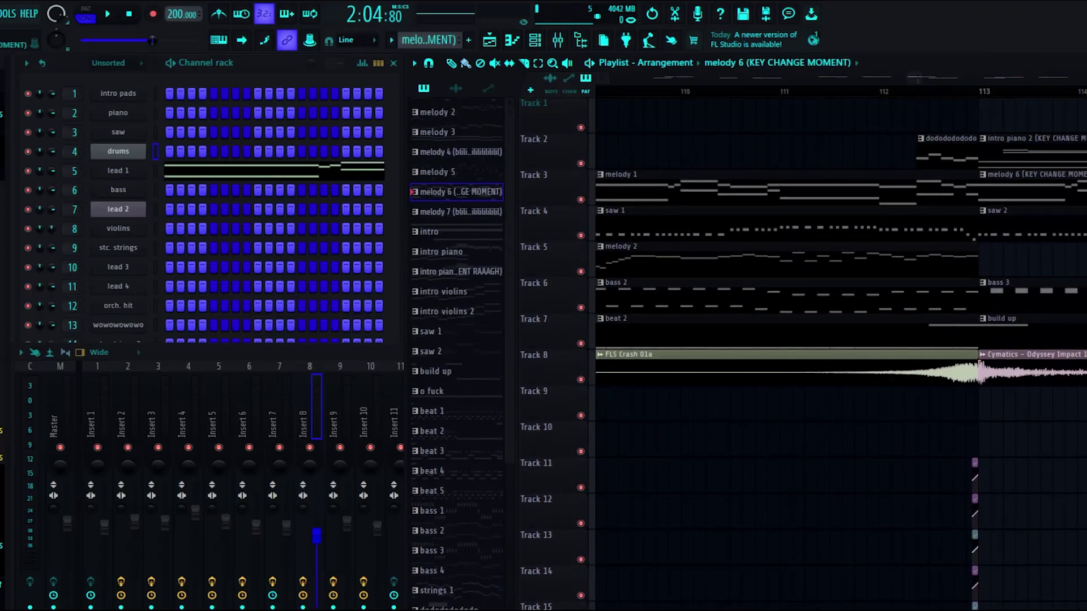
scroll(457, 192, up, 1)
scroll(617, 260, down, 4)
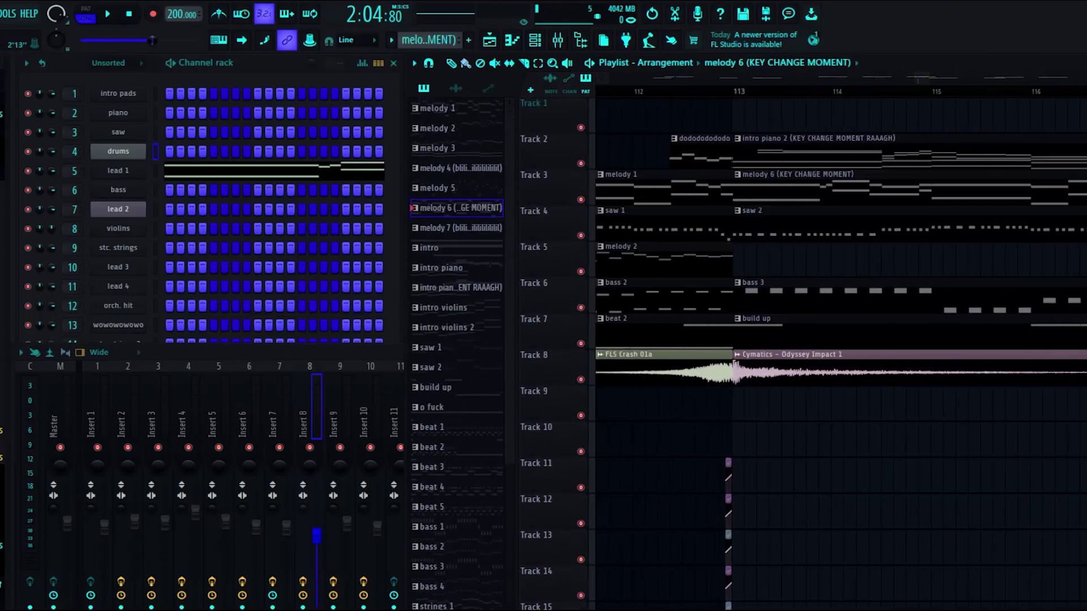
scroll(911, 261, down, 1)
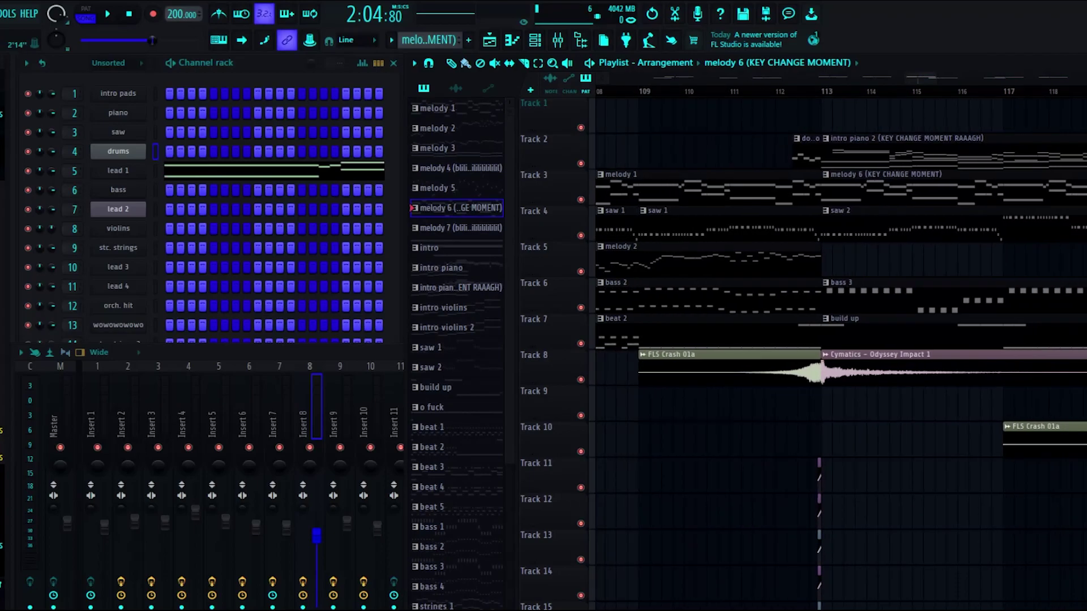
click(822, 90)
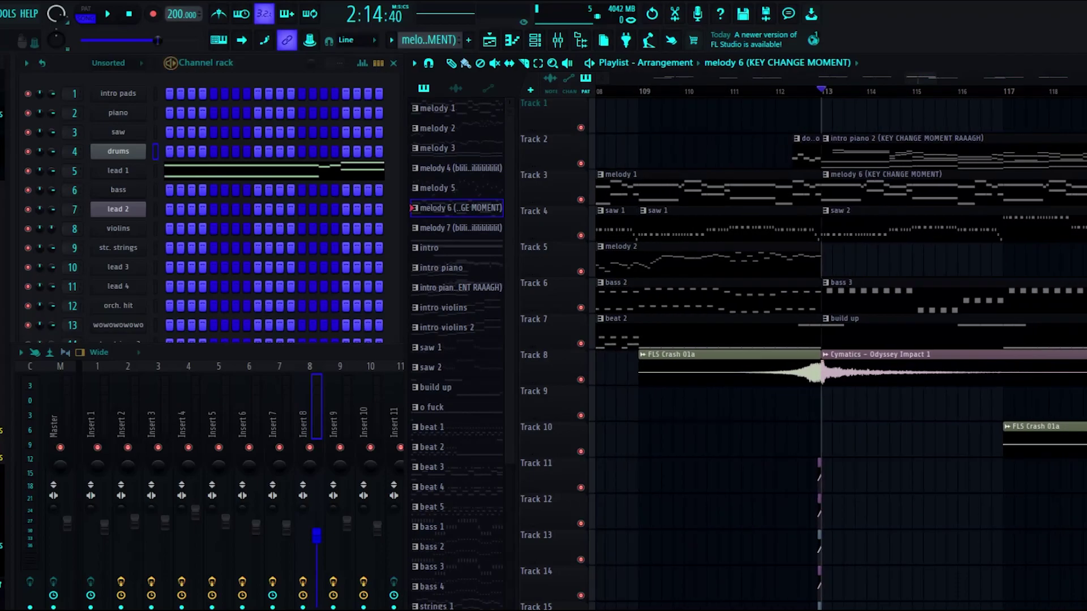
- Audition the melody 6 (KEY CHANGE MOMENT) pattern on its own, and return to song mode
click(170, 63)
key(space)
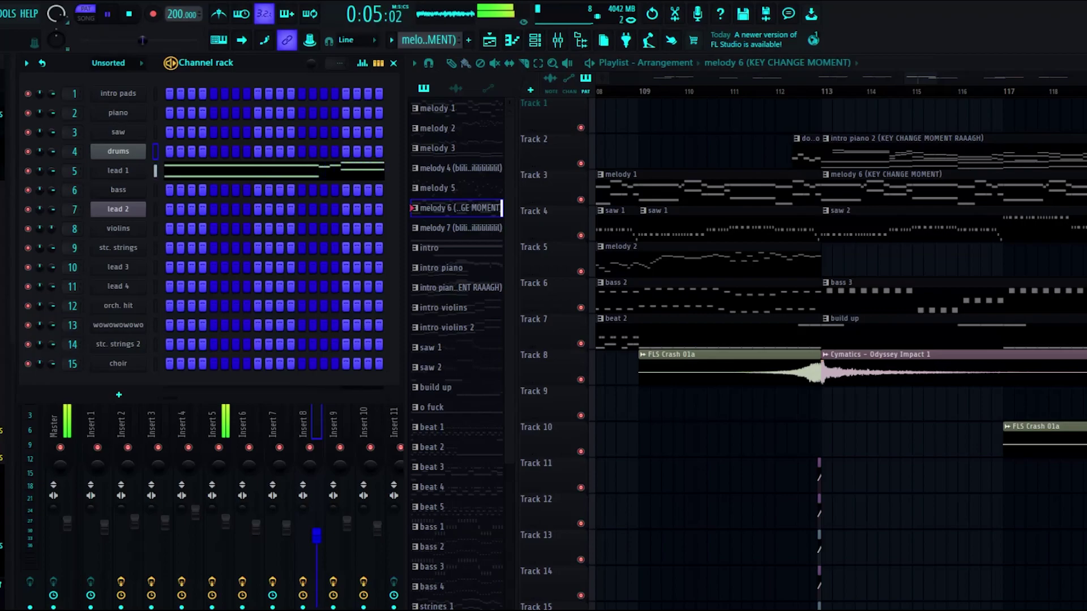
key(space)
right_click(752, 475)
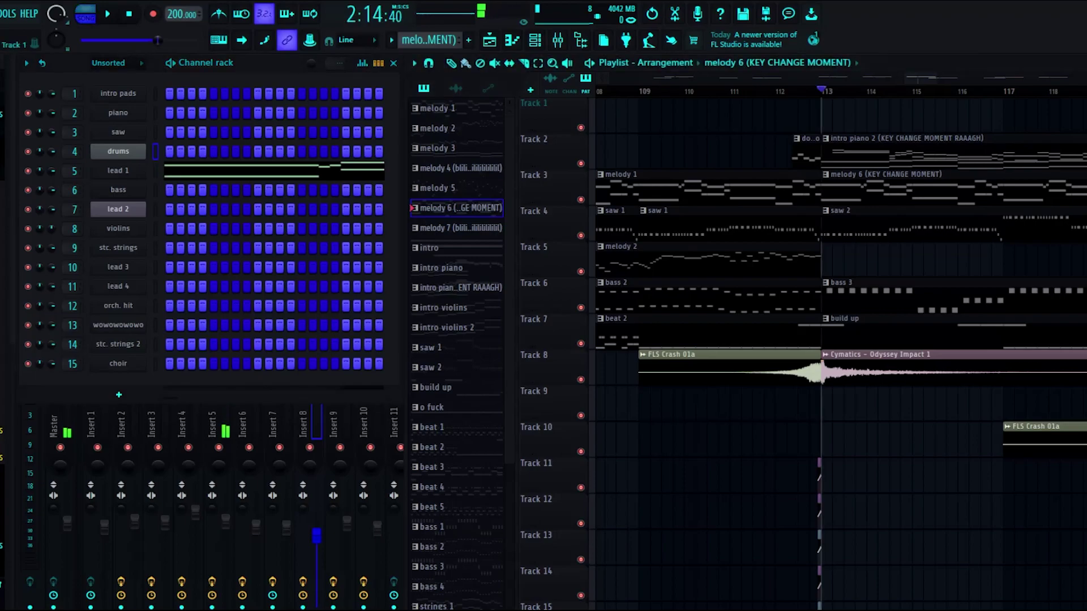
- Mute the automation on Track 11 and briefly replay the melody 6 pattern in pattern mode
click(581, 487)
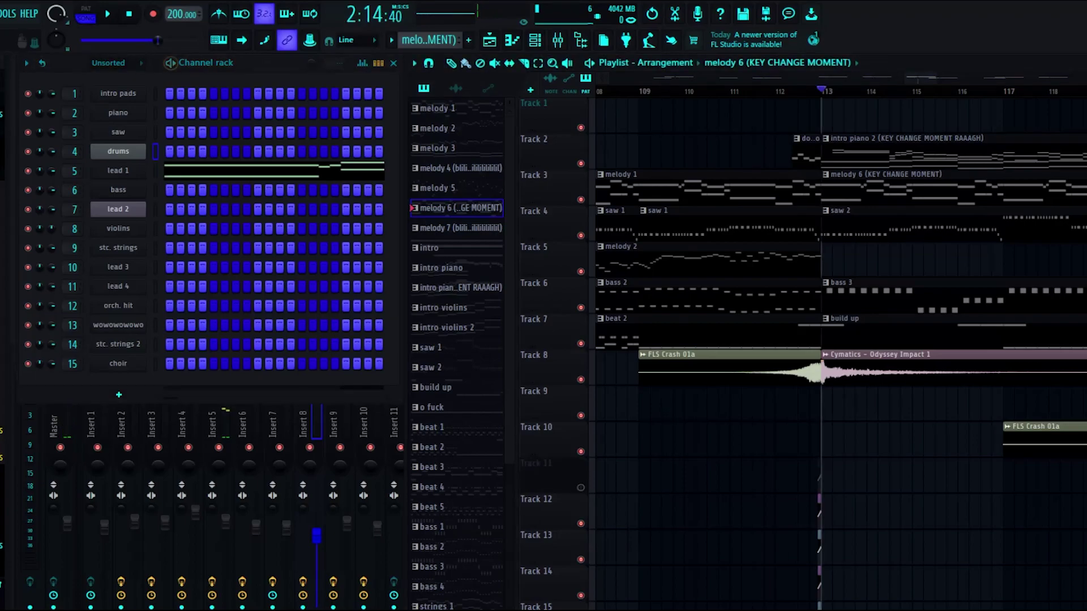
click(171, 63)
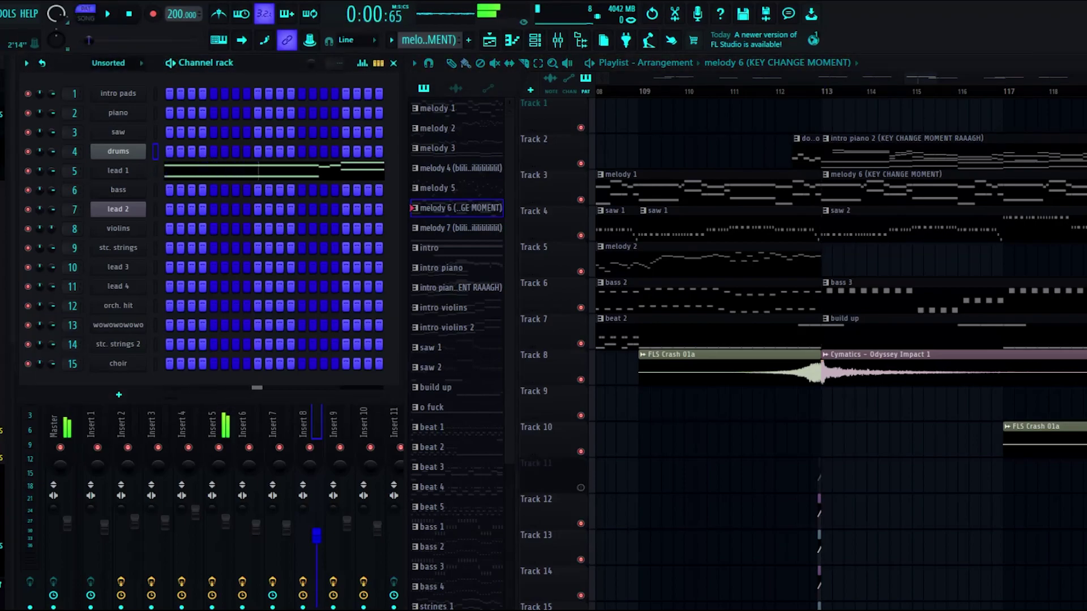
key(space)
key(l)
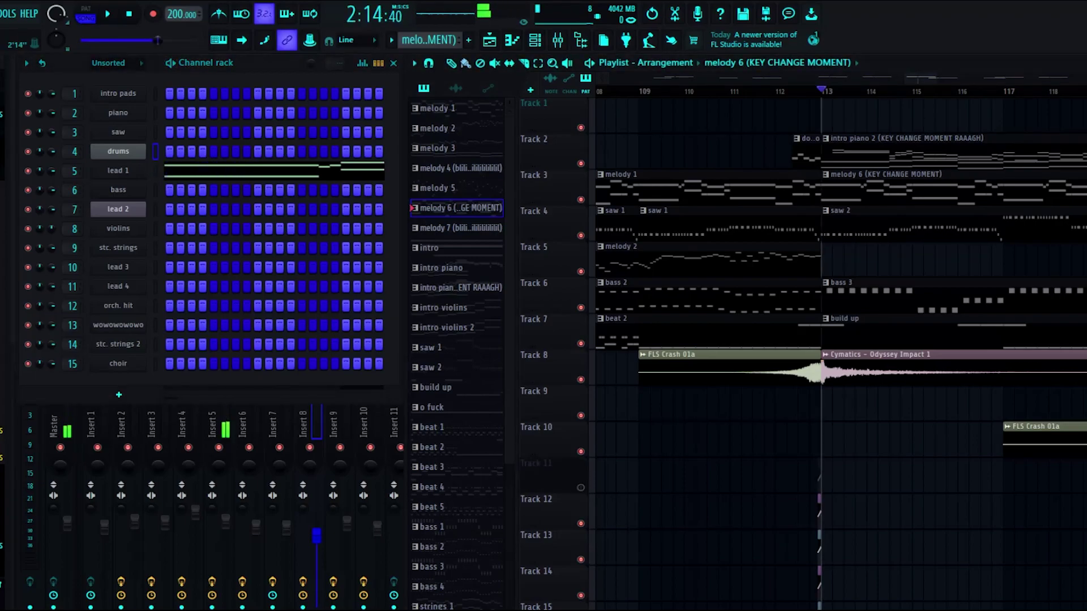
- Solo Track 3 and play melody 6 from bar 113, once alone and once with Track 11's automation enabled
right_click(580, 200)
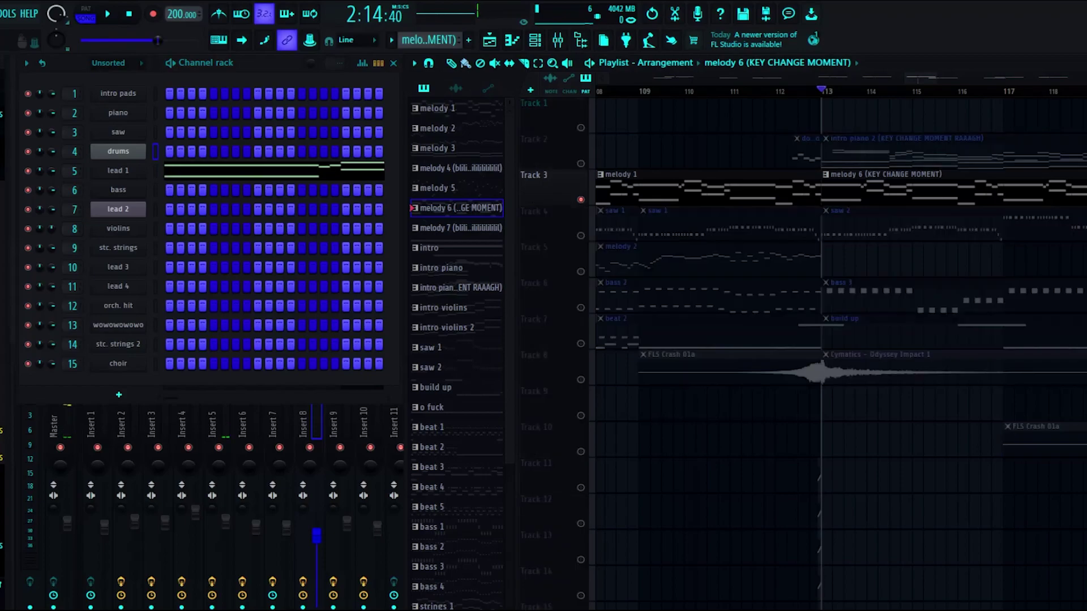
key(space)
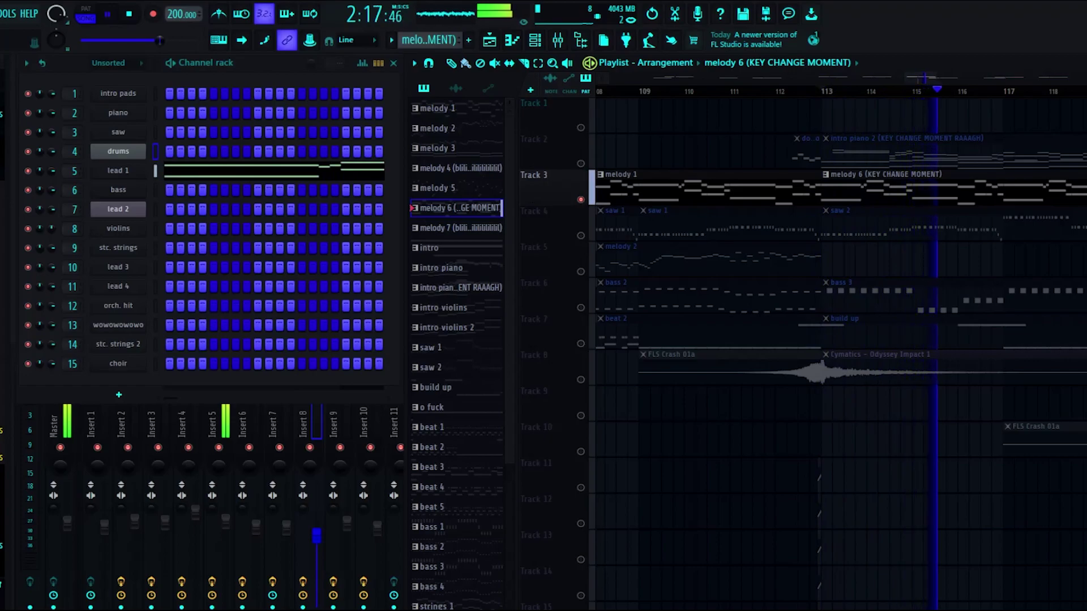
key(space)
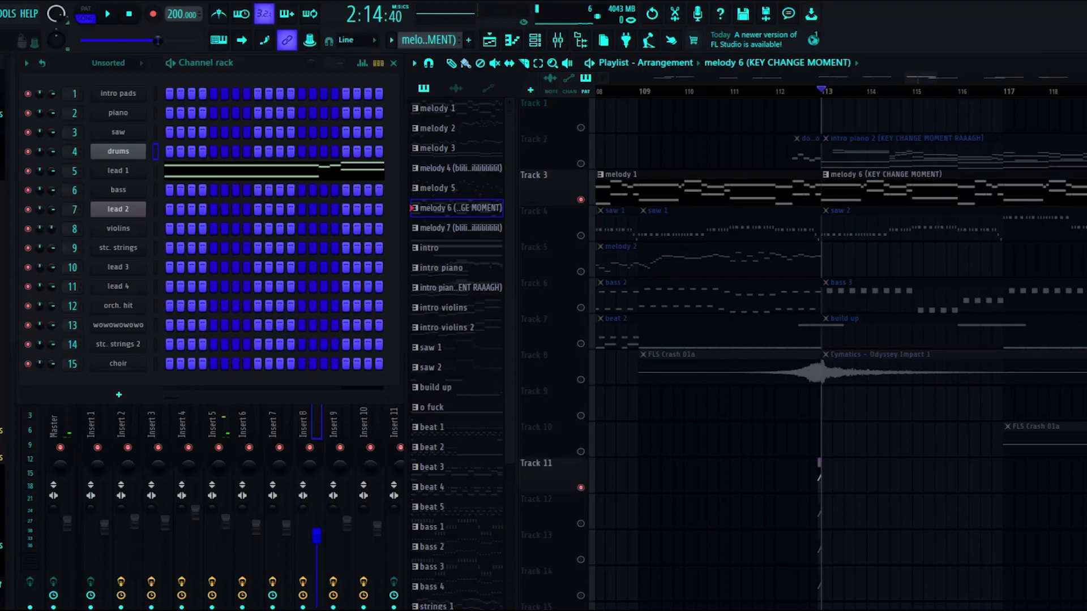
key(space)
key(space)
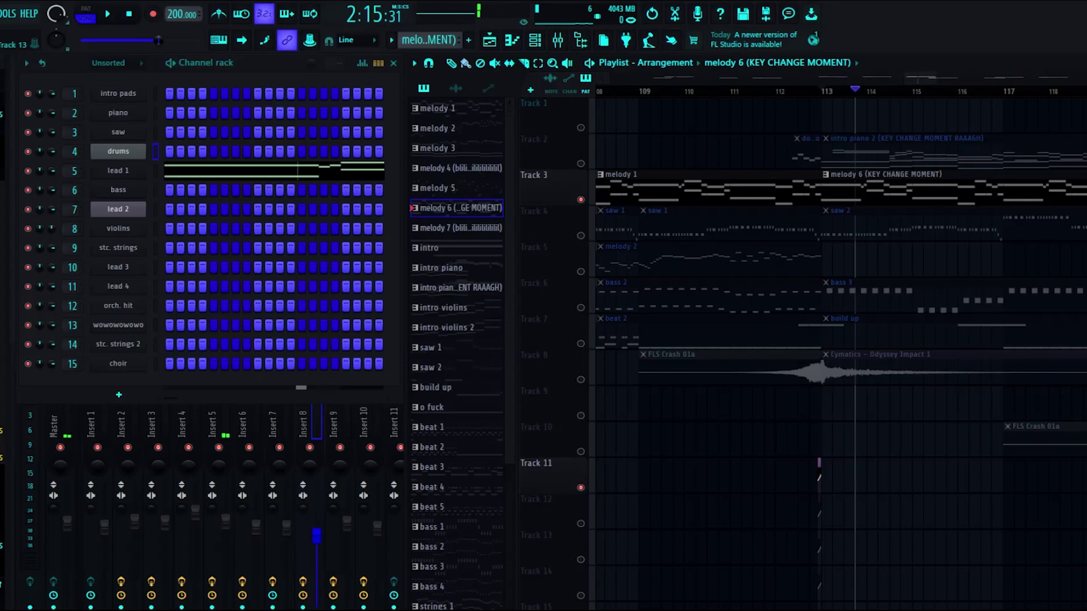
- Turn Track 11 off and end Track 3's solo so that all playlist tracks are active
scroll(835, 340, up, 8)
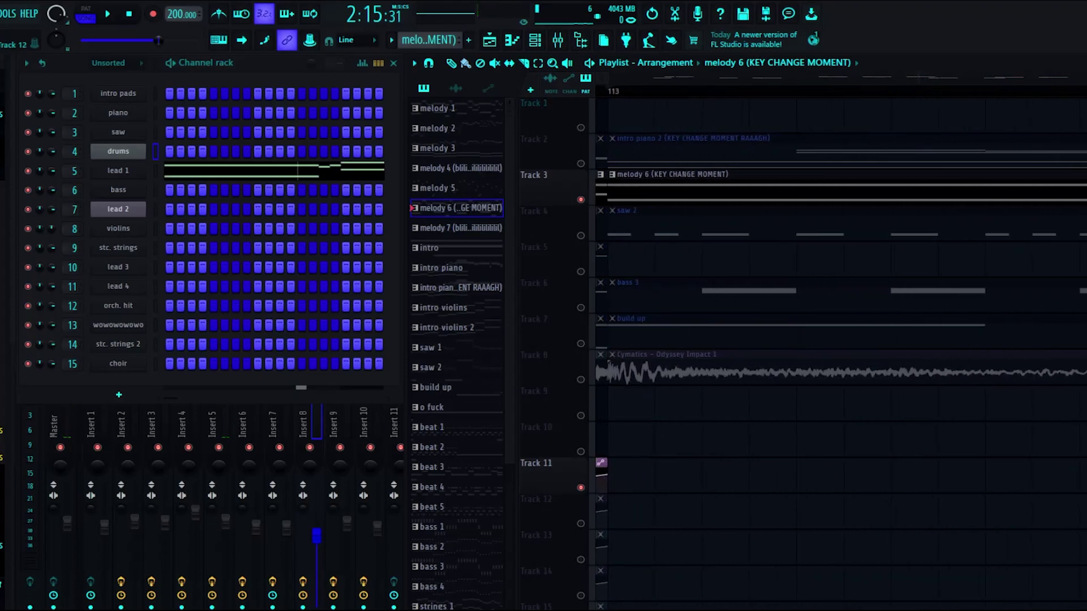
scroll(654, 510, down, 1)
scroll(653, 476, down, 4)
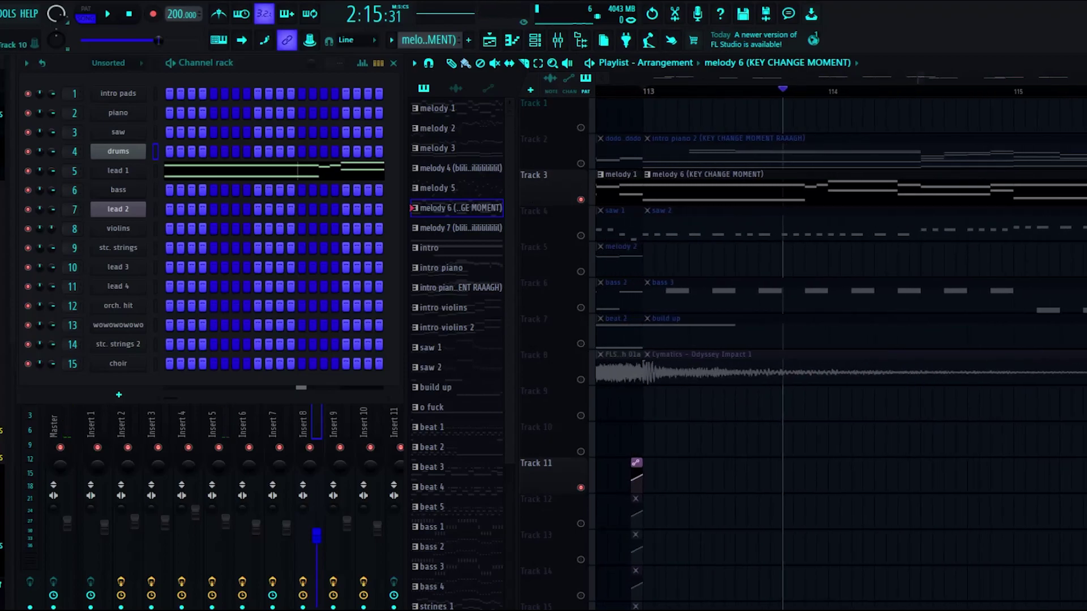
scroll(614, 441, down, 4)
click(581, 488)
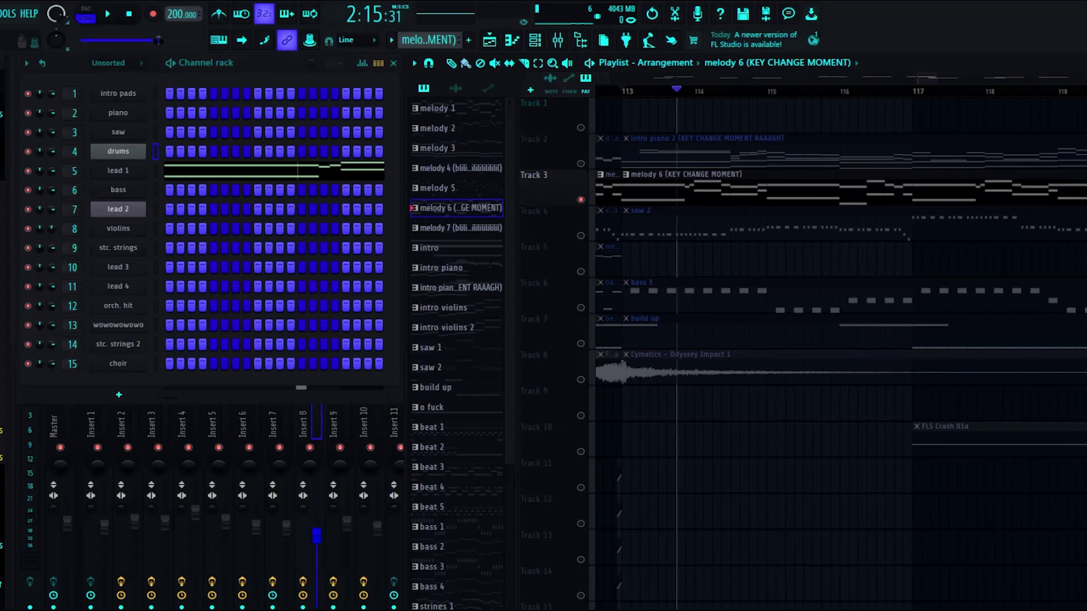
right_click(581, 200)
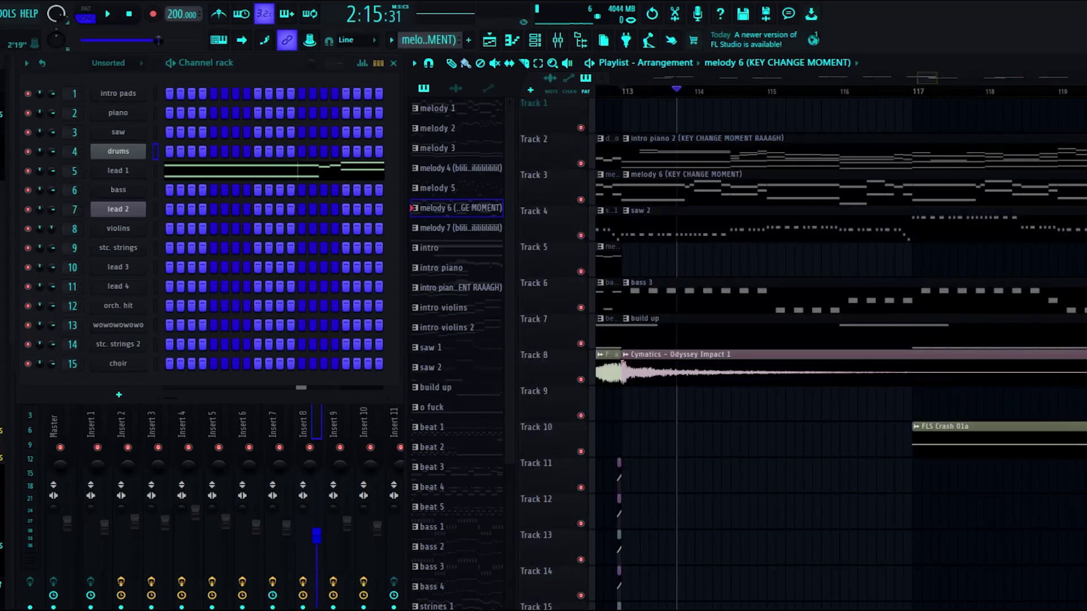
- Play the full arrangement across the key change from just before bar 113, and return the playhead to bar 113
scroll(841, 348, left, 3)
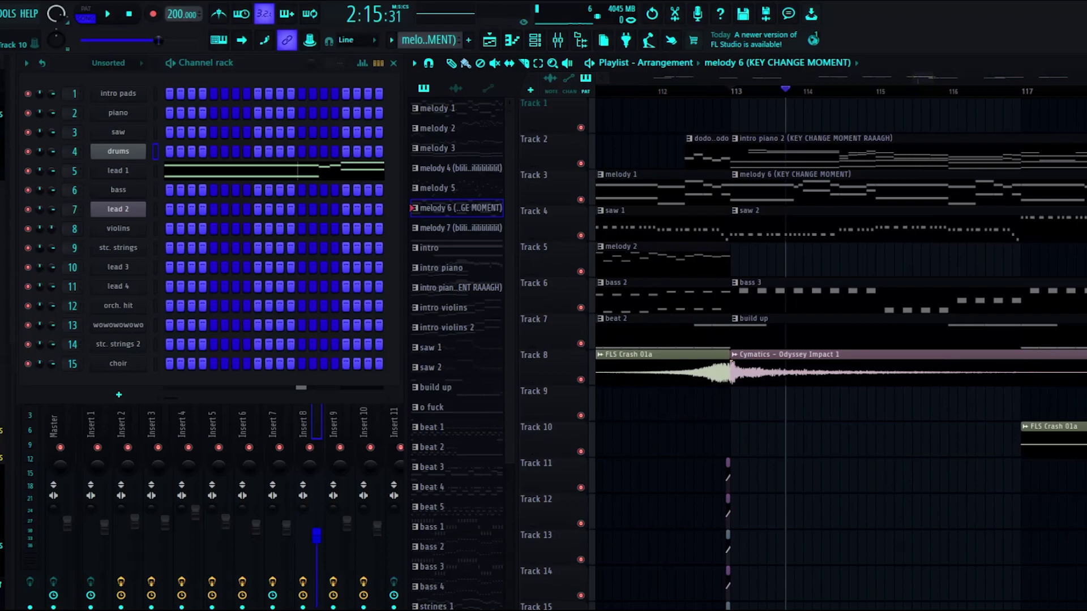
scroll(871, 439, down, 2)
scroll(770, 116, down, 2)
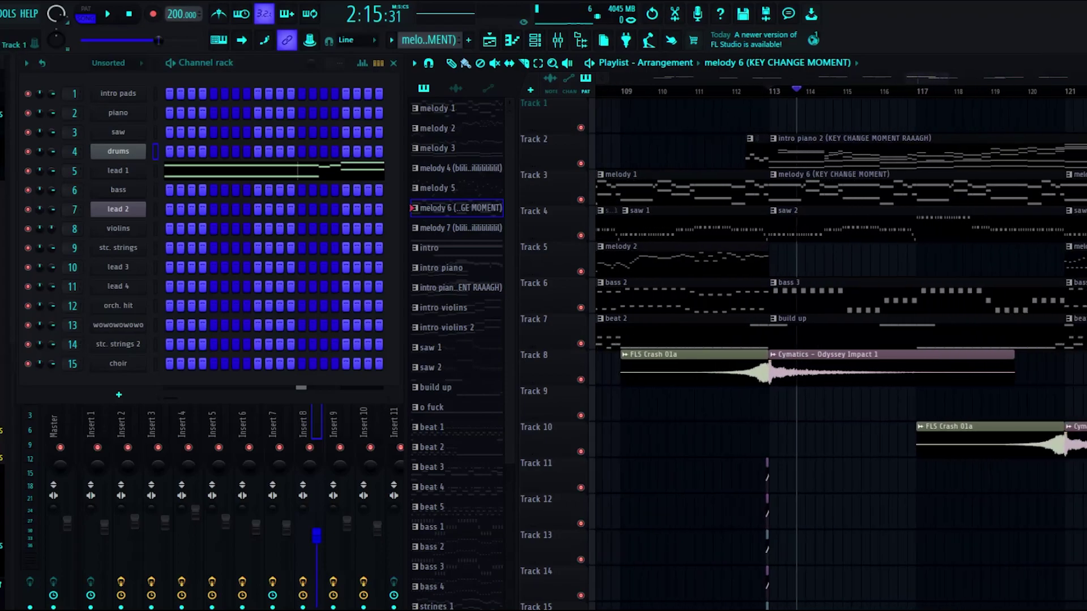
scroll(769, 116, down, 1)
scroll(787, 116, up, 1)
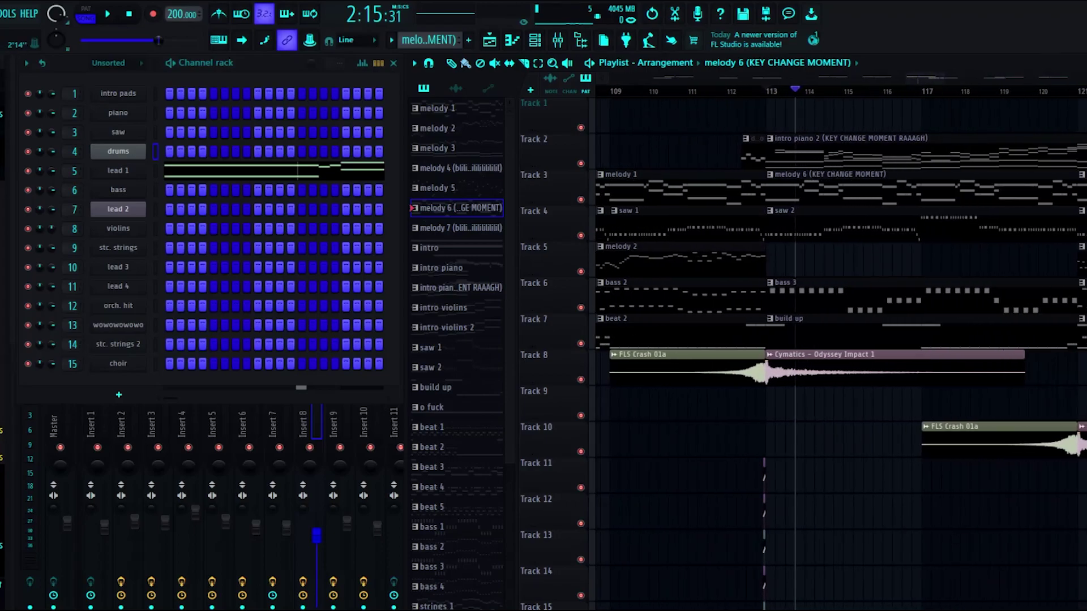
click(746, 91)
key(space)
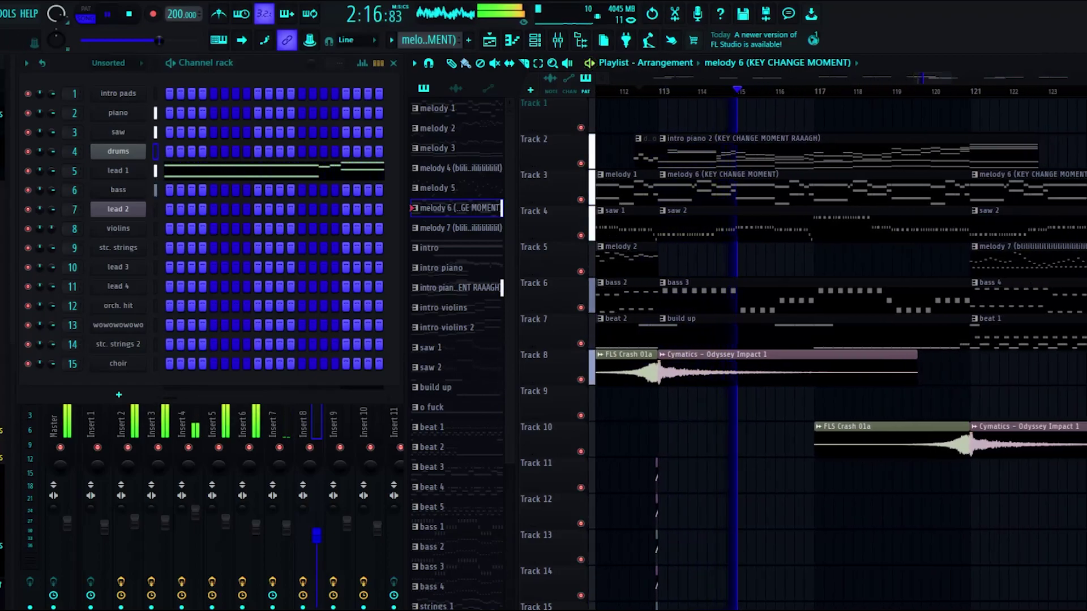
key(space)
click(658, 91)
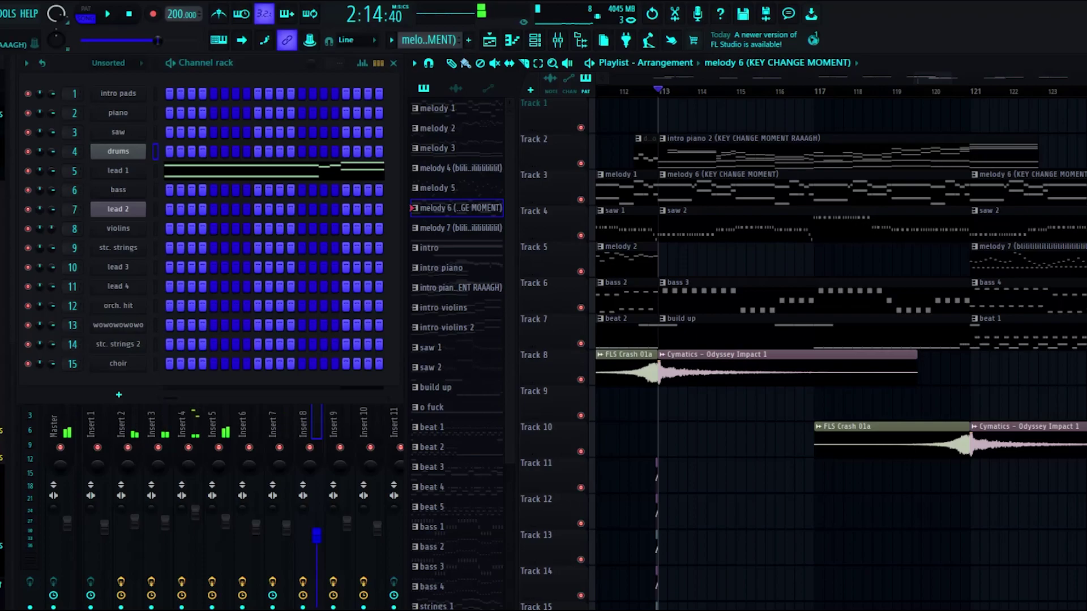
- Open the piano channel's notes for intro piano 2 (KEY CHANGE MOMENT RAAAGH) in the piano roll and examine its low and high notes
click(742, 152)
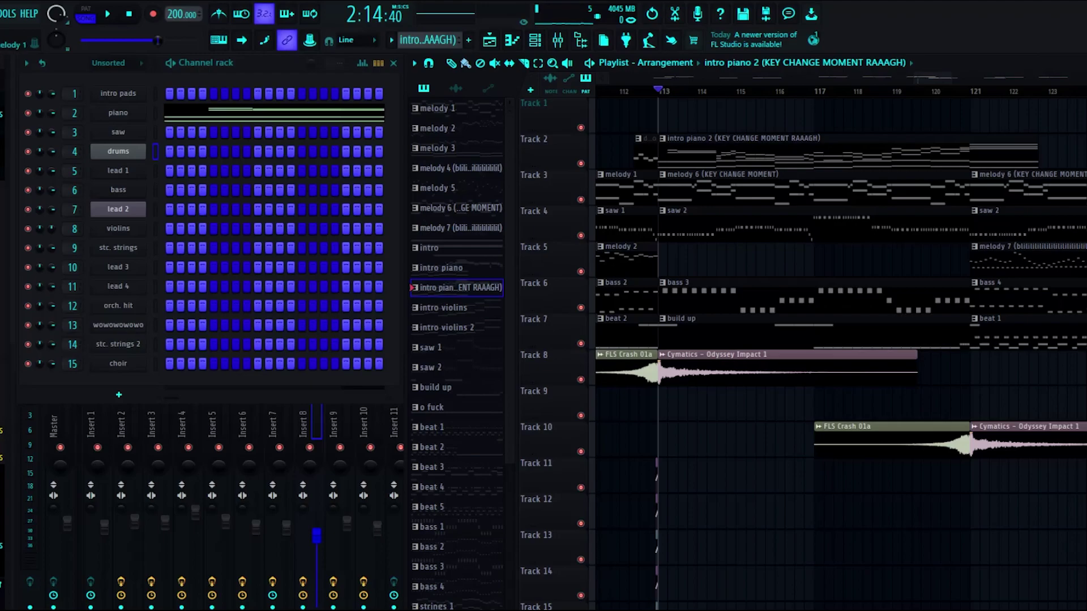
click(118, 114)
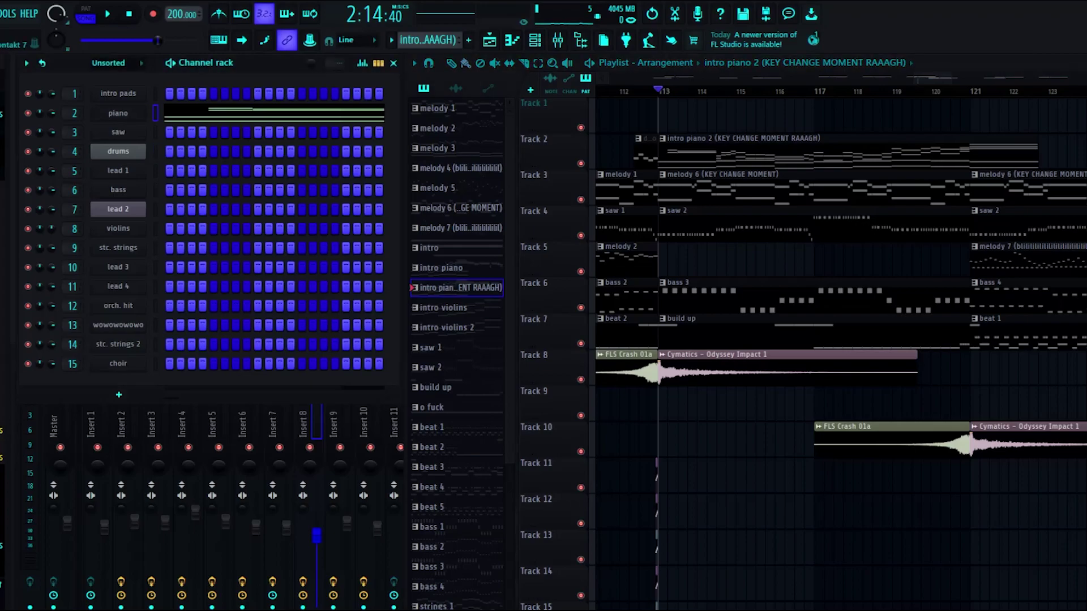
key(F7)
scroll(529, 340, down, 5)
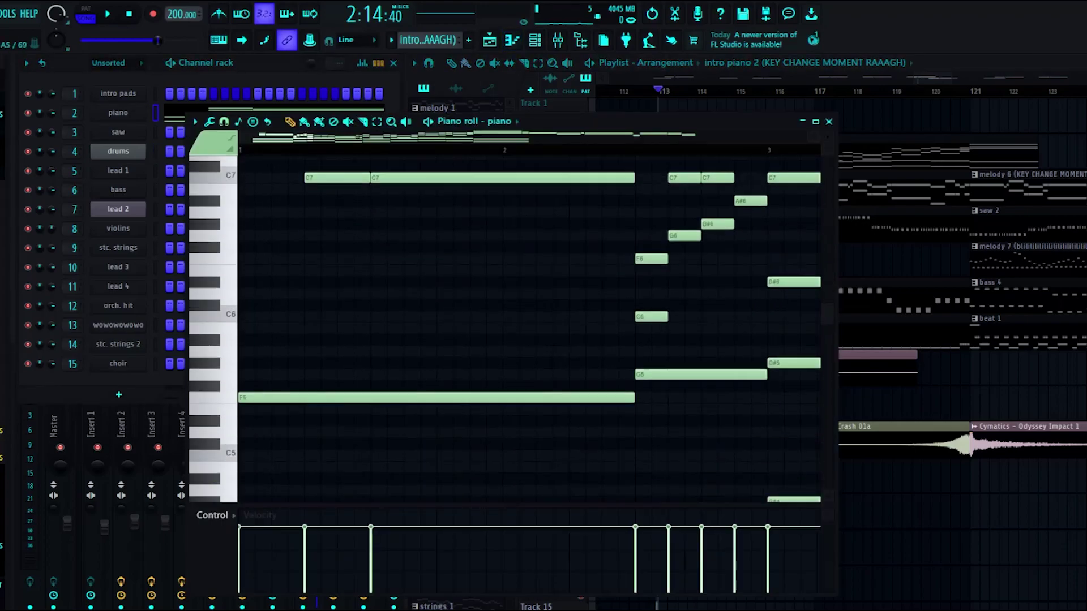
scroll(529, 340, up, 3)
scroll(530, 340, down, 1)
scroll(529, 317, down, 6)
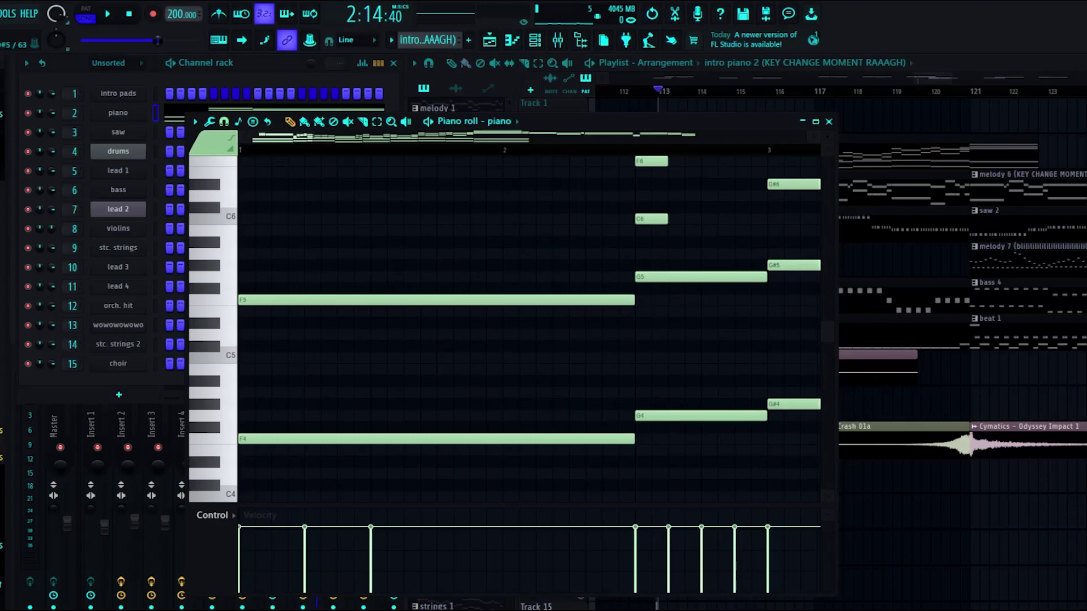
scroll(530, 328, up, 6)
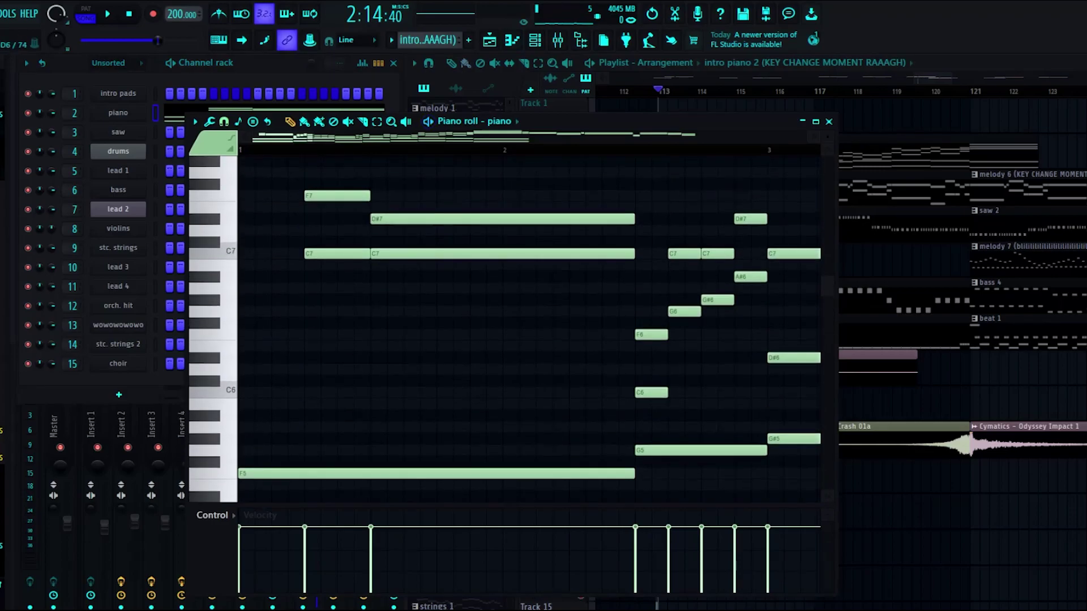
scroll(529, 328, down, 10)
scroll(529, 328, up, 12)
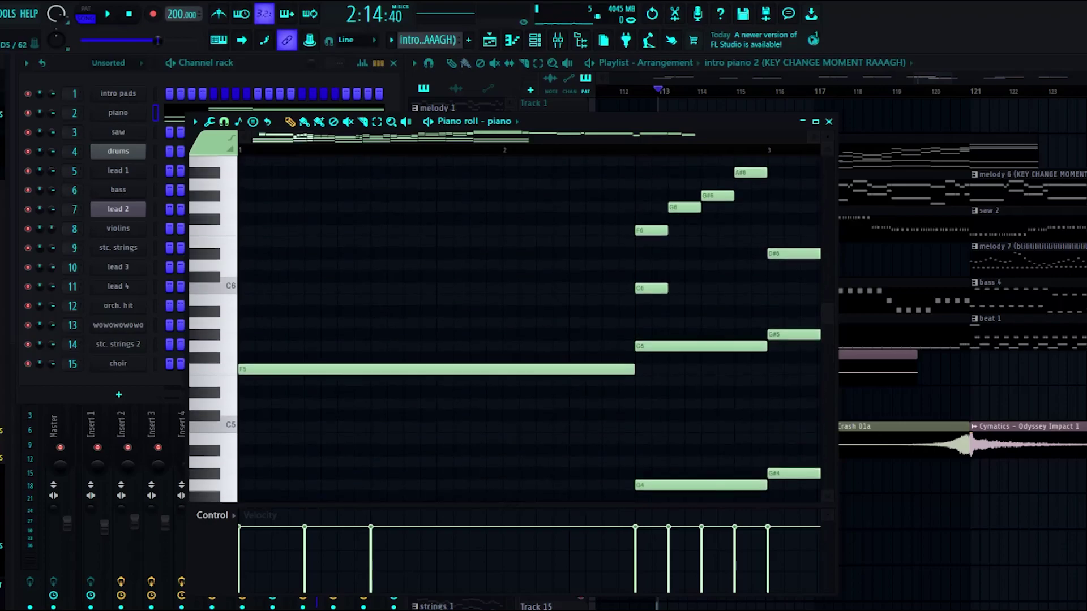
scroll(530, 329, down, 6)
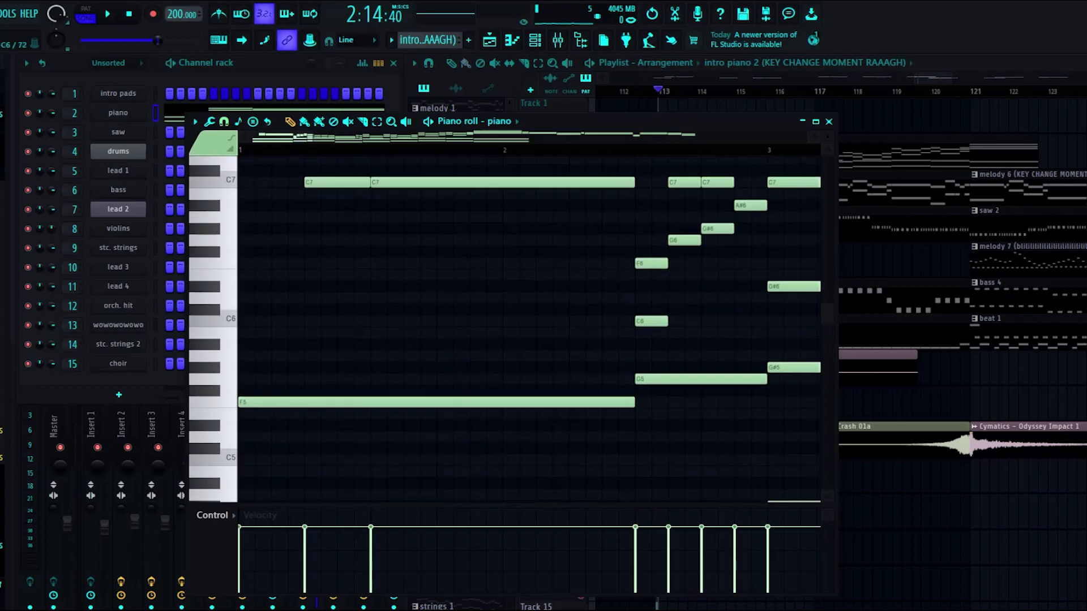
scroll(529, 328, down, 7)
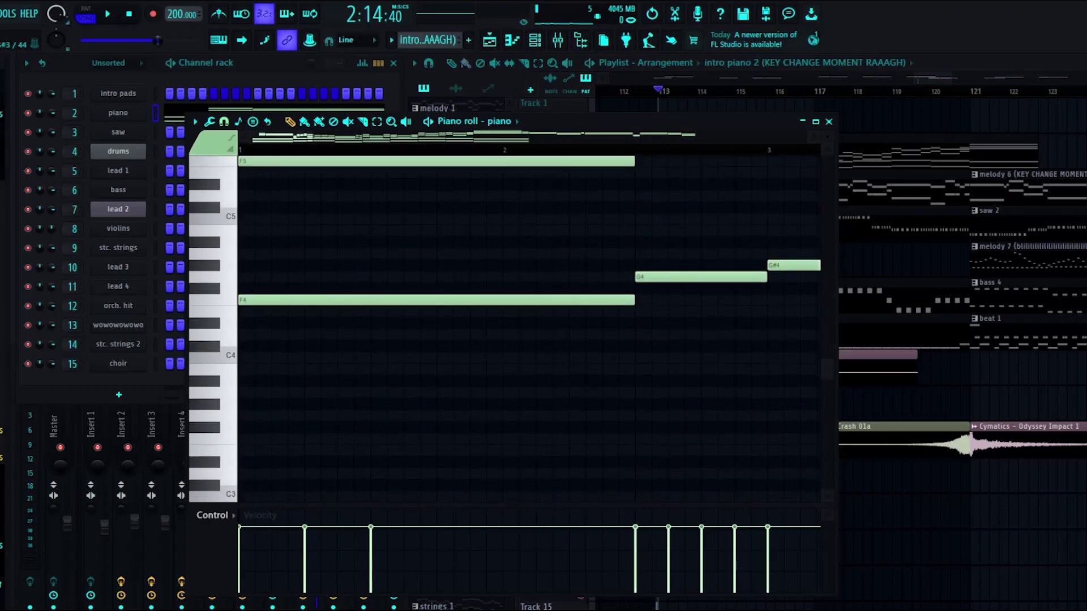
scroll(529, 329, up, 5)
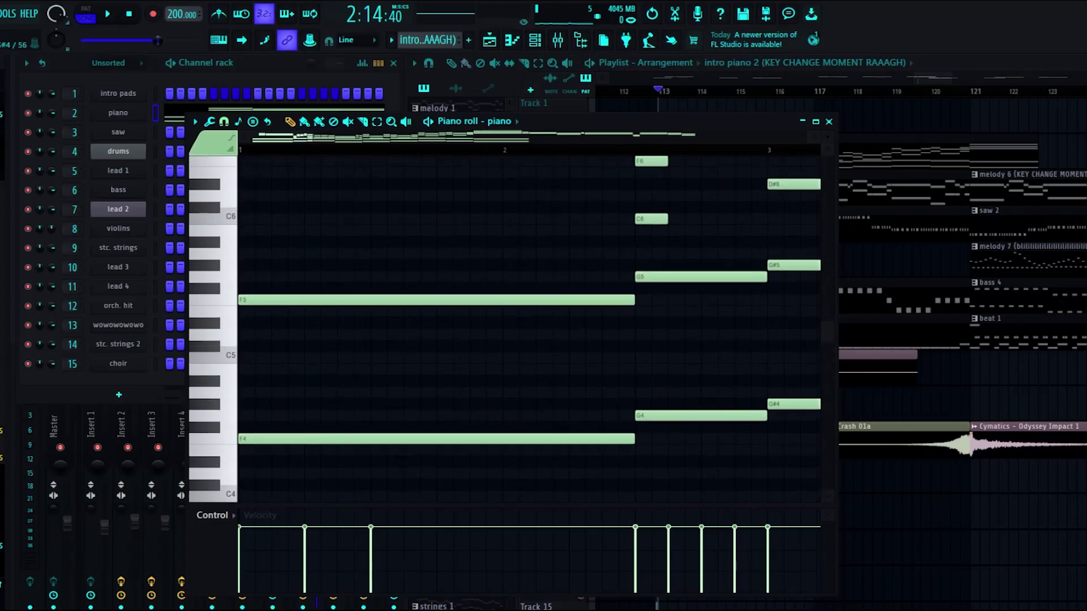
scroll(529, 328, up, 6)
- Listen to the intro piano 2 pattern in the piano roll, and close the piano roll
key(space)
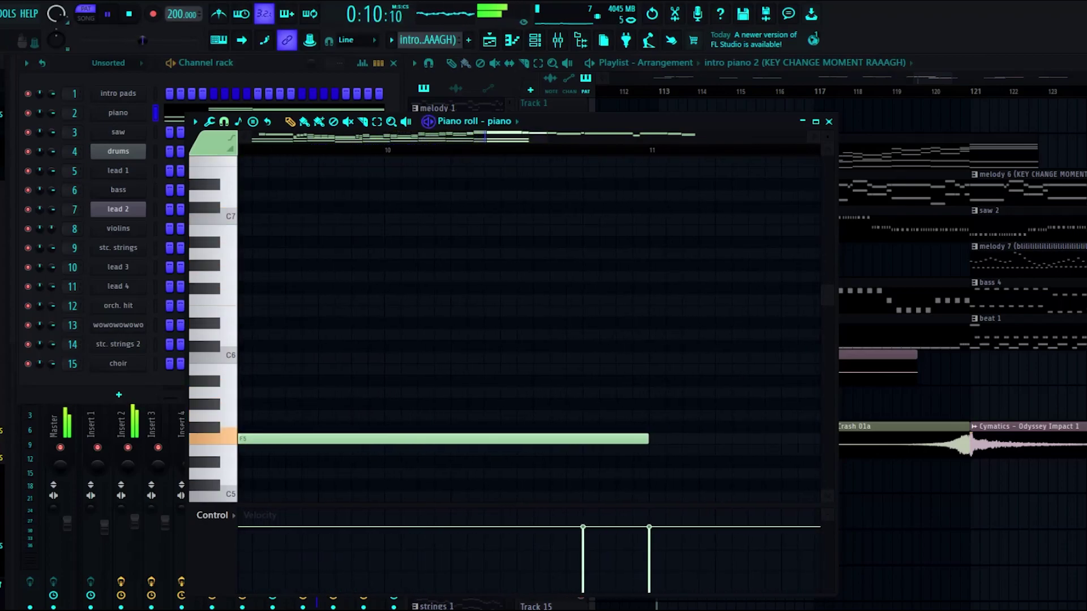
key(space)
click(829, 122)
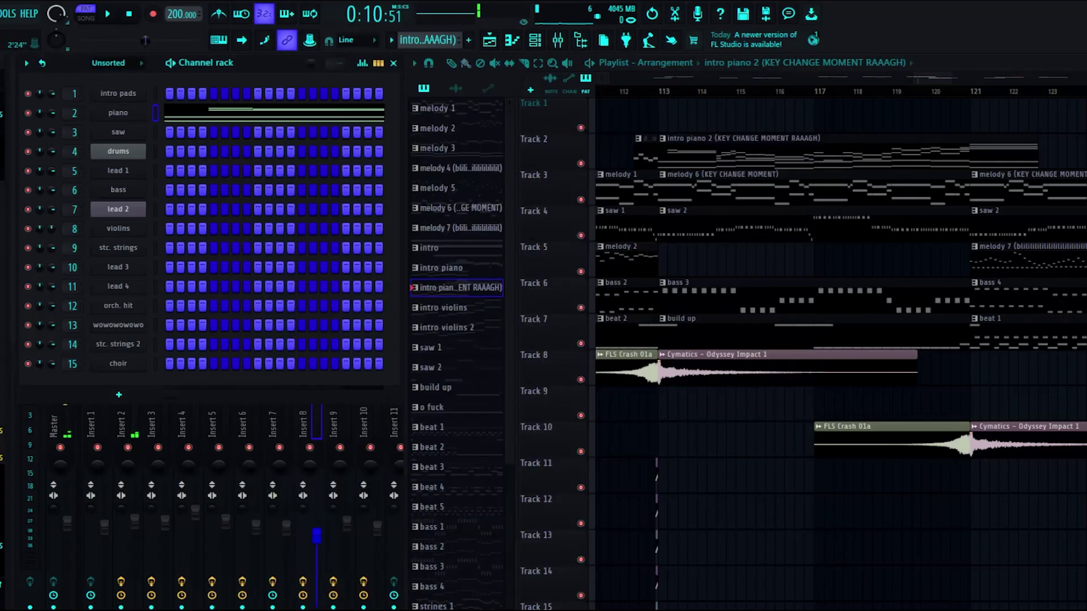
- Play the full key change section in song mode, and stop with the playhead at bar 121
drag(1038, 91, 713, 91)
key(space)
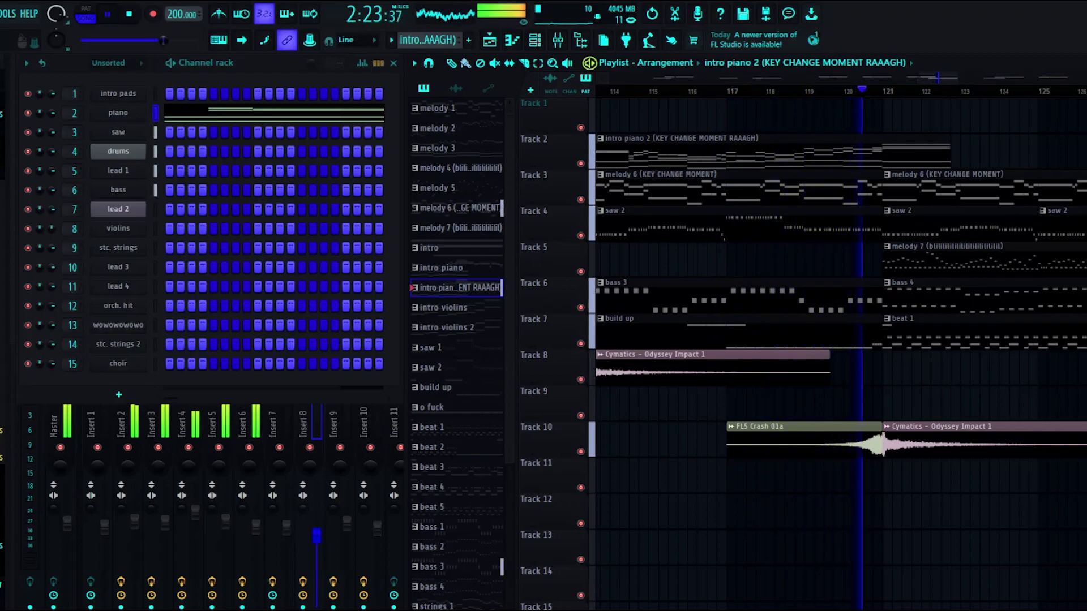
key(space)
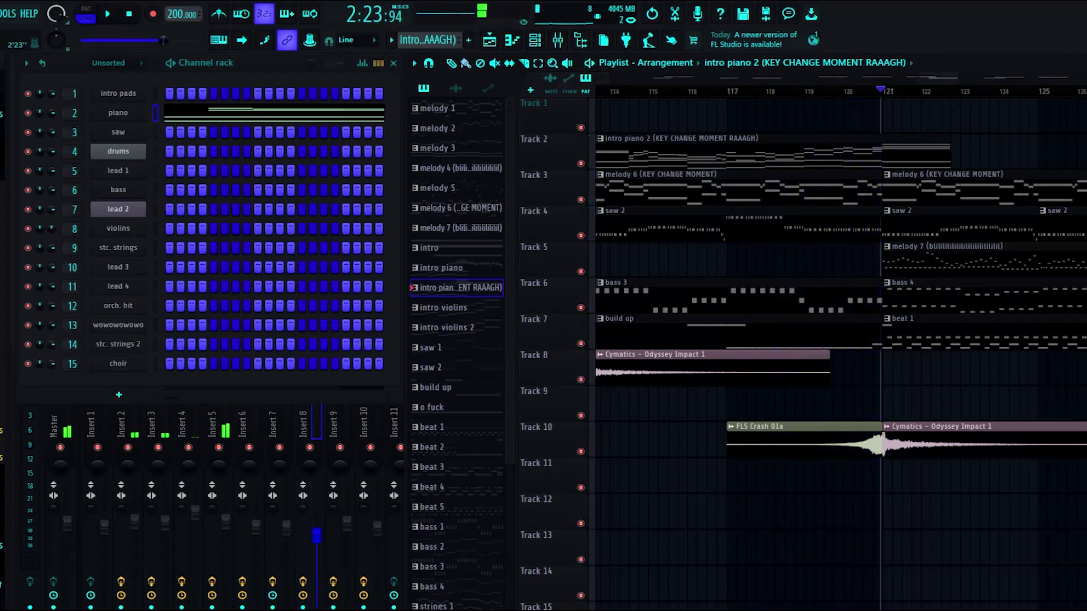
- Review the arrangement between bars 113 and 129 and compare it with the earlier section around bar 81
drag(938, 78, 950, 78)
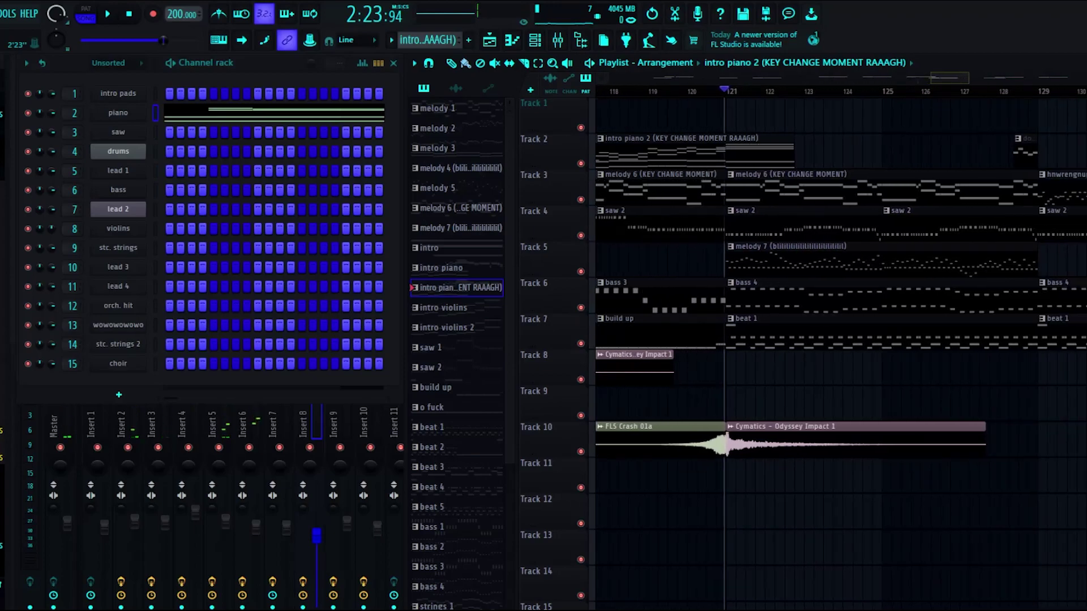
scroll(838, 340, left, 3)
click(736, 91)
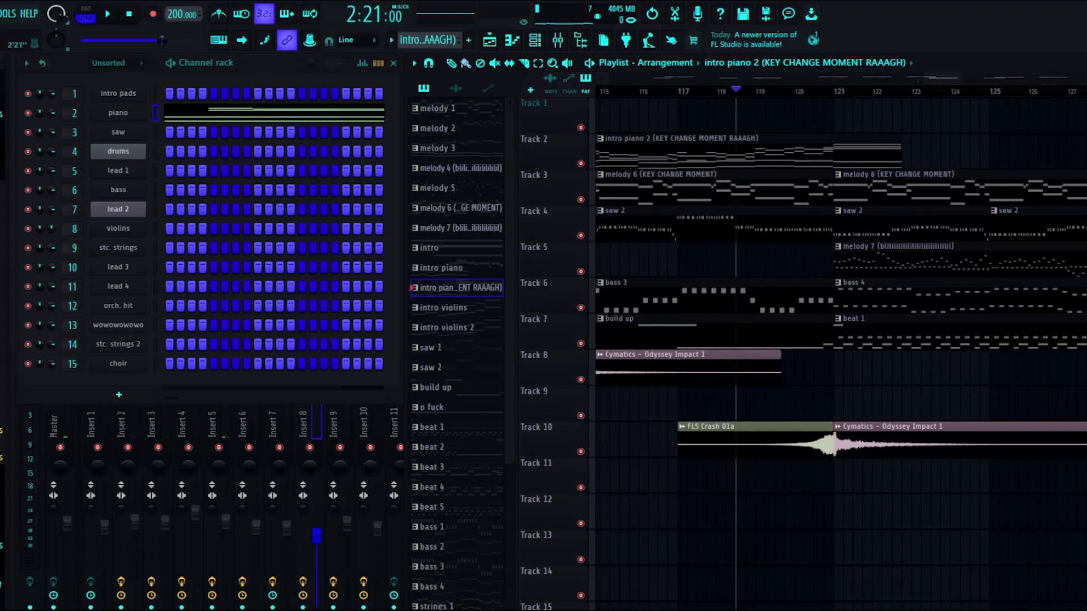
click(716, 90)
scroll(721, 91, left, 4)
click(726, 90)
drag(726, 90, 687, 90)
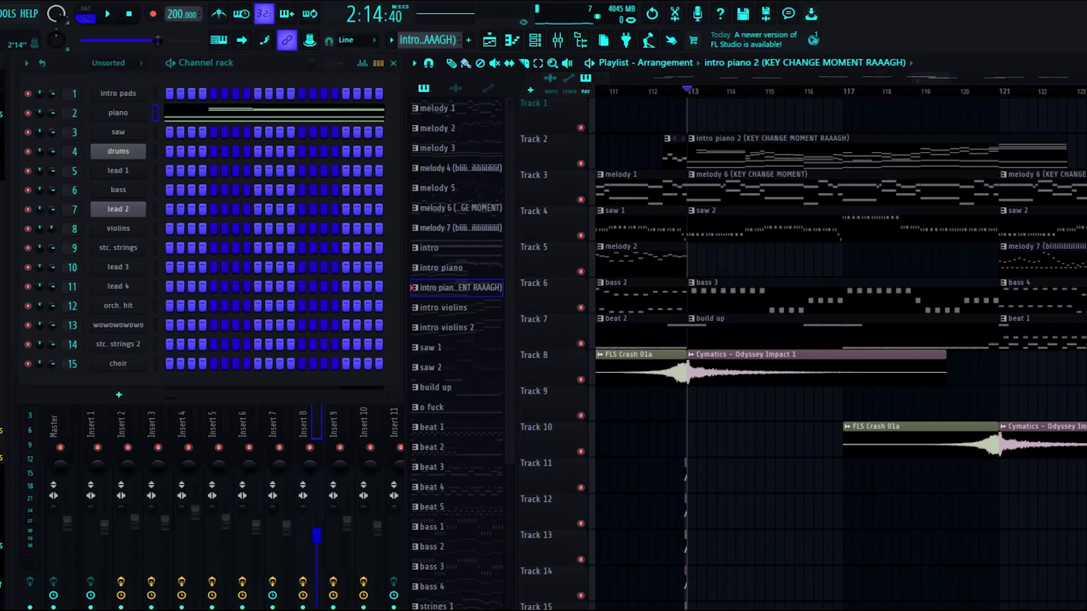
scroll(838, 340, right, 1)
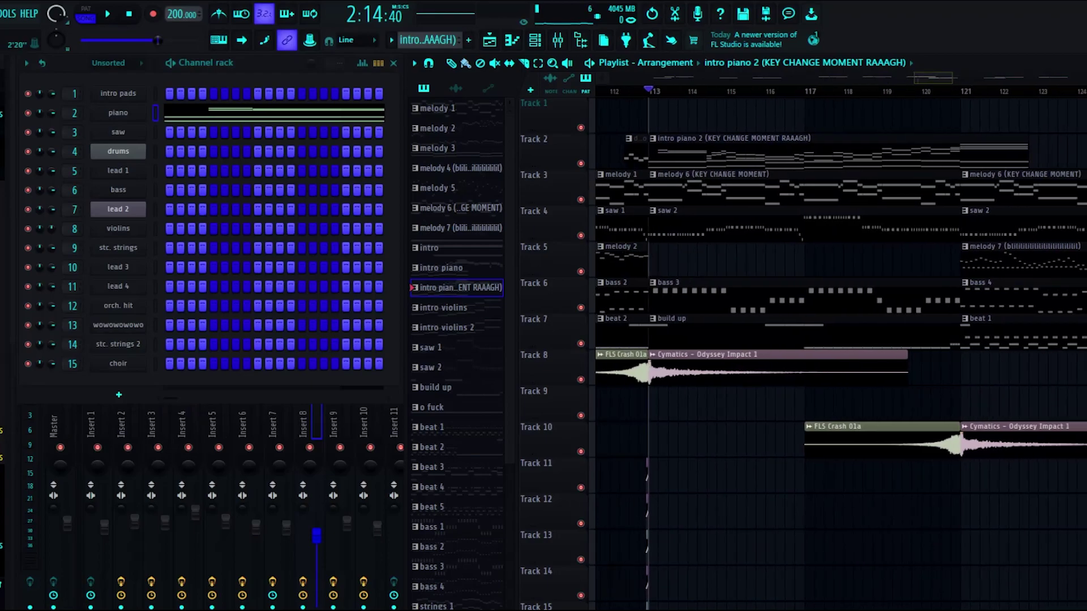
drag(933, 78, 931, 78)
scroll(840, 348, left, 15)
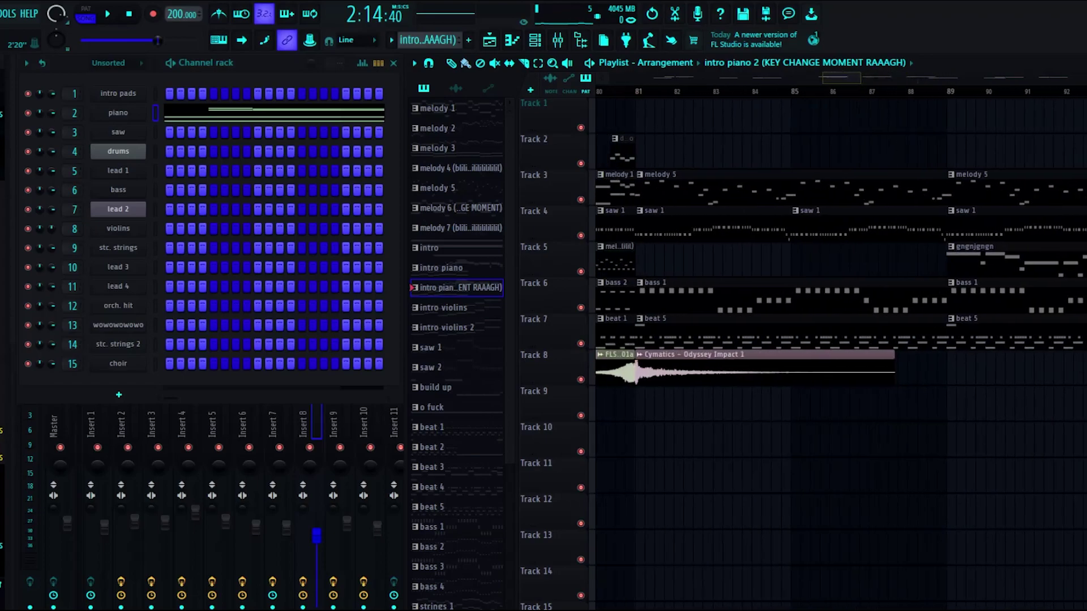
scroll(840, 348, right, 16)
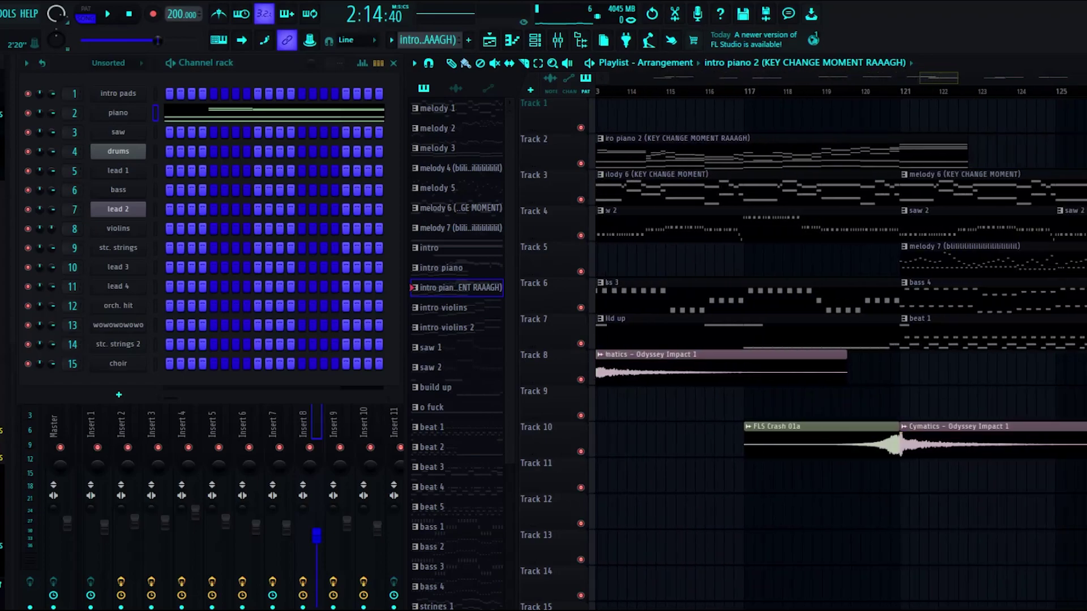
scroll(840, 348, right, 4)
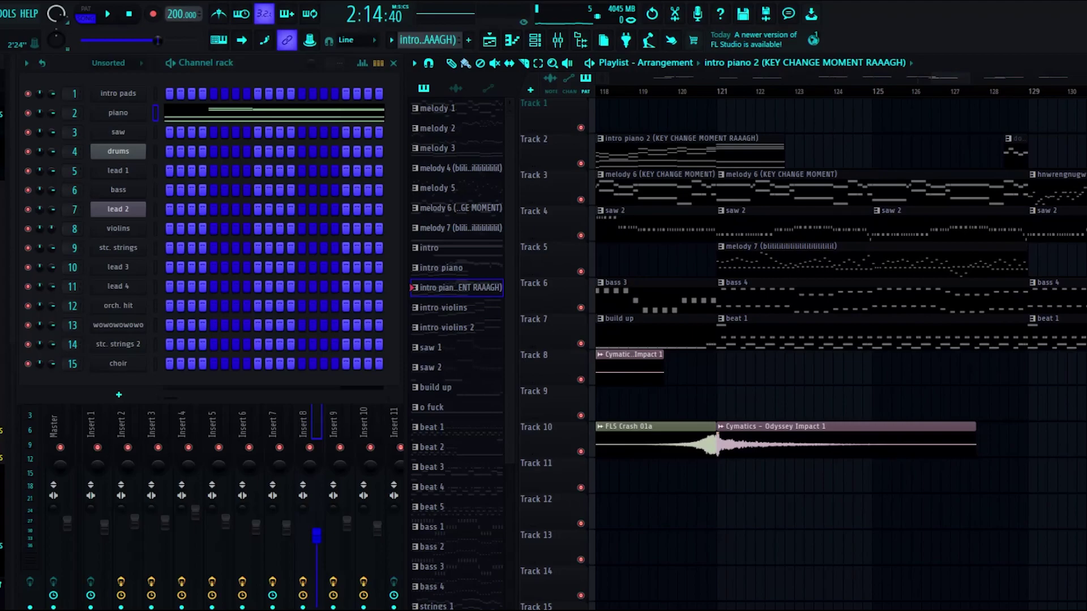
- Play the full arrangement from bar 121 and stop it at about bar 129
click(717, 91)
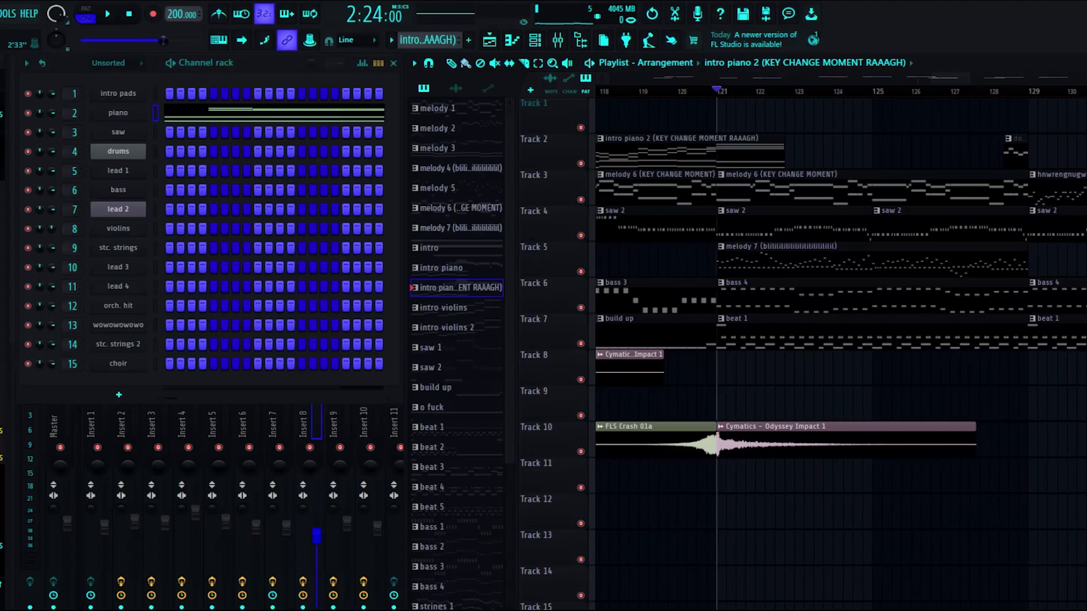
scroll(840, 349, right, 2)
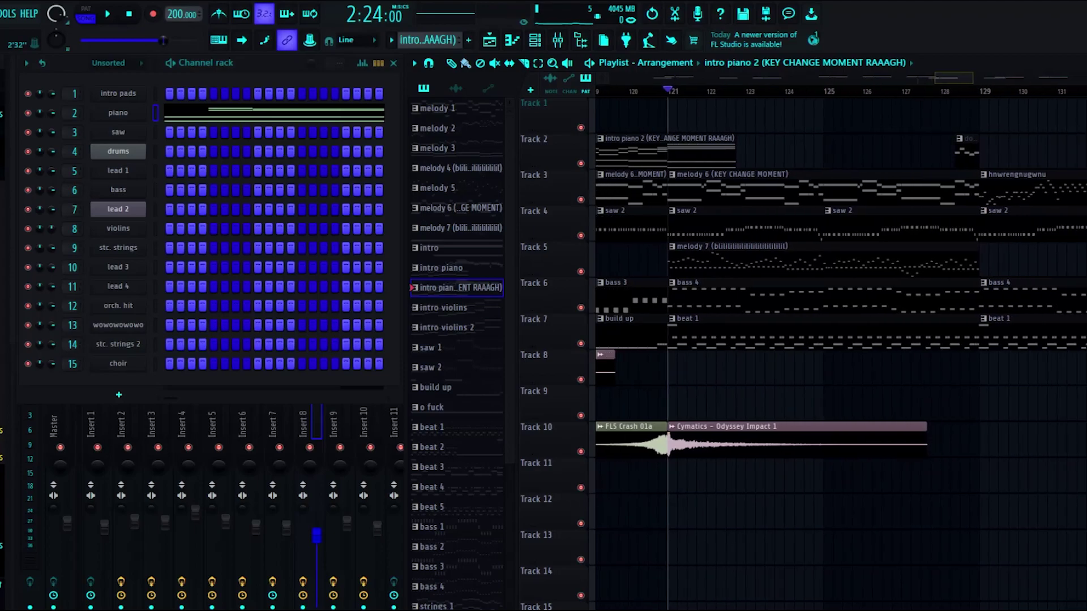
scroll(840, 348, right, 1)
key(space)
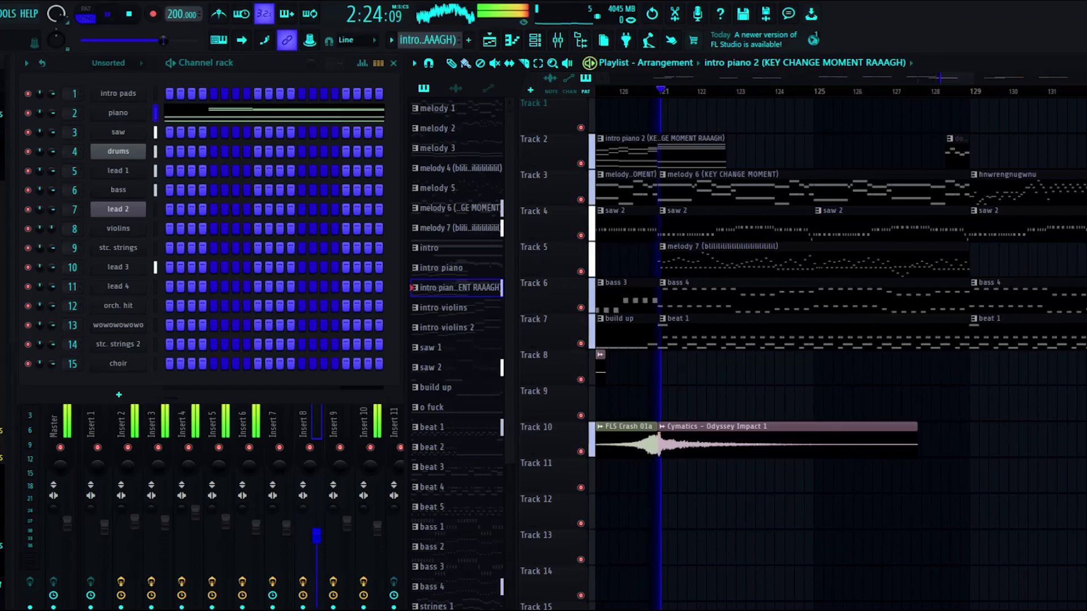
scroll(841, 348, right, 2)
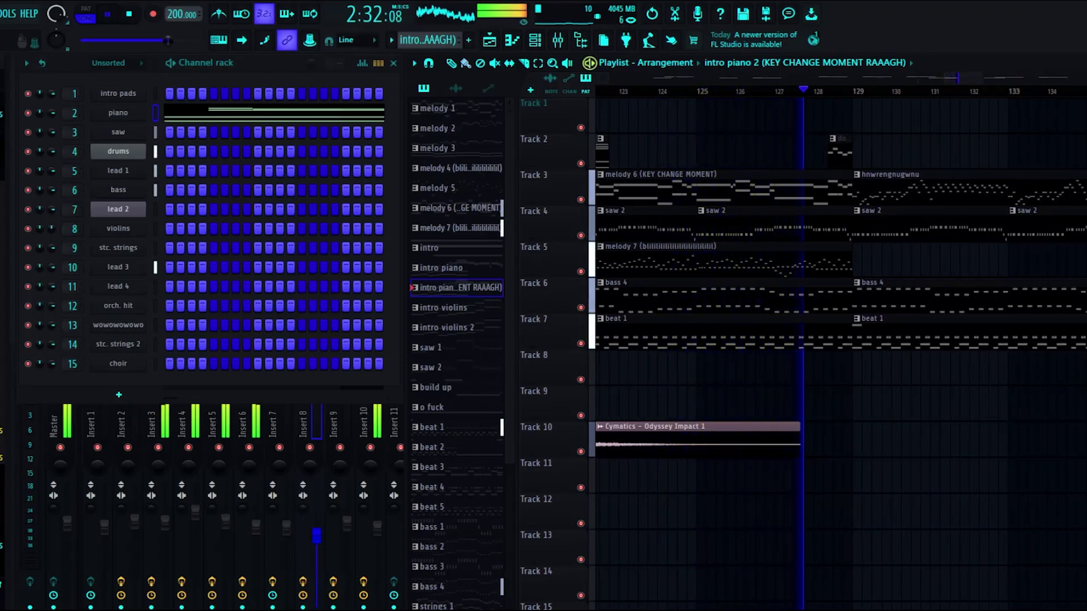
key(space)
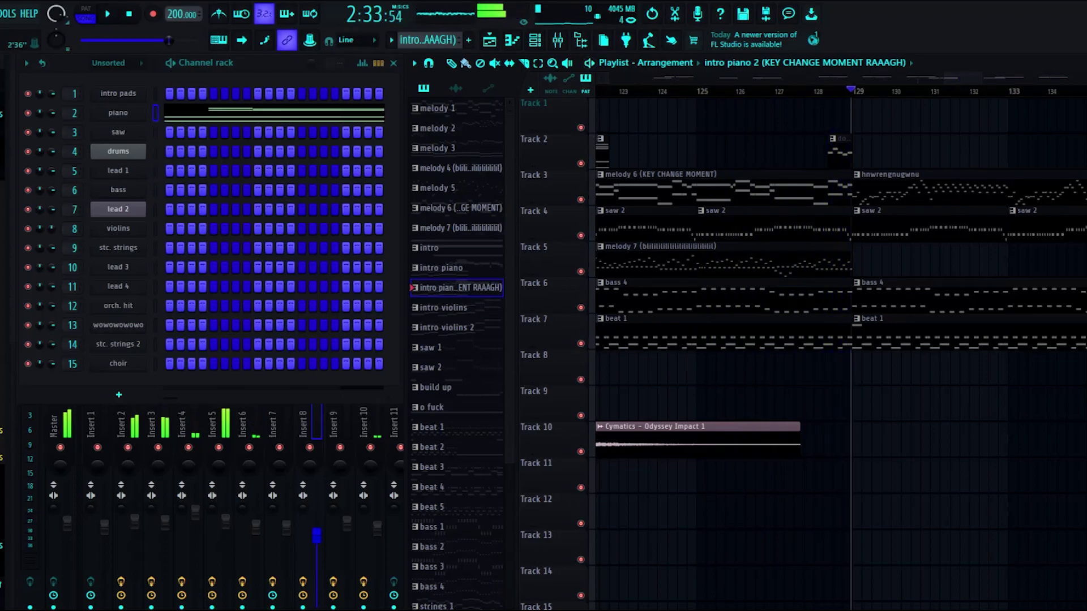
- Place the playhead at bar 129 and select the hnwrengnugwnu pattern from its clip on Track 3
drag(953, 79, 961, 78)
drag(747, 90, 737, 90)
click(773, 175)
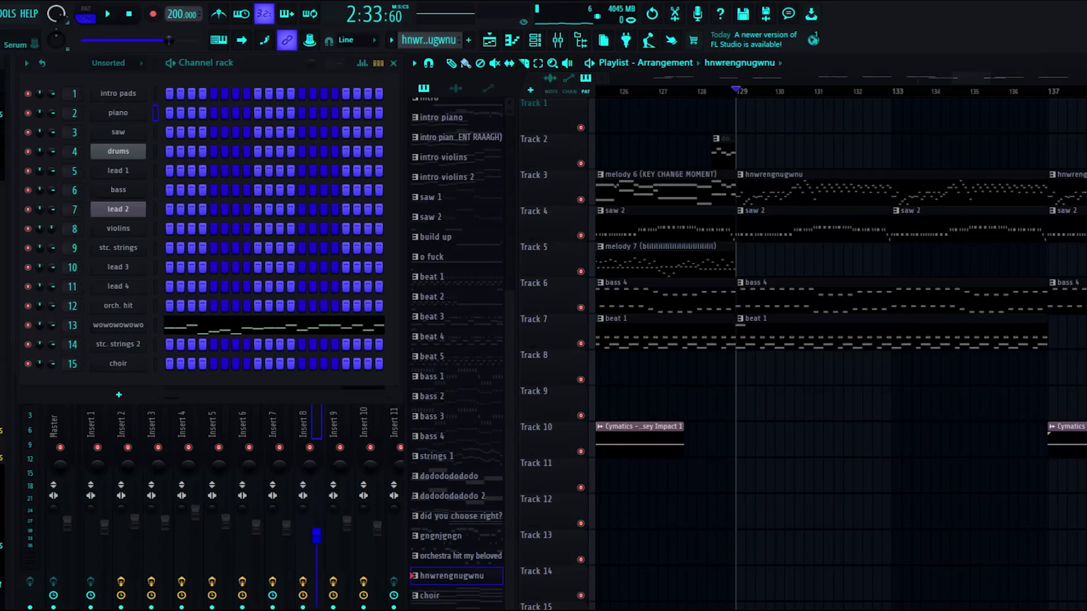
- Open the wowowowowo channel's notes in the piano roll and examine the melody across bars 1 to 5
click(118, 325)
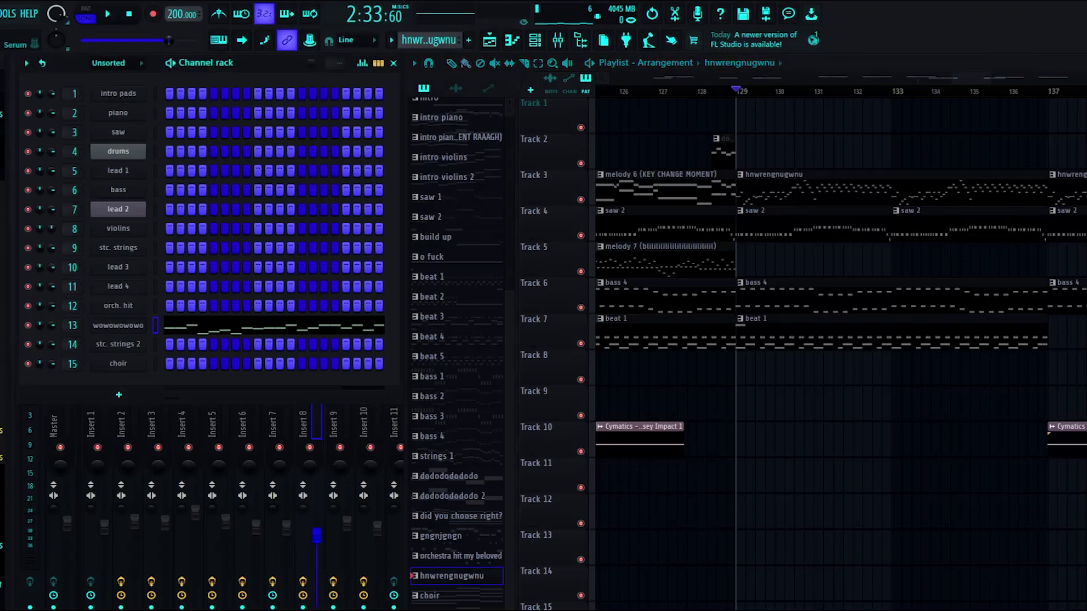
click(127, 340)
scroll(340, 347, down, 5)
scroll(510, 415, down, 2)
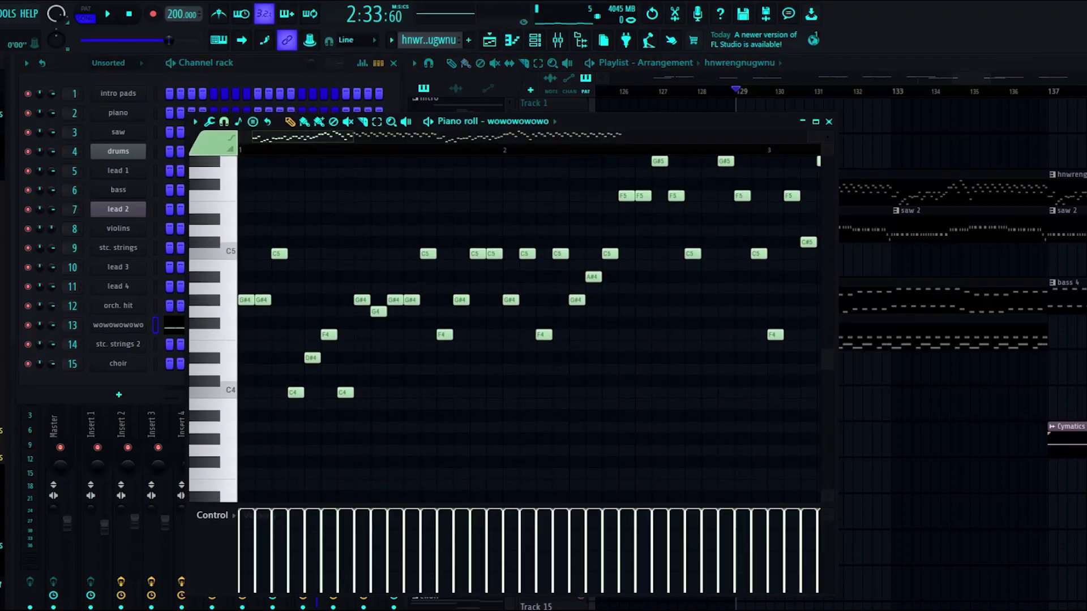
scroll(509, 300, up, 3)
scroll(510, 300, down, 3)
scroll(505, 328, up, 2)
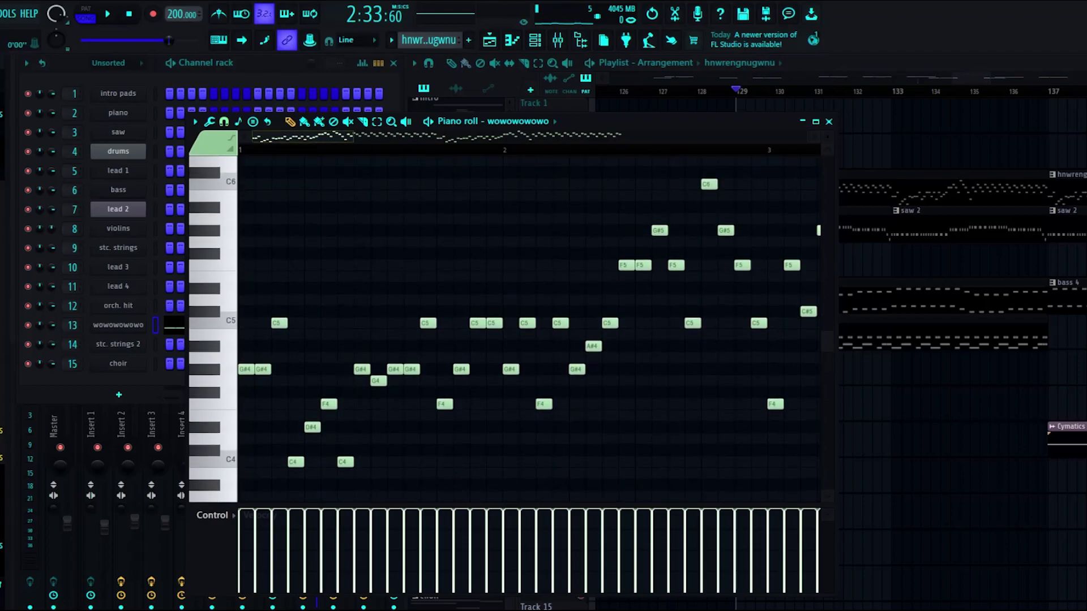
scroll(529, 328, right, 8)
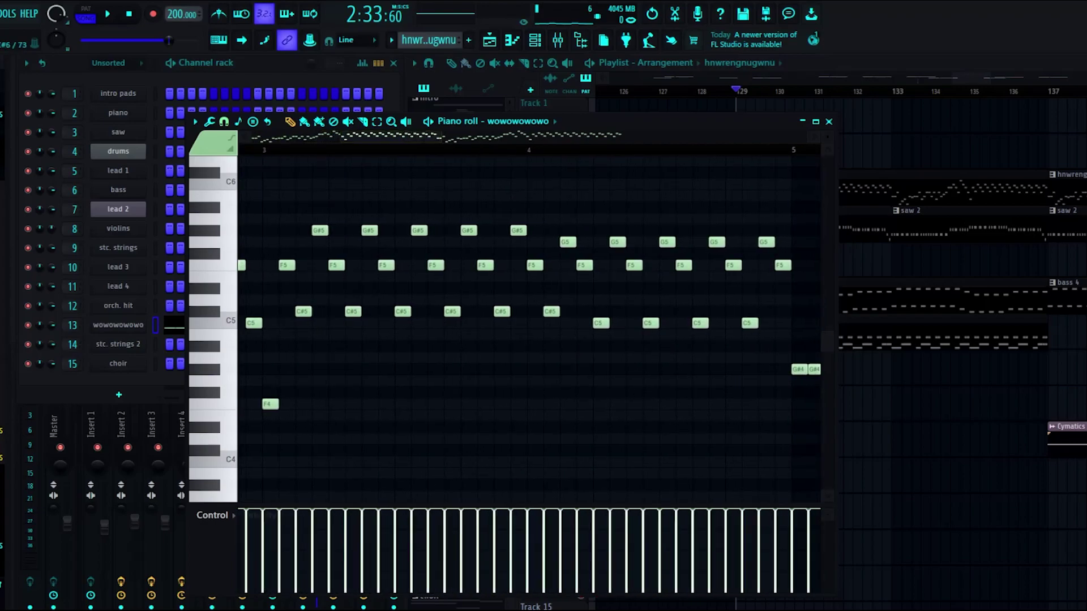
scroll(529, 328, left, 8)
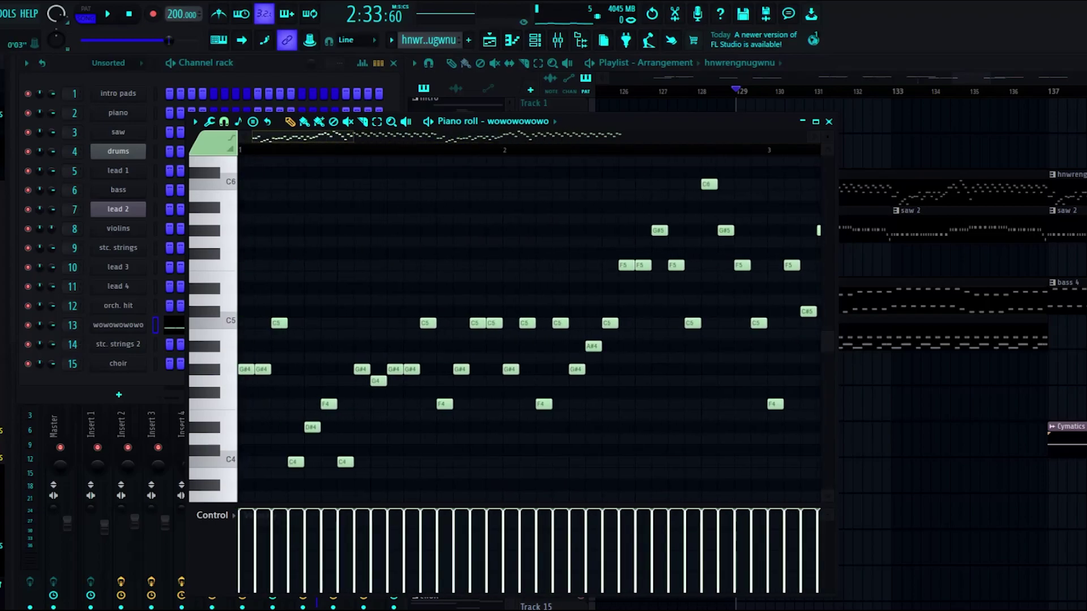
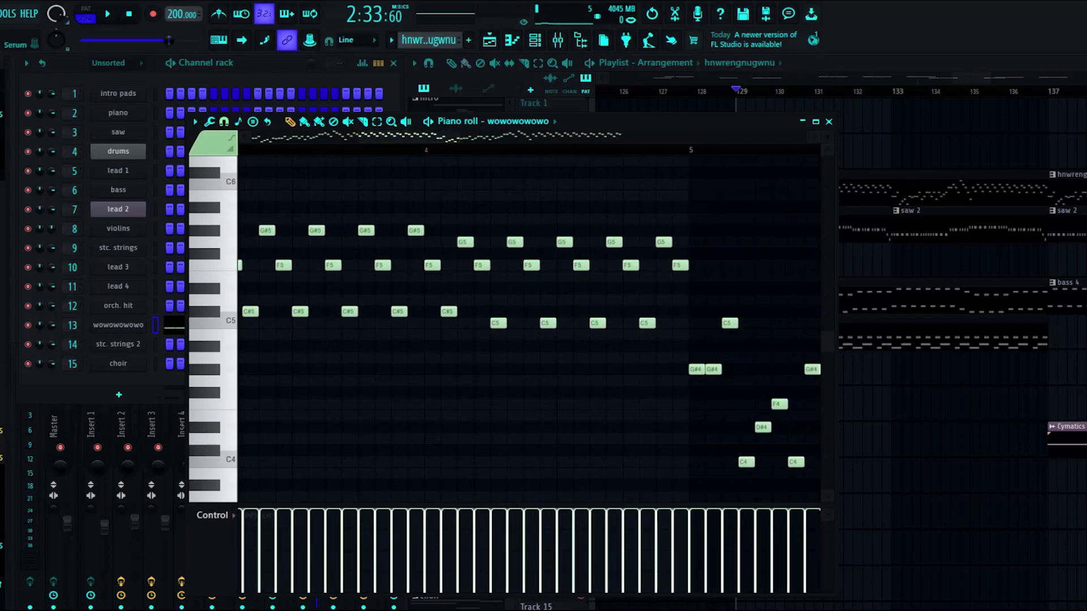
- Inspect the oscillator, filter, LFO and effects settings of the wowowowowo channel's Serum instrument, and close it
click(118, 325)
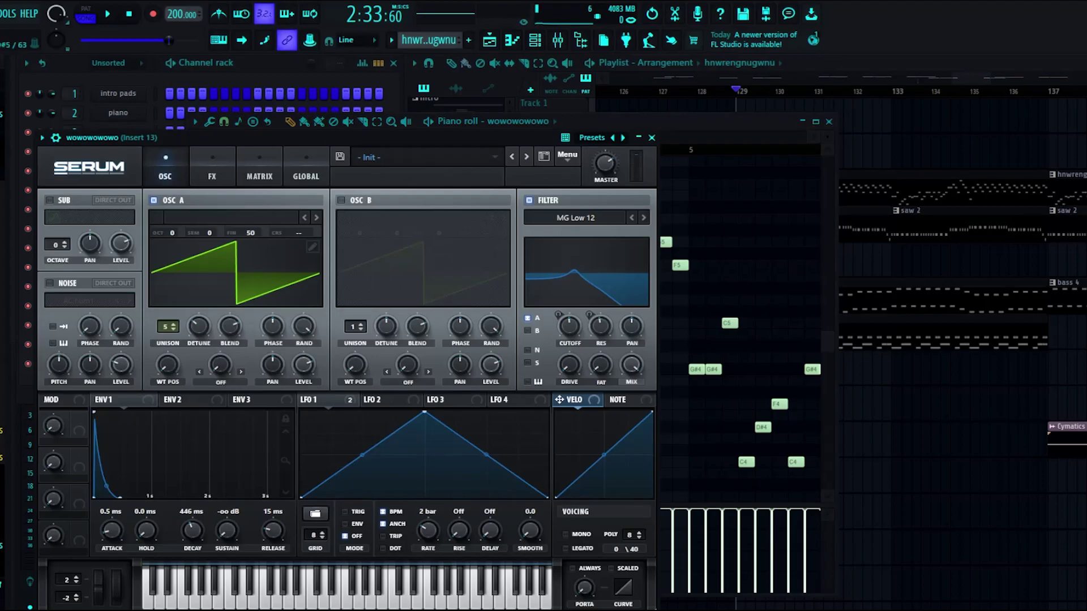
click(212, 168)
click(166, 169)
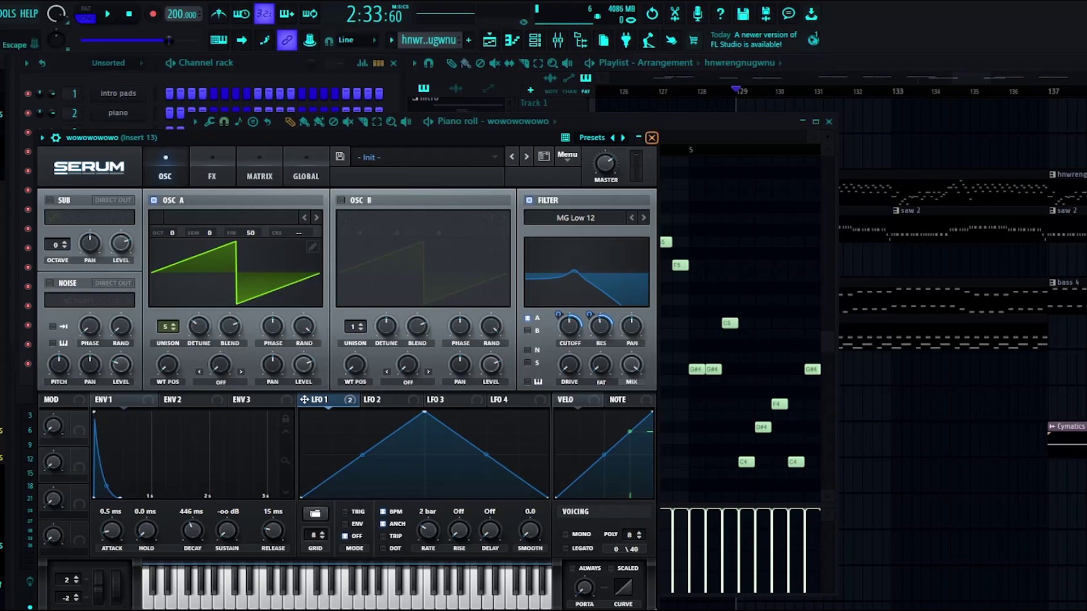
click(651, 137)
- Turn off the Serum filter on the wowowowowo channel and listen to the hnwrengnugwnu pattern without it
scroll(529, 329, left, 2)
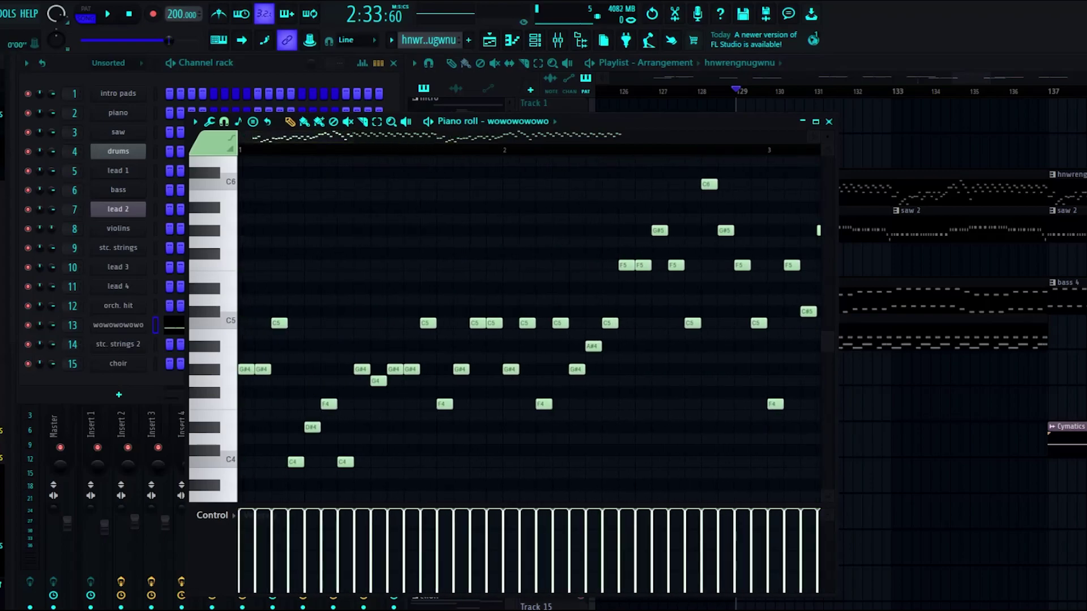
key(space)
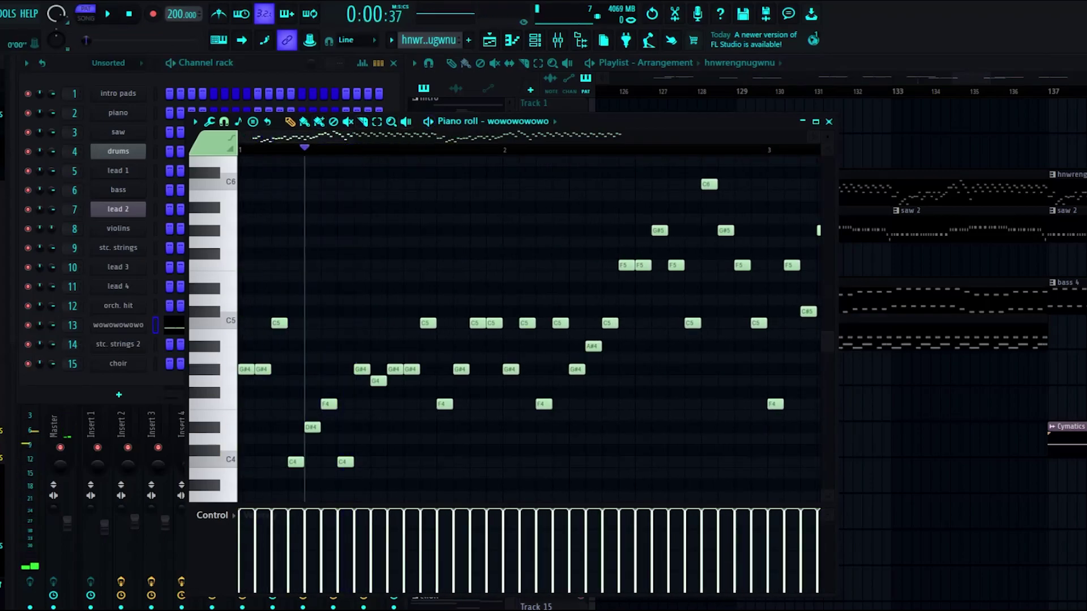
key(space)
click(119, 325)
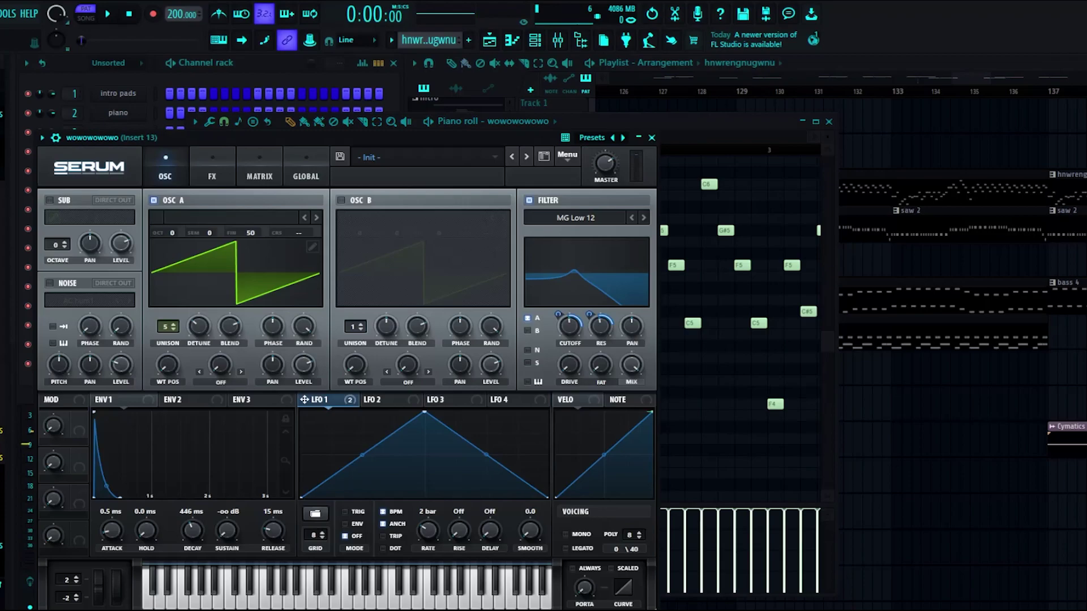
click(529, 201)
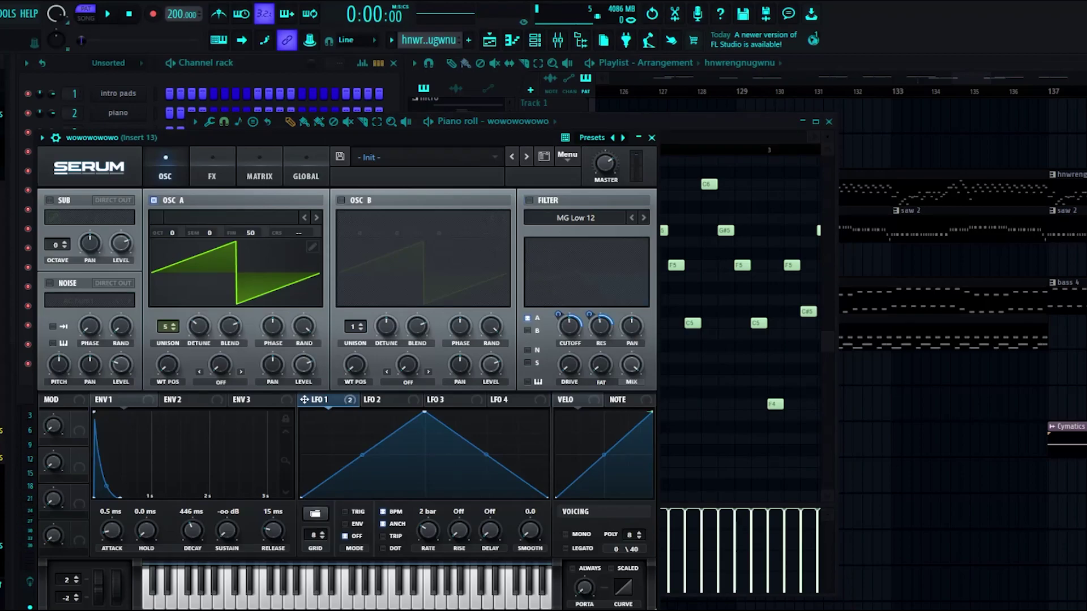
click(623, 121)
key(space)
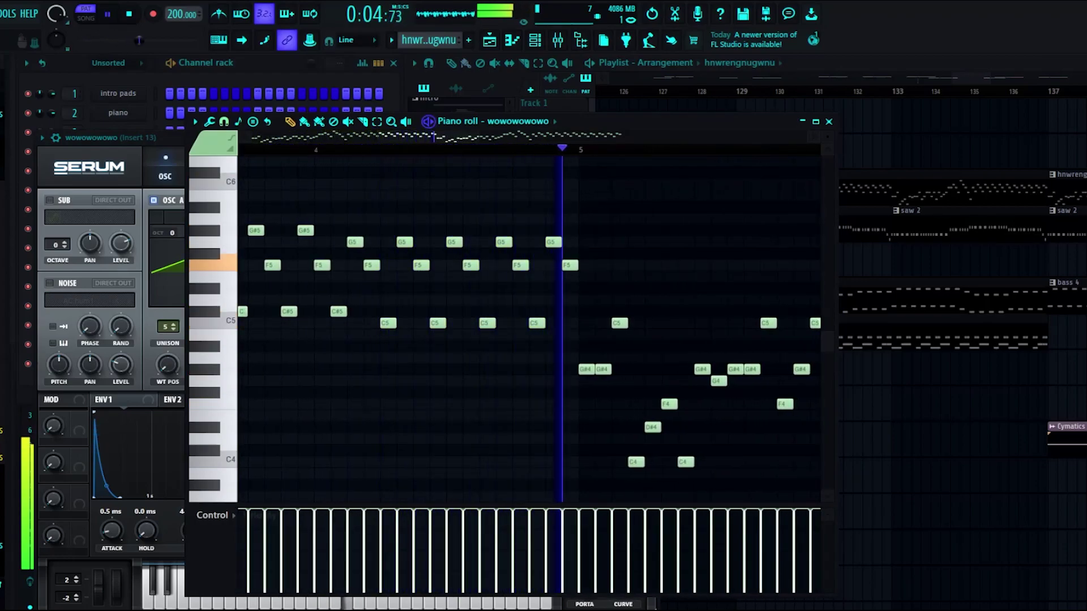
key(space)
- Turn the Serum filter back on and listen to the hnwrengnugwnu pattern through bar 8 with the filter active
drag(136, 137, 134, 136)
click(527, 199)
click(622, 121)
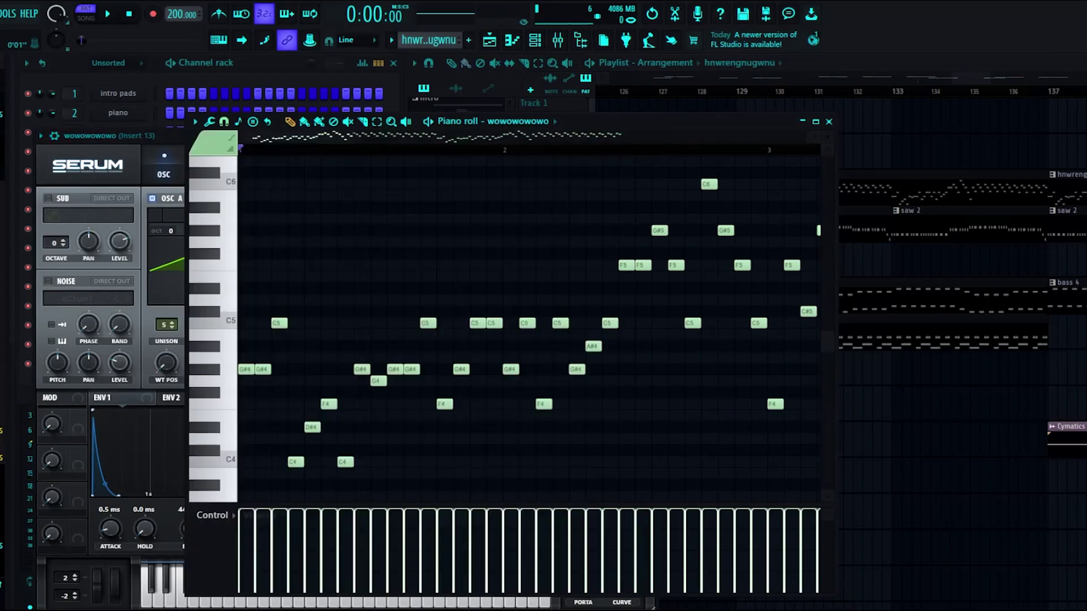
key(space)
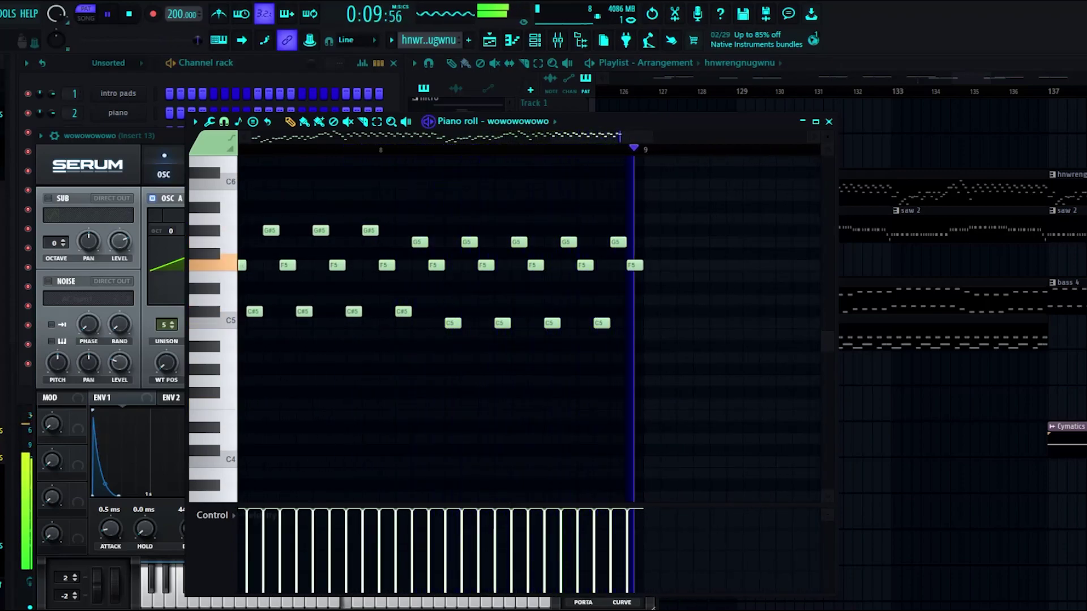
key(space)
- Close the piano roll and the Serum instrument window, and return to song mode
key(Escape)
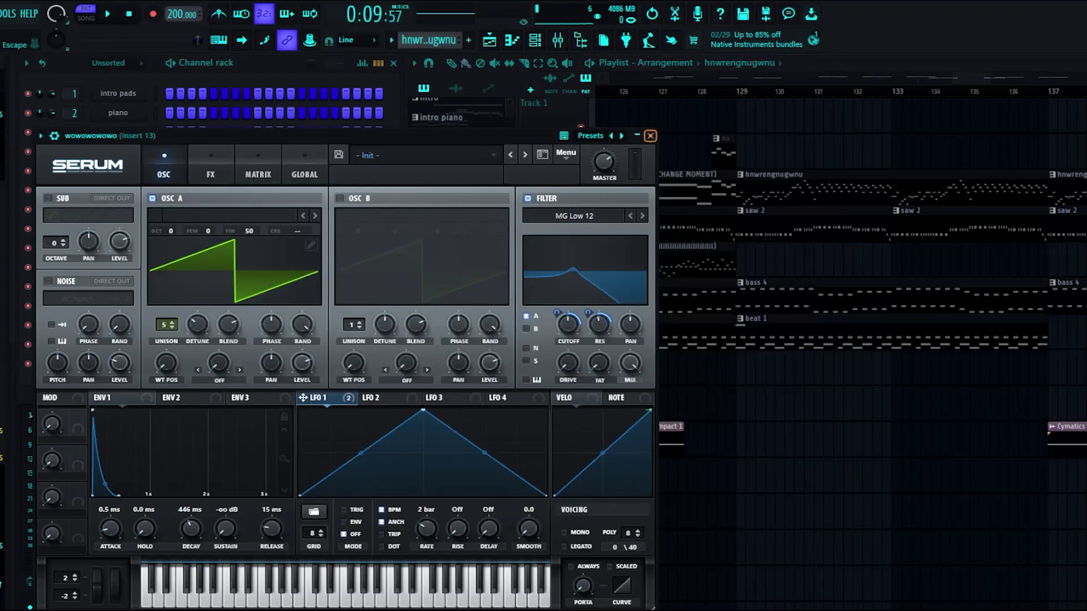
key(Escape)
key(l)
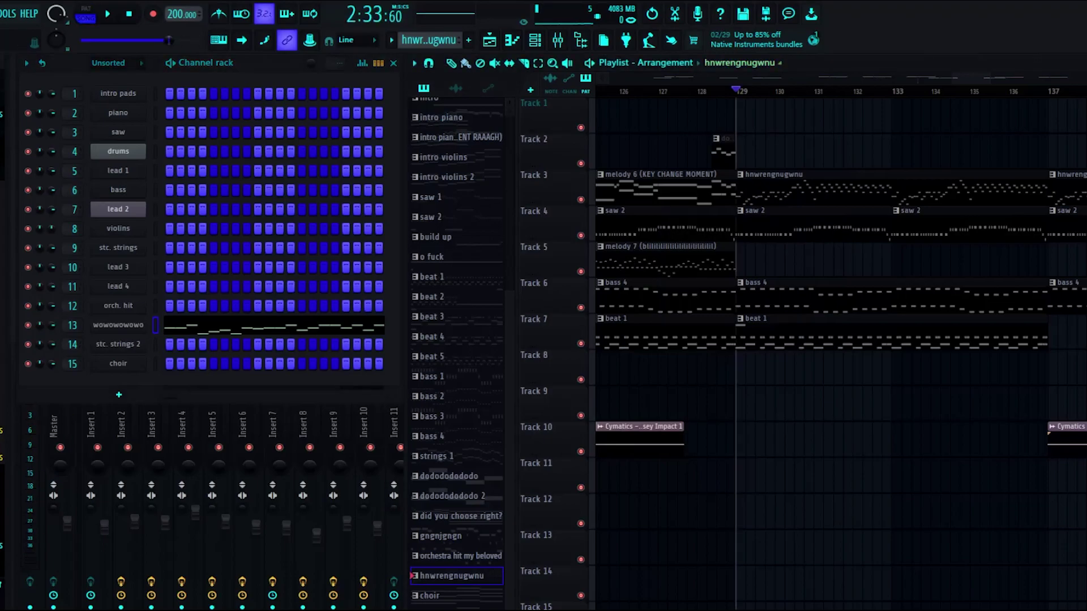
- Select the bass 4 pattern and open the bass channel's low notes in the piano roll
scroll(925, 297, right, 3)
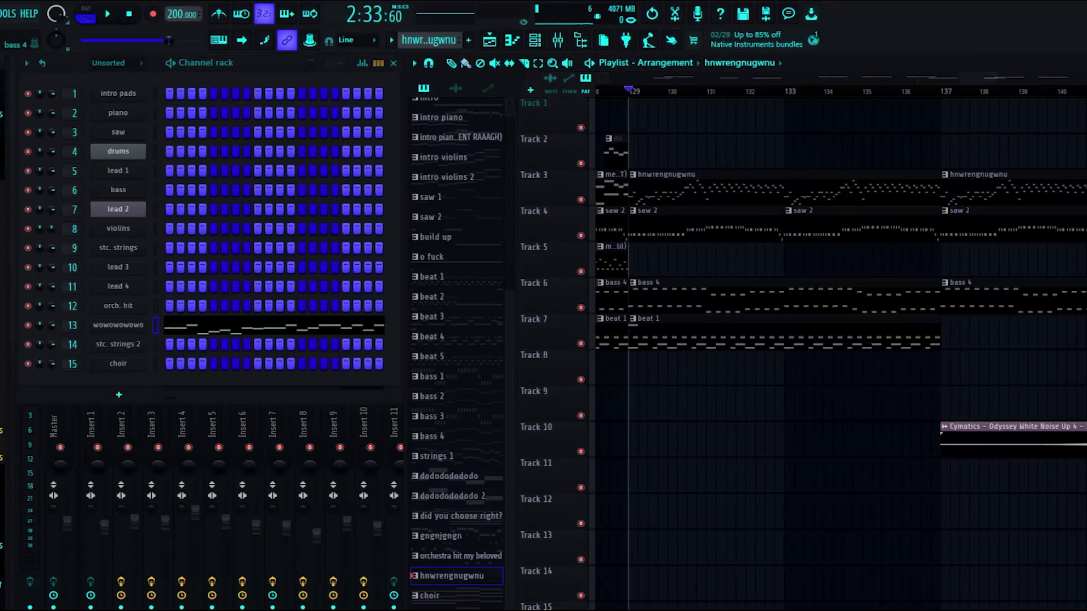
click(849, 298)
click(274, 190)
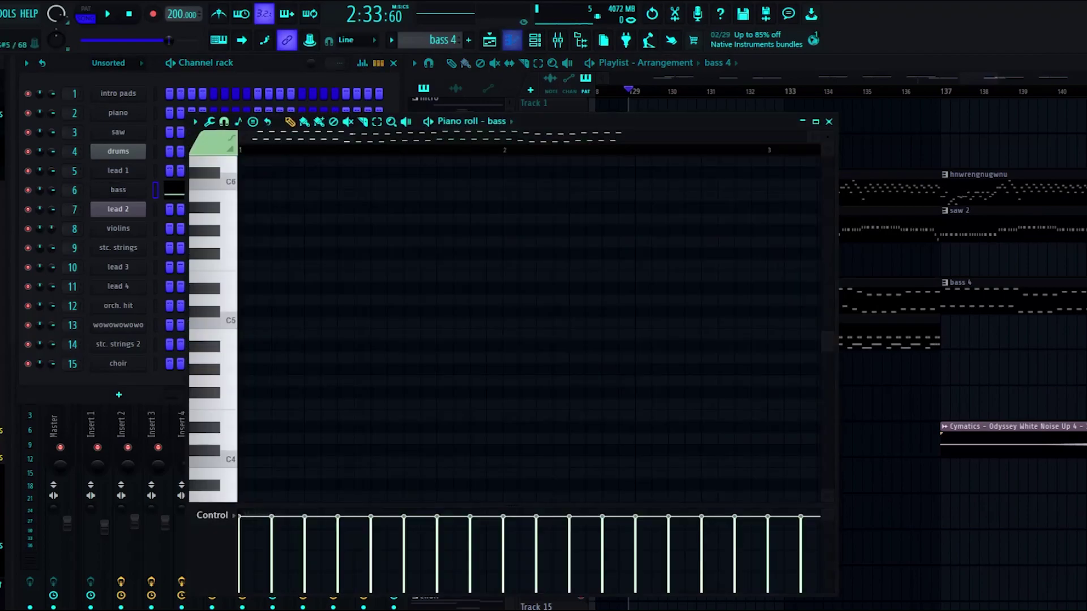
scroll(362, 247, down, 6)
- Listen to the bass 4 pattern on its own, close the piano roll and return to song mode
key(l)
key(space)
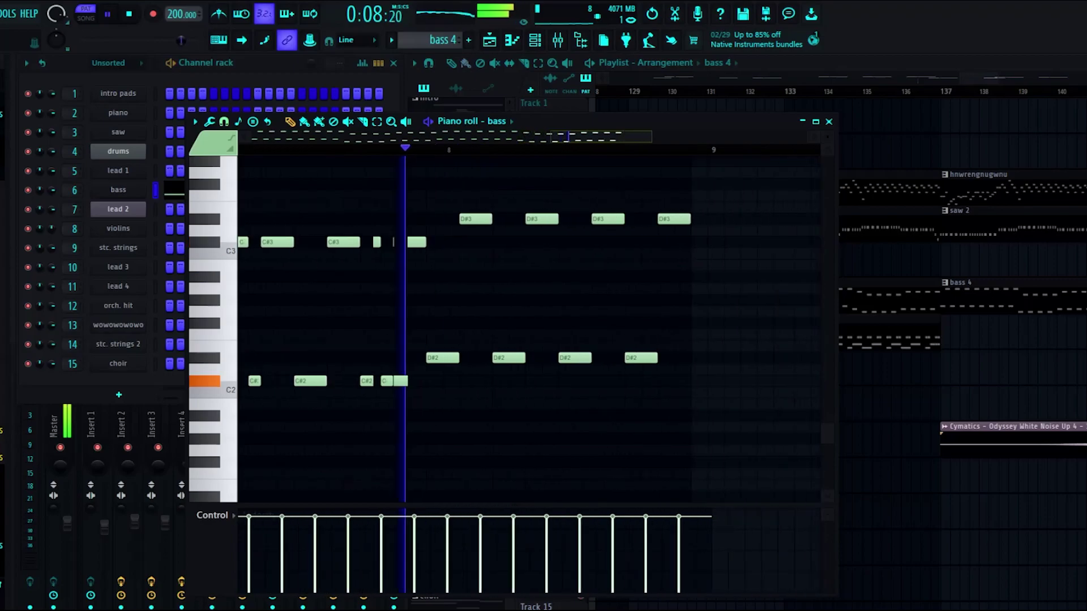
key(space)
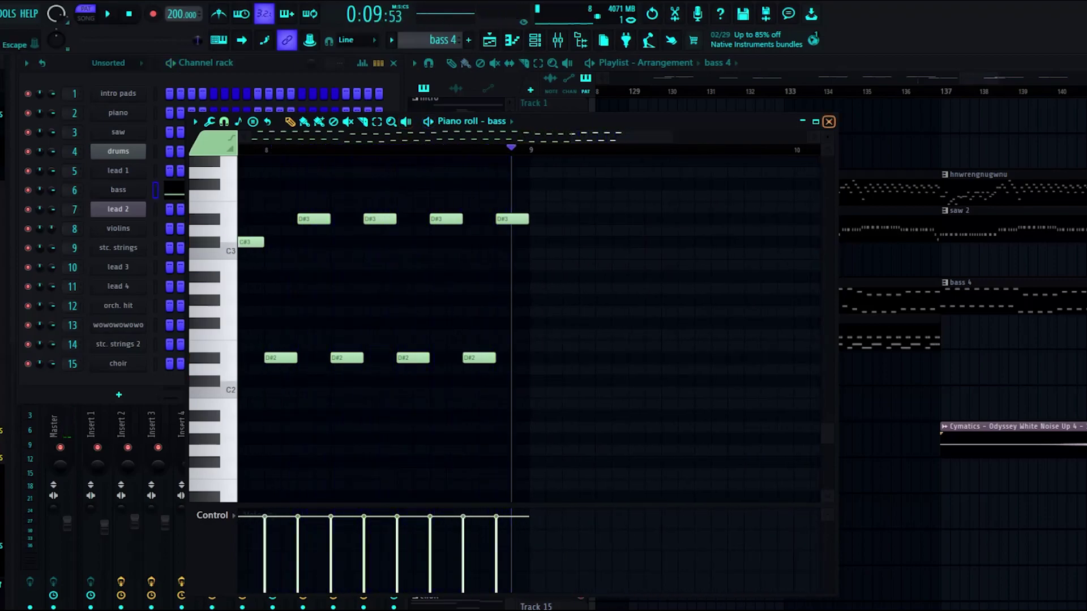
click(829, 121)
key(l)
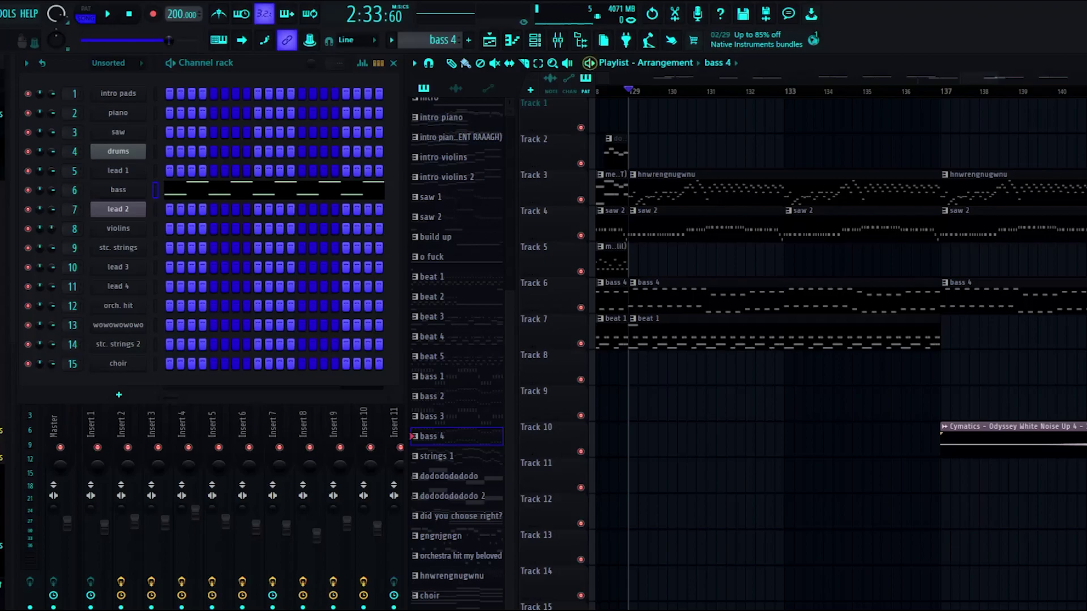
- Listen to the arrangement from bar 129, stop playback and place the song position at bar 141
key(space)
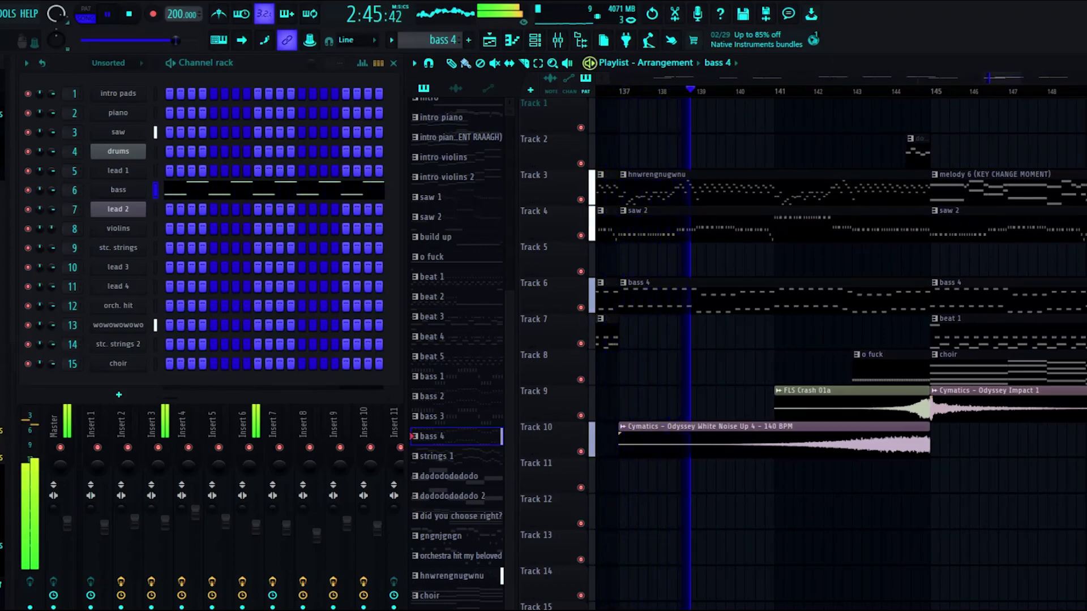
key(space)
click(775, 91)
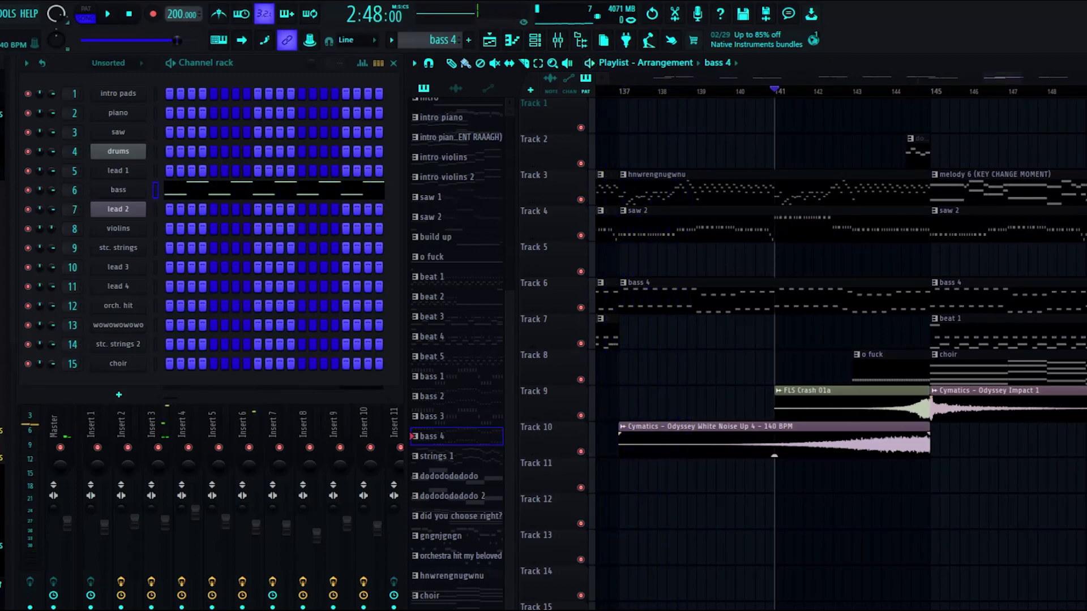
- Inspect the channel settings of the Cymatics - Odyssey White Noise Up 4 clip on Track 10, and close them
click(775, 443)
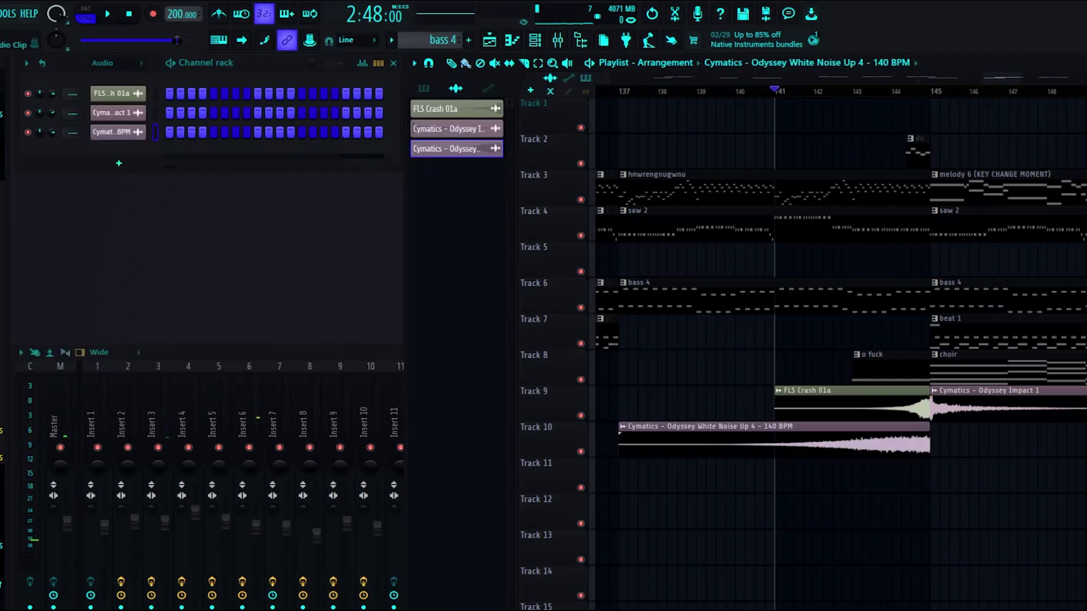
click(118, 132)
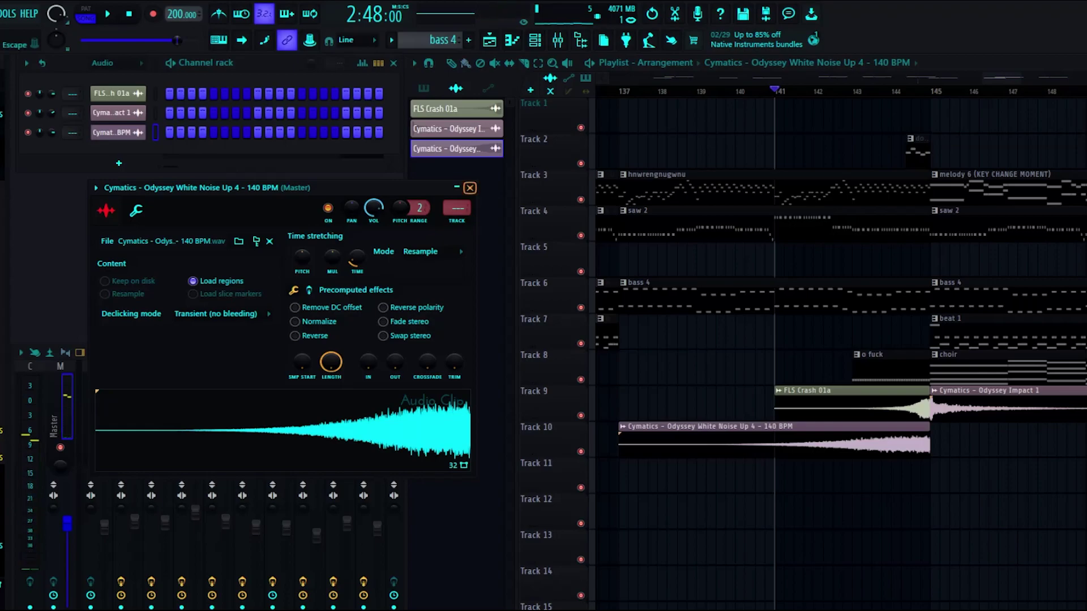
key(Escape)
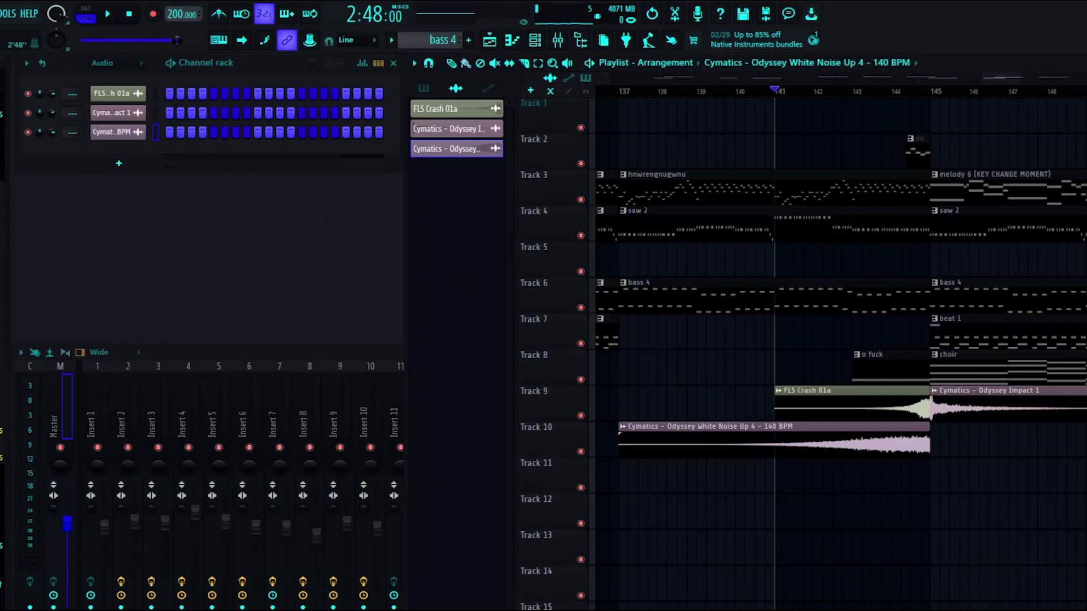
- Move the song position back to bar 137, and on to the key change at bar 145
drag(775, 91, 911, 91)
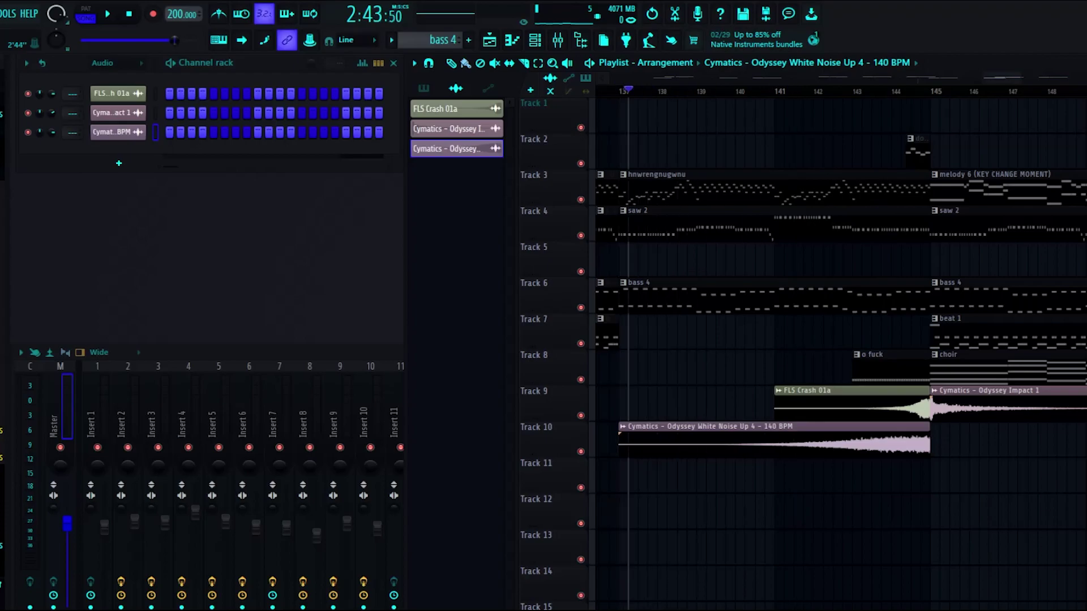
drag(628, 91, 618, 91)
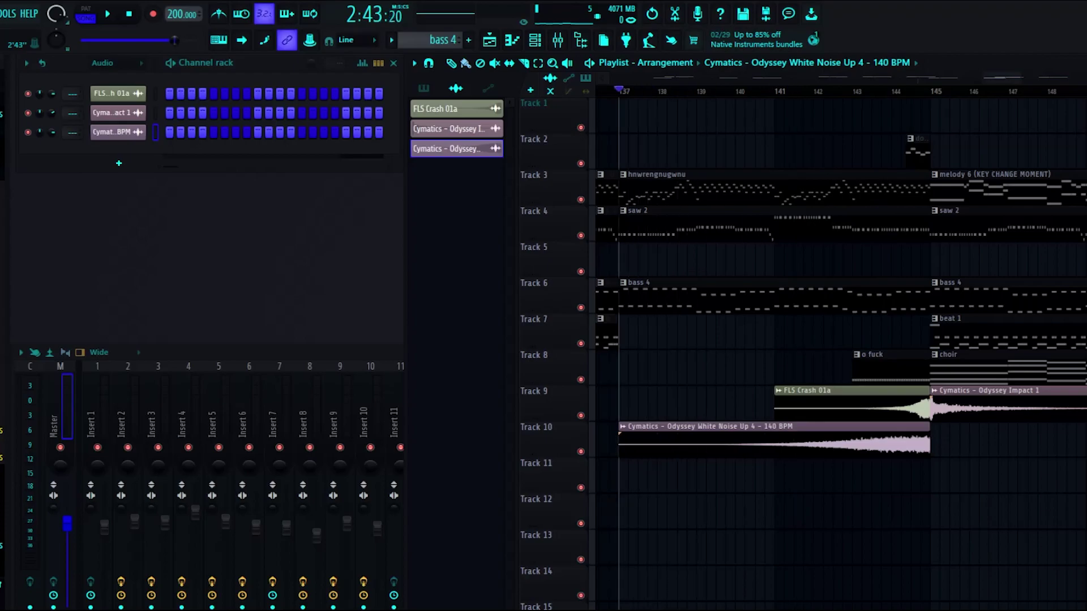
drag(1000, 78, 1018, 77)
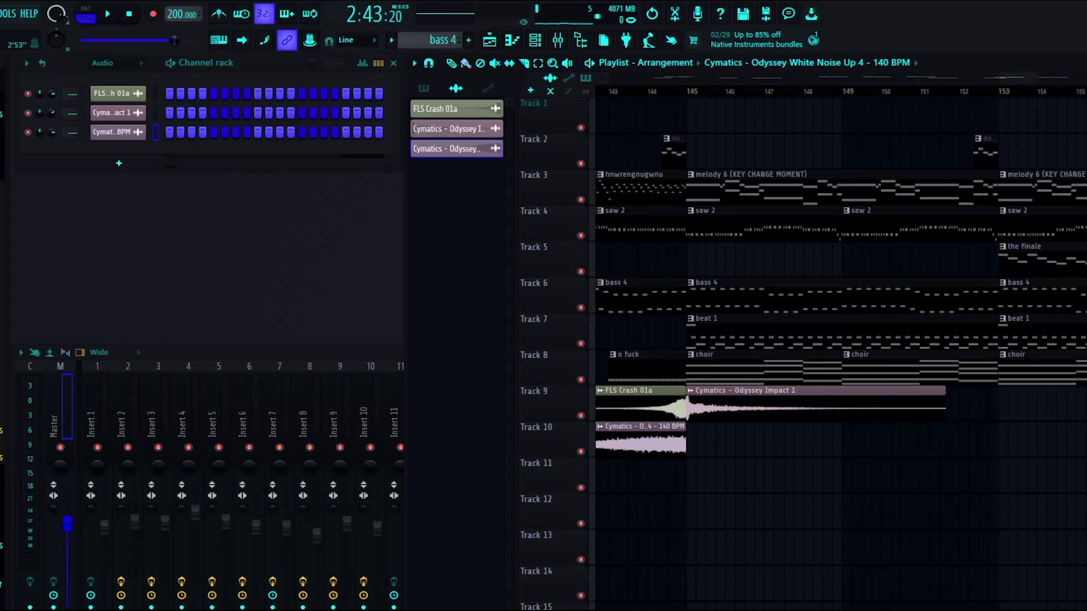
click(686, 91)
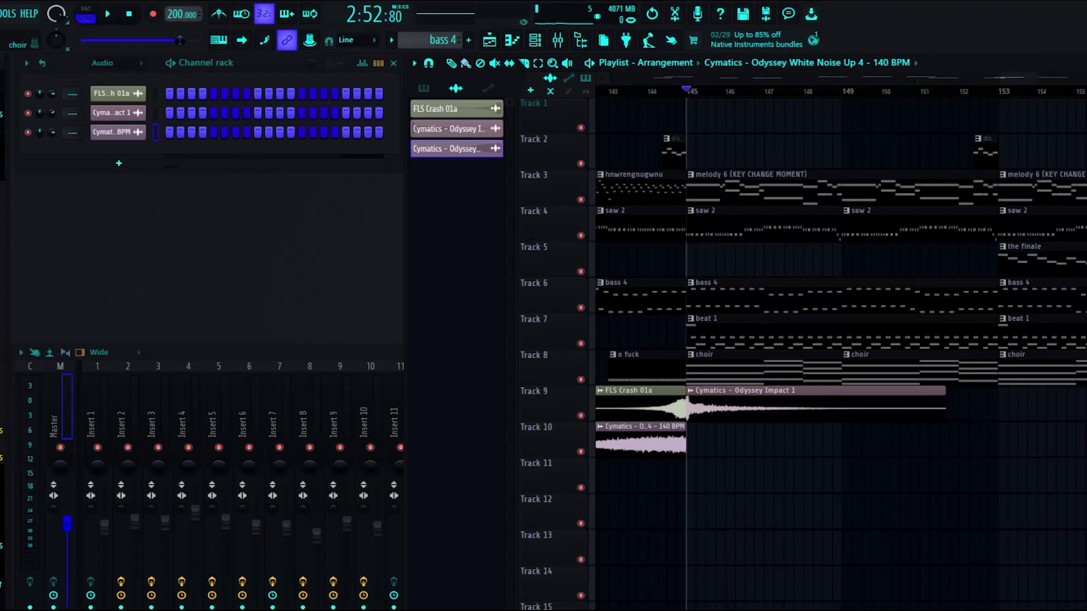
- Select the choir pattern and open the choir channel's Microtron instrument, moving its window clear of the channel list
click(756, 369)
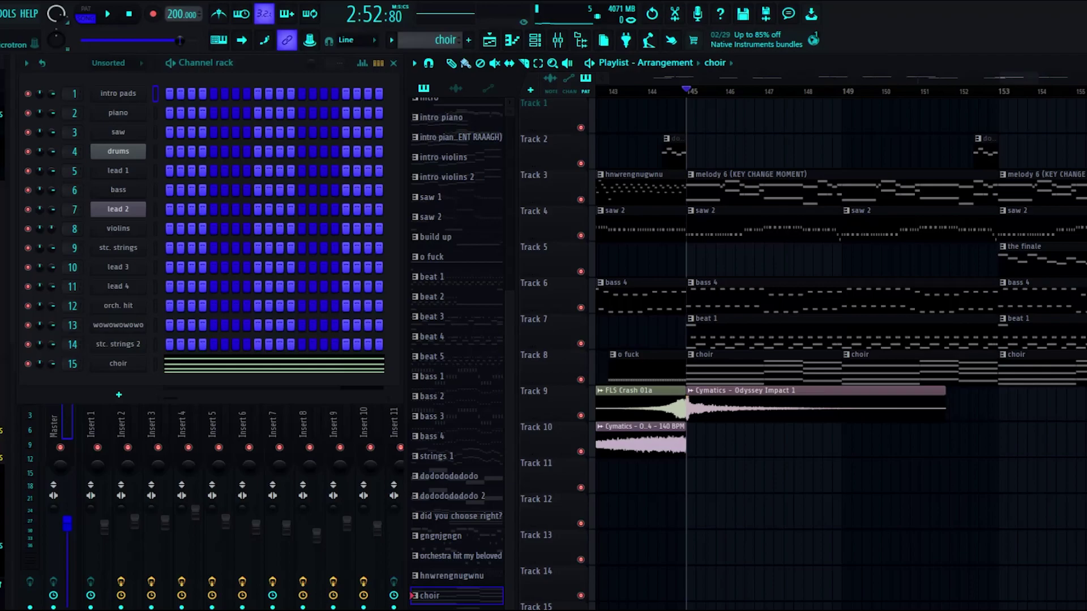
click(118, 364)
drag(255, 171, 385, 287)
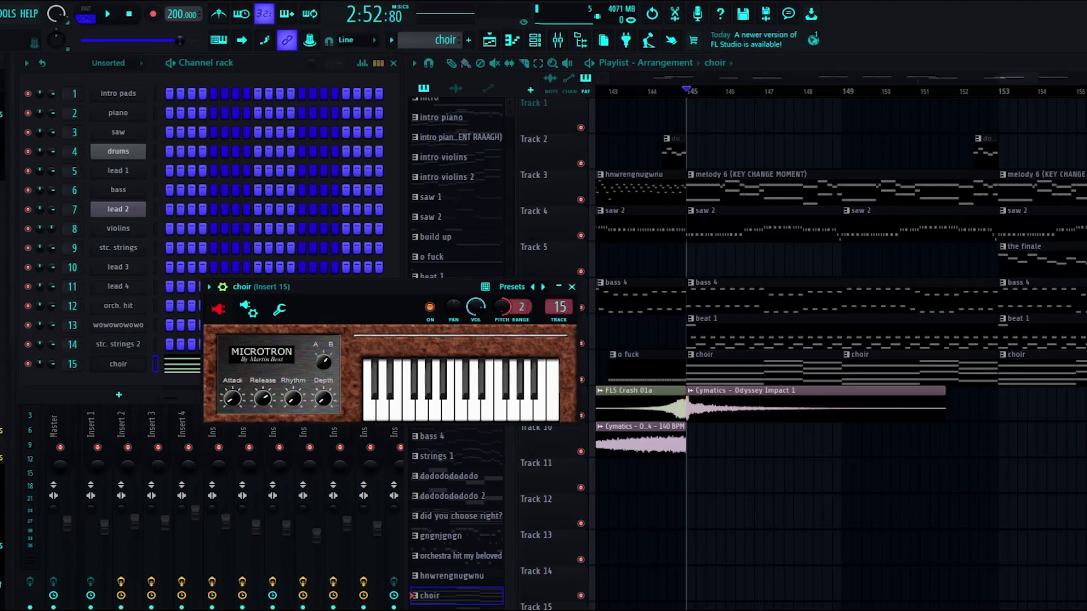
- Audition several low and high notes on the Microtron choir instrument, and close its window
key(z)
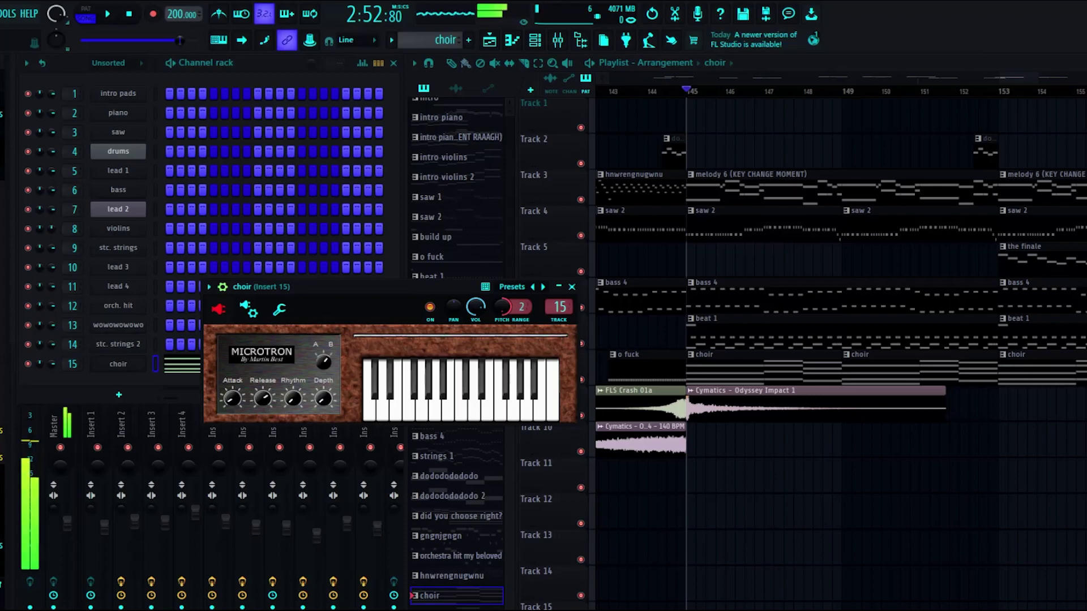
key(s)
key(z)
key(j)
key(q)
key(7)
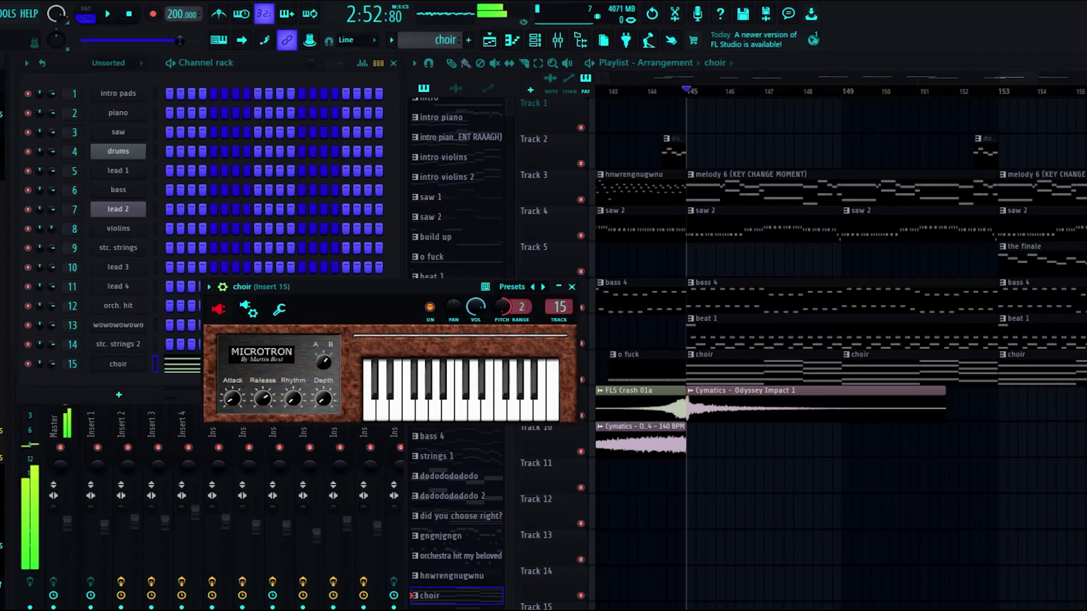
key(t)
click(571, 287)
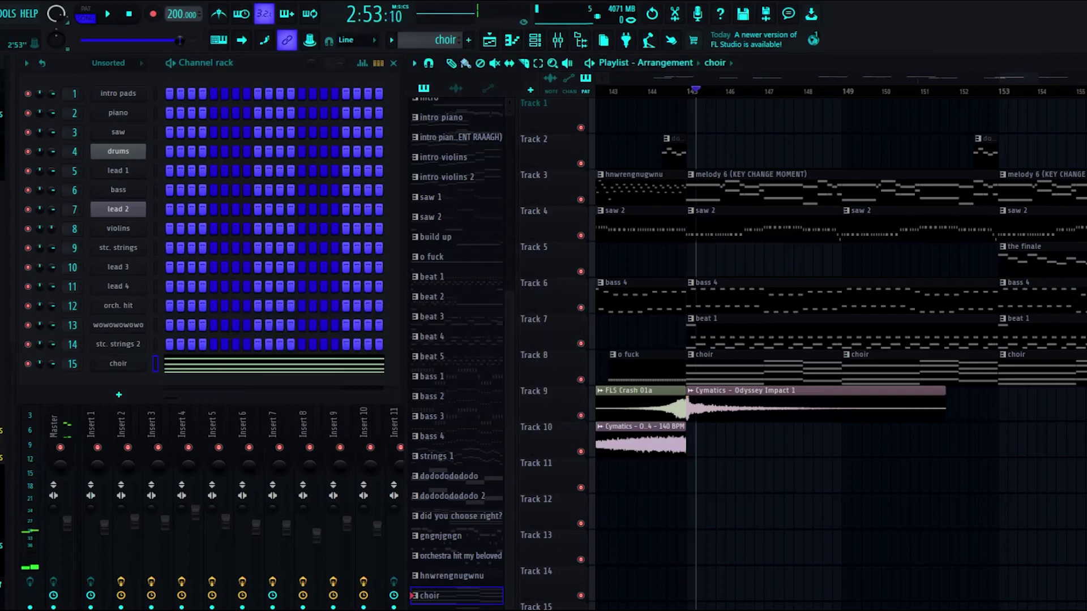
- Reset the song position to bar 145, listen to the choir pattern's chords in the piano roll, and close it
click(686, 91)
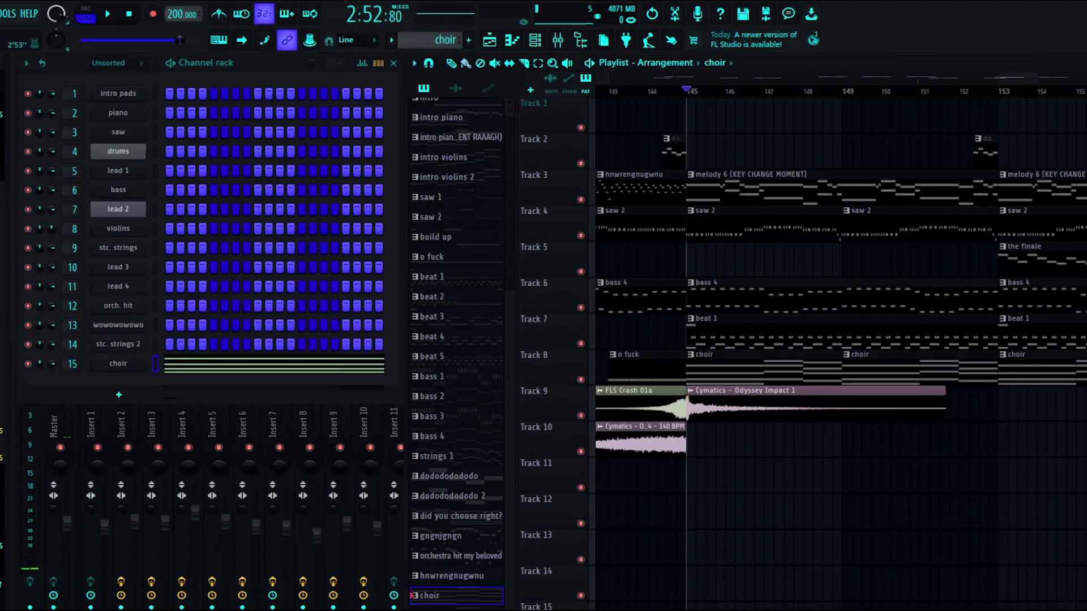
click(274, 363)
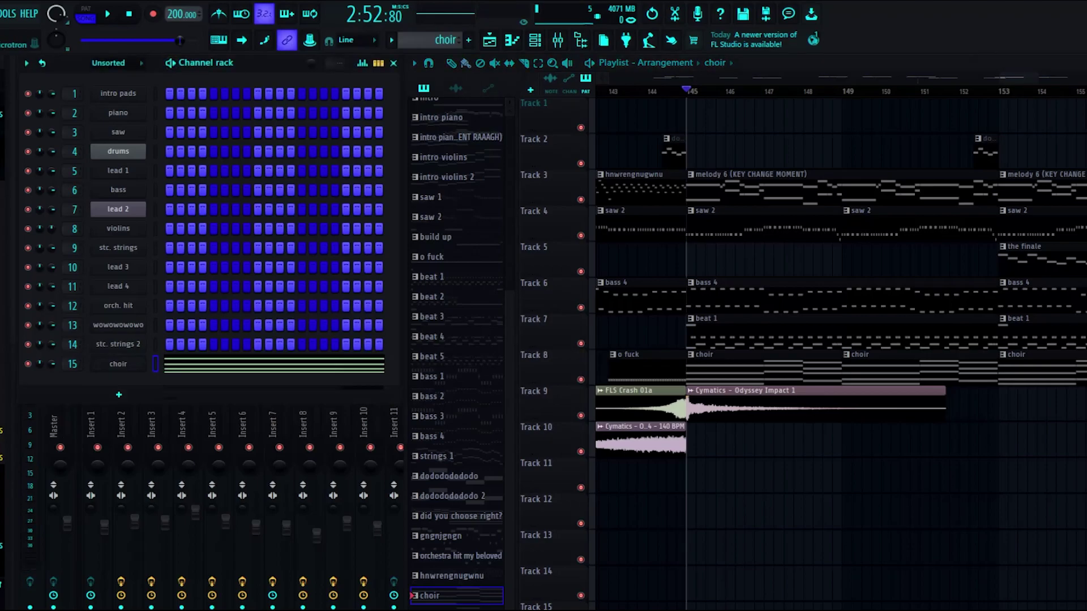
scroll(396, 297, up, 3)
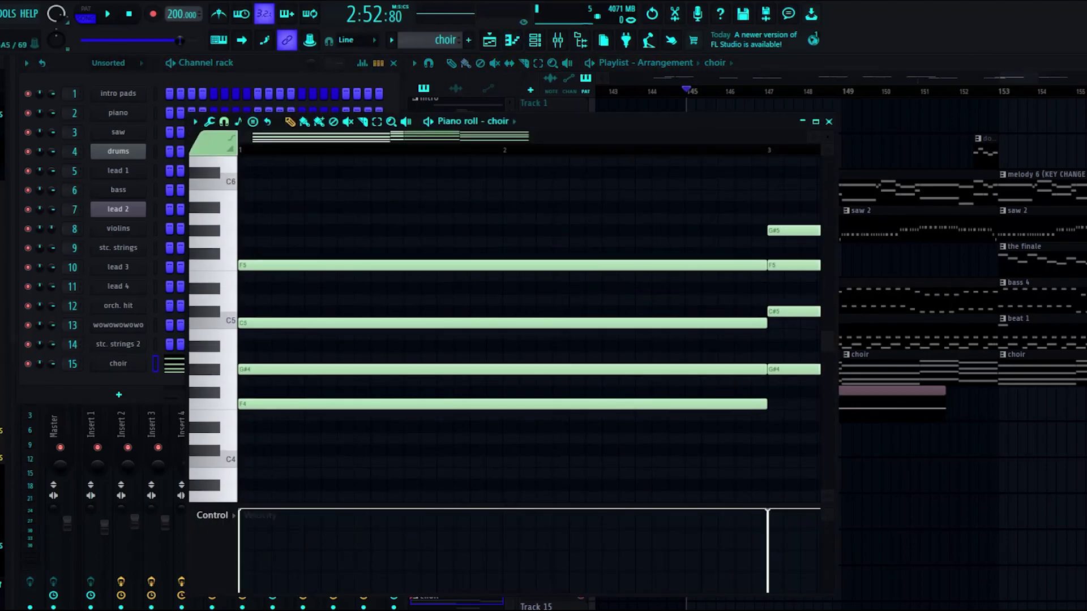
key(space)
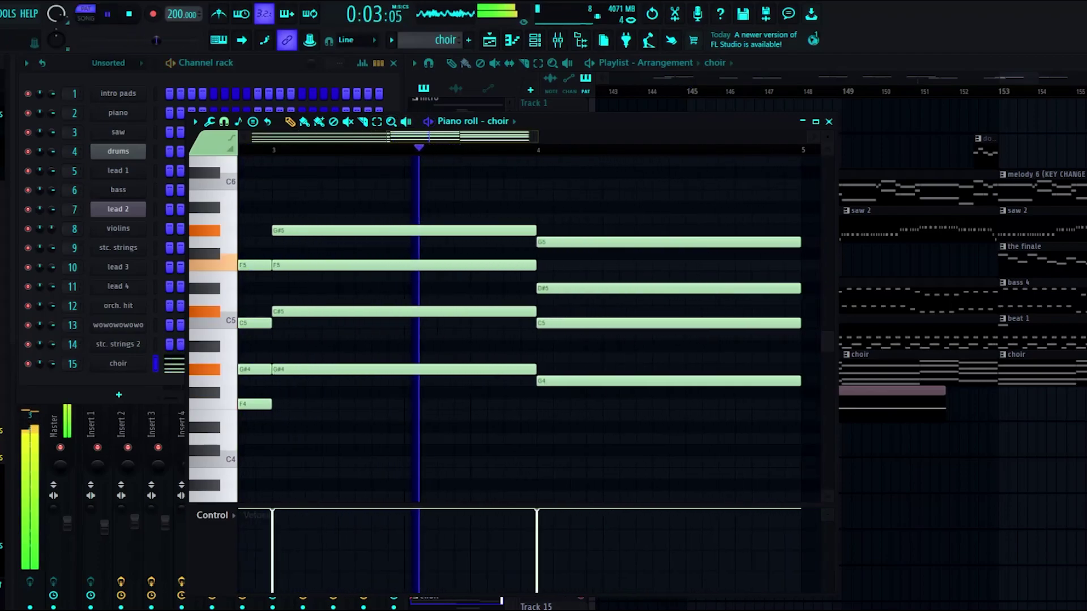
key(space)
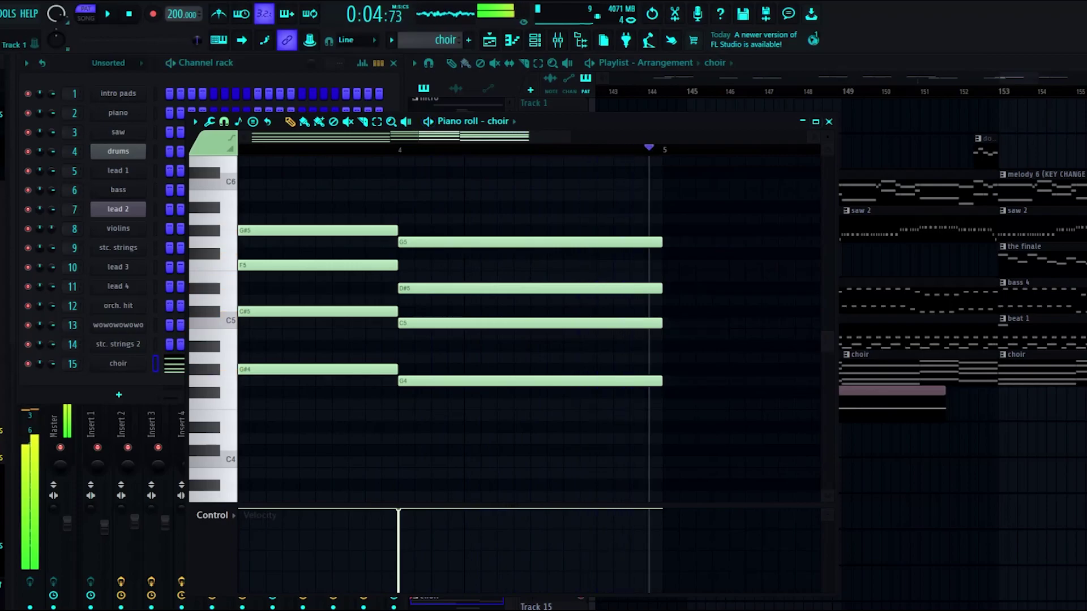
key(F7)
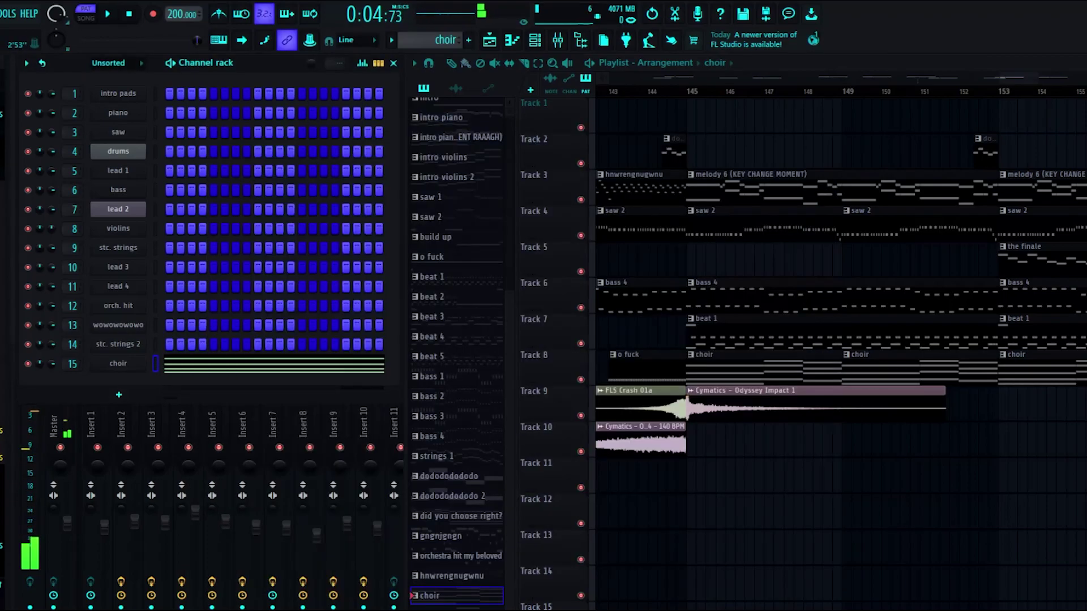
- Return to song mode and listen to the key change section from bar 145 up to about bar 153
key(l)
key(space)
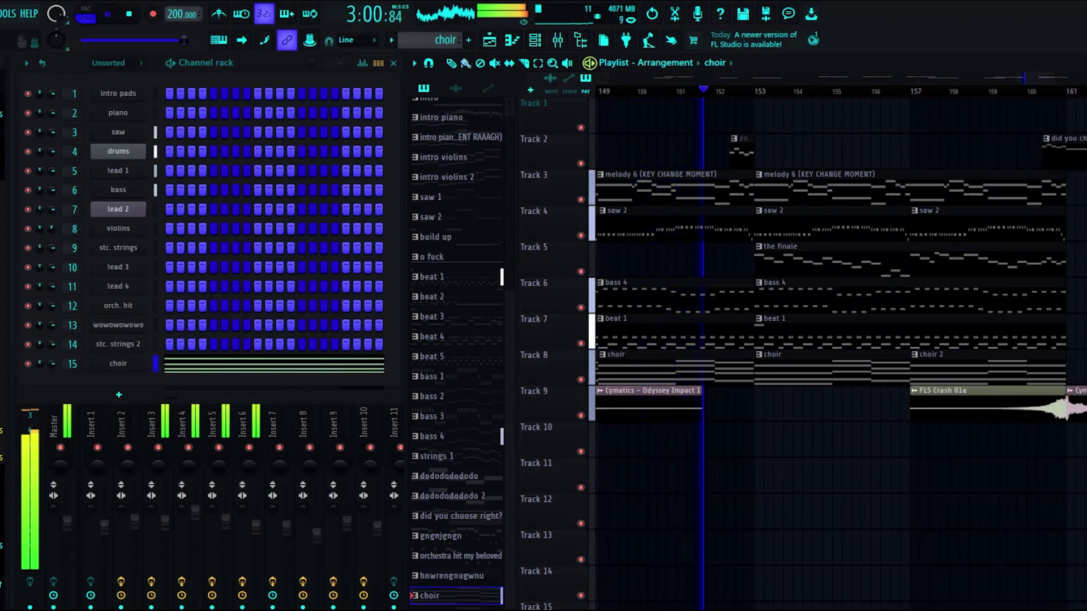
key(space)
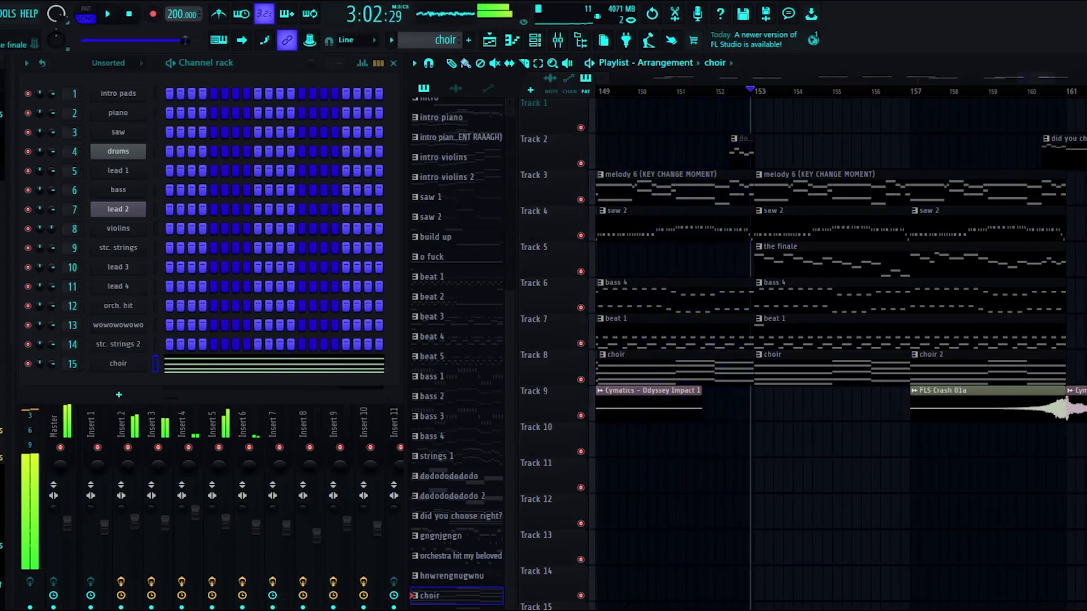
- Select the finale pattern, place the song position at bar 153, and open the stc. strings 2 notes in the piano roll
click(765, 259)
click(755, 91)
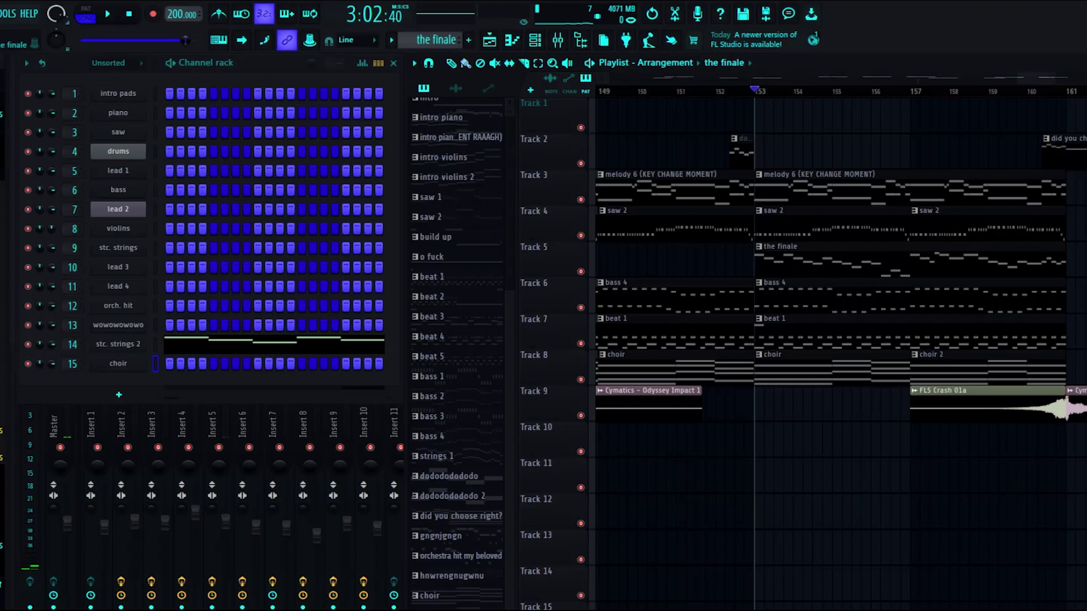
click(274, 344)
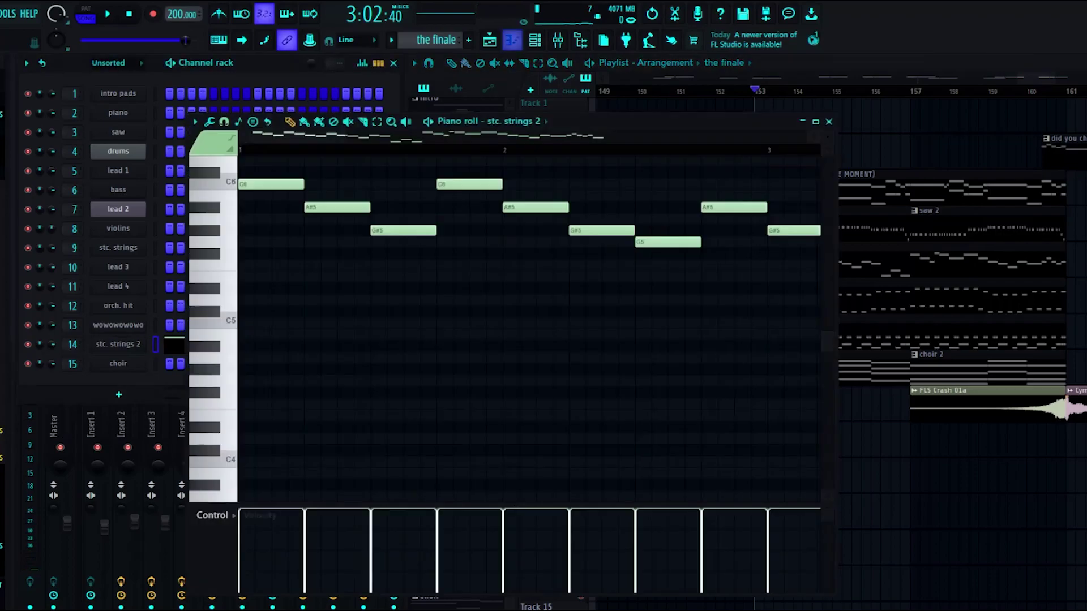
scroll(503, 340, up, 4)
scroll(502, 396, down, 2)
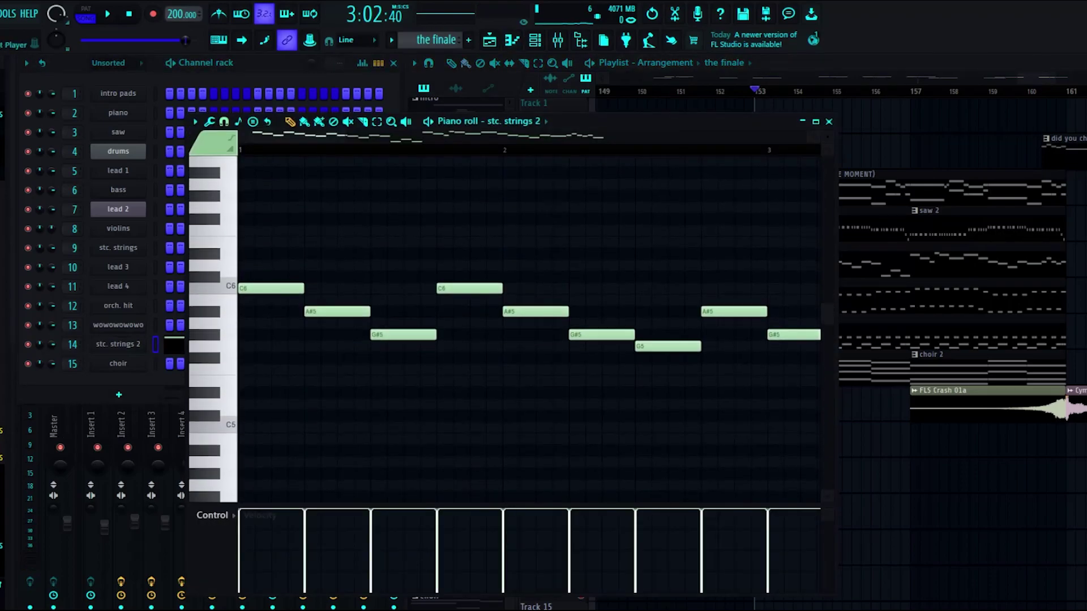
- Open the stc. strings 2 instrument window to check it, and close it
click(119, 344)
click(780, 334)
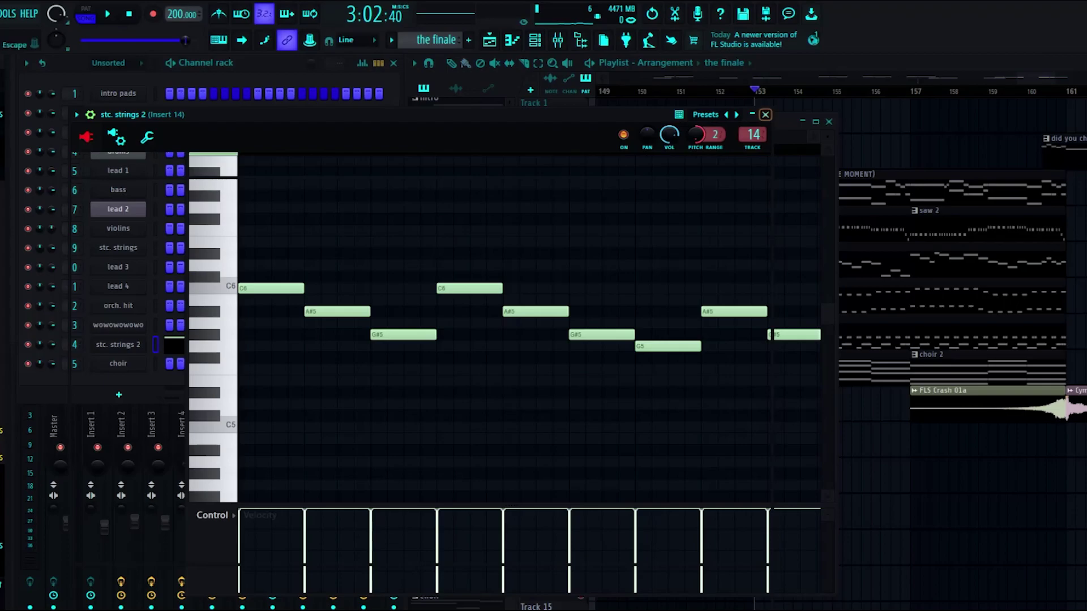
click(766, 114)
- Bring up the mixer and inspect the Soundgoodizer and Fruity parametric EQ 2 on Insert 9, closing each effect window
key(F9)
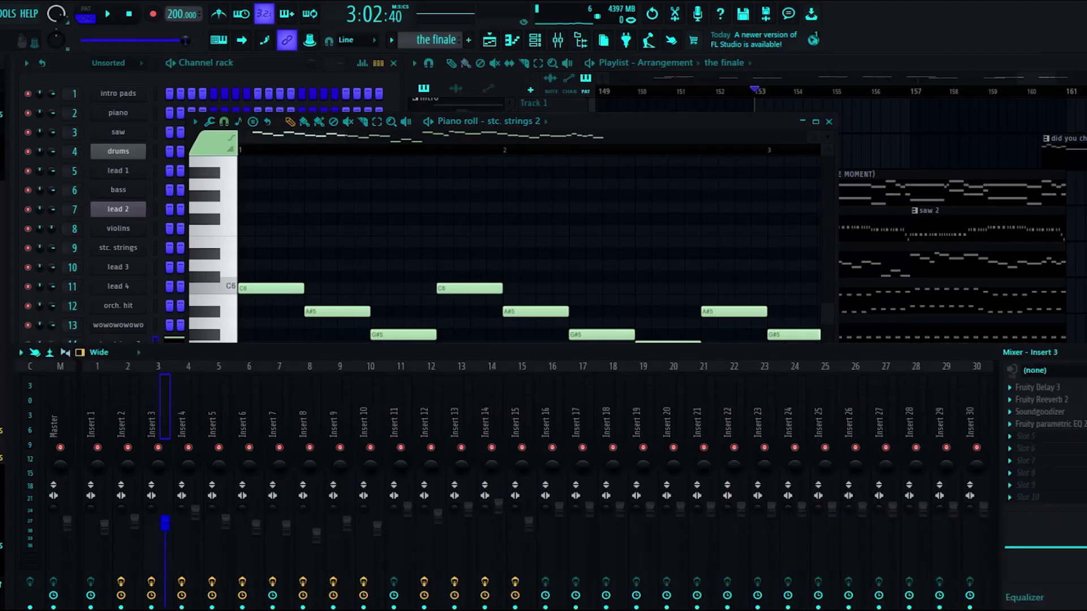
key(F6)
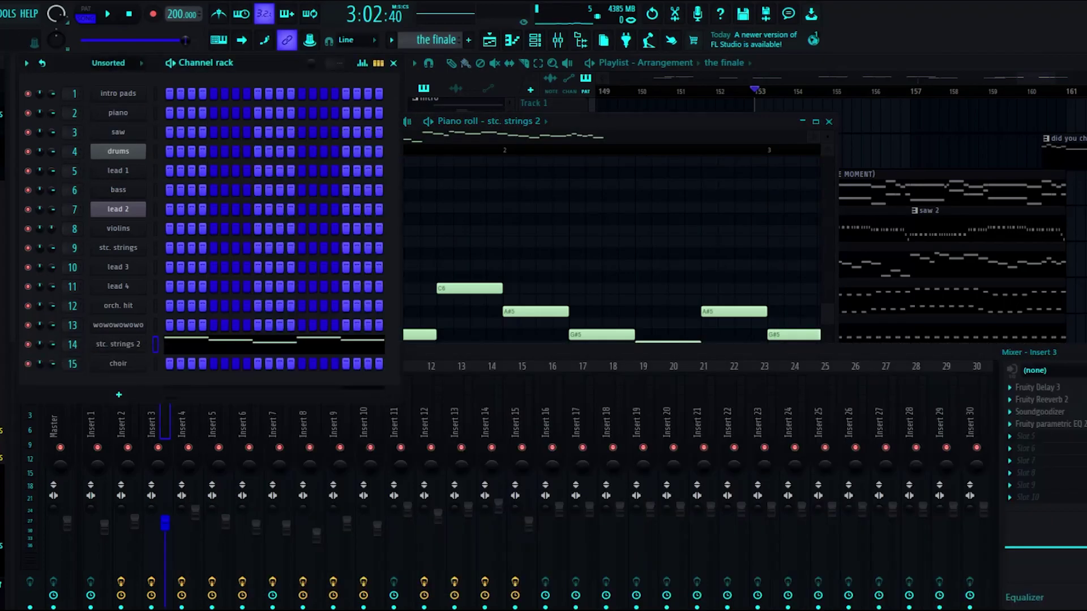
click(491, 419)
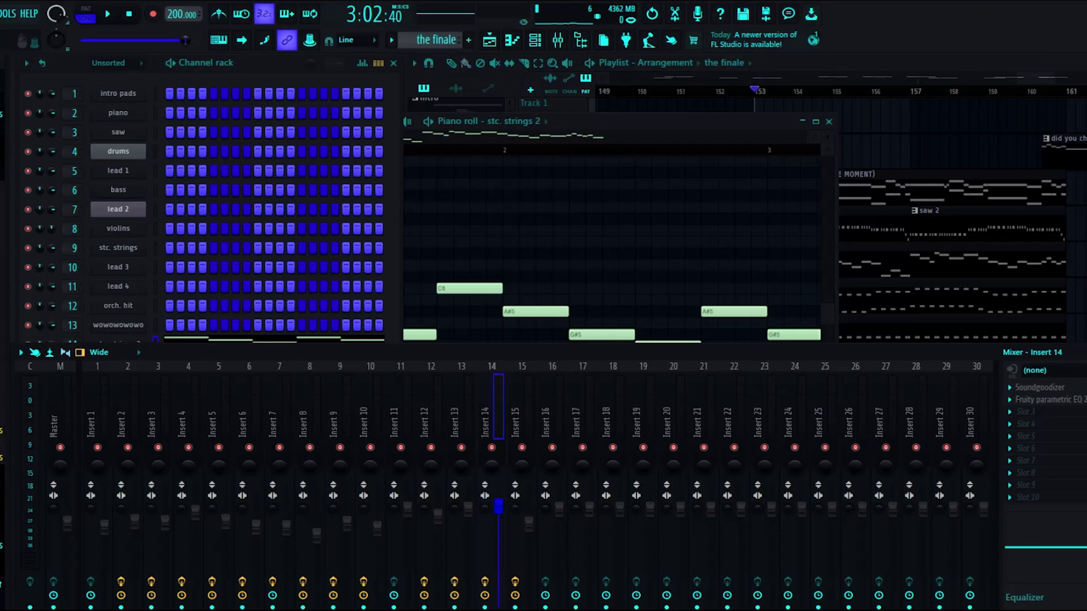
click(340, 419)
click(1039, 387)
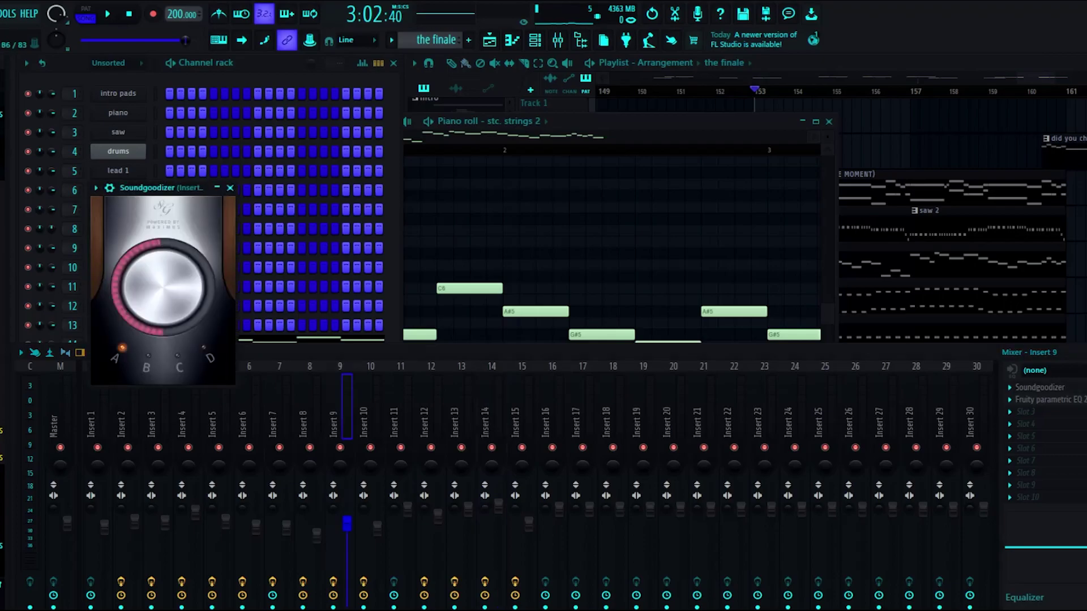
click(230, 188)
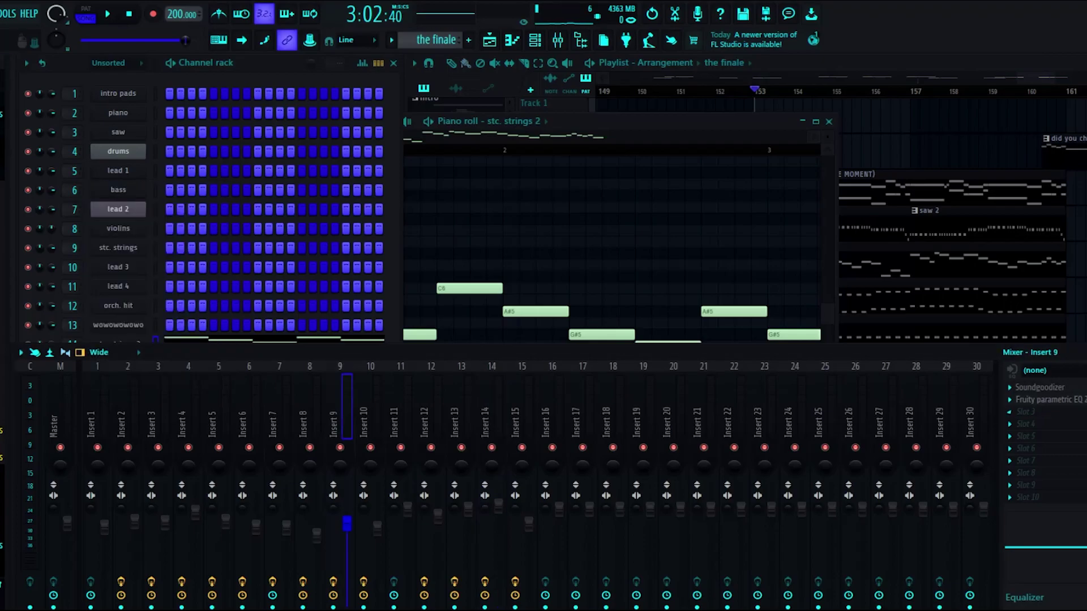
click(1047, 399)
click(585, 205)
- Inspect the Soundgoodizer and Fruity parametric EQ 2 settings on Insert 14, closing each effect window
click(492, 419)
click(1040, 388)
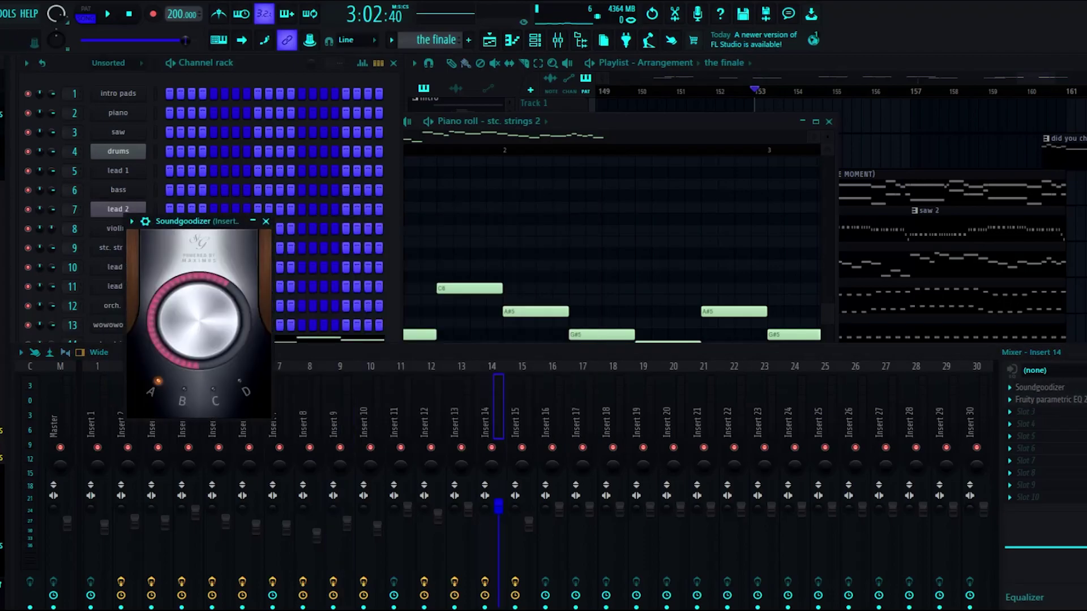
click(265, 221)
click(1047, 399)
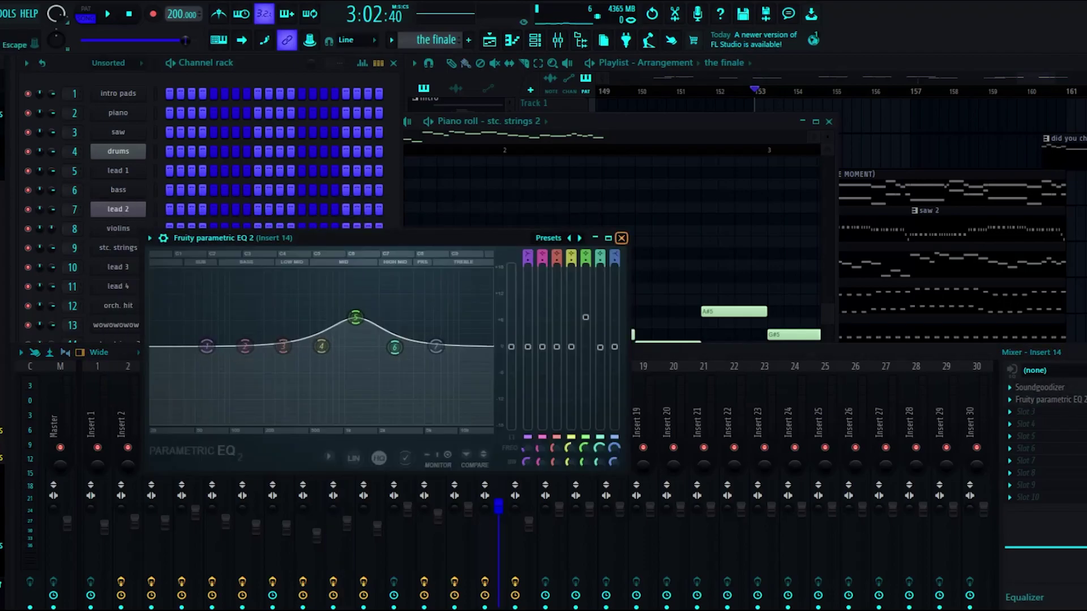
click(623, 237)
- Bring the stc. strings 2 piano roll back to the front and look over its opening bars
click(623, 121)
scroll(530, 317, right, 4)
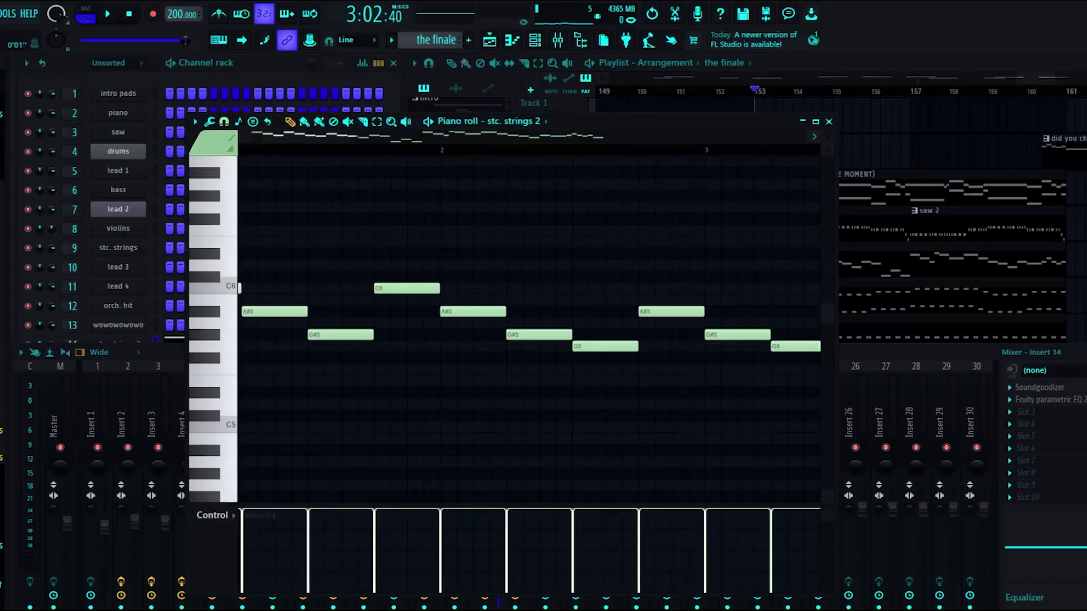
scroll(529, 329, left, 3)
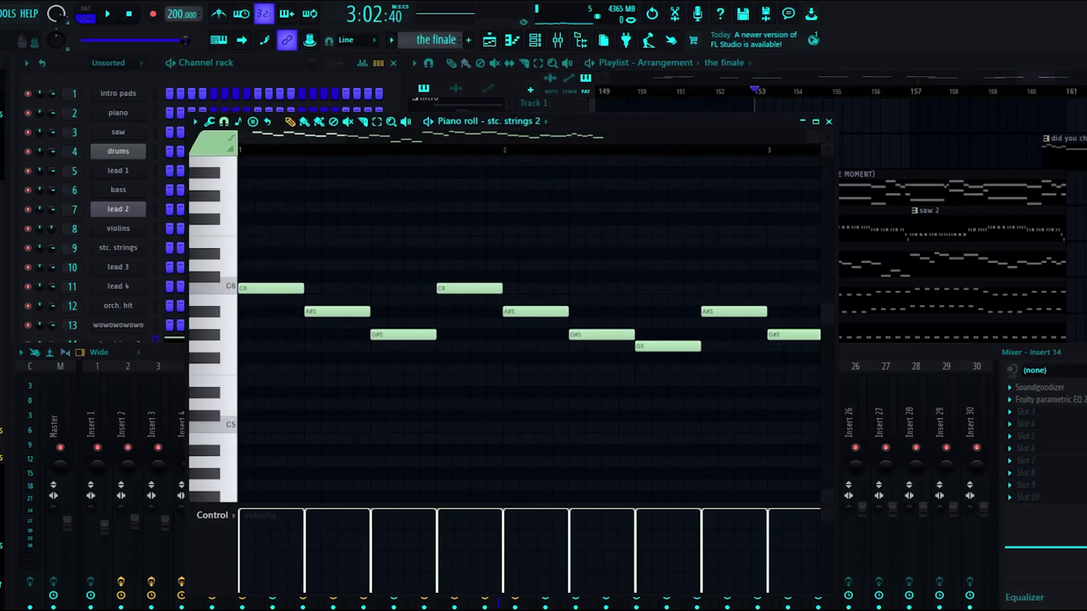
- Play the stc. strings 2 pattern through to its last note, stop playback, and close its piano roll
key(space)
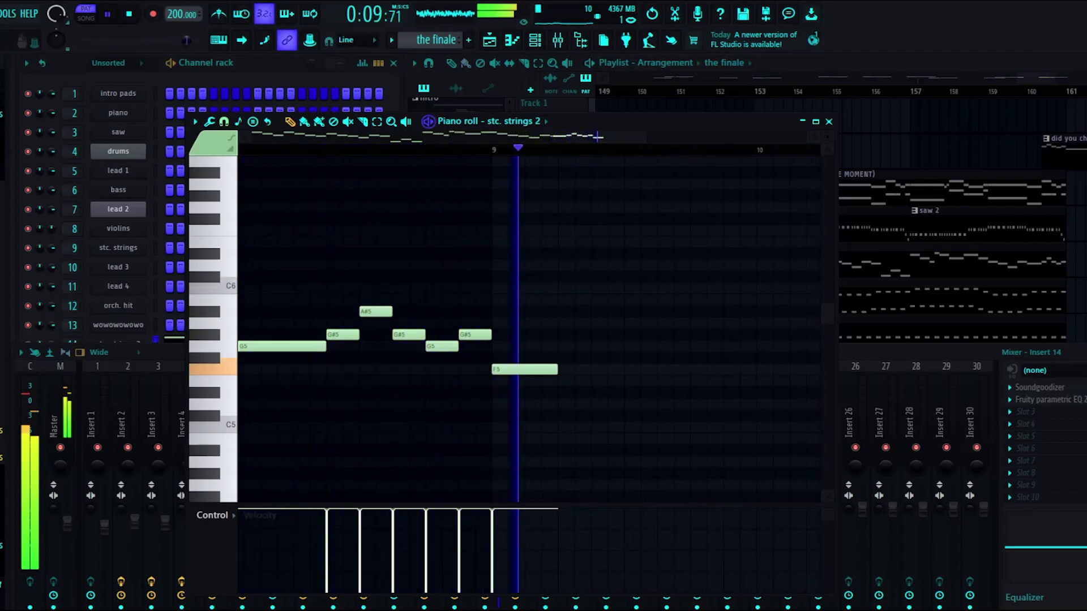
key(Escape)
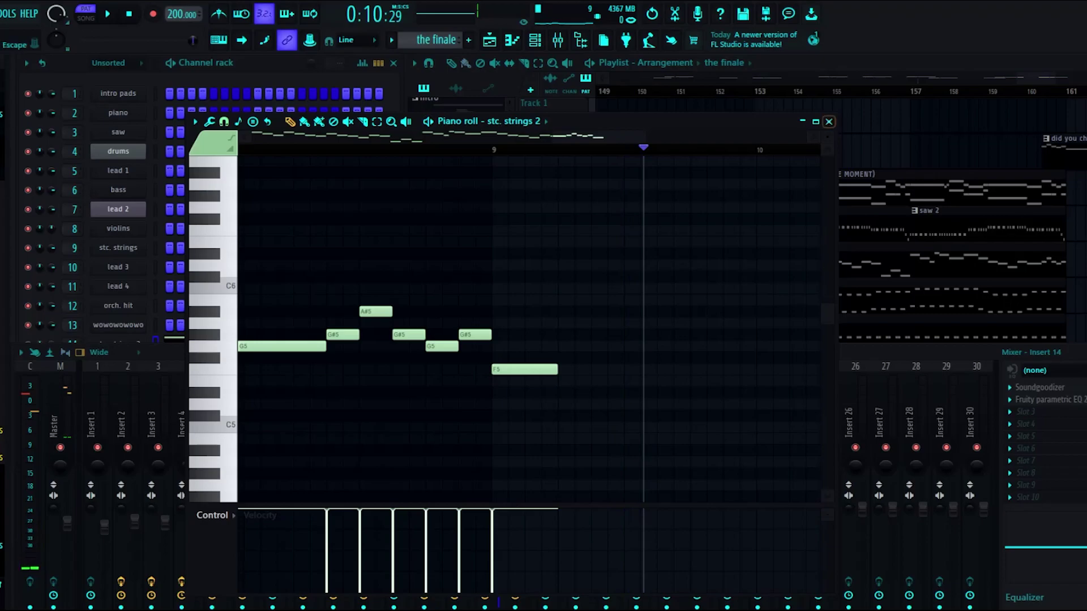
click(829, 122)
- Play the finale section of the arrangement from bar 153 into the did you choose right? clip, and stop playback
drag(957, 254, 1015, 254)
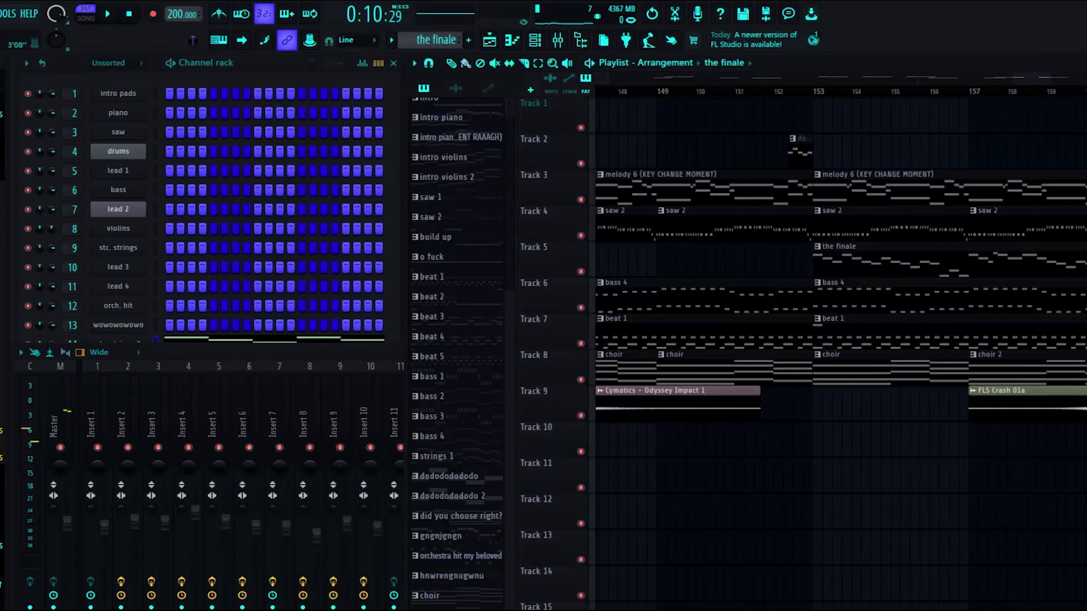
drag(1031, 78, 1045, 78)
click(617, 91)
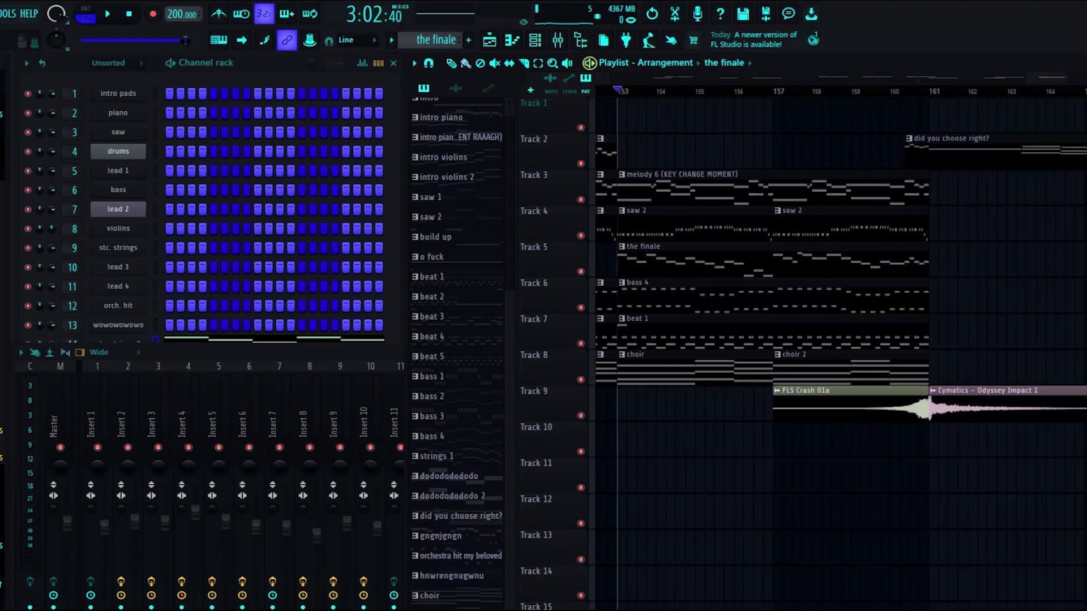
key(space)
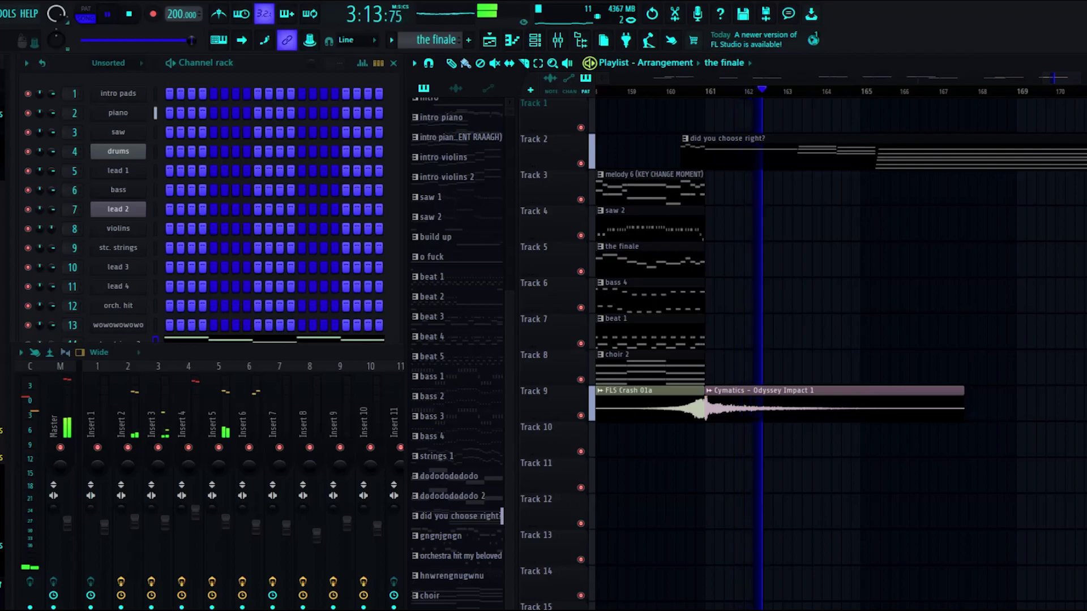
key(space)
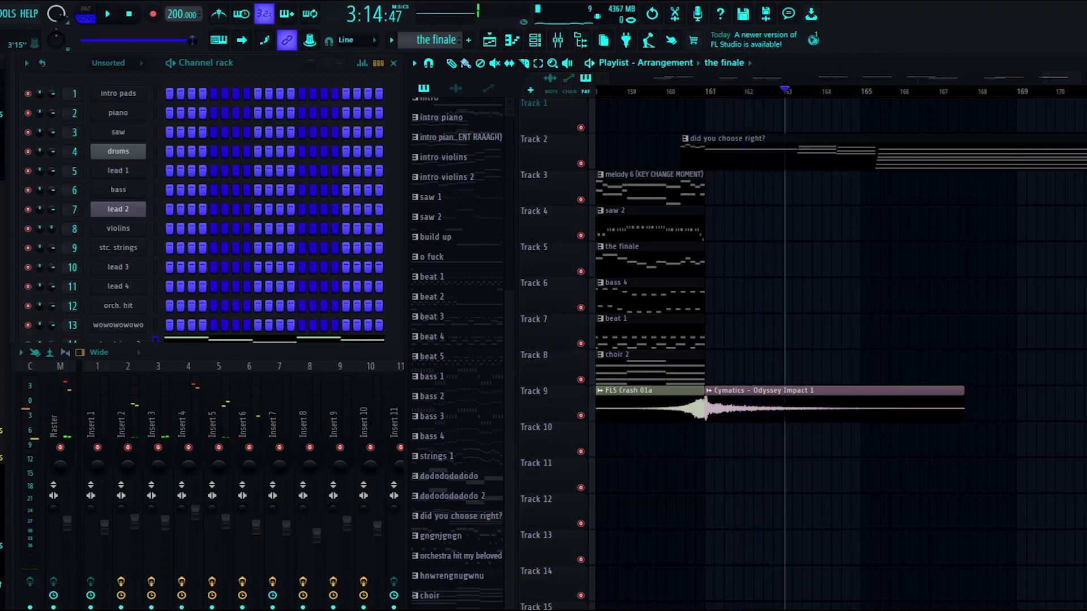
- Play the song's ending from bar 161, stop, and look back over the did you choose right? and Cymatics - Odyssey Impact 1 clips
drag(792, 91, 704, 89)
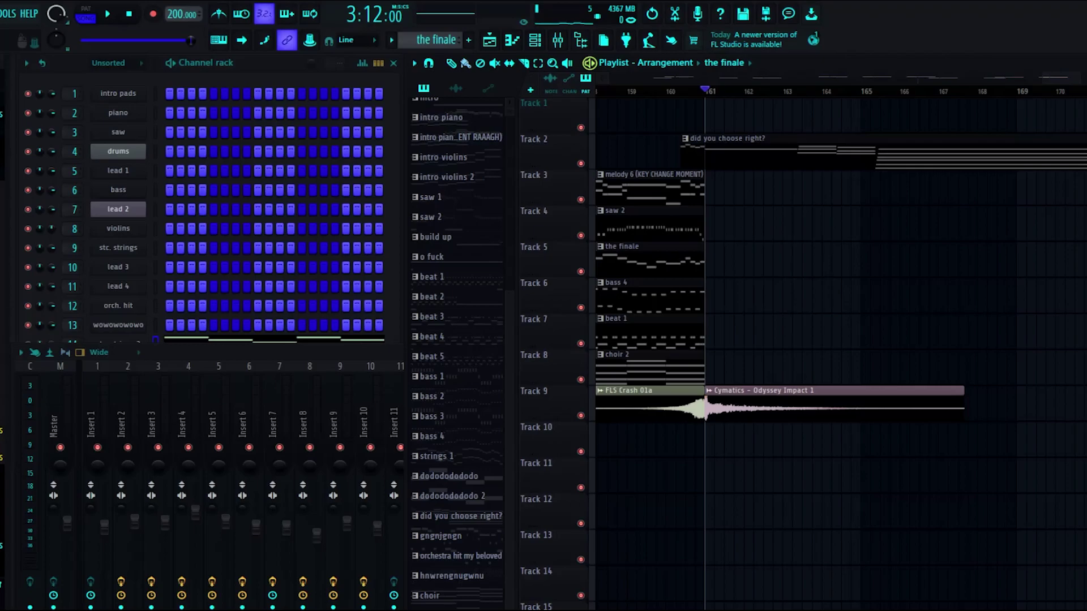
key(space)
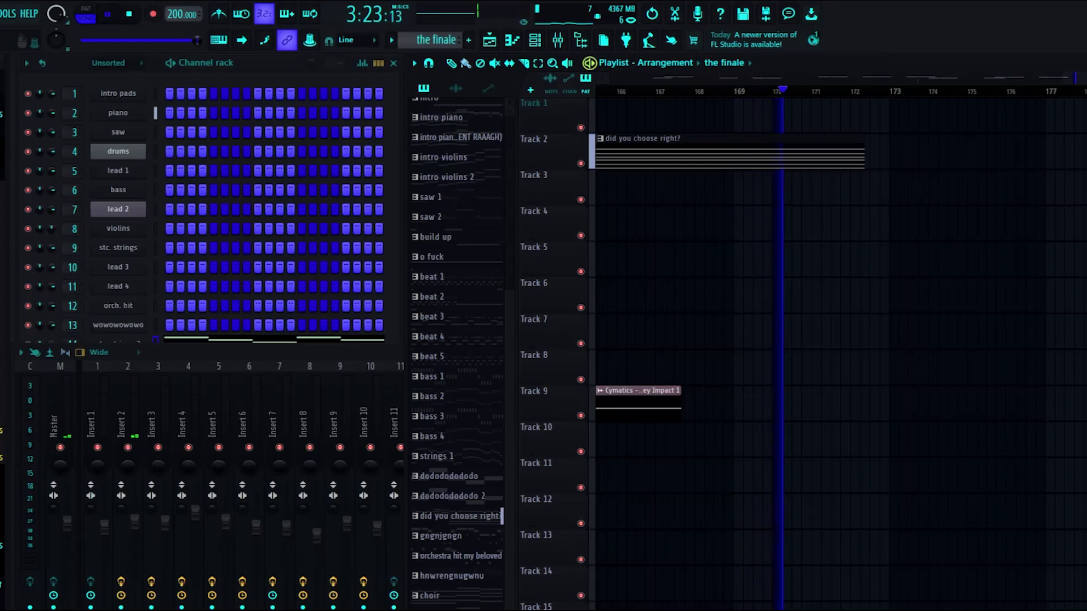
key(space)
drag(1077, 78, 847, 77)
scroll(840, 351, right, 10)
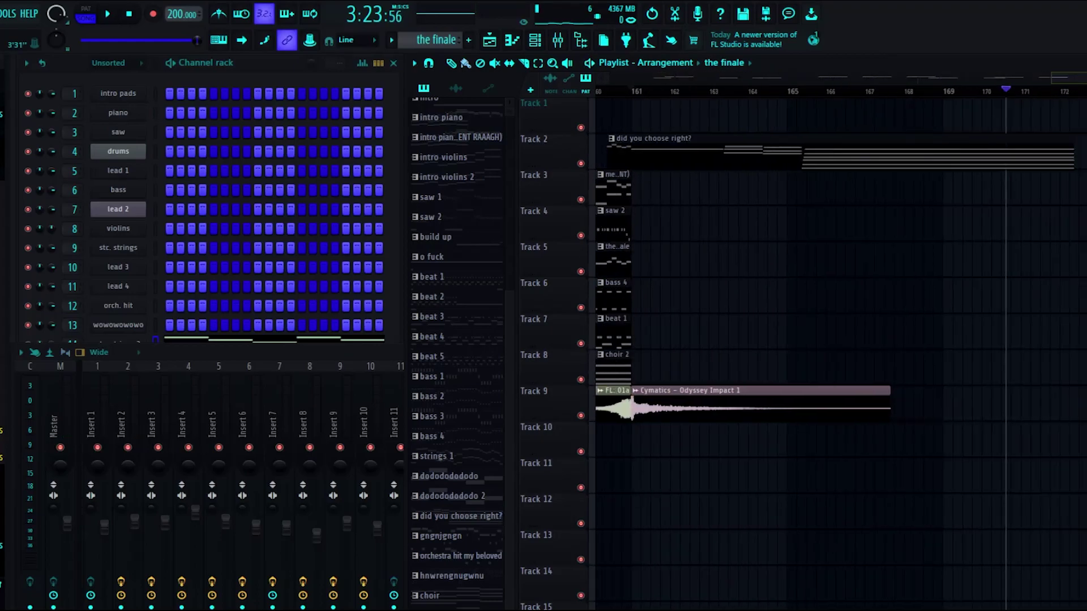
drag(1063, 78, 1070, 78)
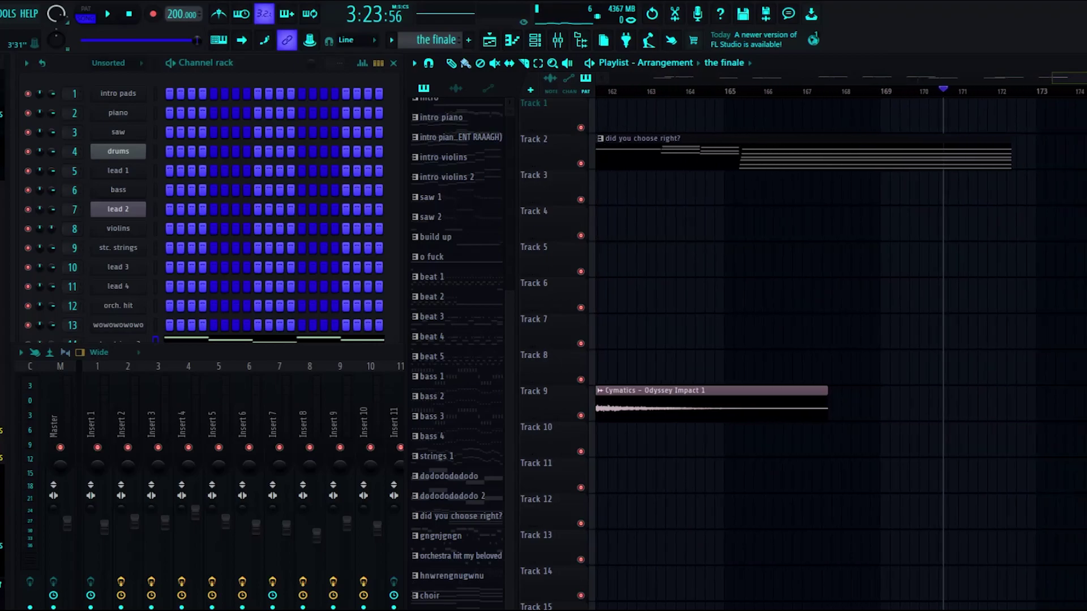